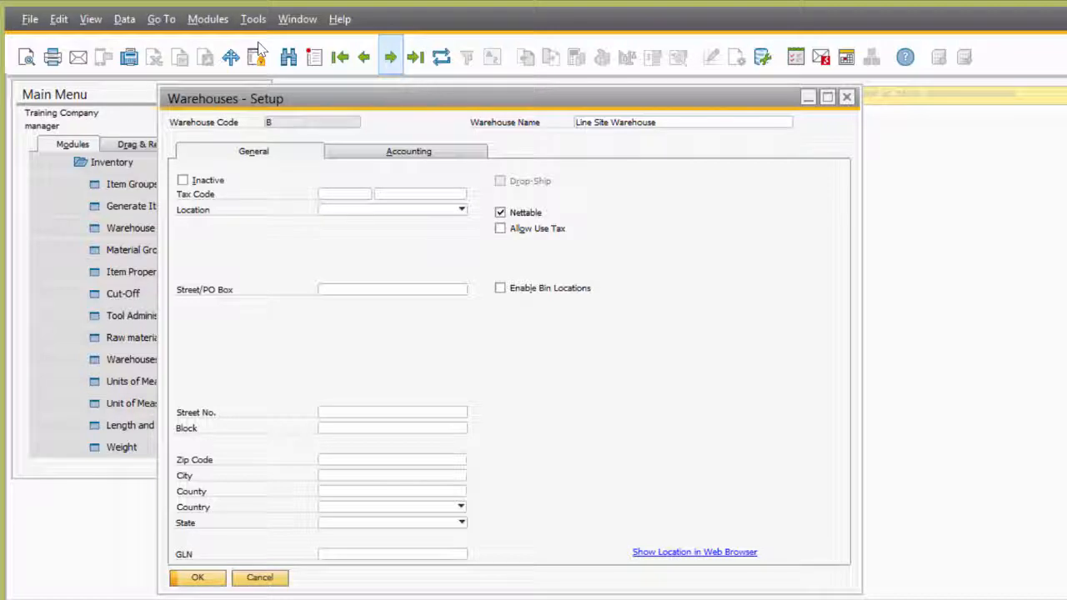
Step: Browse the warehouse records to the QC-Warehouse and open its extended settings
left_click(390, 56)
left_click(390, 58)
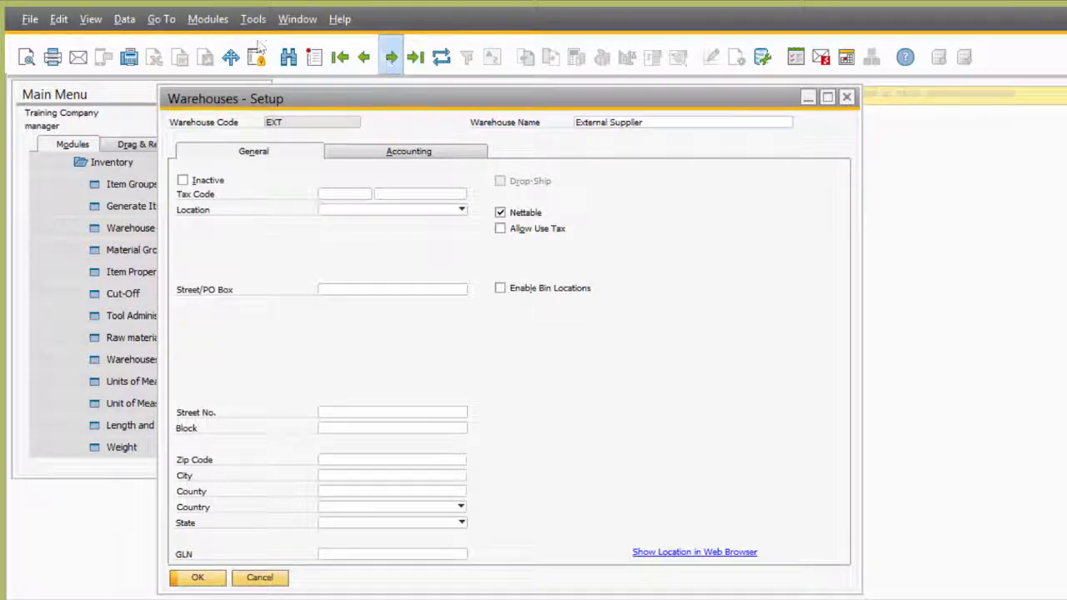
left_click(390, 57)
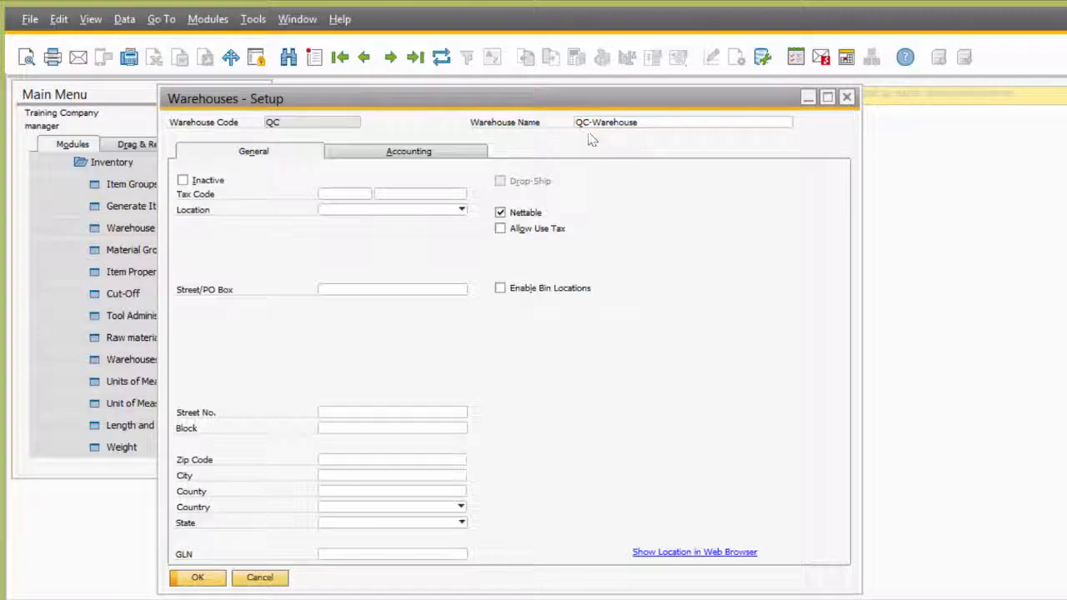
right_click(638, 192)
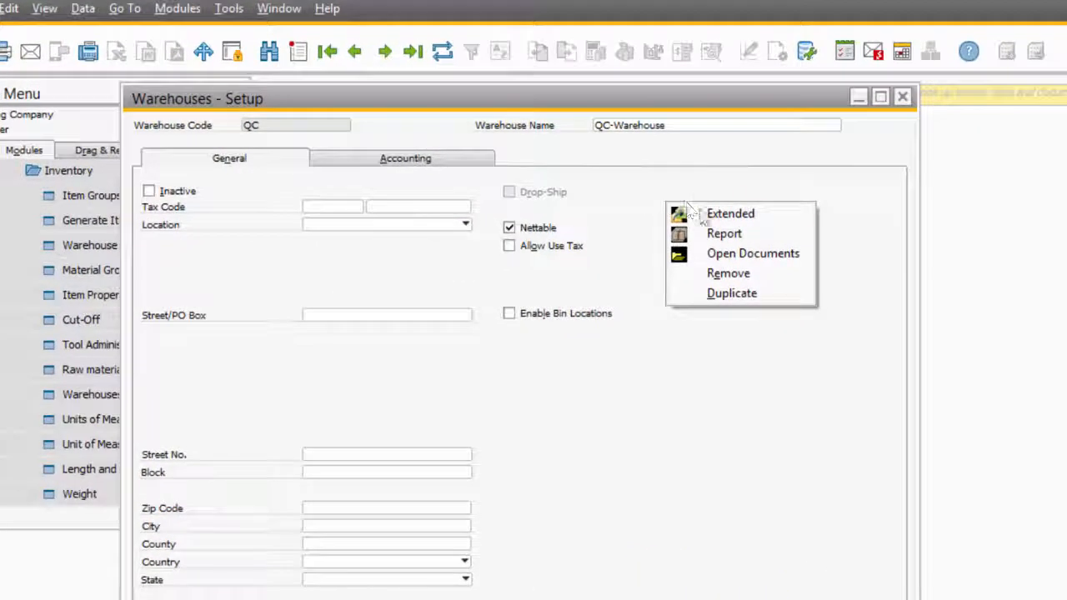
left_click(738, 220)
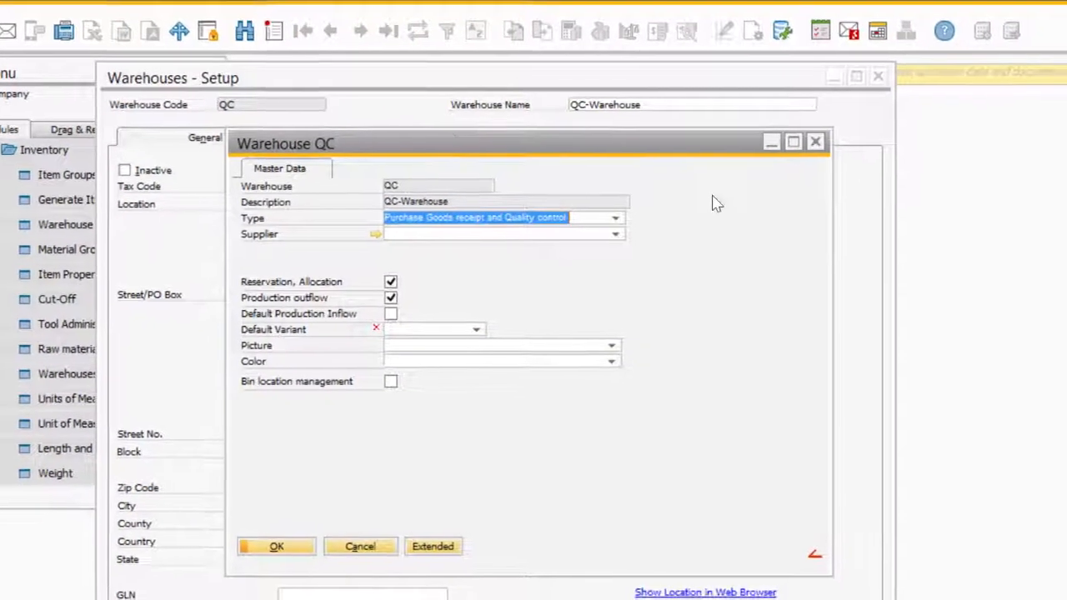
Step: Review the available warehouse types in the QC warehouse's extended settings and close them without changes
left_click_drag(386, 146, 434, 148)
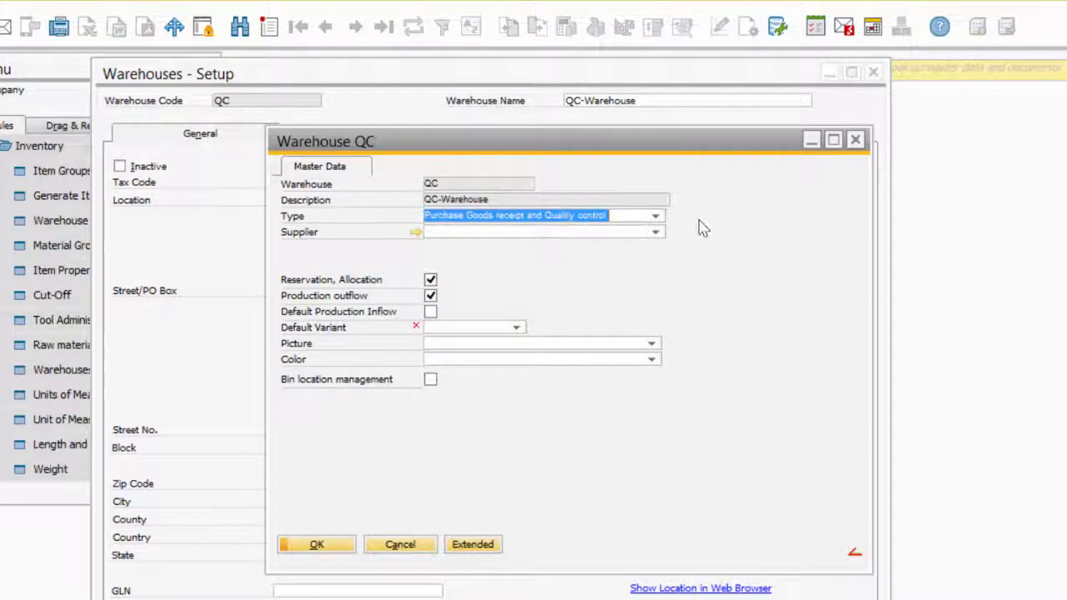
left_click(658, 218)
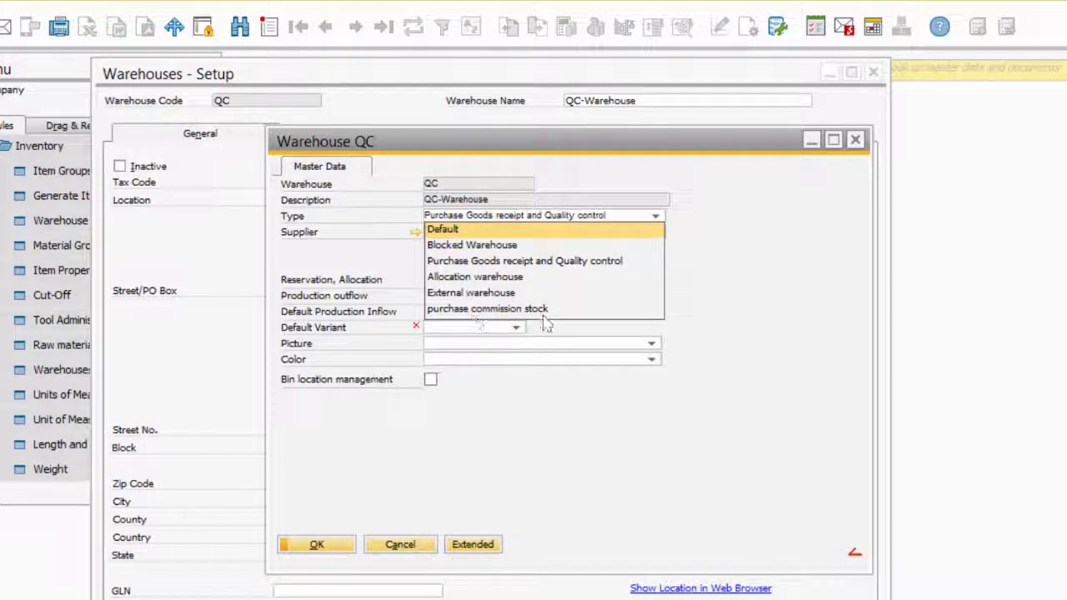
left_click_drag(396, 145, 396, 146)
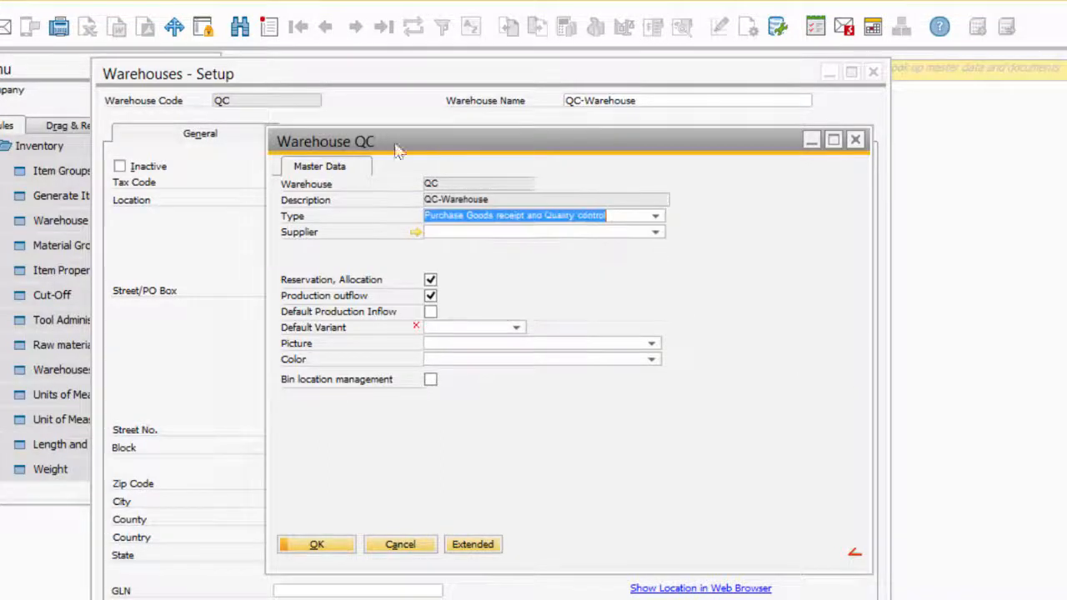
left_click_drag(396, 146, 330, 147)
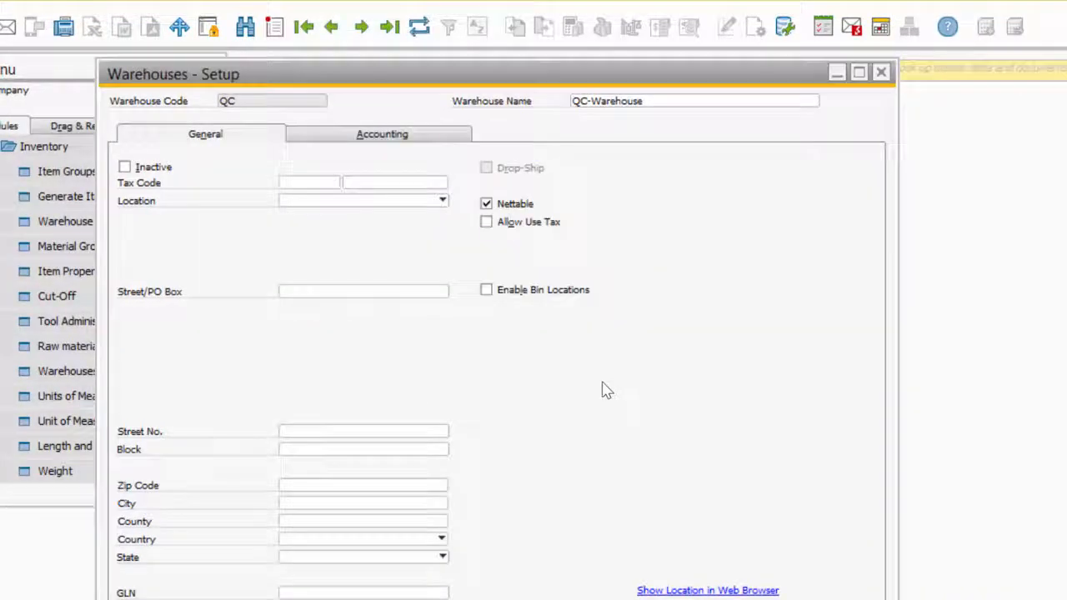
Step: Go to the Rejected Warehouse record, check the warehouse type in its extended settings, and close them
left_click(362, 30)
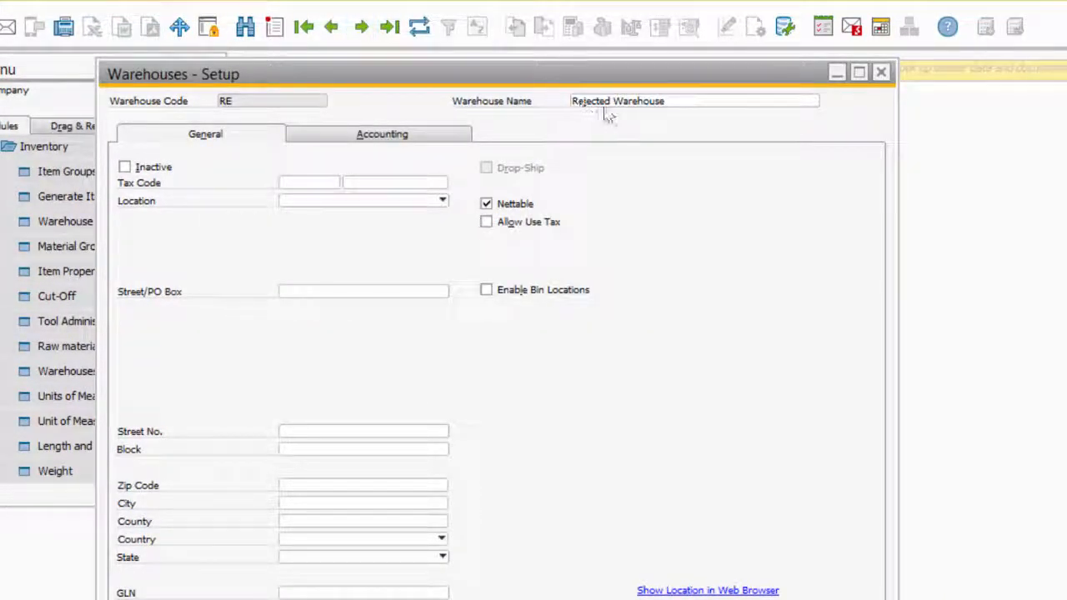
right_click(629, 200)
left_click(664, 209)
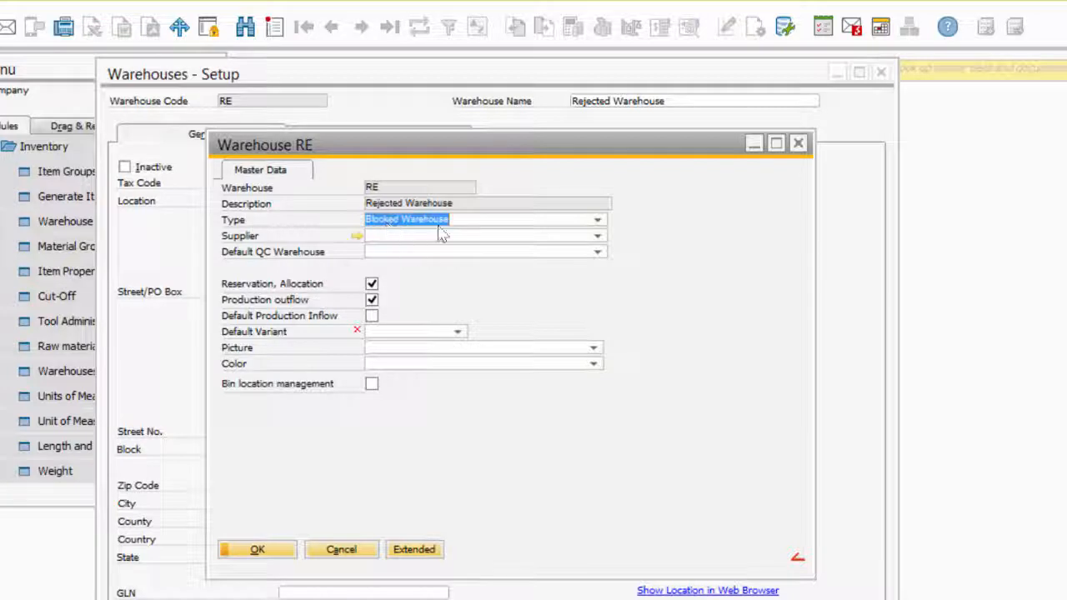
left_click(800, 144)
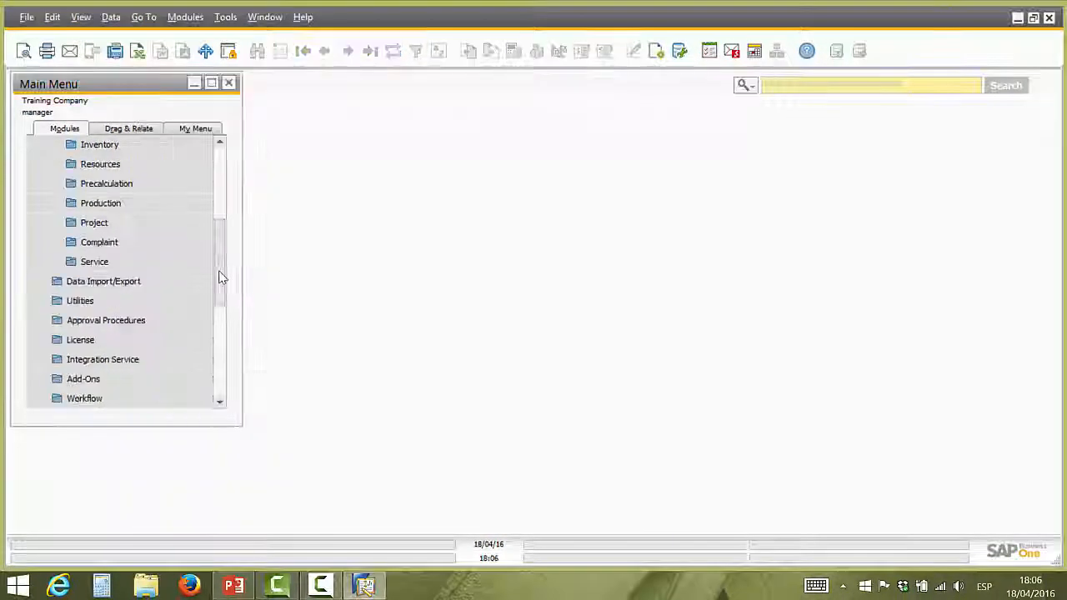
Step: Open the Configuration wizard from System Initialization and expand its Quality control section
left_click_drag(218, 273, 225, 196)
left_click(149, 207)
scroll(151, 214, "up", 1)
left_click(155, 207)
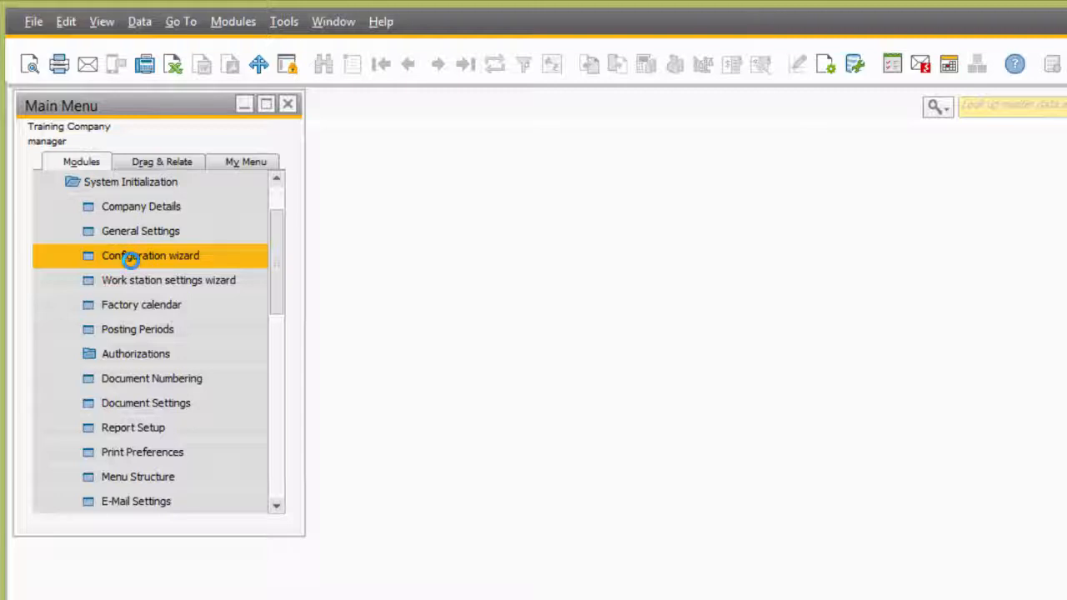
left_click(131, 255)
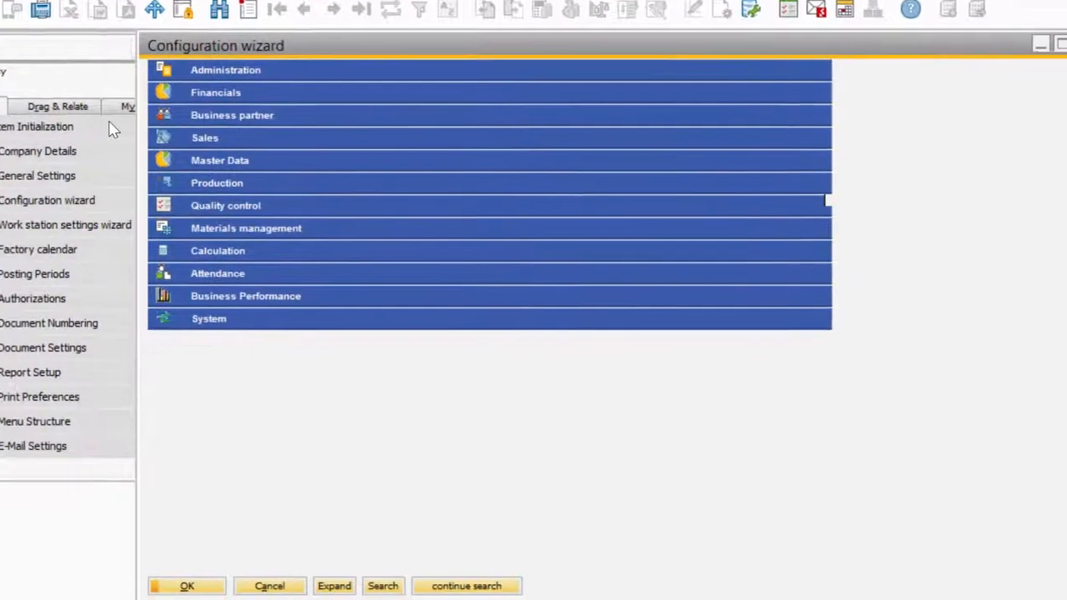
left_click(322, 266)
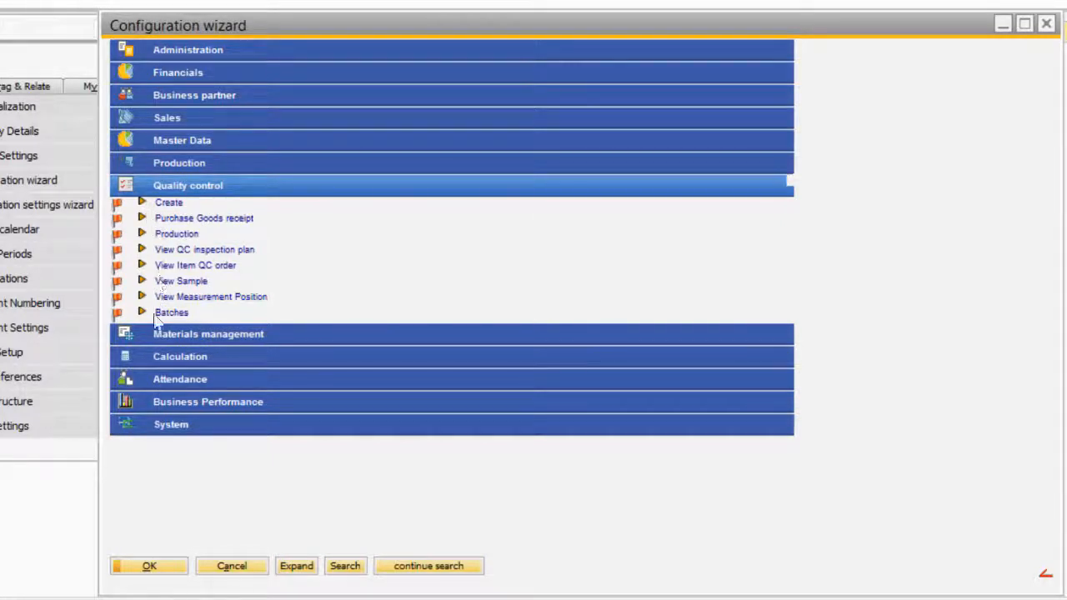
Step: Expand the Create settings for quality control and review the options for "Create QC-Order at booking"
left_click(164, 204)
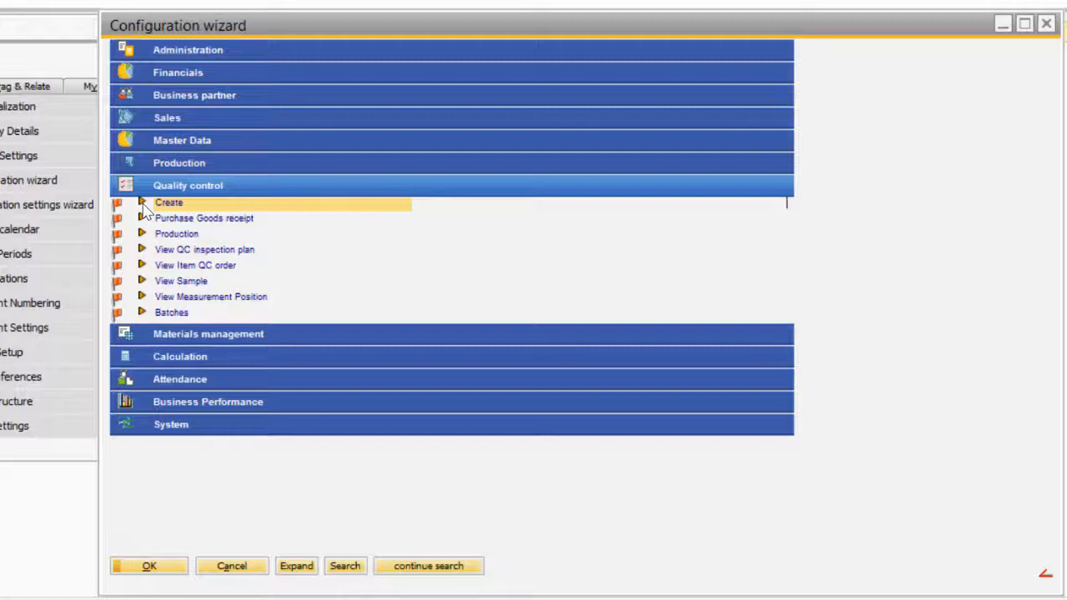
left_click(143, 204)
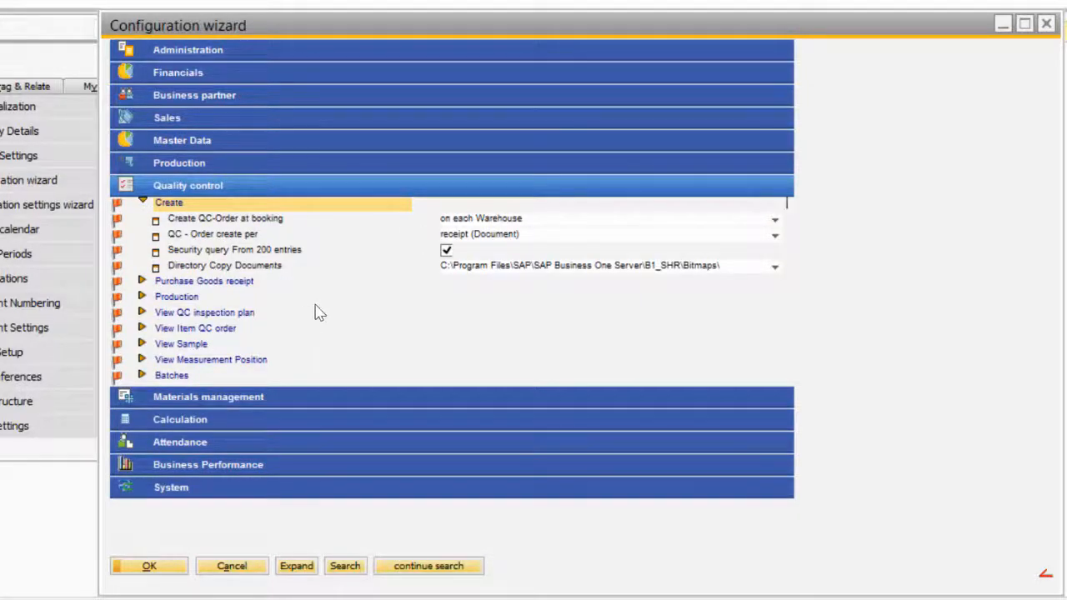
left_click(209, 222)
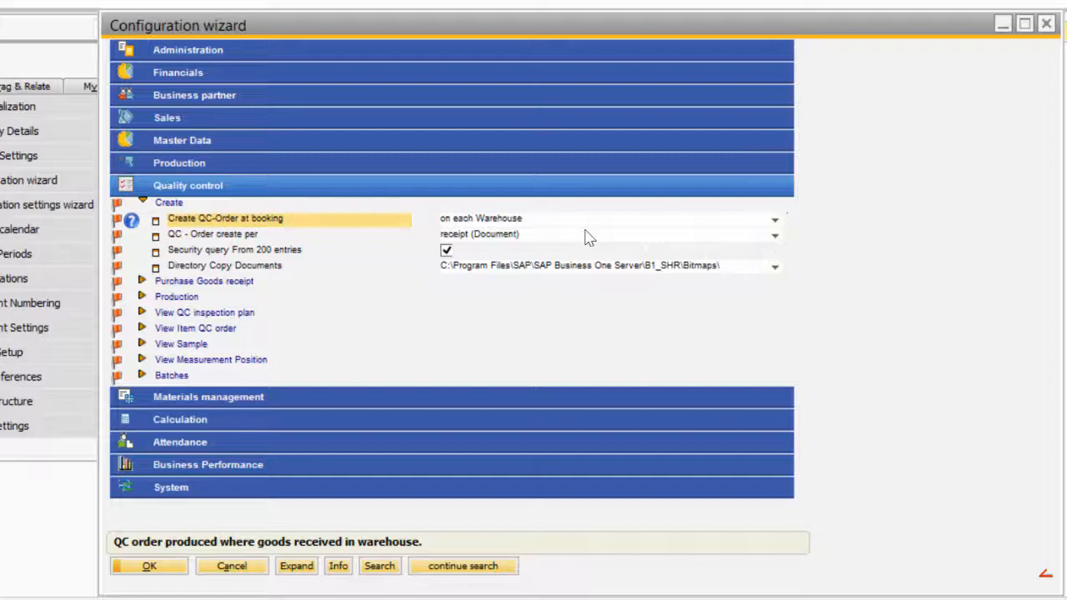
left_click(774, 220)
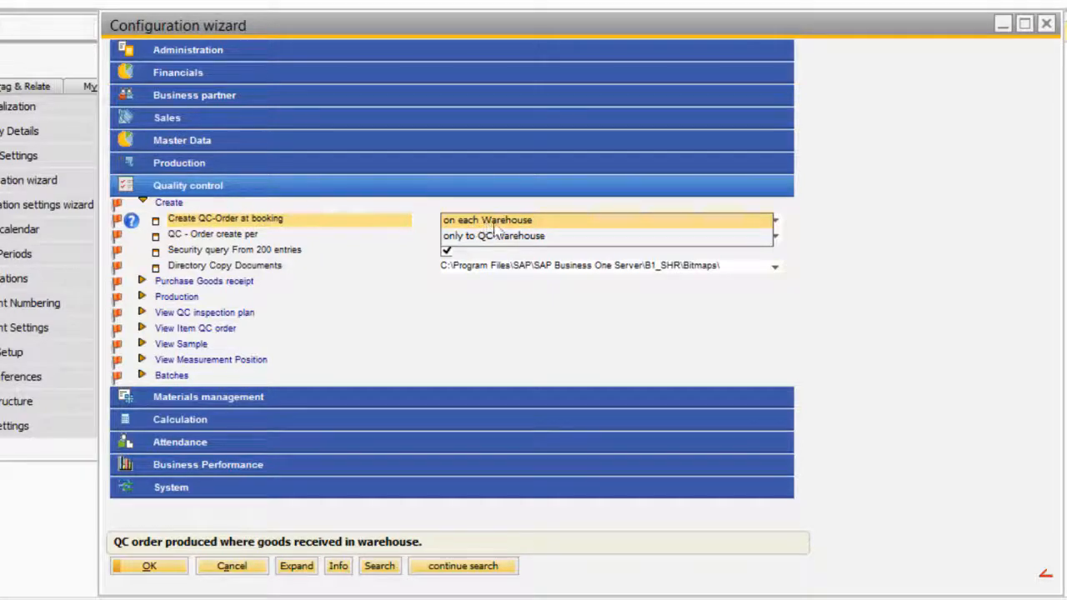
left_click(510, 306)
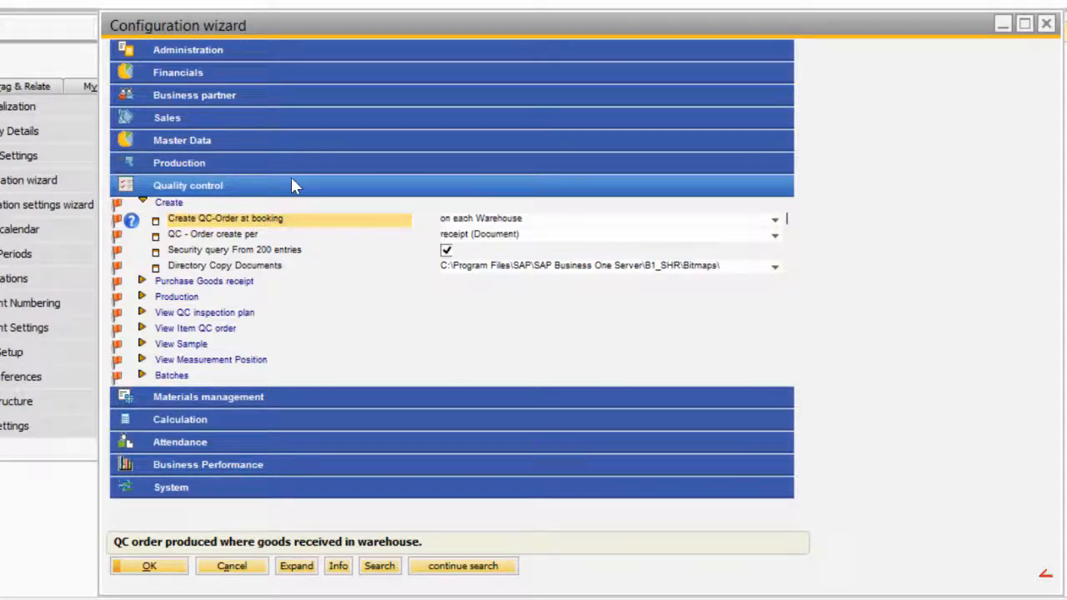
Step: Review the options for "QC - Order create per" and keep the current choice
left_click(222, 236)
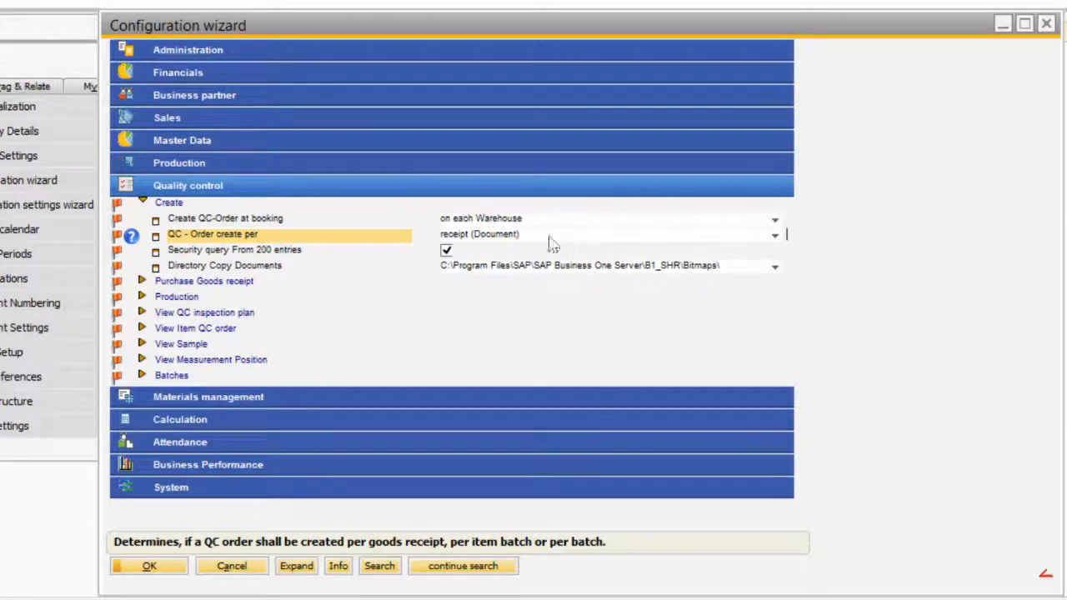
left_click(775, 238)
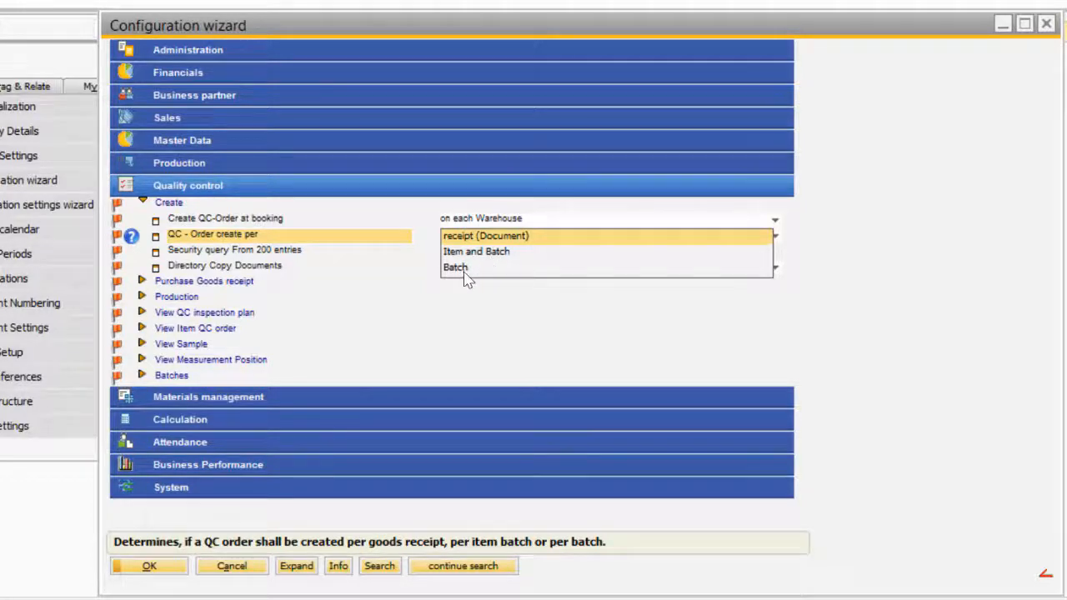
left_click(460, 308)
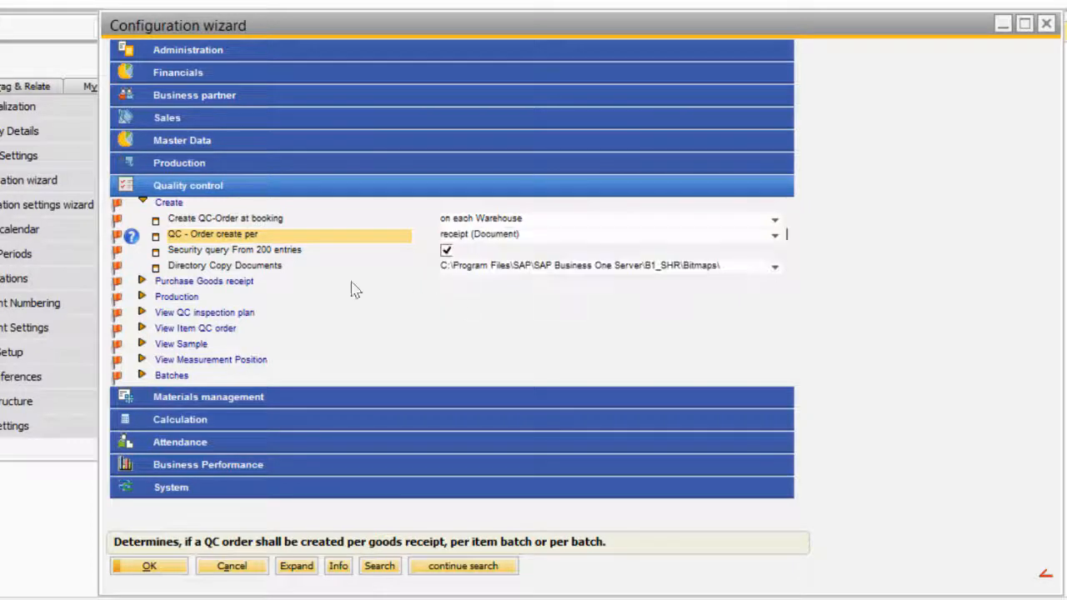
Step: Examine the "Security query From 200 entries" and "Directory Copy Documents" settings
left_click(244, 255)
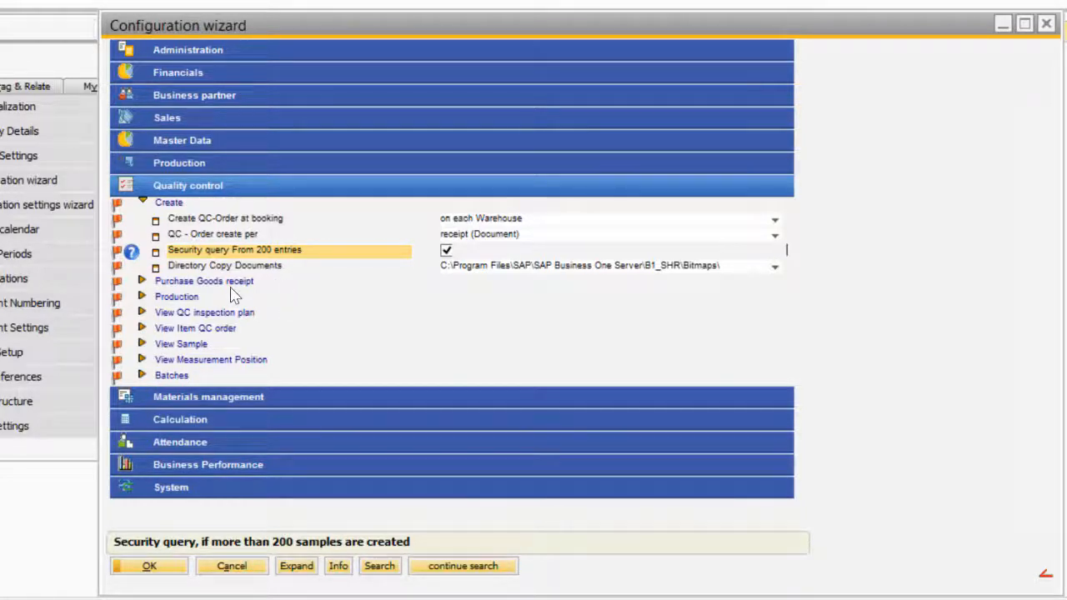
left_click(447, 251)
left_click(240, 273)
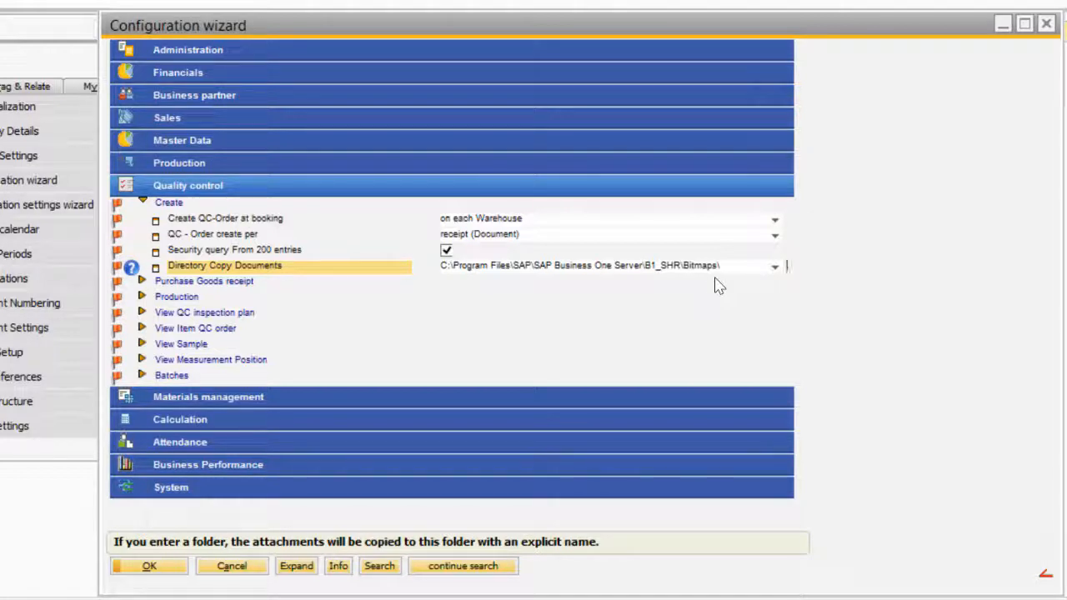
Step: Switch from the Create settings to Purchase Goods receipt and review the warehouses available for goods receipt booking
left_click(142, 203)
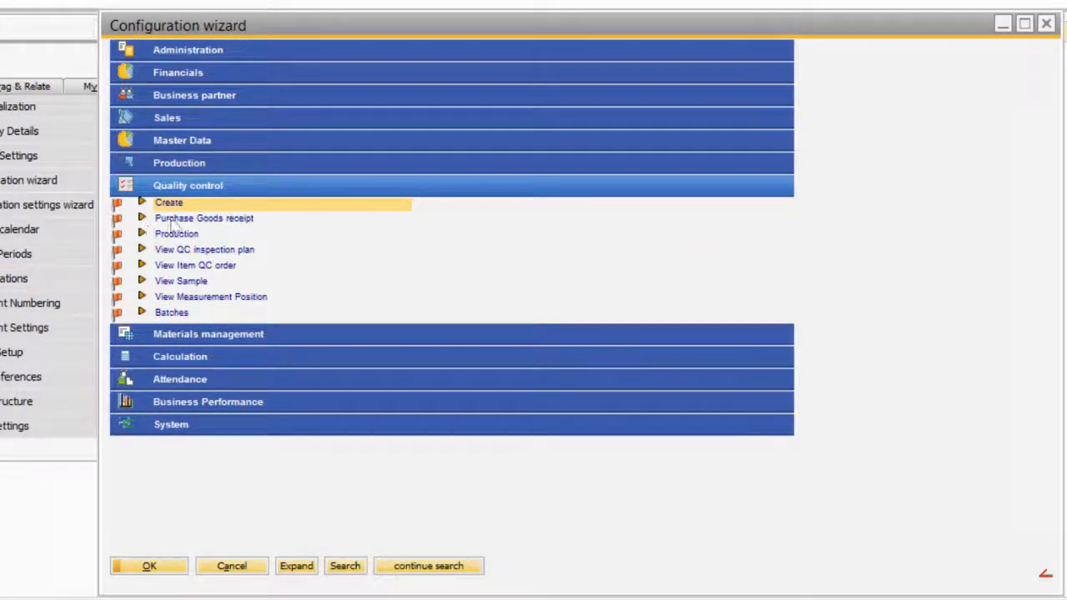
left_click(142, 218)
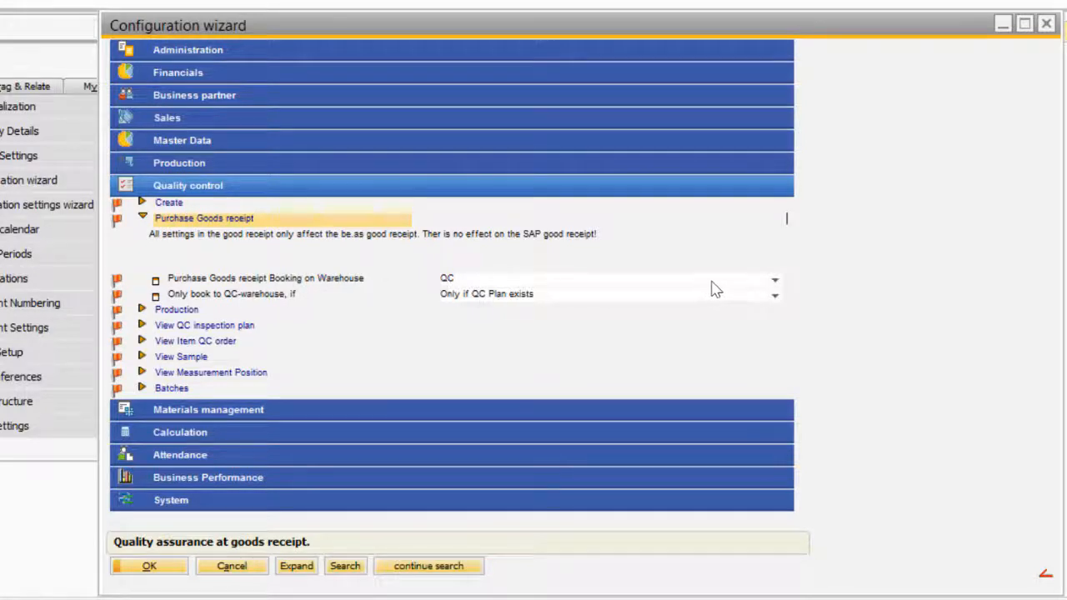
left_click(776, 281)
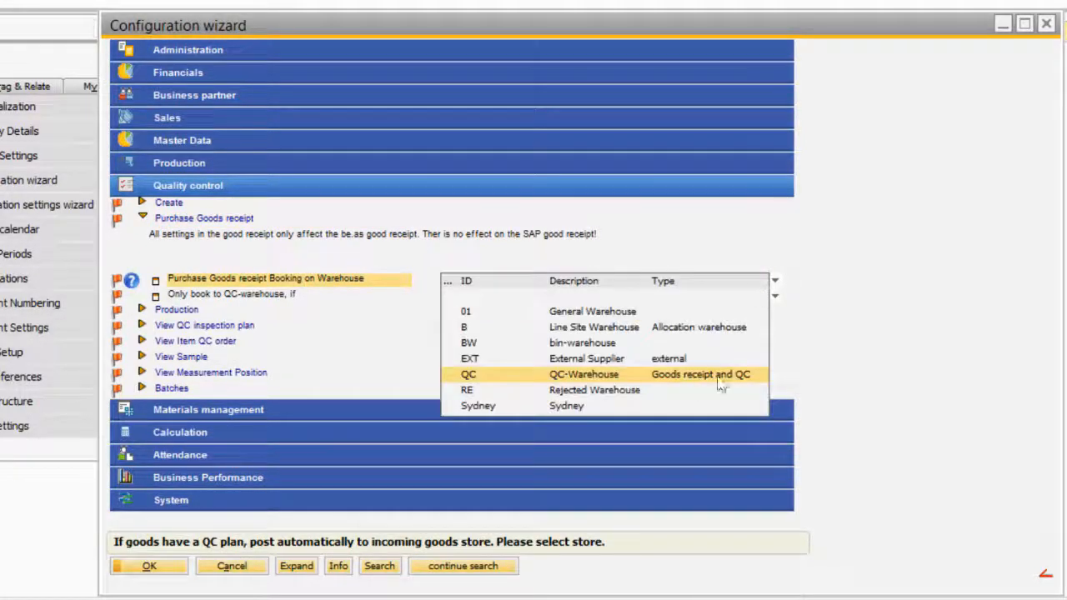
left_click(813, 328)
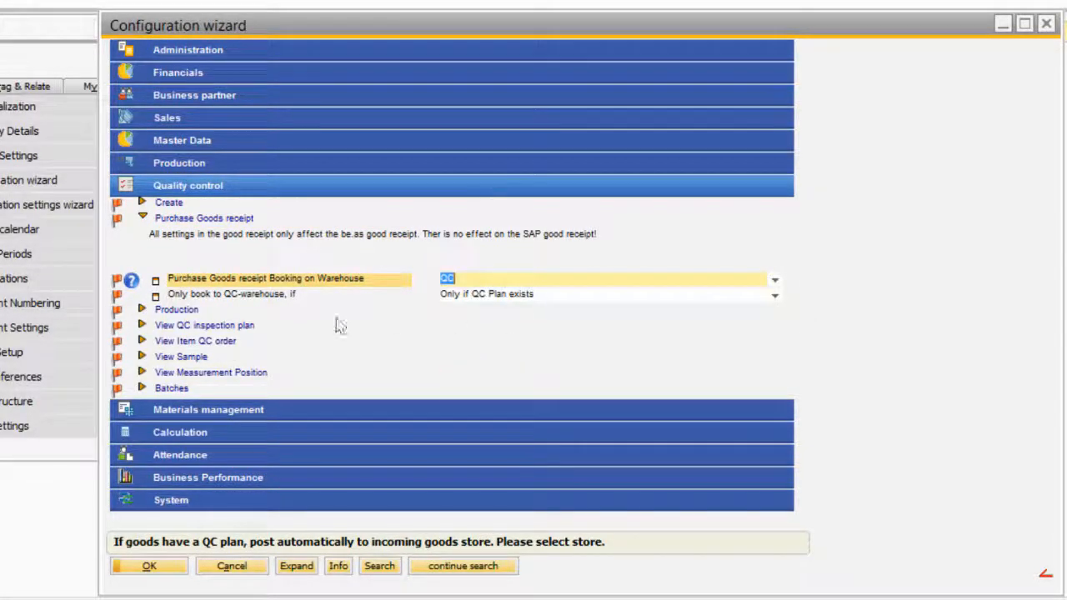
Step: Review the options for "Only book to QC-warehouse, if" and keep the current choice
left_click(227, 296)
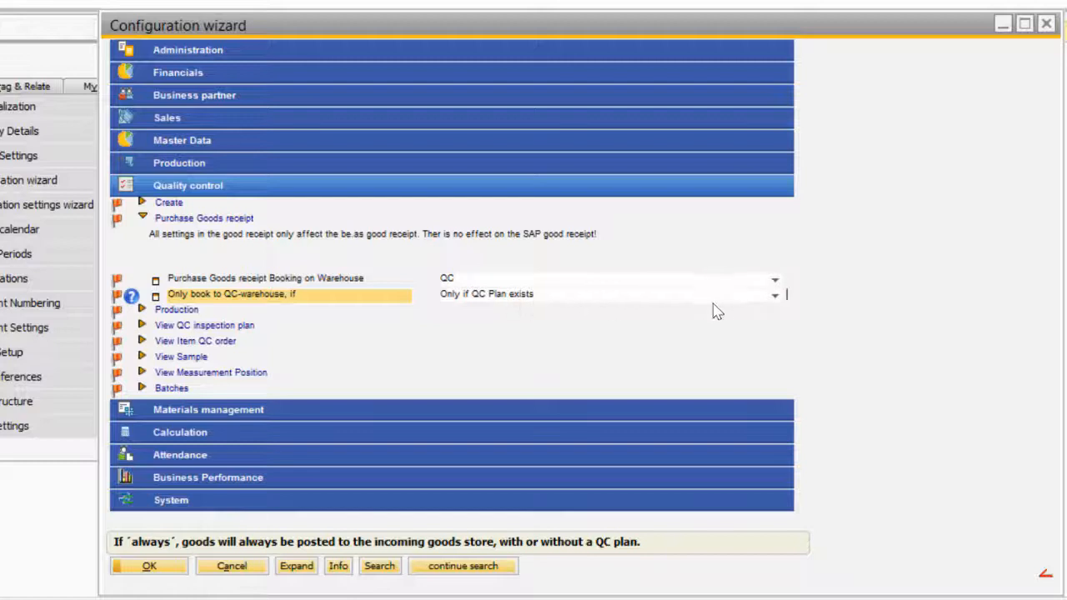
left_click(775, 295)
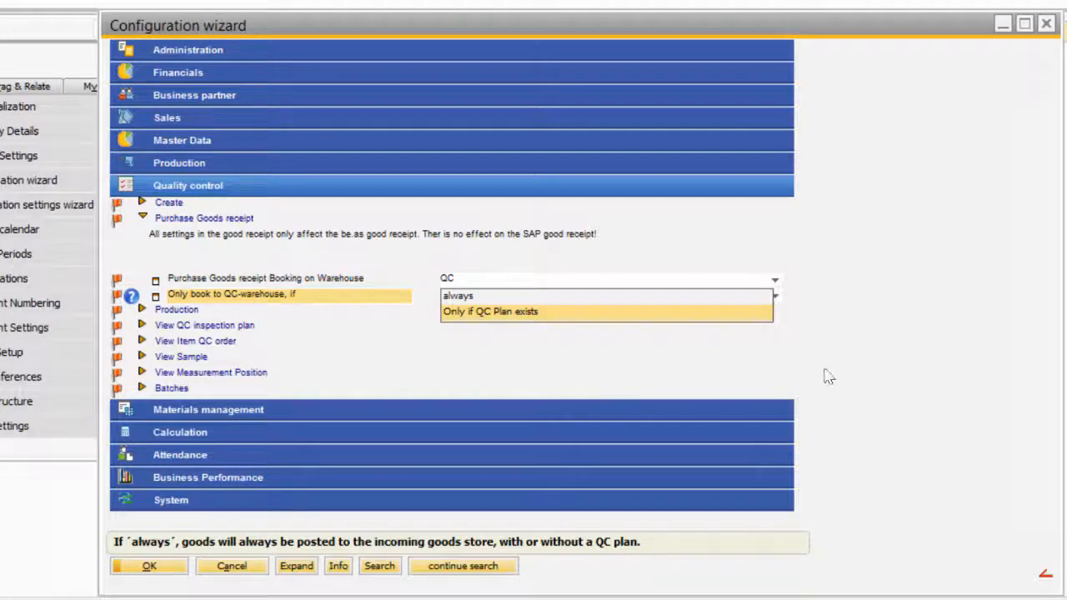
left_click(840, 282)
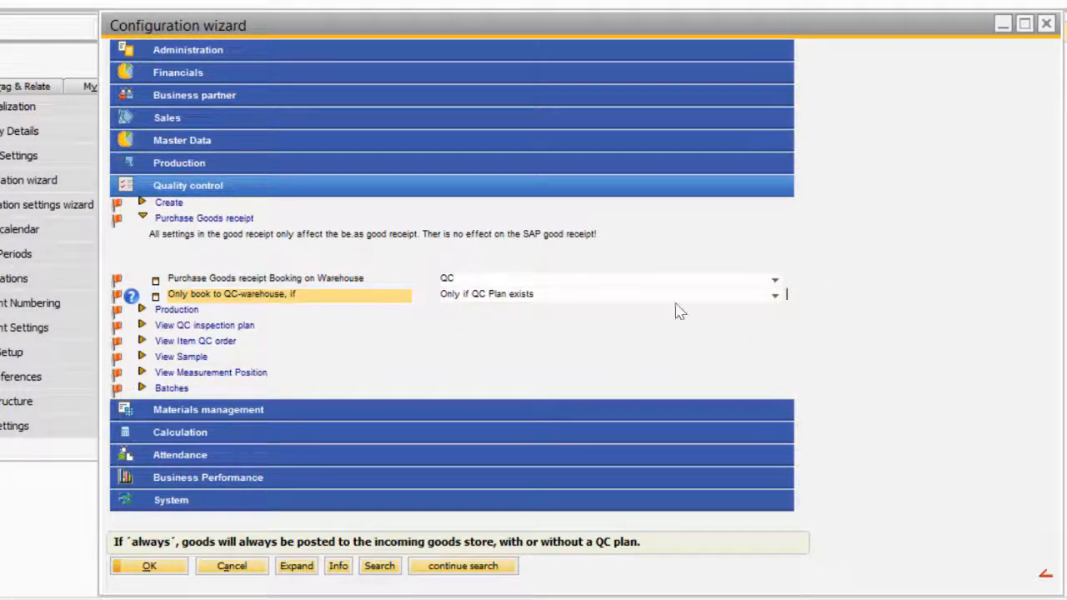
Step: Switch from Purchase Goods receipt to the Quality control Production settings and review the options for "Create QC-Order automatically when"
left_click(142, 218)
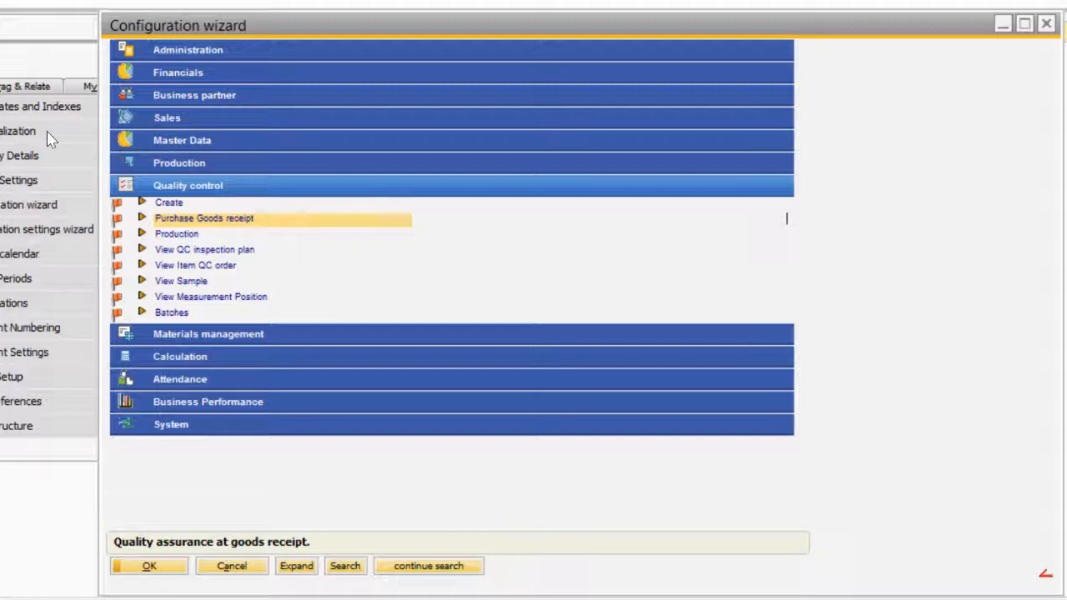
left_click(142, 234)
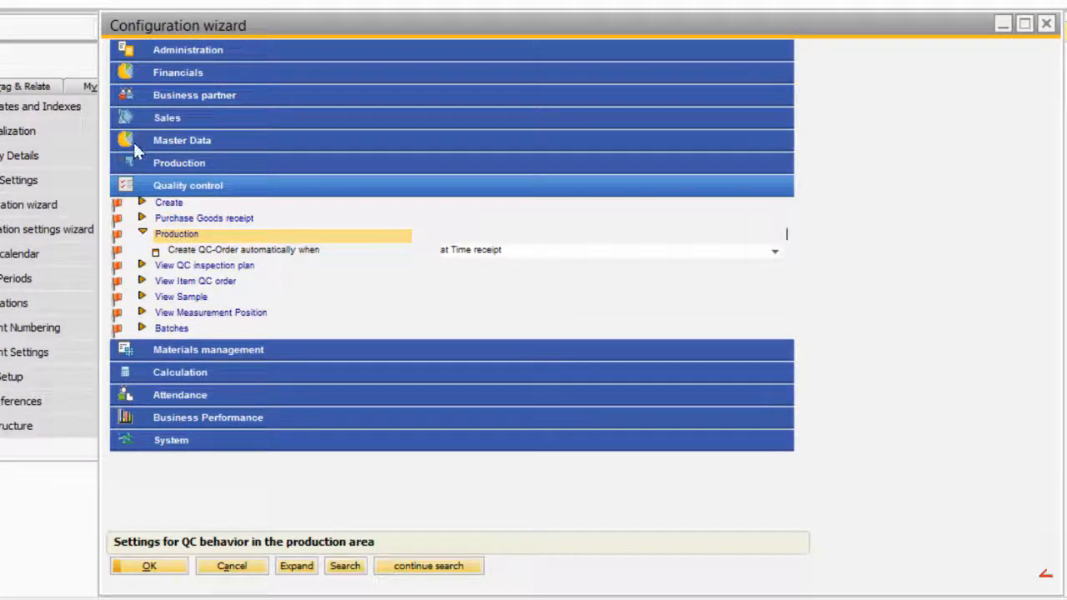
left_click(275, 252)
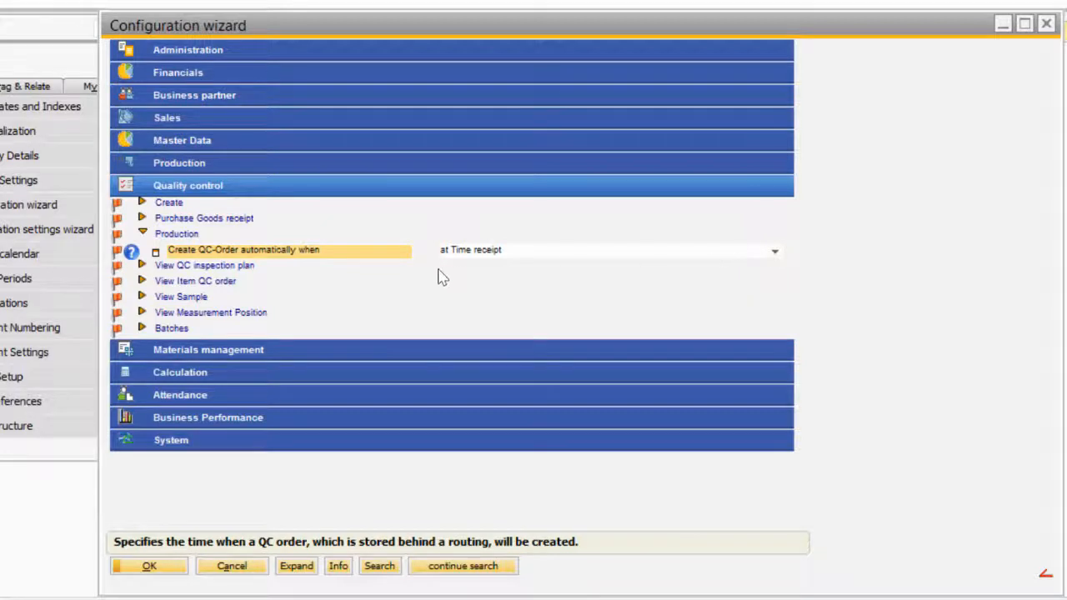
left_click(775, 252)
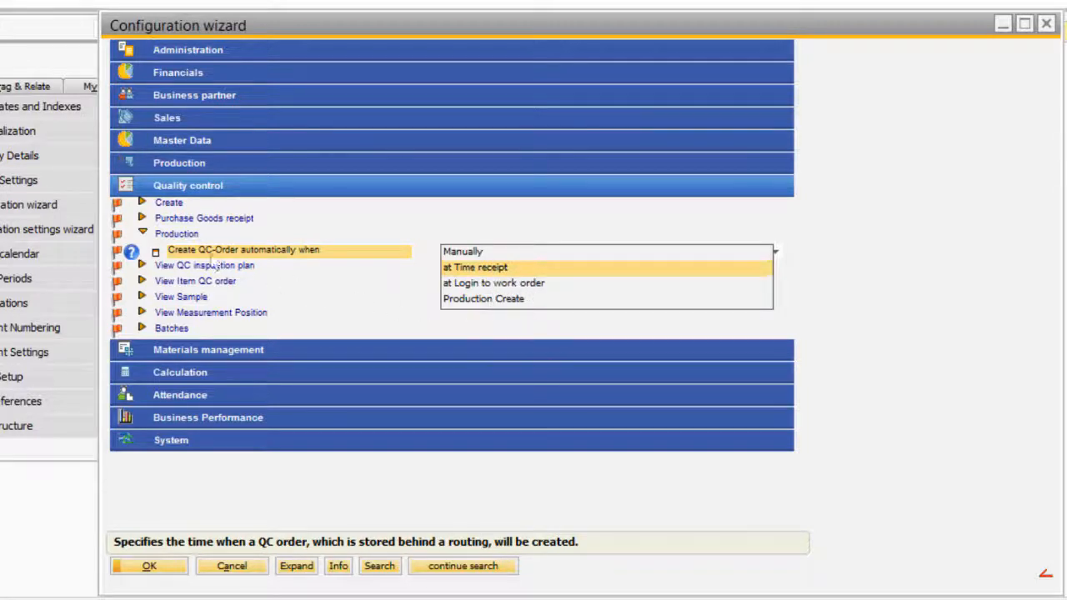
left_click(143, 235)
Step: Examine the View QC inspection plan settings, going through the name fields for UDF 1 to UDF 4
left_click(144, 251)
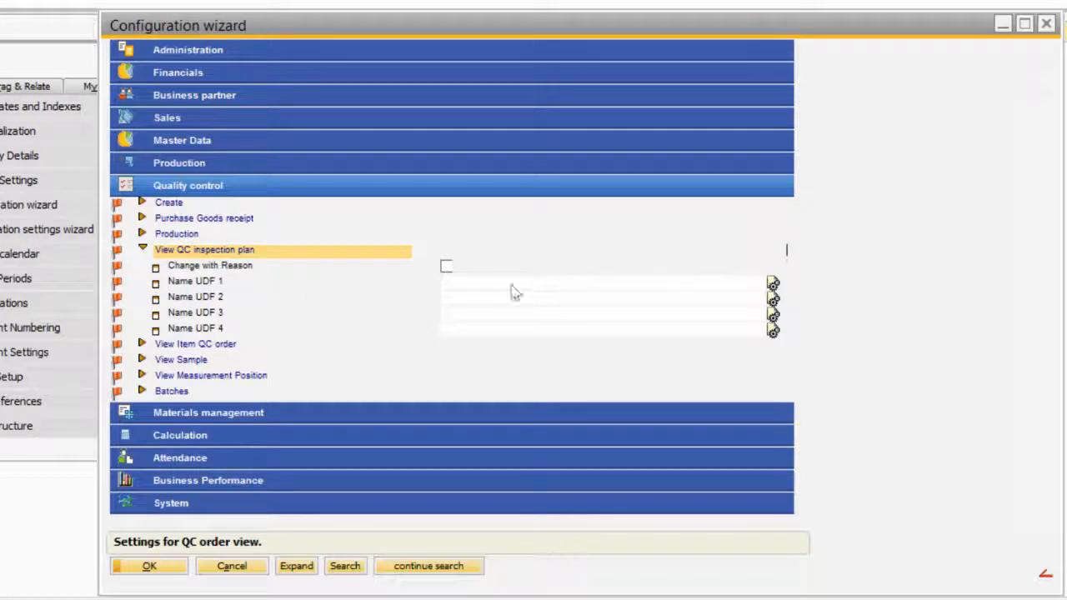
key("Tab")
key("Tab")
key("Tab")
key("Tab")
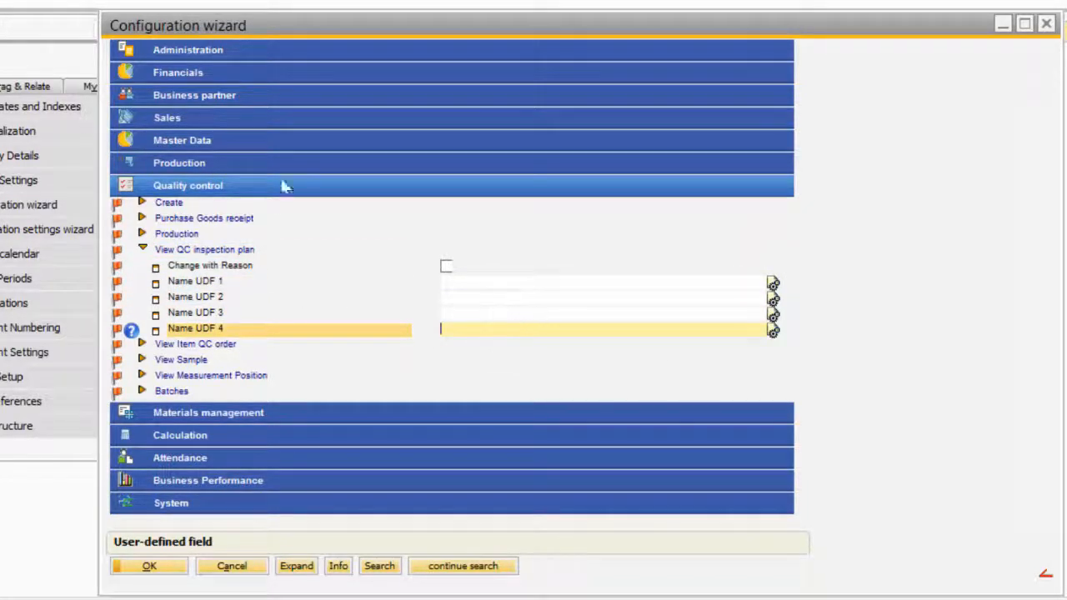
Step: Try "my filed" as the Name UDF 2 entry under View QC inspection plan and clear it again
left_click(473, 299)
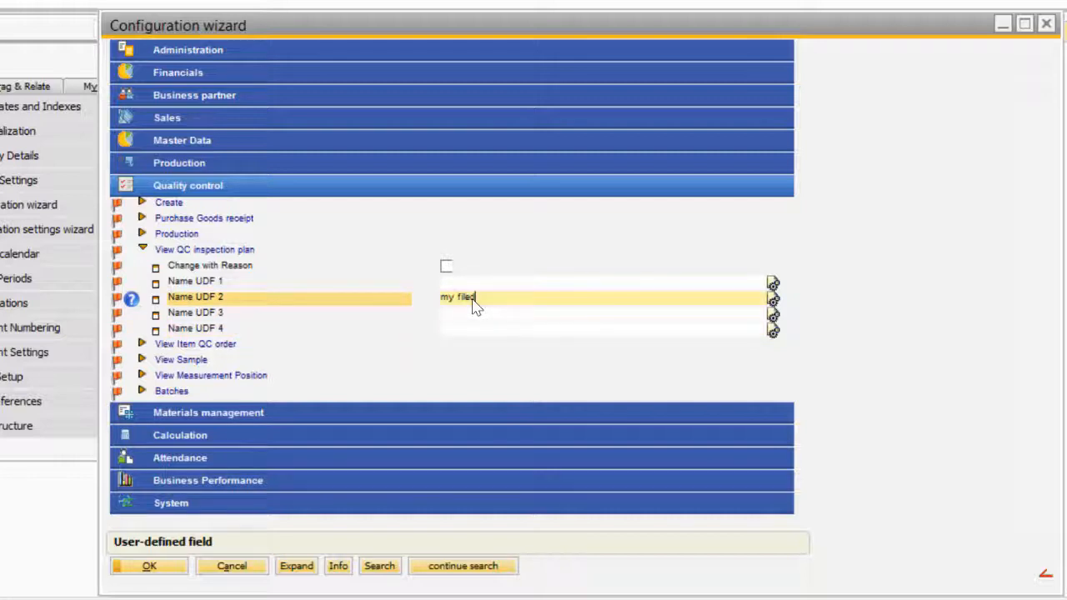
left_click_drag(493, 295, 343, 291)
key("Delete")
Step: Review the UDF name fields under View Item QC order, View Sample and View Measurement Position
left_click(141, 250)
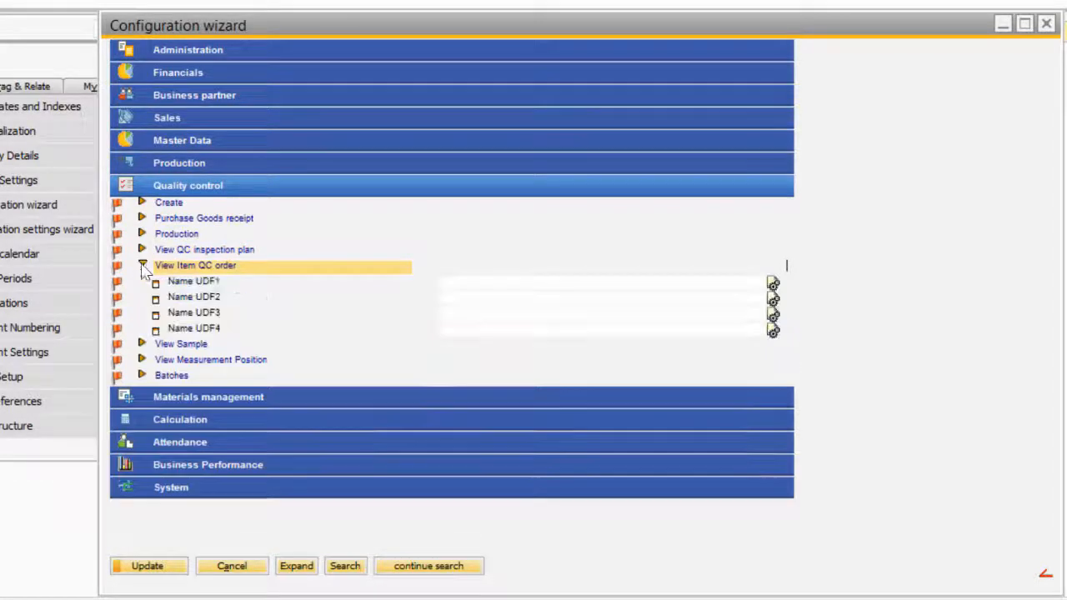
left_click(142, 265)
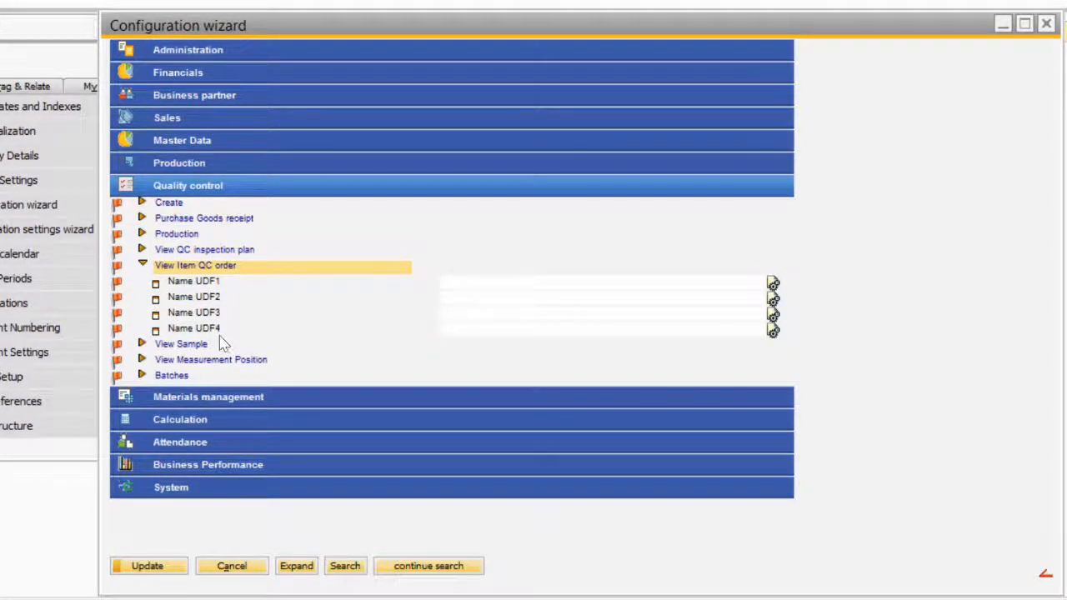
left_click(142, 344)
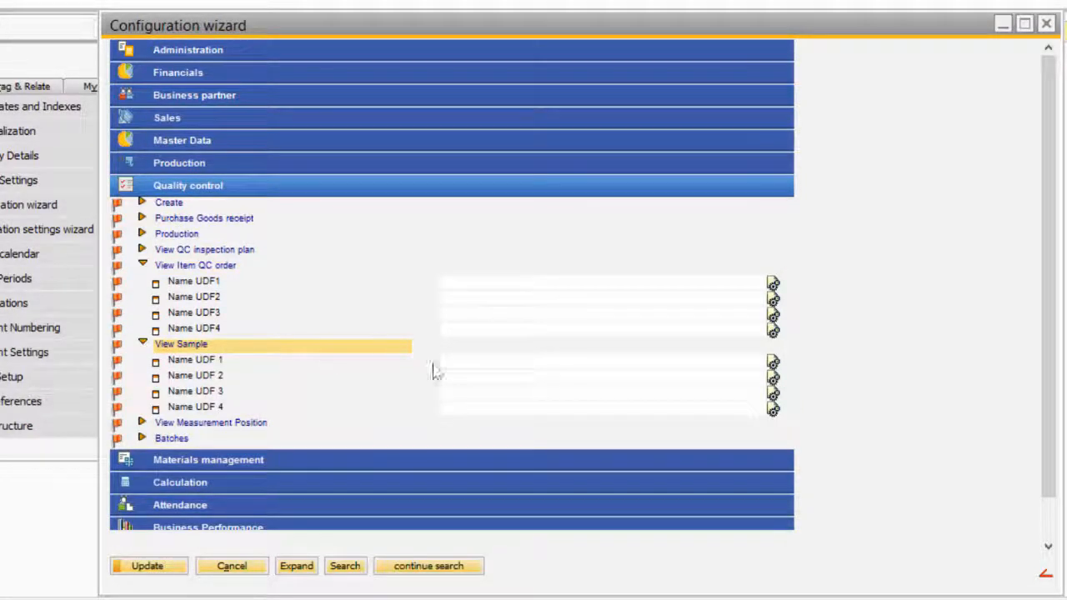
left_click(142, 265)
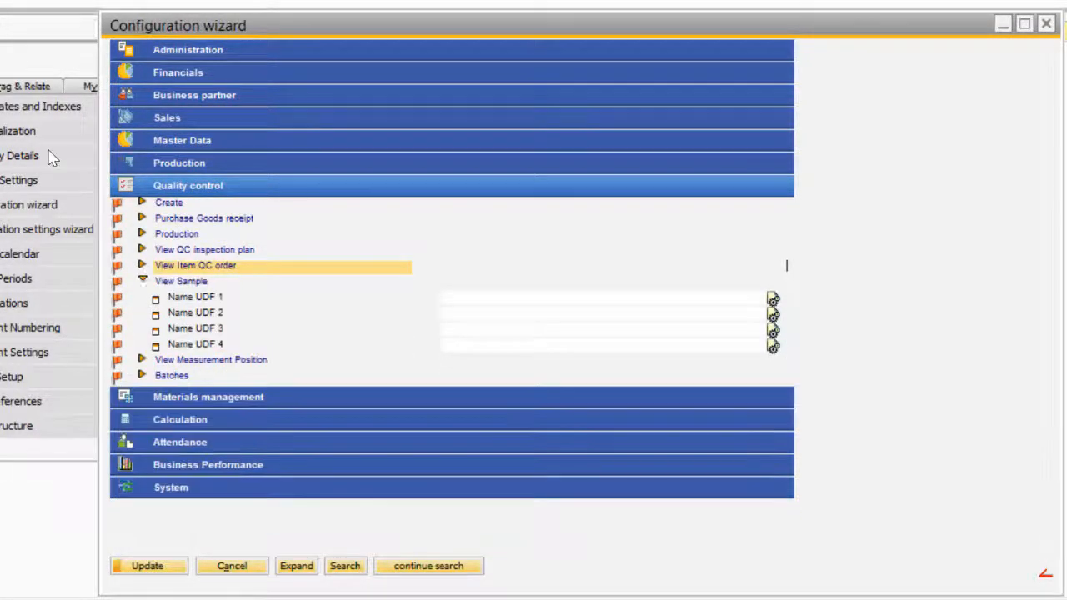
left_click(142, 281)
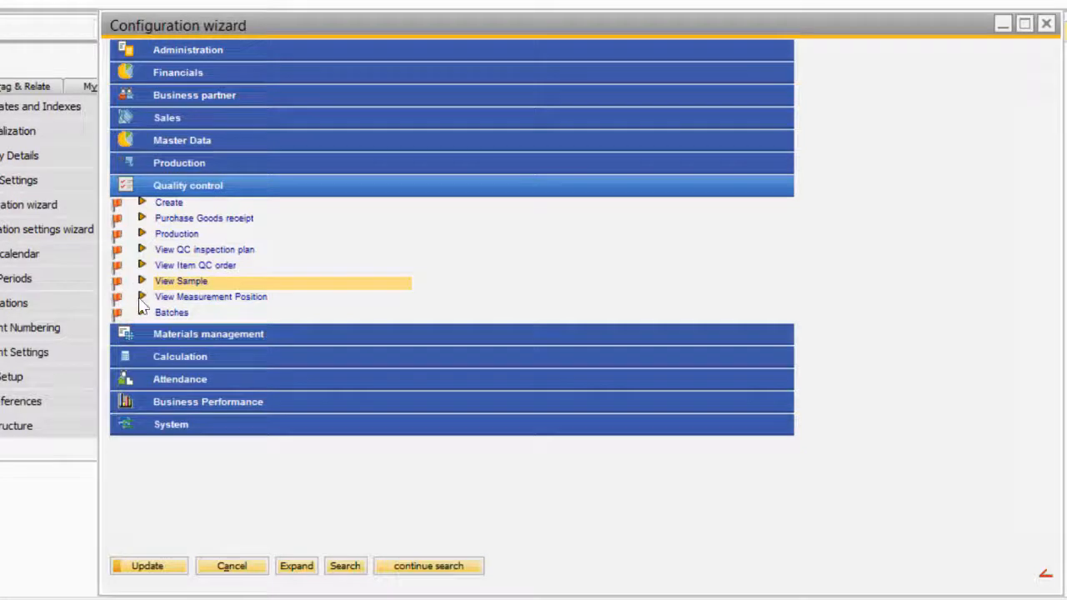
double_click(223, 299)
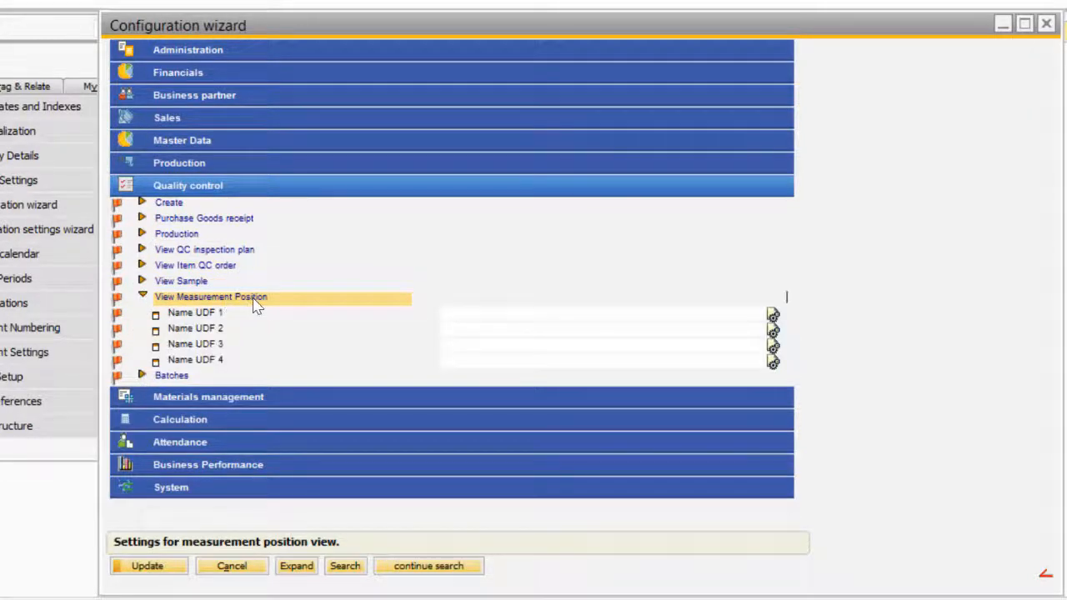
left_click(141, 297)
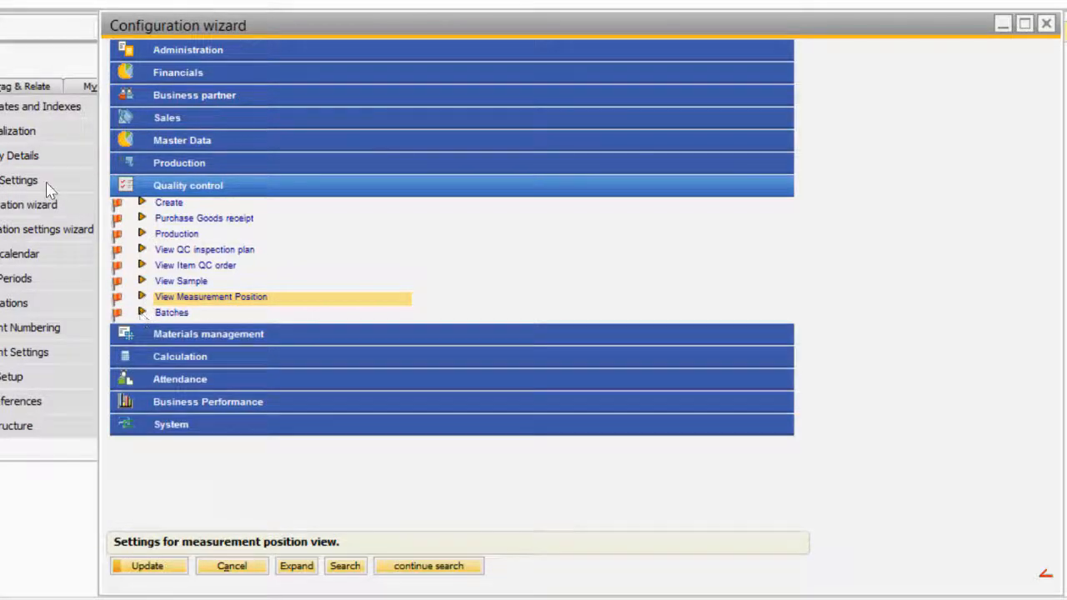
Step: Review the Batches options for "Release: Date of Production" and "Release: date of entry", keeping "date of release" and "not Edit"
left_click(141, 313)
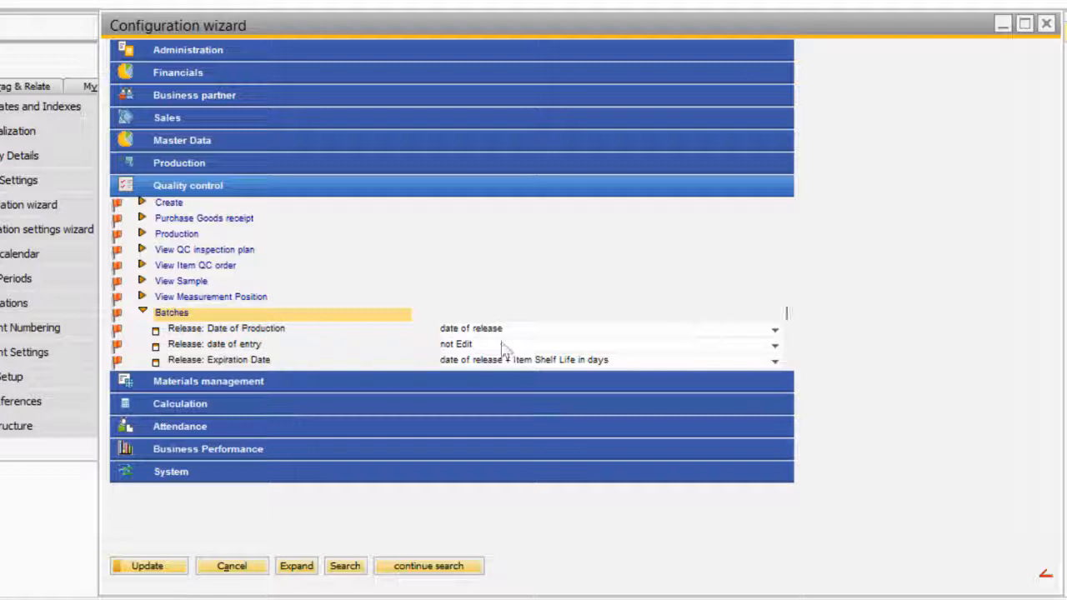
left_click(567, 328)
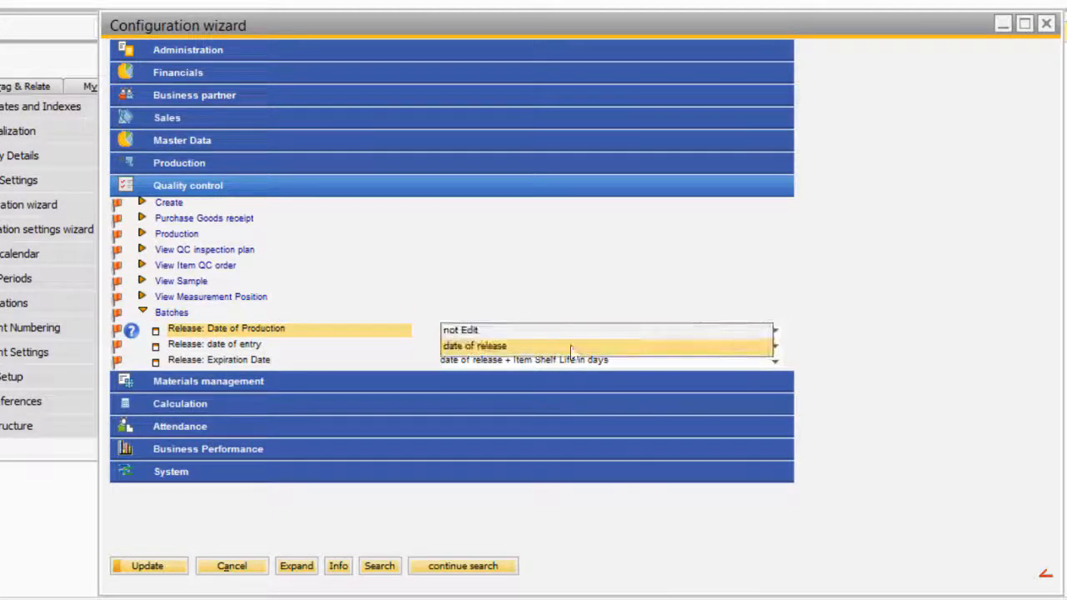
left_click(456, 303)
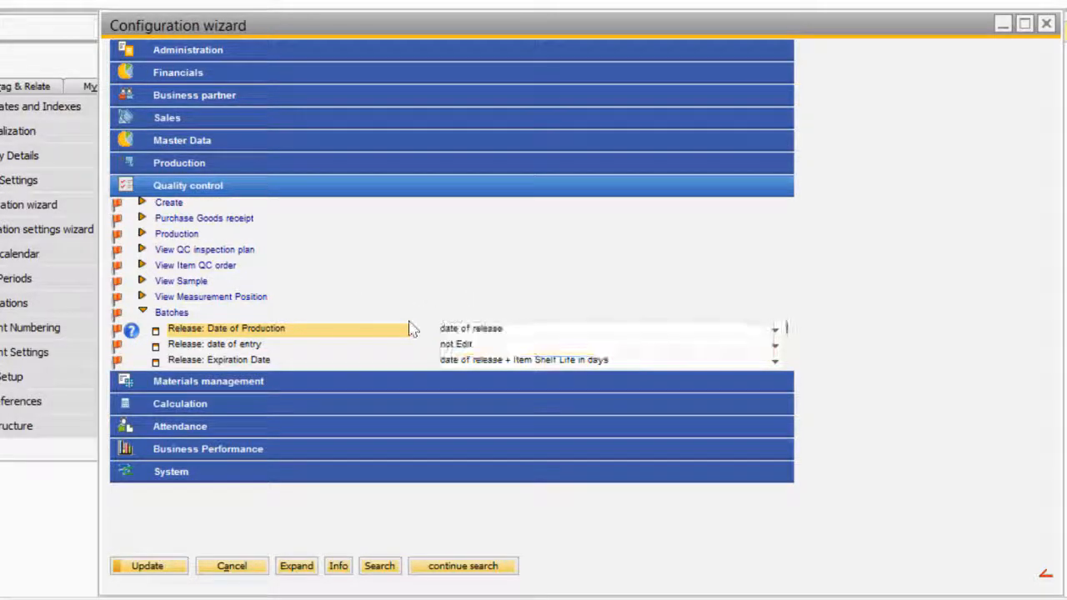
left_click(259, 345)
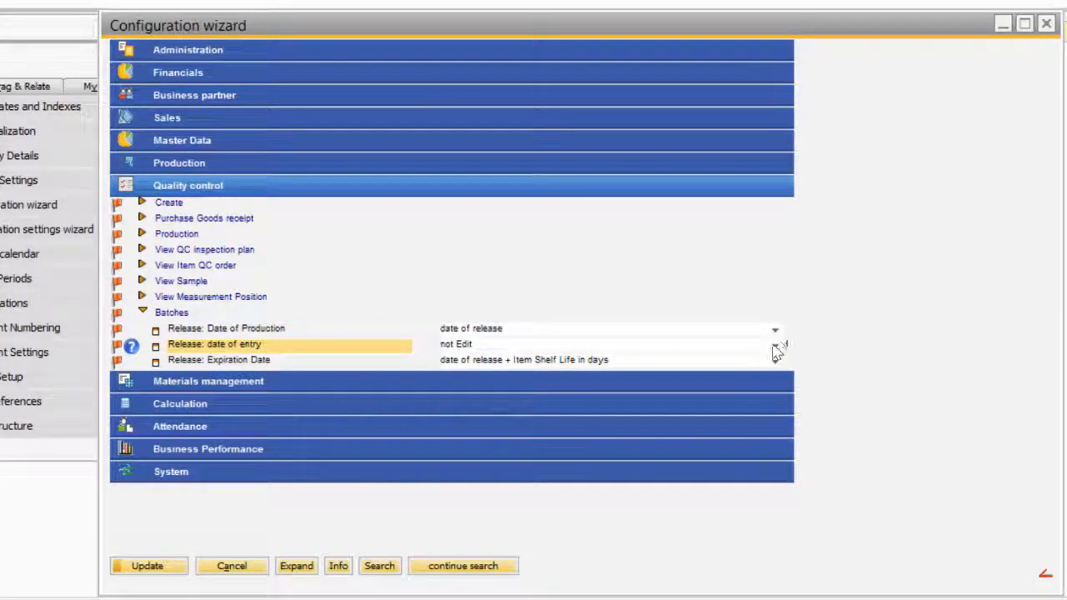
left_click(775, 346)
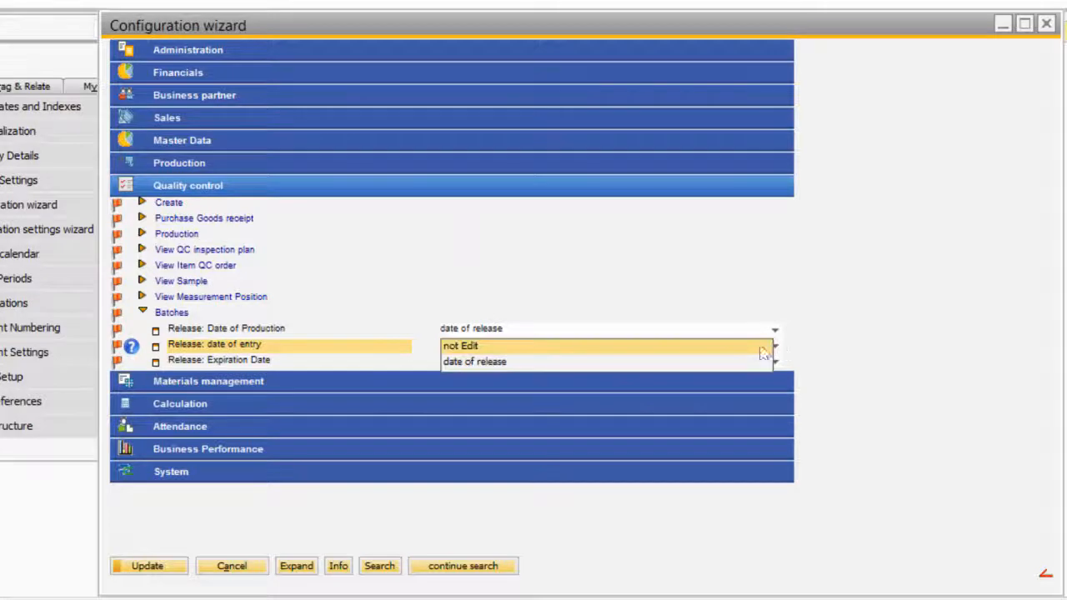
left_click(478, 345)
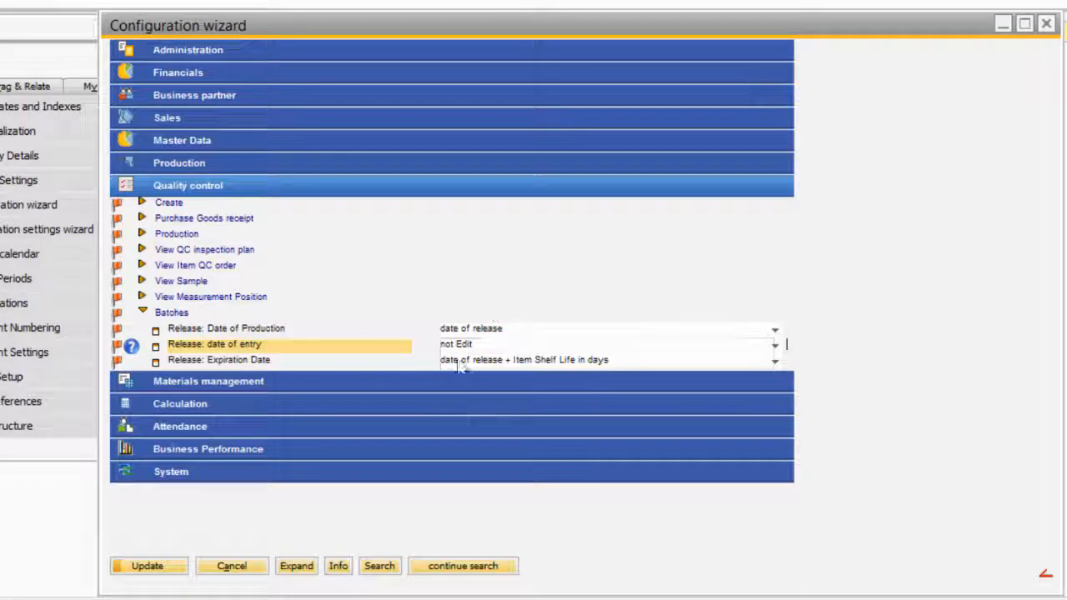
Step: Review the options for "Release: Expiration Date", keep "date of release + Item Shelf Life in days" and collapse the Batches settings
left_click(252, 363)
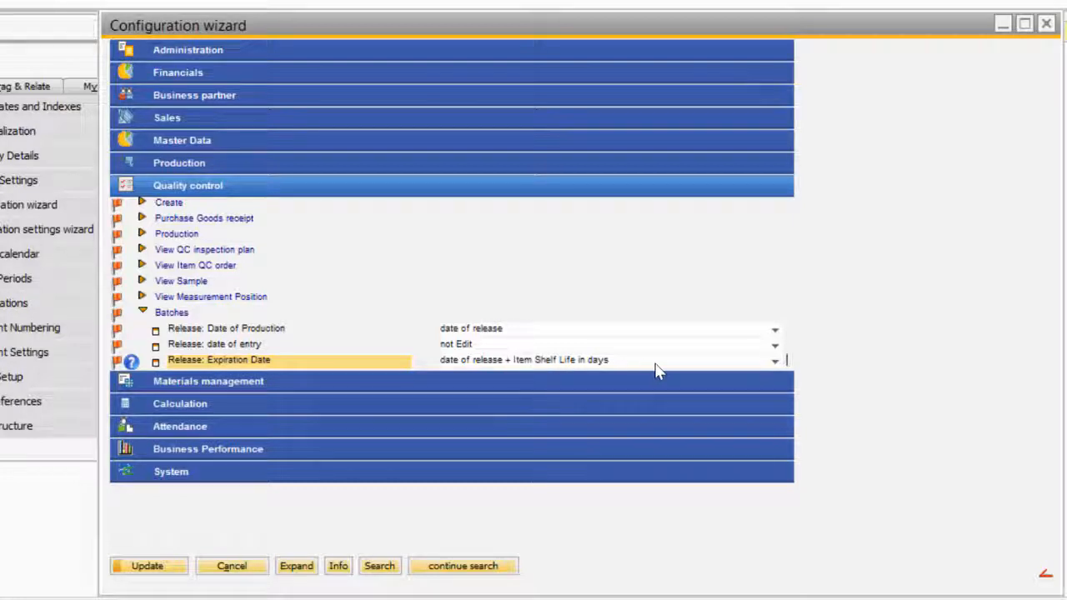
left_click(775, 361)
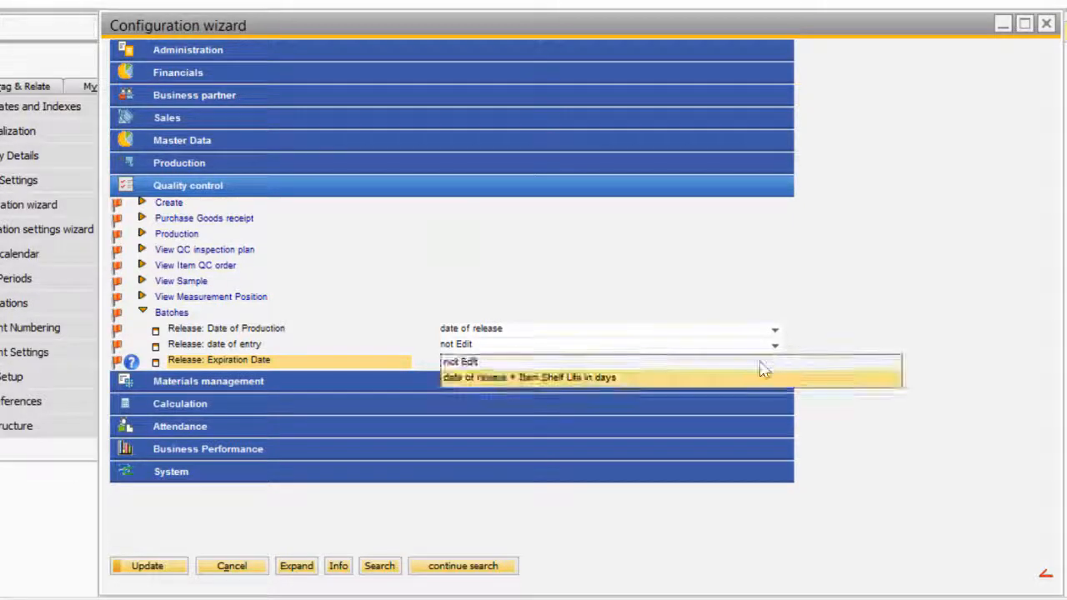
left_click(472, 377)
left_click(142, 313)
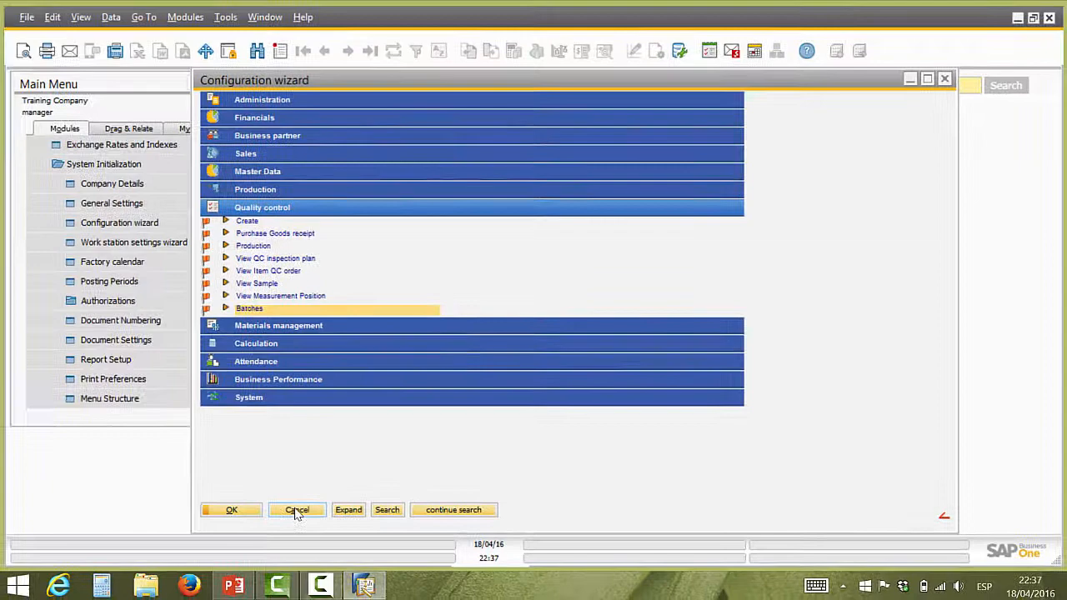
Step: Close the Configuration wizard and open the QC inspection plan list from Quality control in the Production module
left_click(296, 511)
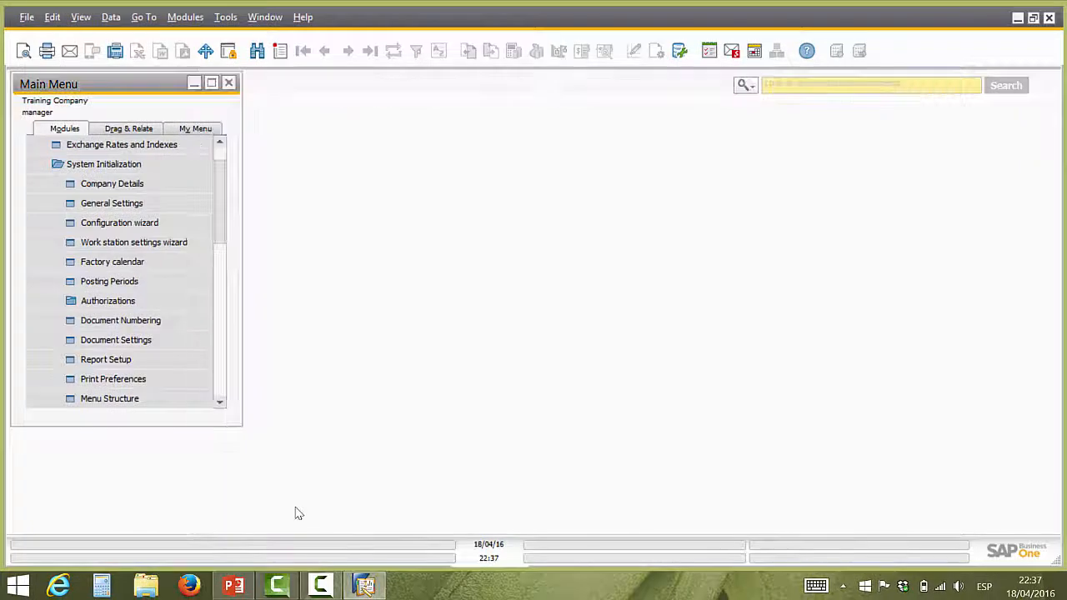
left_click(129, 167)
left_click(129, 167)
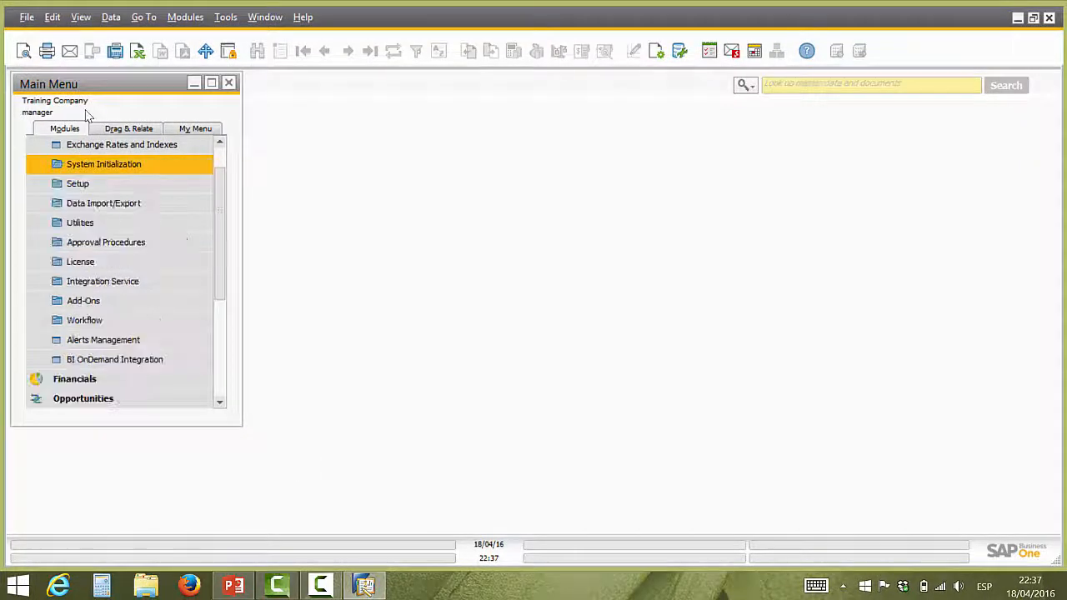
scroll(112, 168, "up", 1)
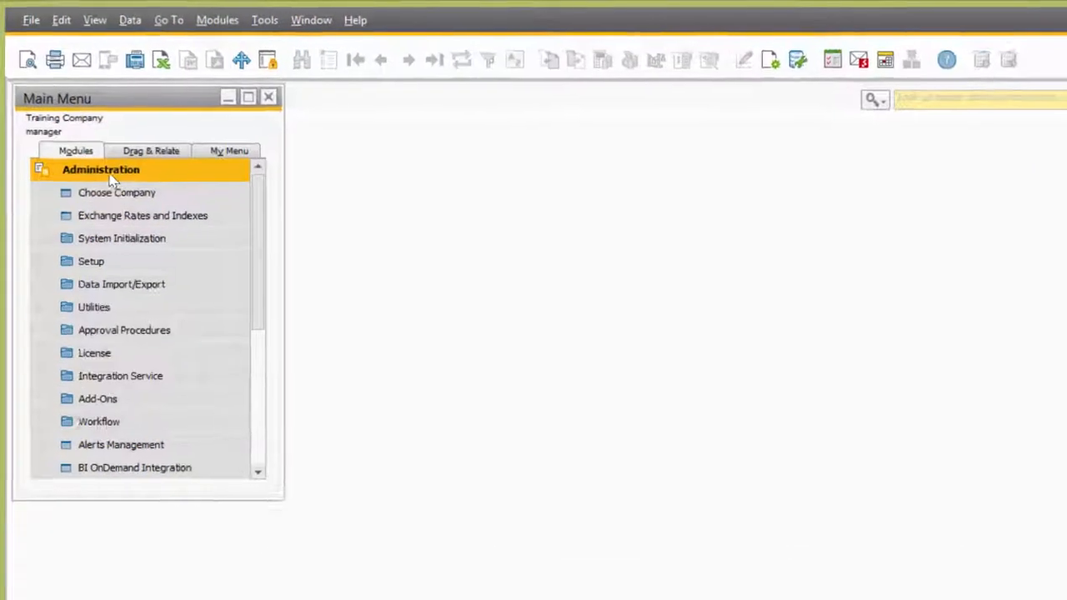
left_click(100, 151)
left_click(112, 322)
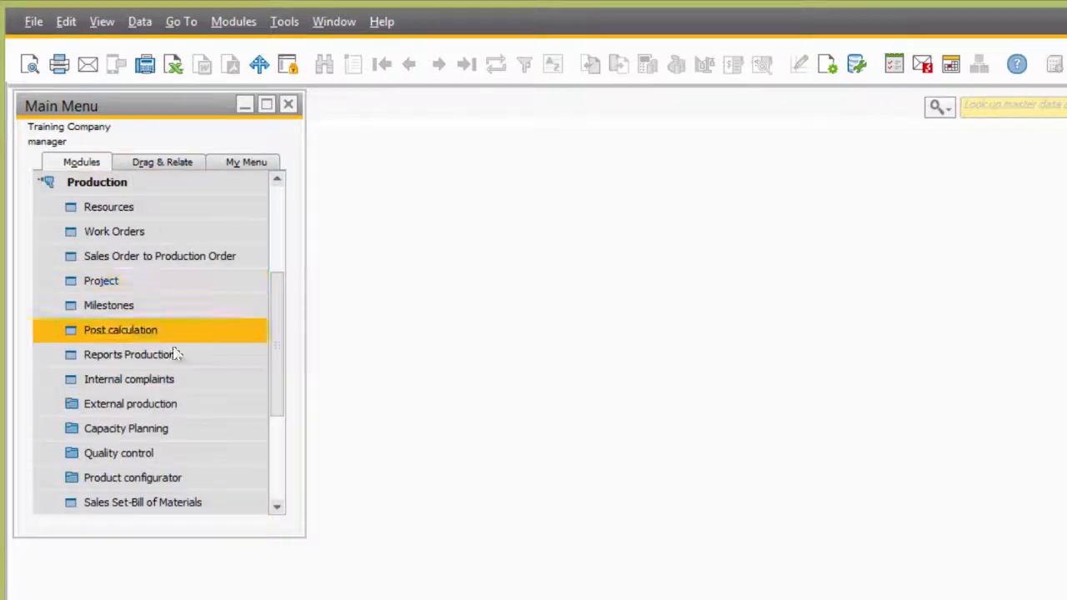
left_click(118, 453)
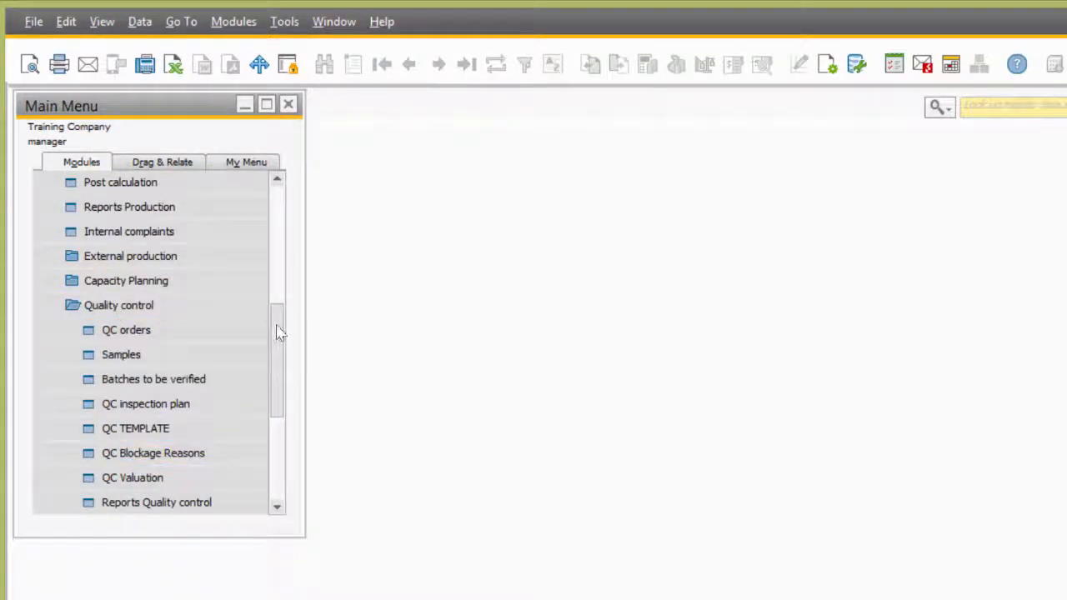
scroll(200, 305, "down", 2)
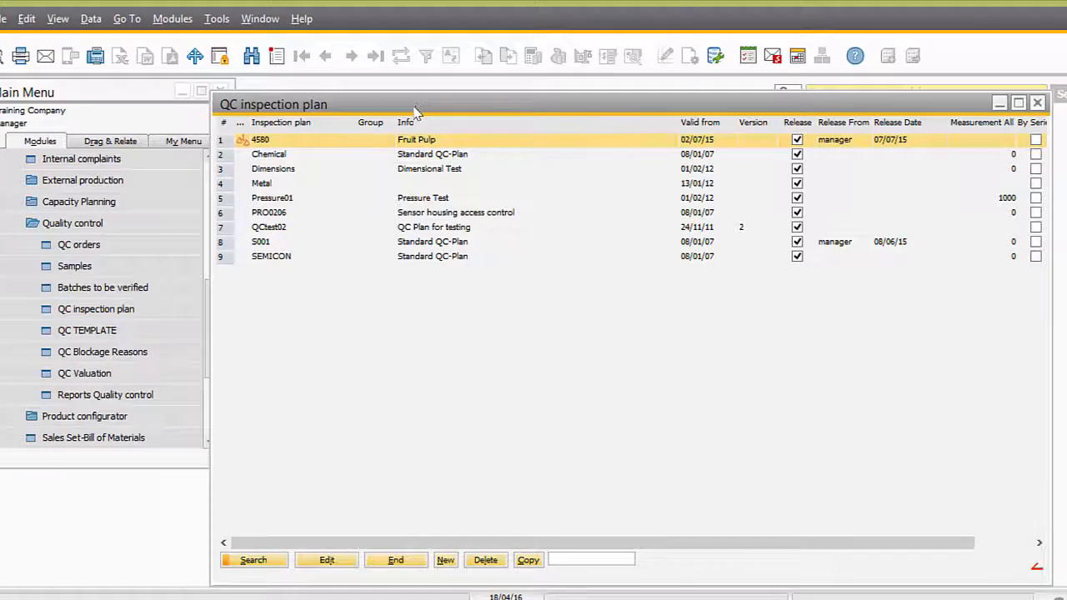
left_click_drag(415, 111, 408, 111)
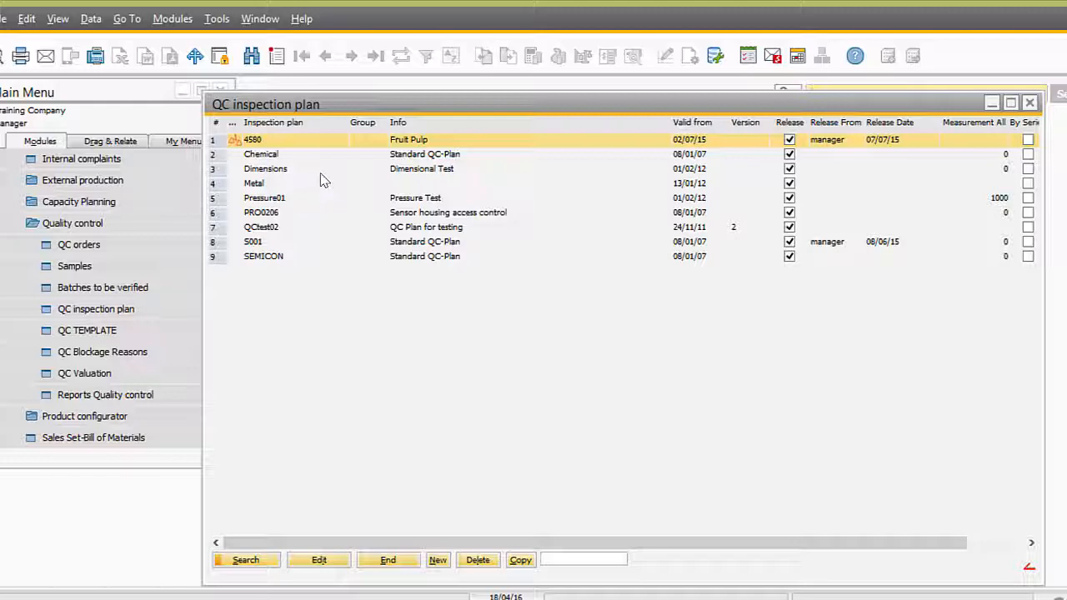
Step: Open the Standard QC-Plan S001 from the list of inspection plans
left_click(439, 243)
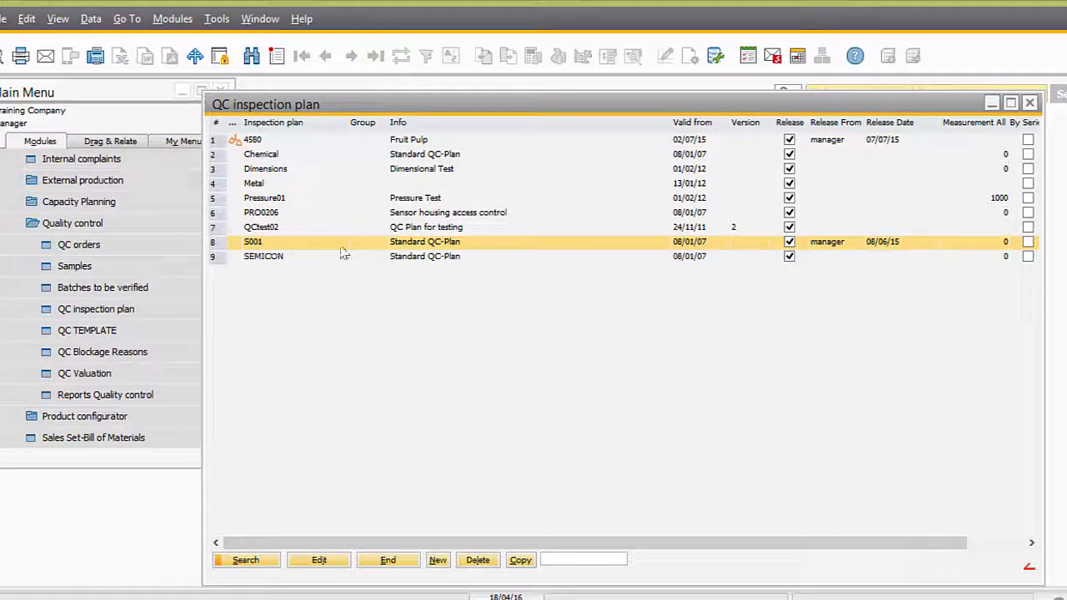
double_click(415, 245)
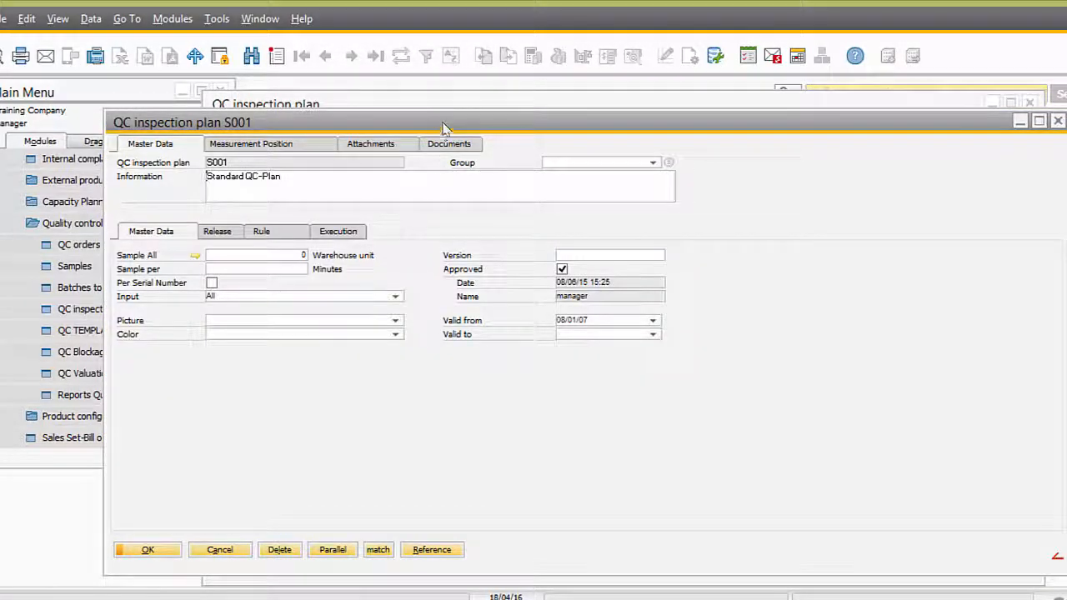
left_click_drag(444, 129, 418, 126)
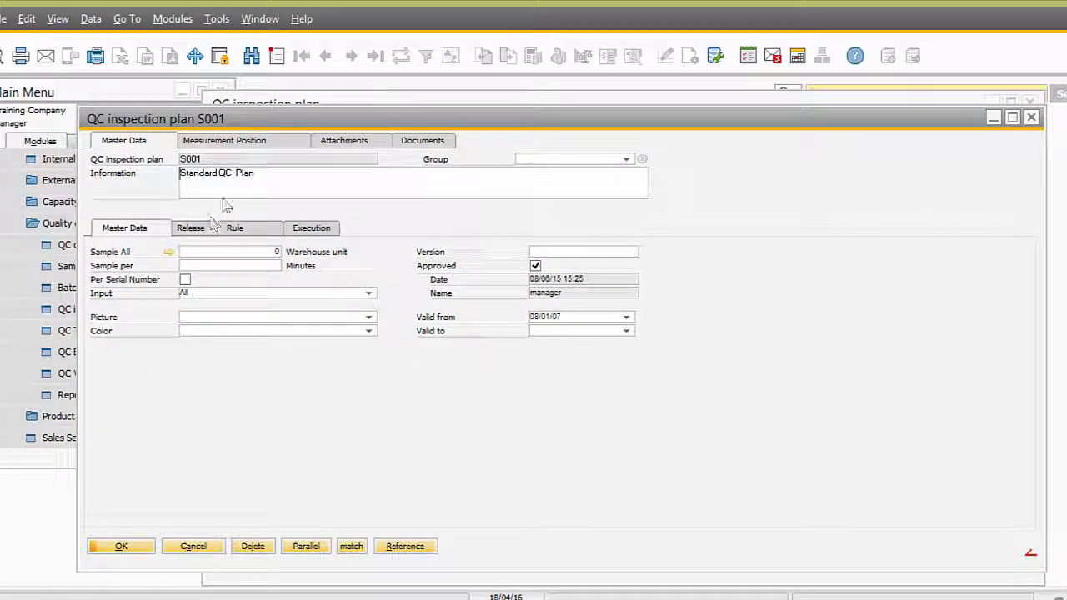
Step: Open the Sample All sample table, add a row to review its Type options Per and Fix, and cancel the table
left_click(196, 252)
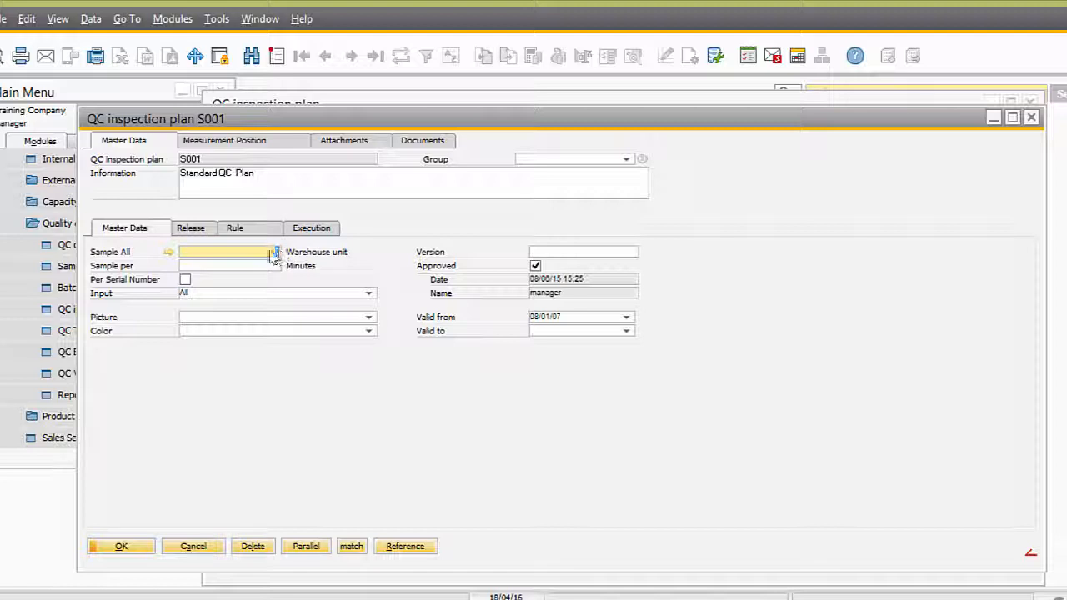
left_click(170, 252)
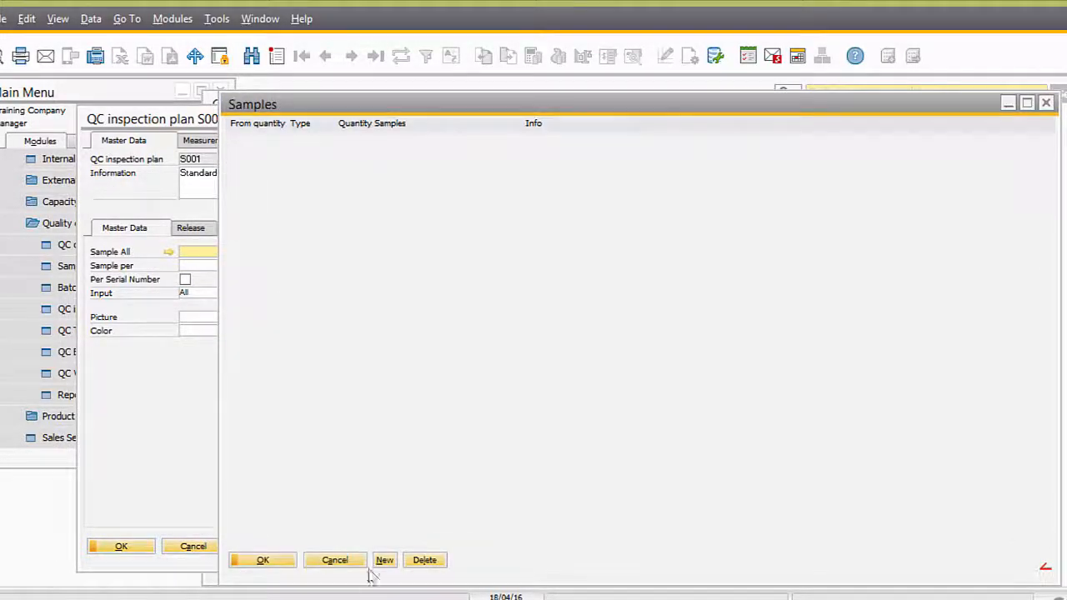
left_click(384, 561)
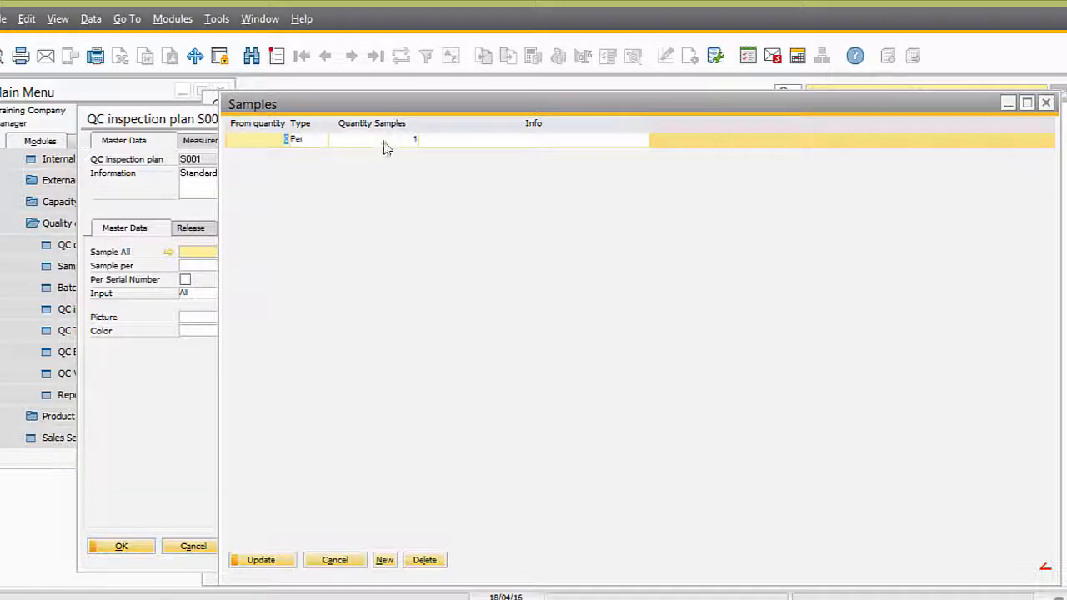
left_click(302, 140)
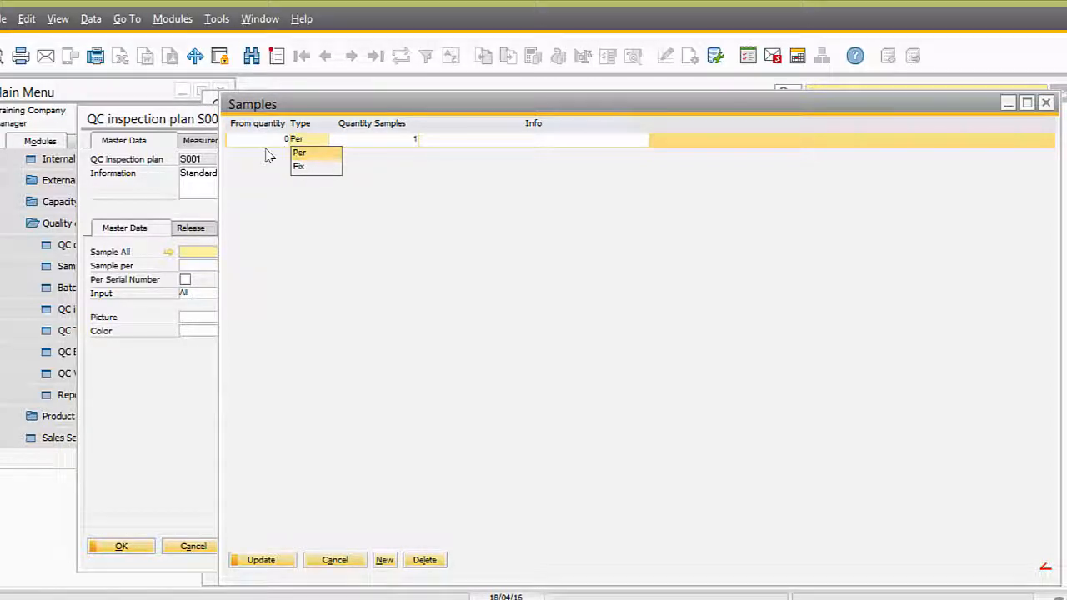
left_click(336, 560)
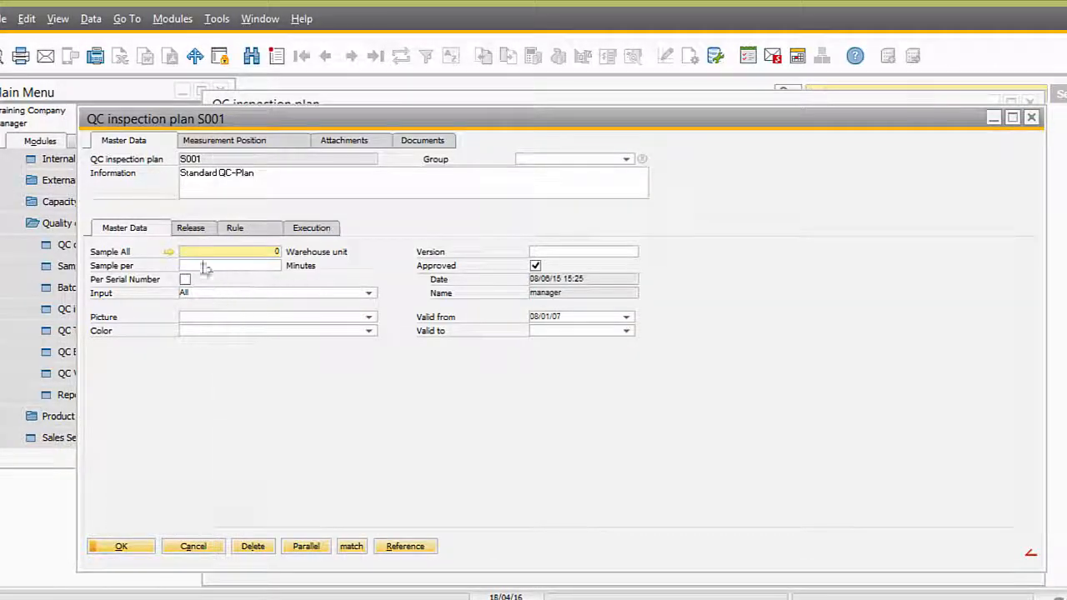
Step: Review the plan's Sample per, Input, Picture and Valid to settings, keeping Input at "All" and the other fields empty
left_click(202, 267)
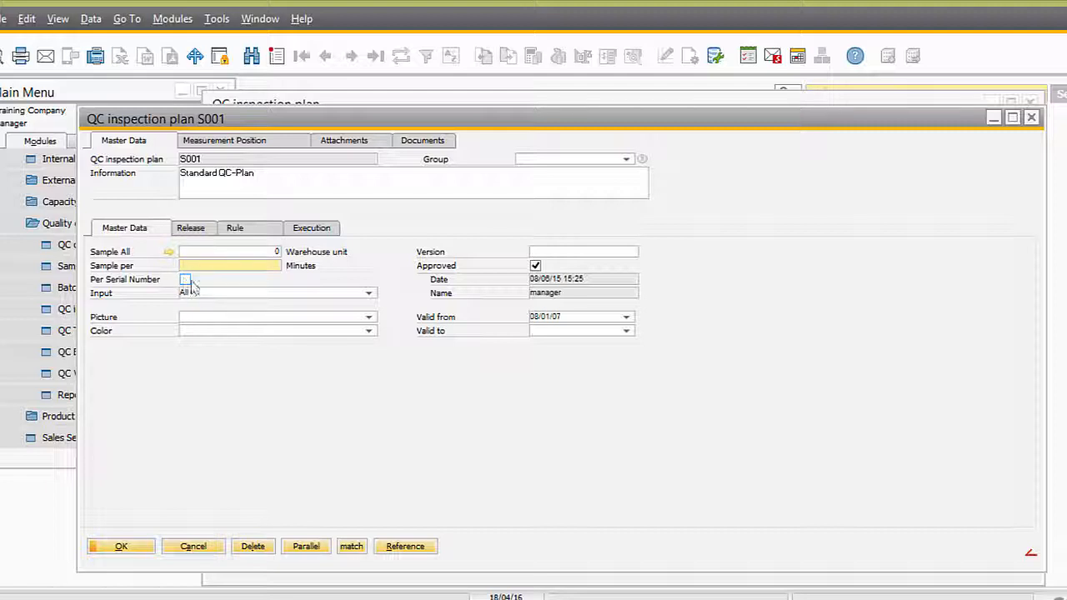
left_click(369, 293)
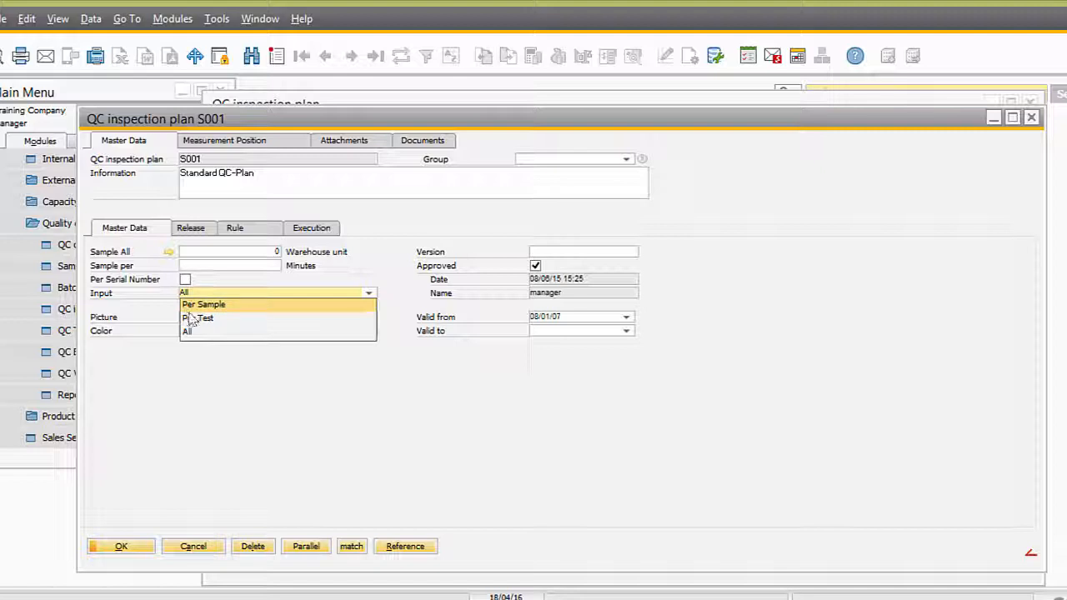
left_click(206, 359)
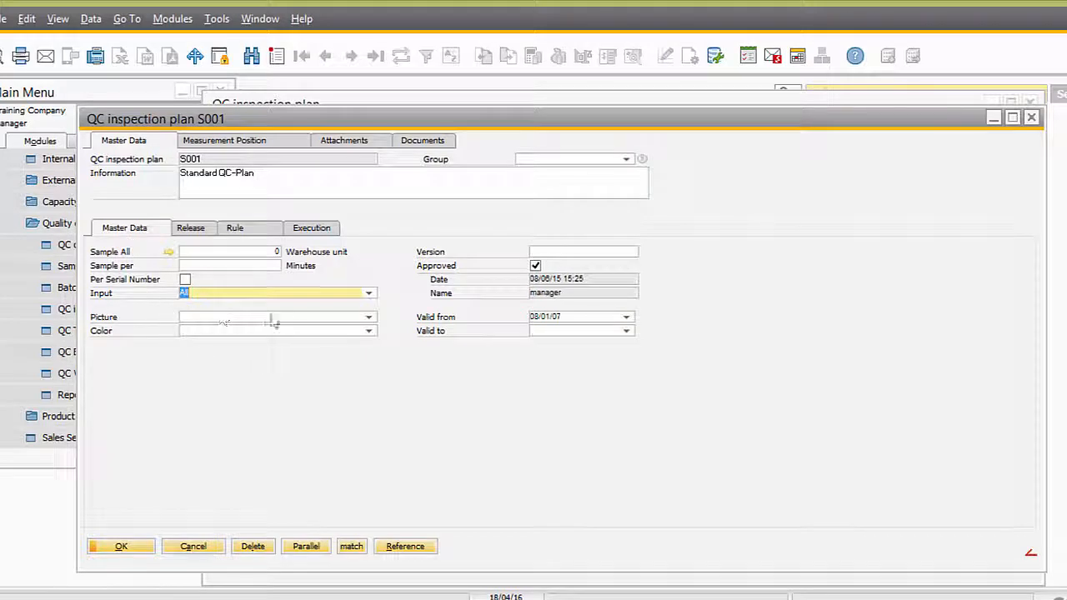
left_click(368, 319)
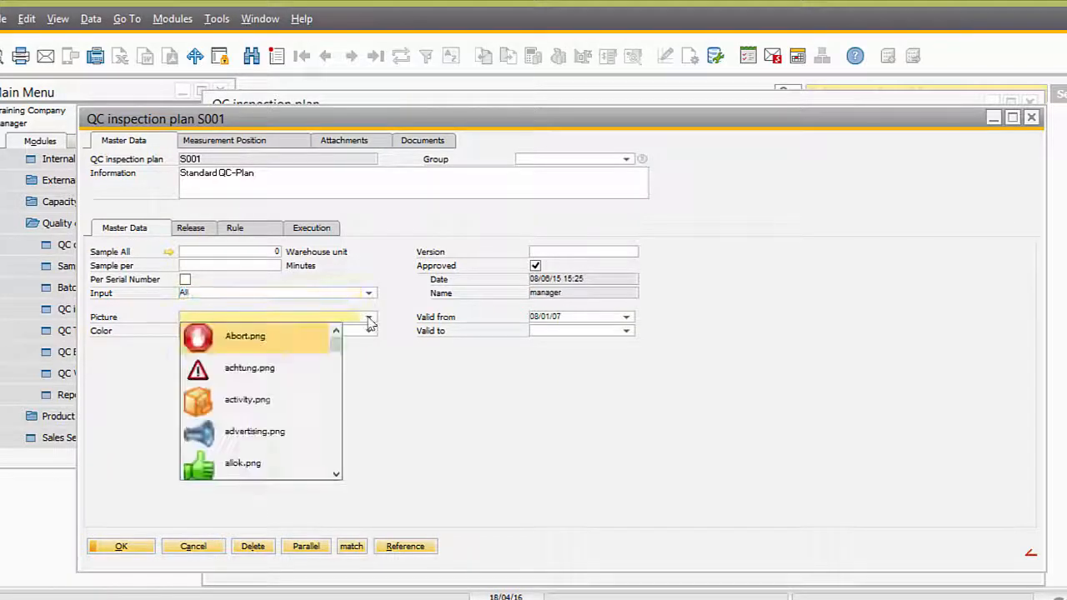
left_click(381, 380)
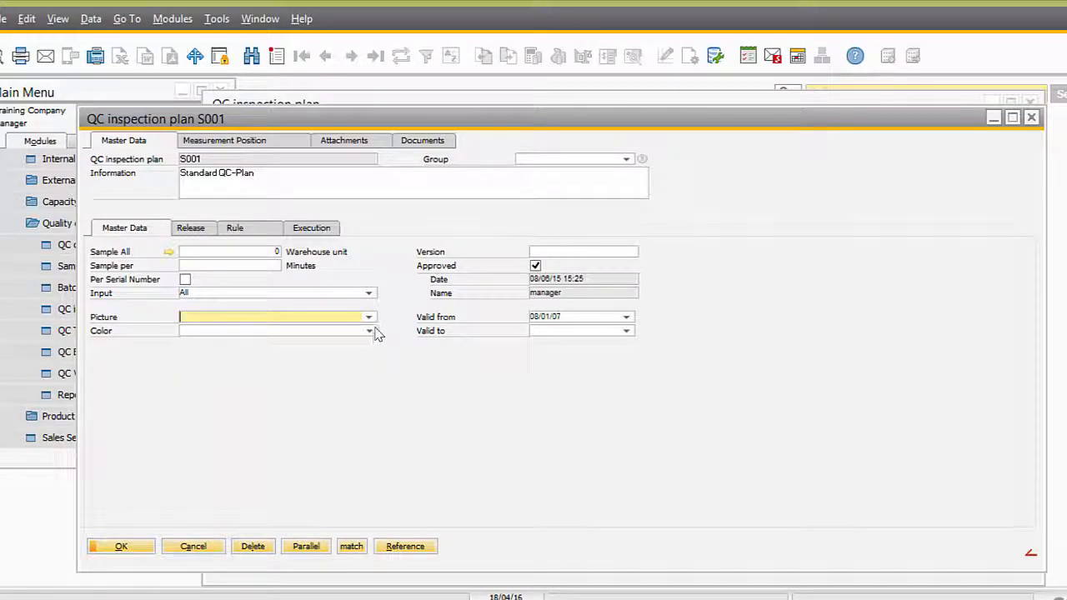
left_click(626, 331)
left_click(747, 397)
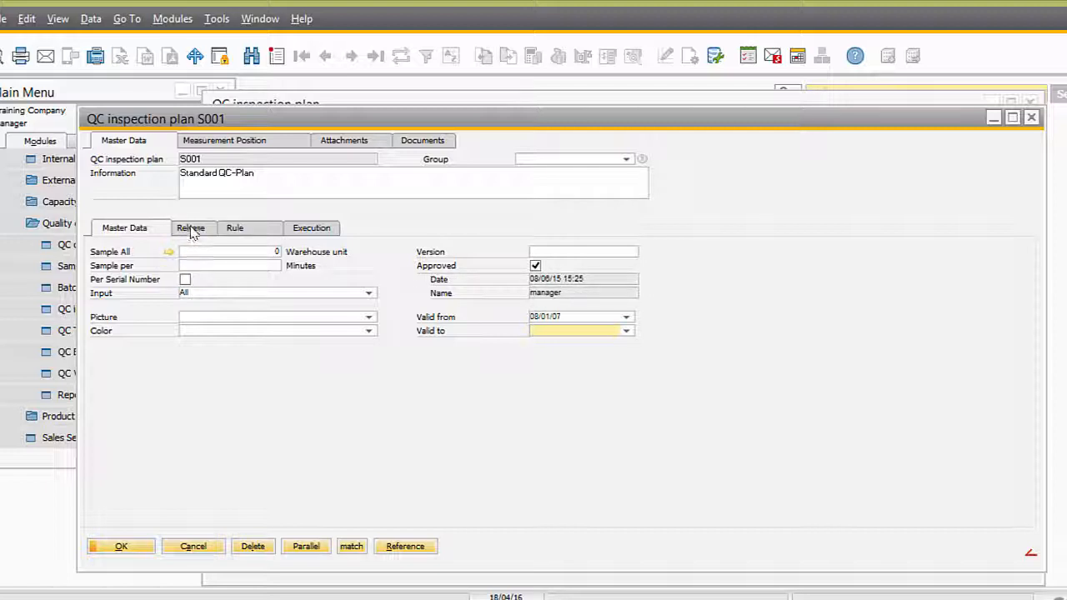
Step: Open the Dimension Length measurement position, review its Type of input options while keeping "Measurement", and close it
left_click(237, 144)
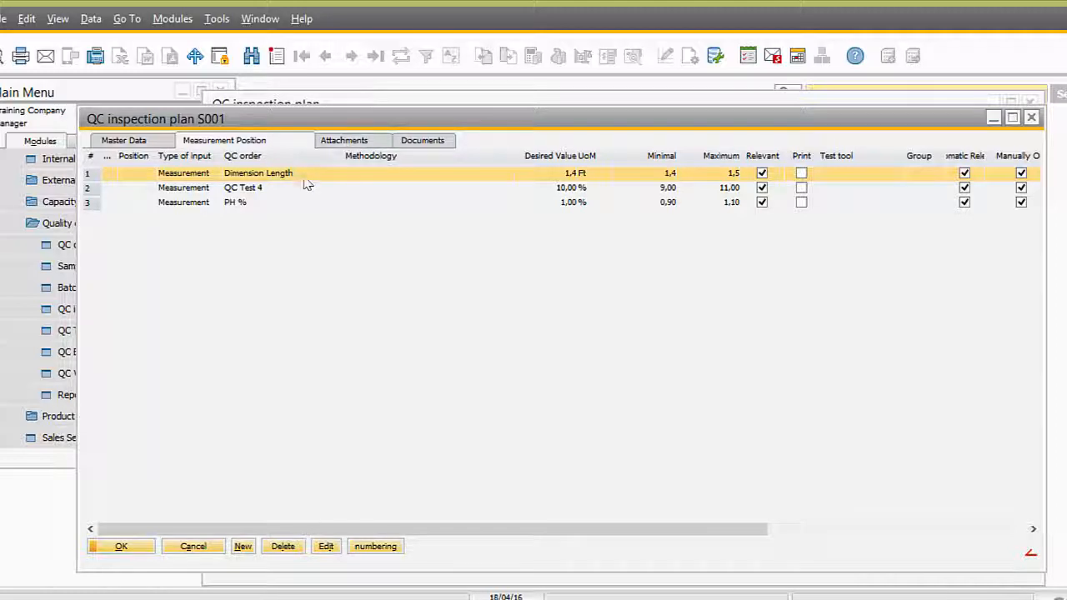
double_click(262, 173)
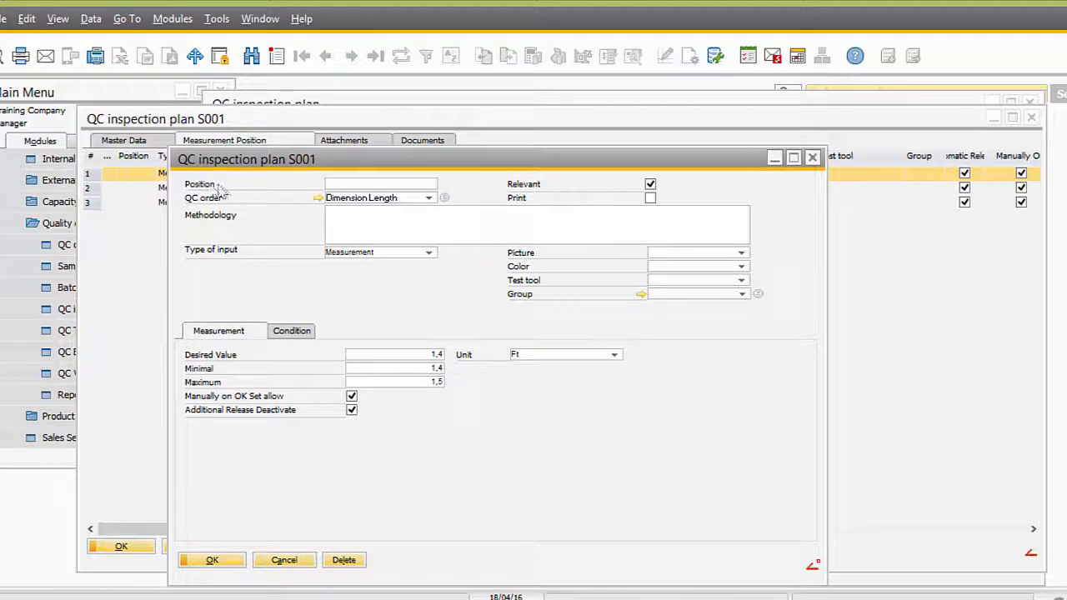
left_click(431, 254)
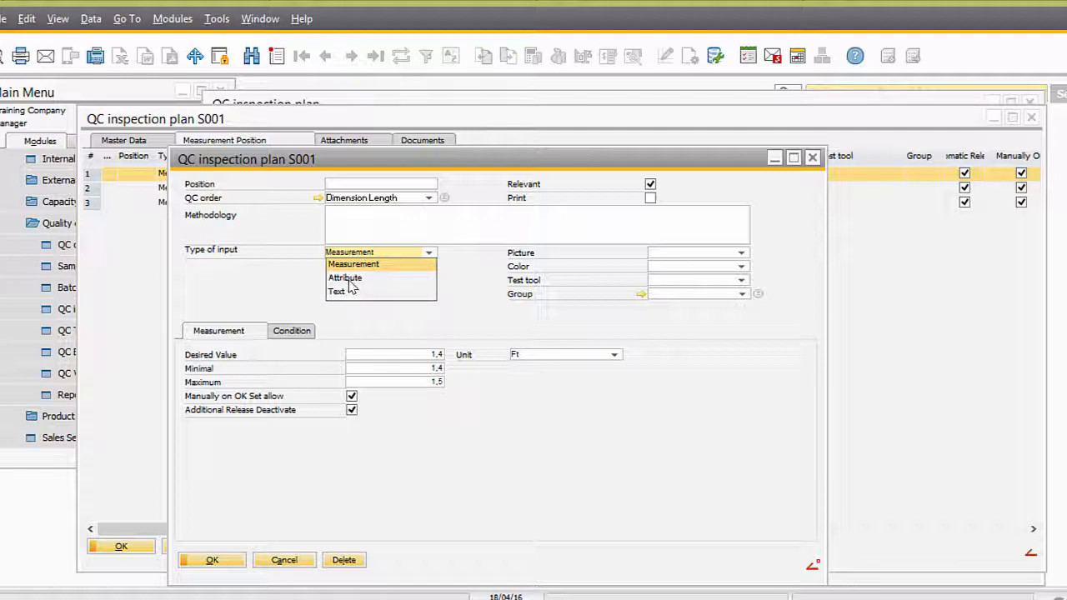
left_click(531, 328)
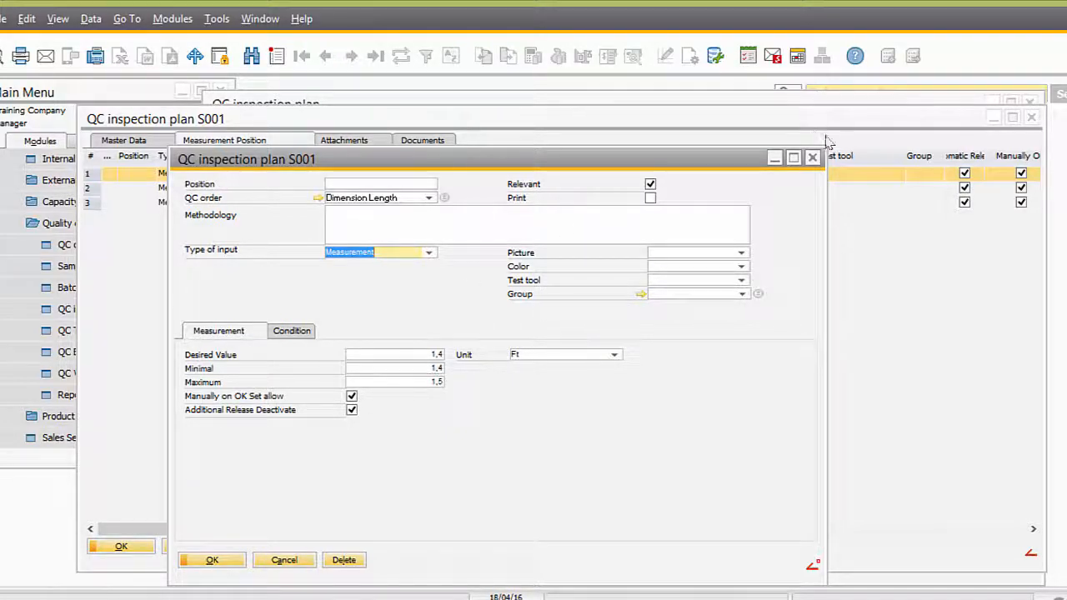
left_click(813, 157)
Step: Look through the plan's attachments and documents and return to its master data
left_click(351, 145)
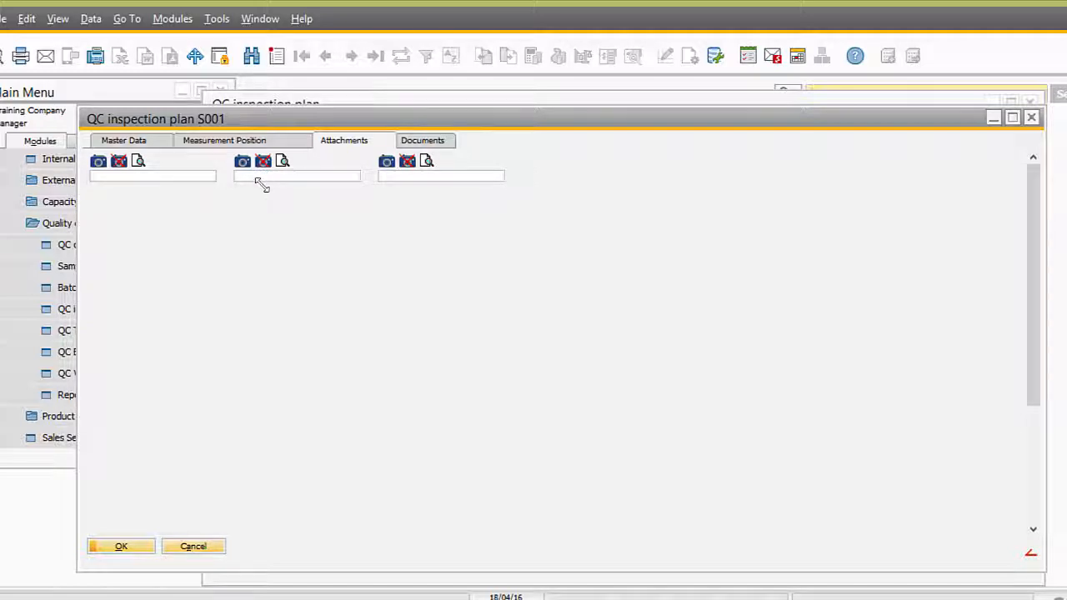
left_click(422, 142)
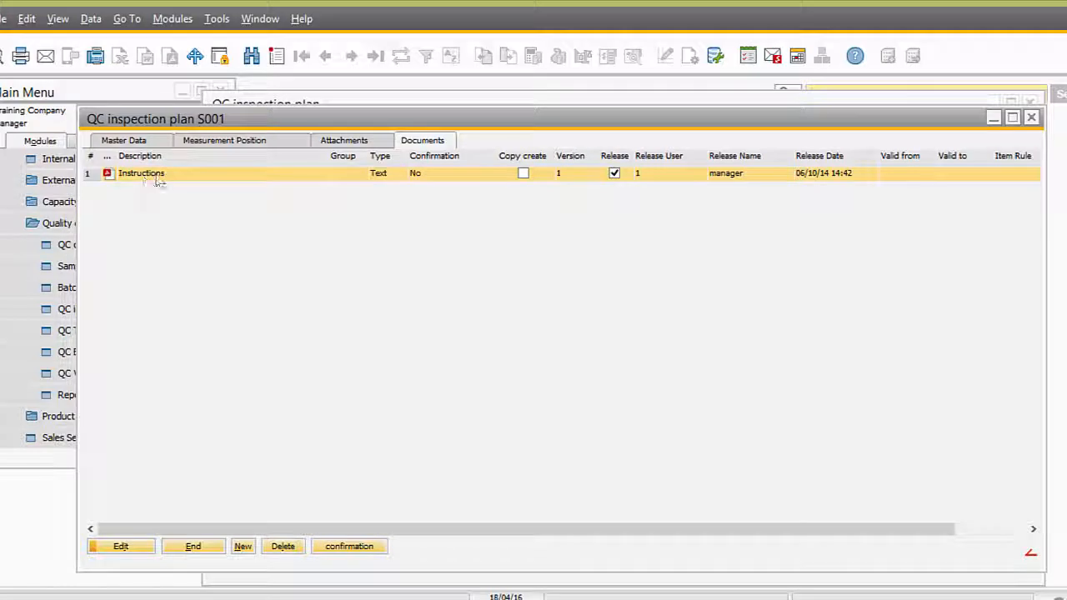
left_click(117, 140)
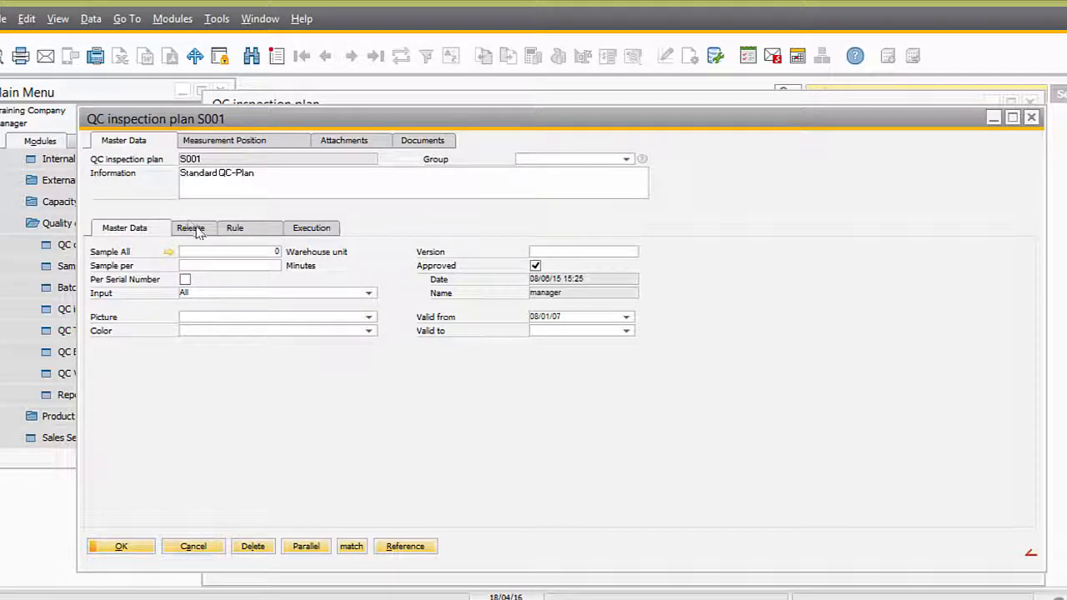
Step: Show the plan's release settings and review the Sample Release options, keeping "Automatically"
left_click(199, 230)
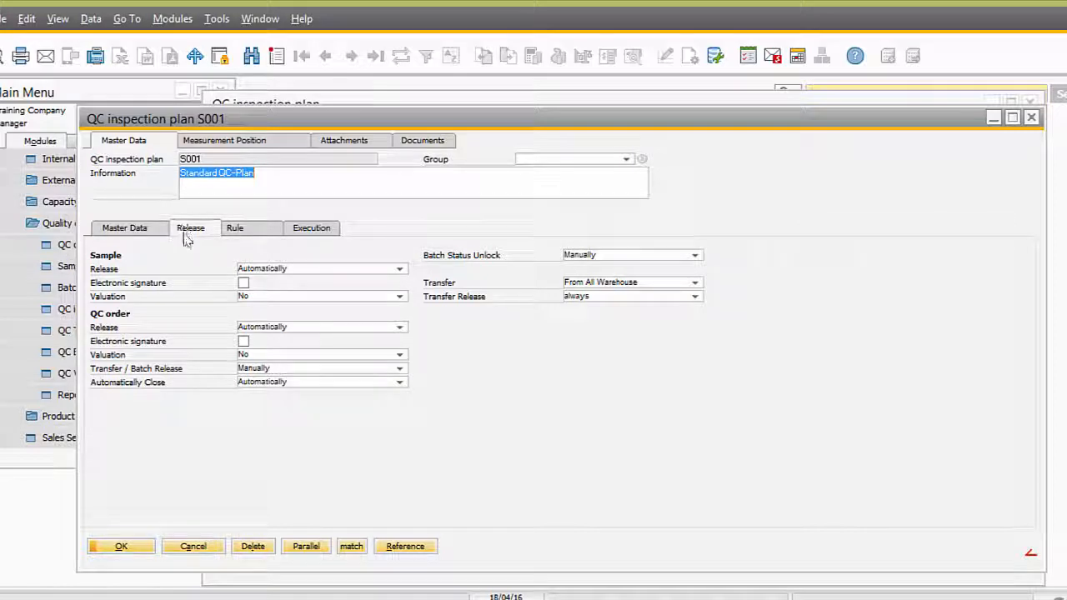
left_click(383, 389)
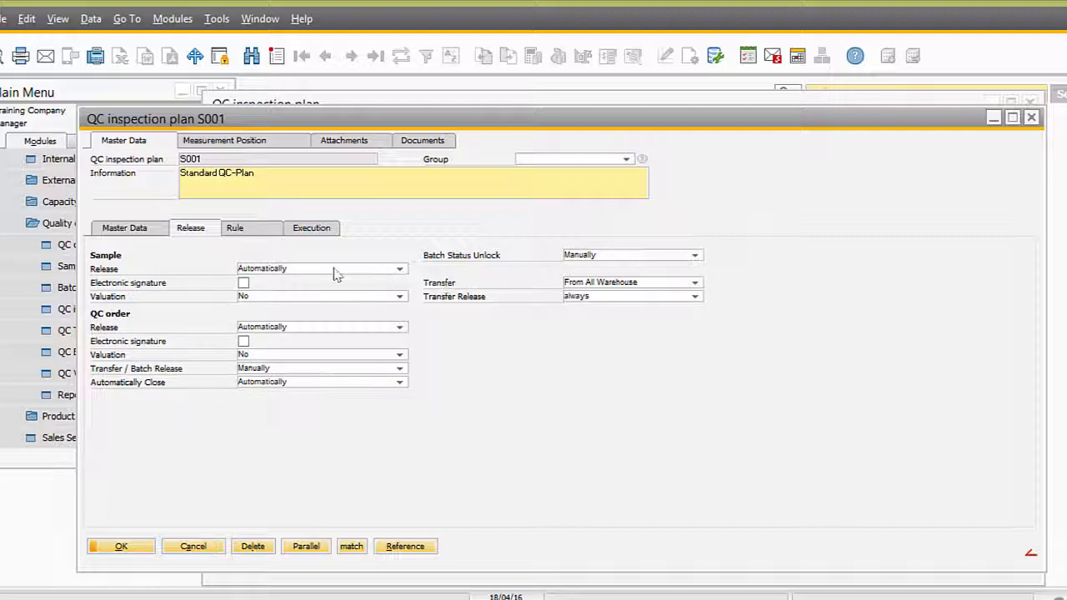
left_click(400, 269)
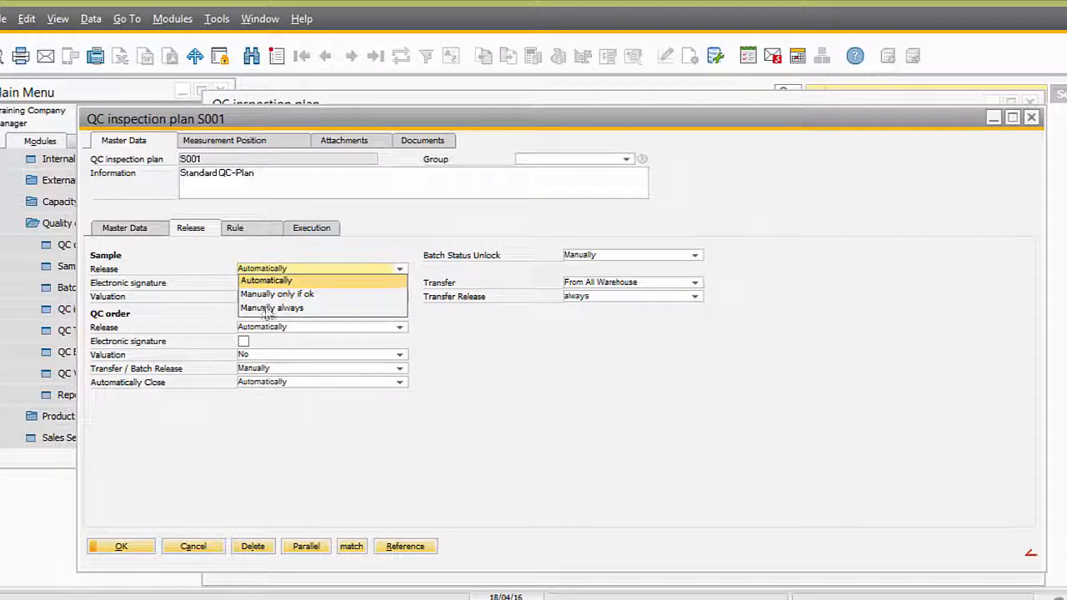
left_click(467, 344)
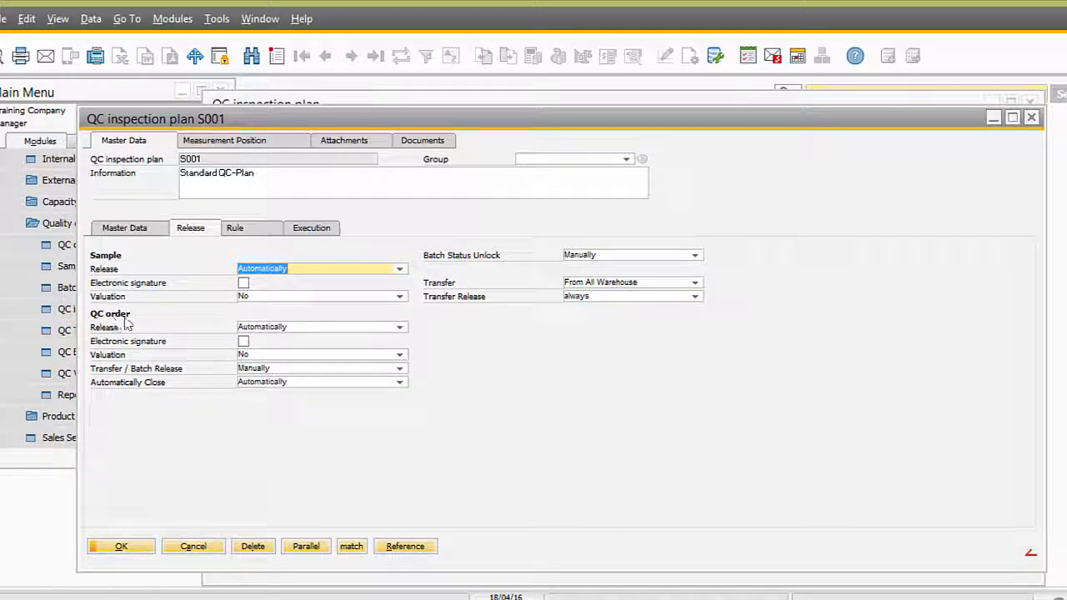
Step: Review the QC order options for Release, Transfer / Batch Release and Automatically Close, keeping "Automatically", "Manually" and "Automatically"
left_click(401, 328)
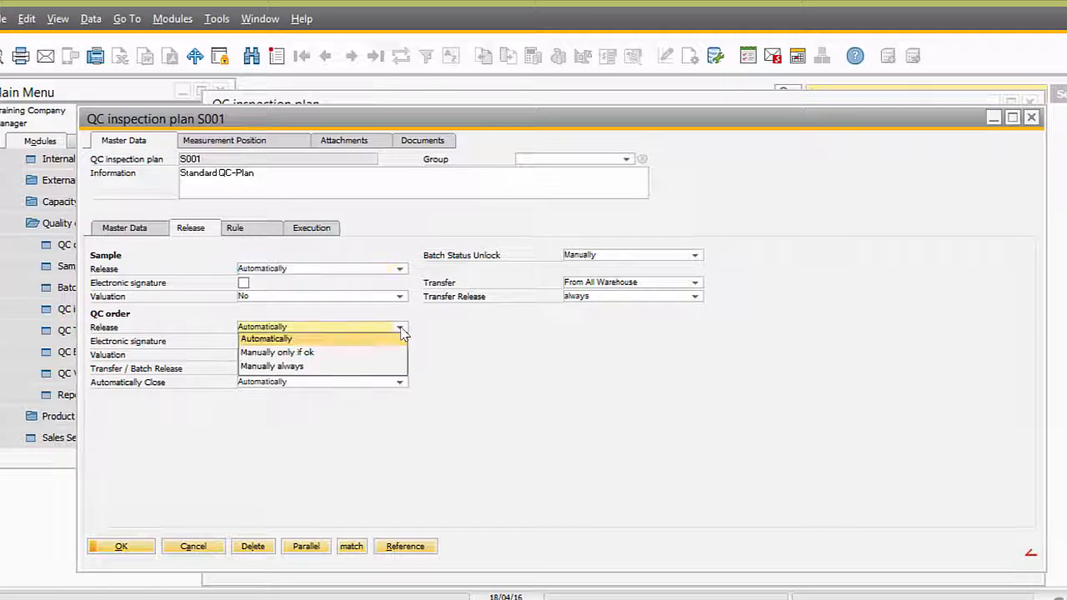
left_click(489, 373)
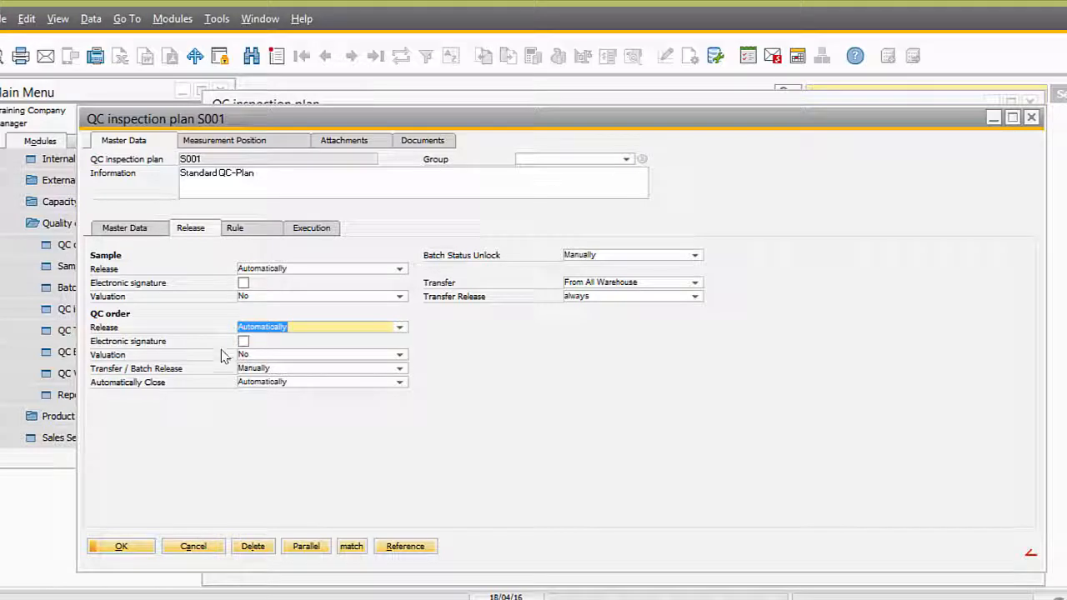
left_click(399, 369)
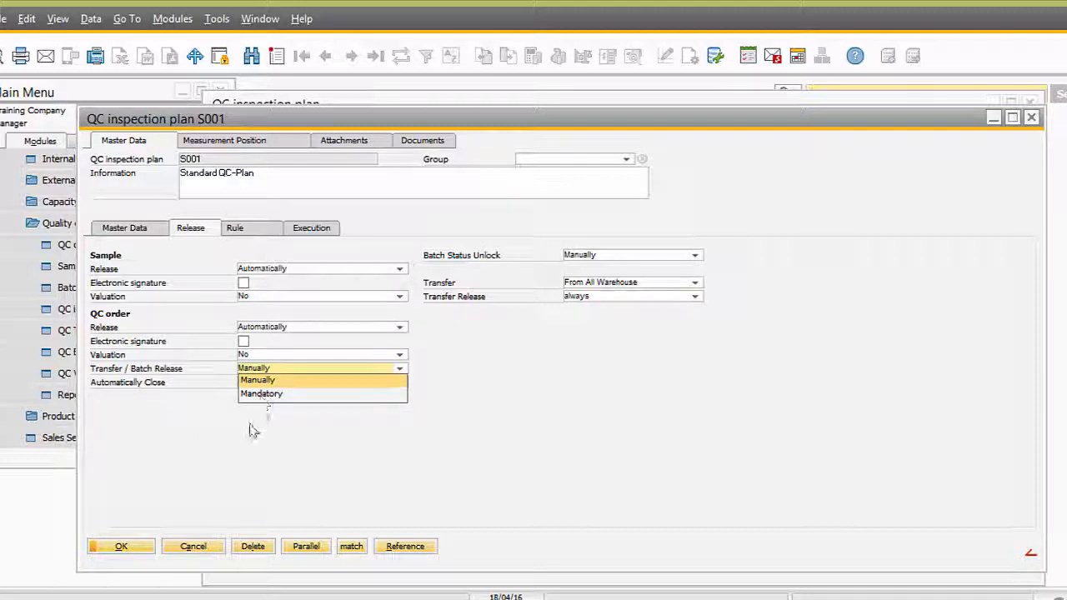
left_click(161, 401)
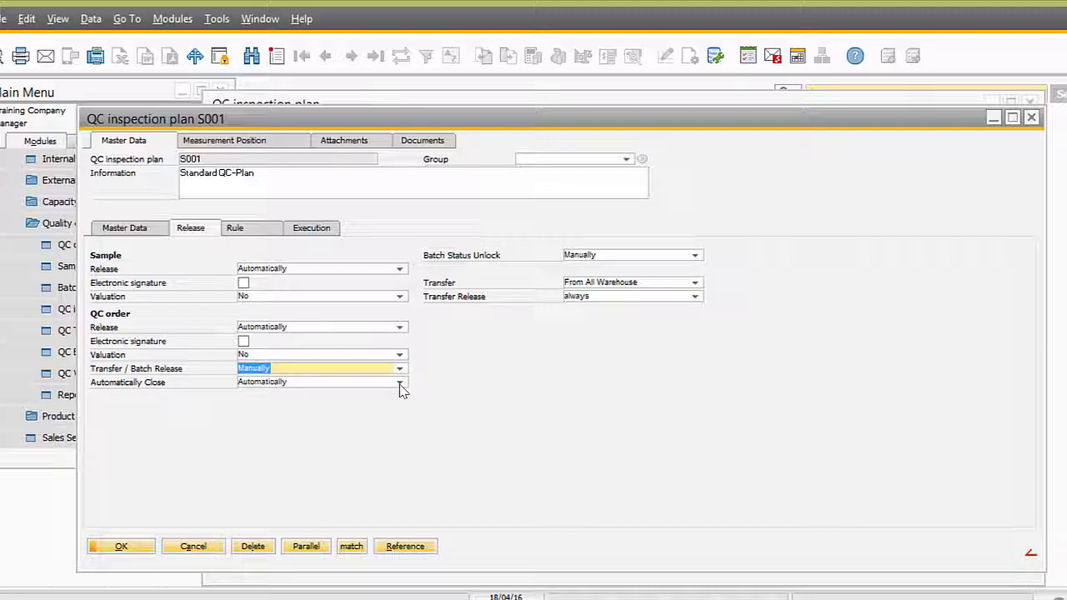
left_click(401, 386)
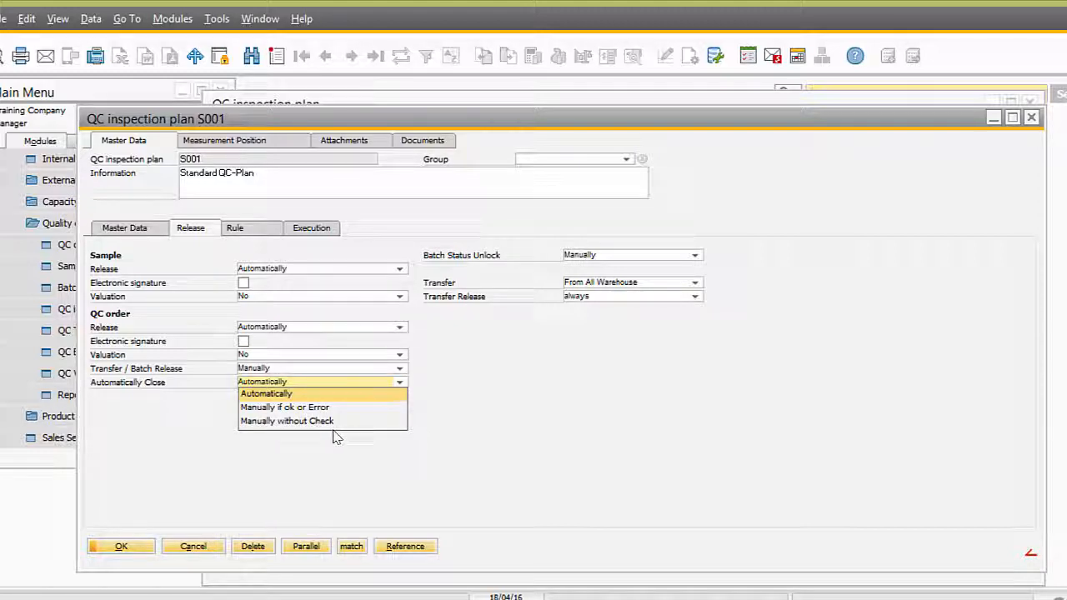
left_click(479, 425)
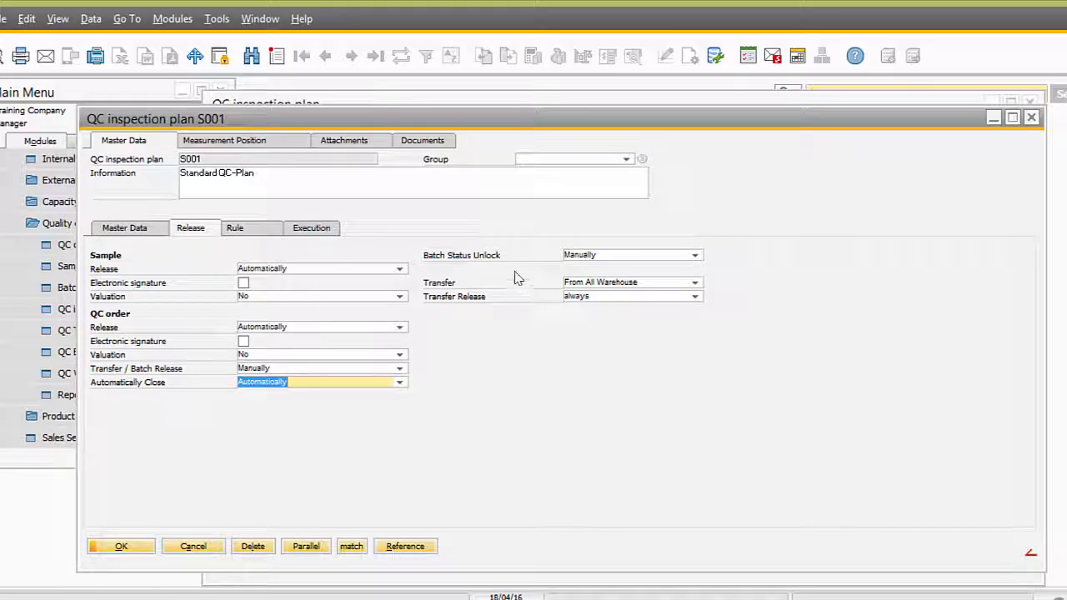
left_click(428, 267)
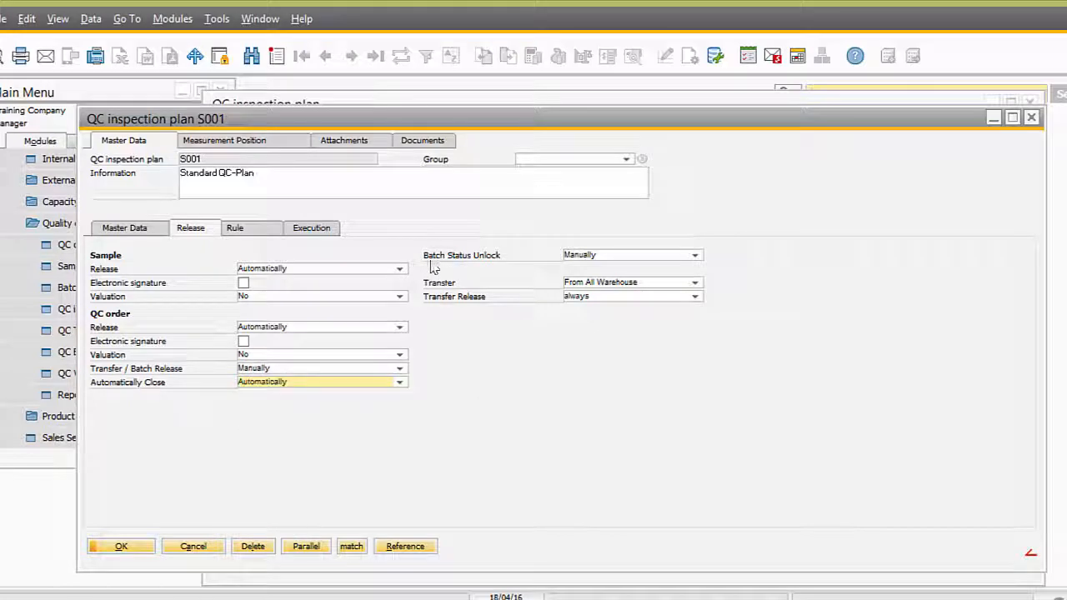
Step: Review the Batch Status Unlock, Transfer and Transfer Release options, keeping "Manually", "From All Warehouse" and "always"
left_click(693, 256)
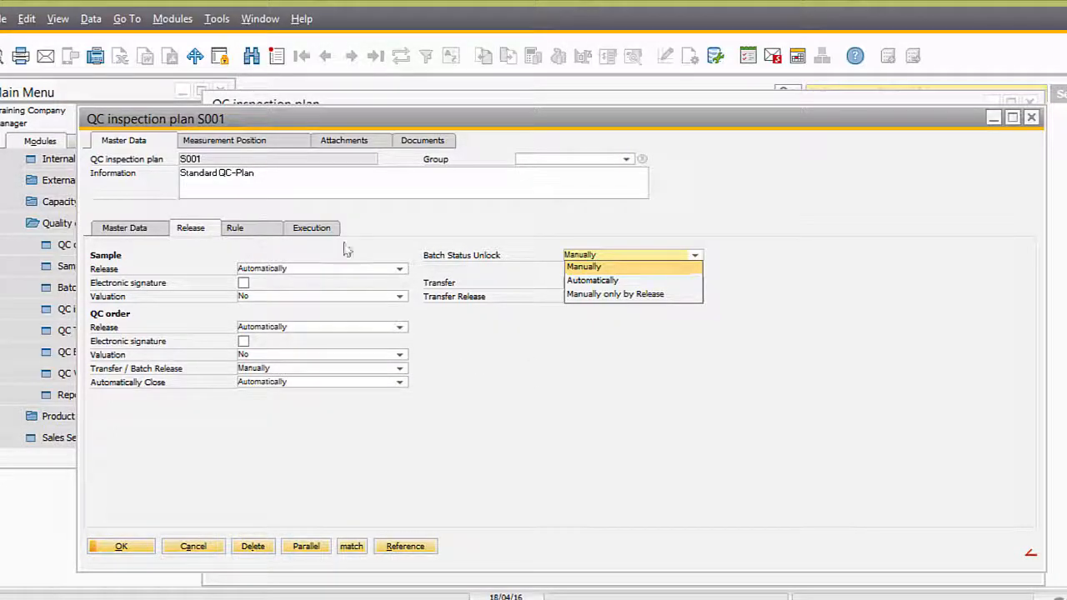
left_click(514, 300)
left_click(695, 285)
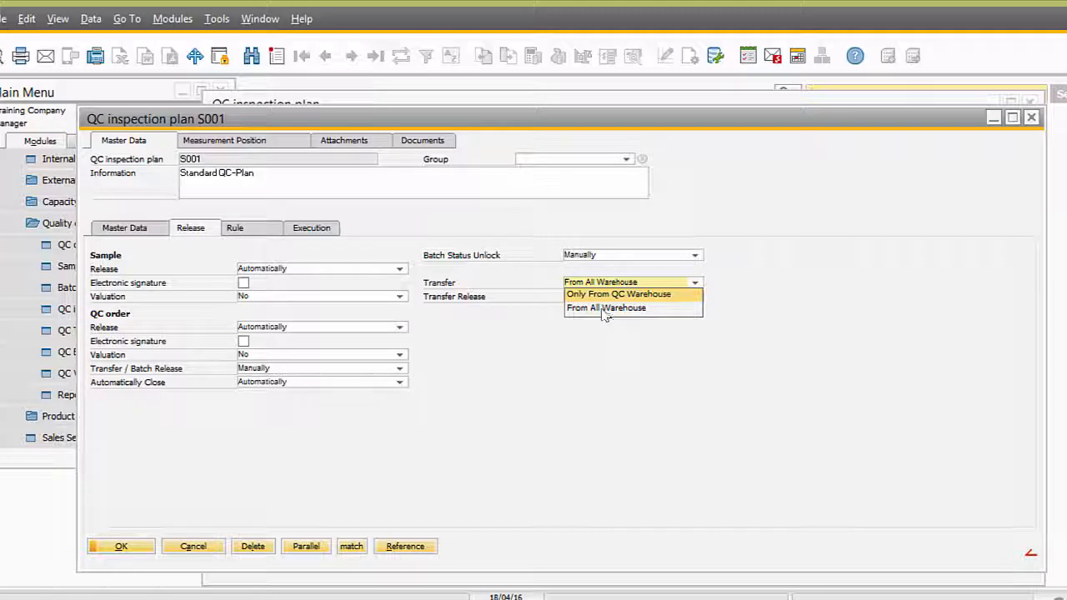
left_click(642, 308)
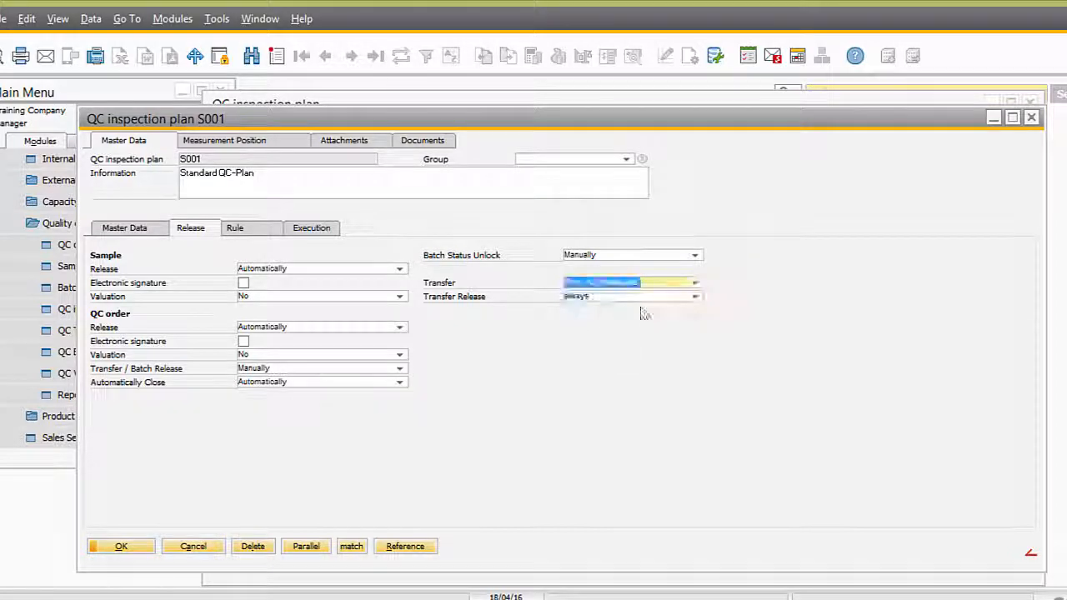
left_click(694, 297)
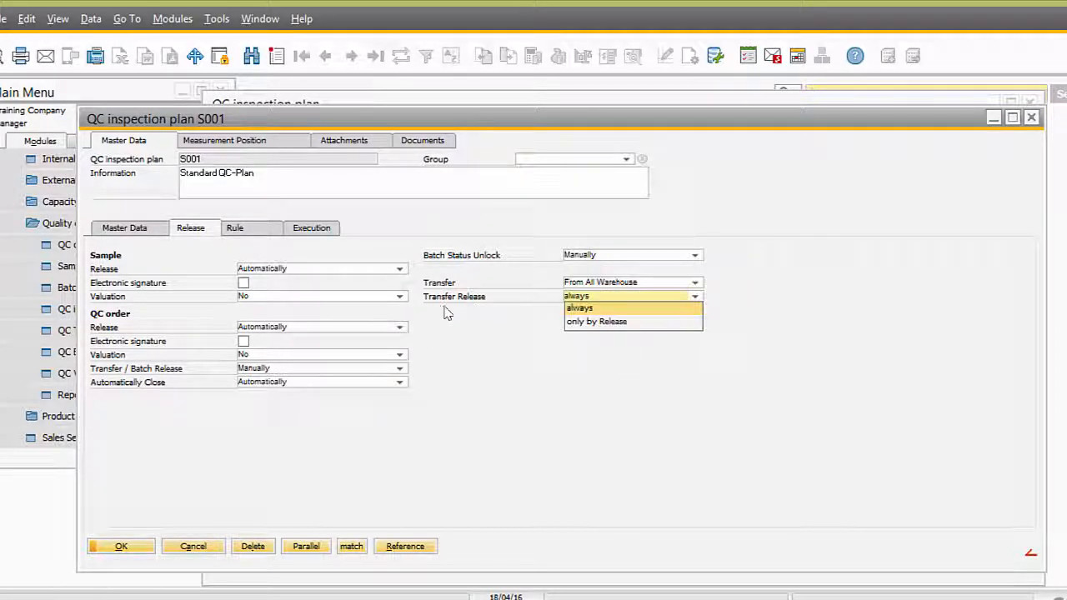
left_click(578, 352)
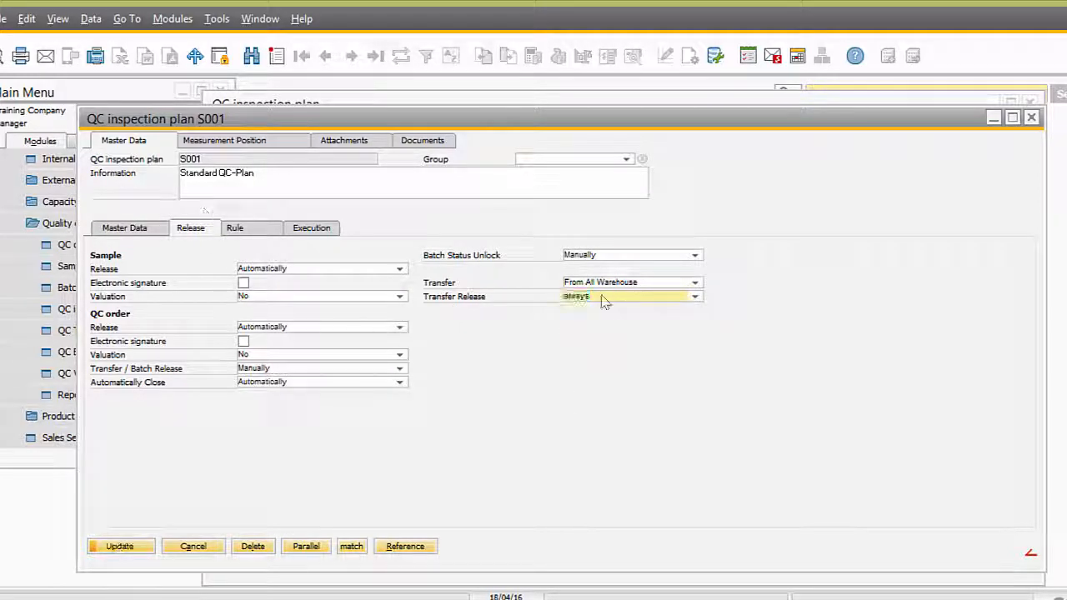
Step: Review the conditional testing settings under the plan's rule and the script field under its execution settings
left_click(258, 231)
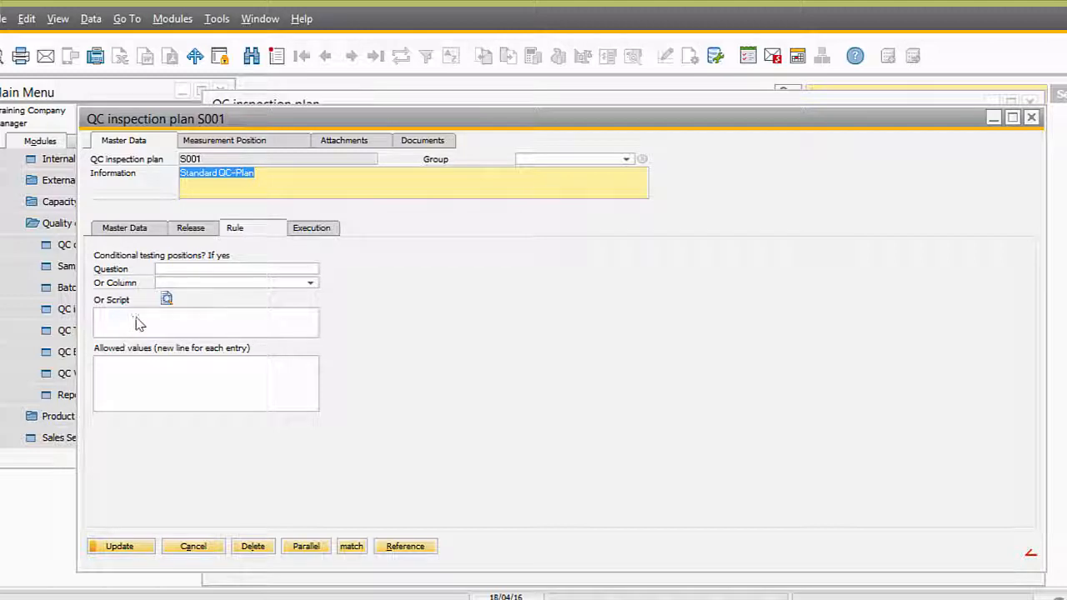
left_click(325, 229)
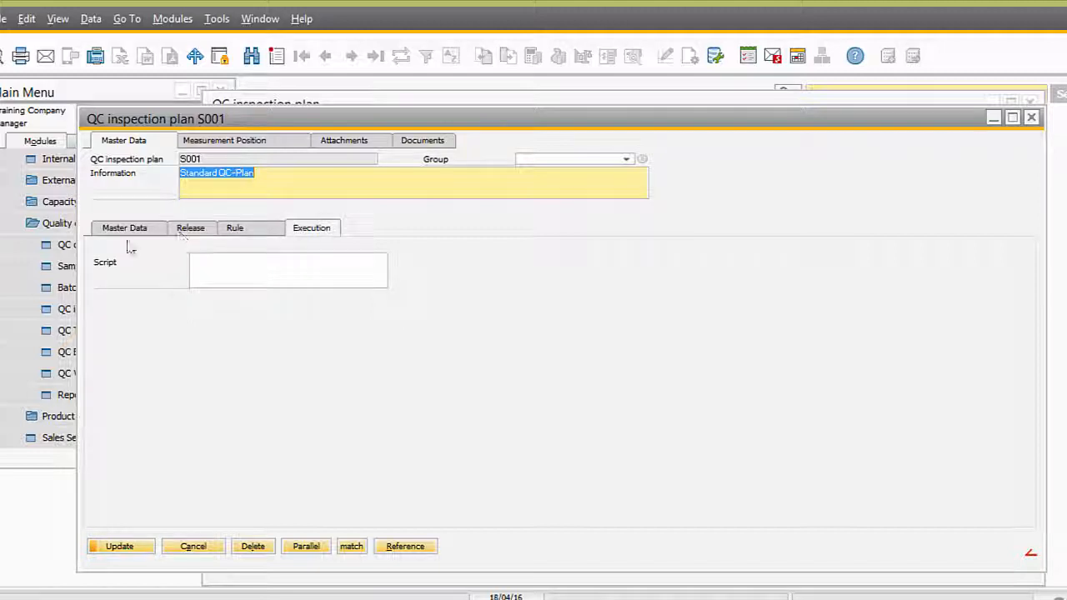
Step: Look through the cross-reference list of inspection plan S001 and close the plan
left_click(409, 552)
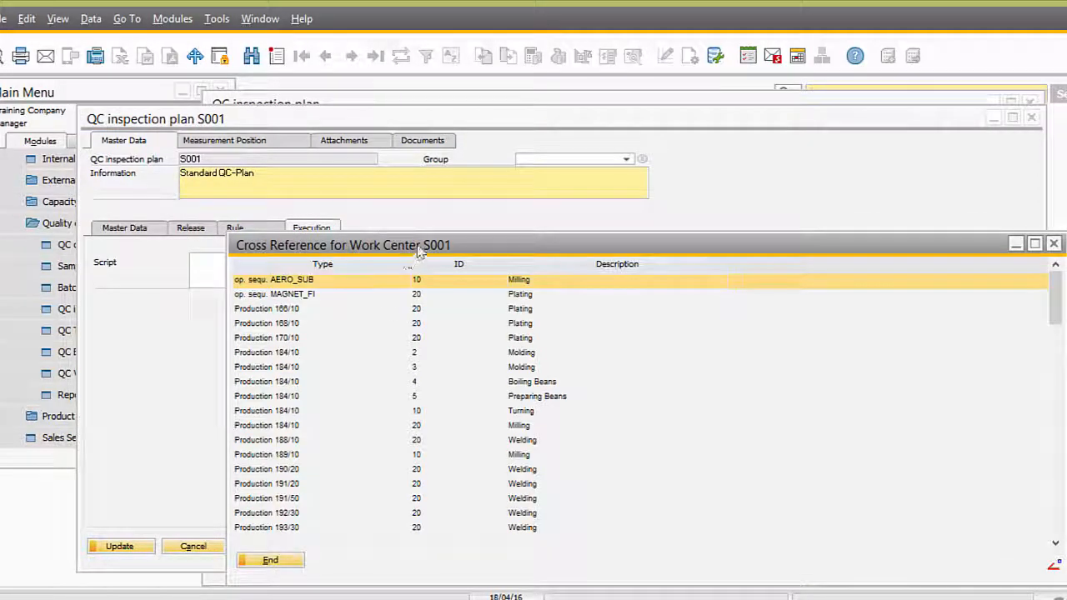
left_click_drag(419, 252, 489, 152)
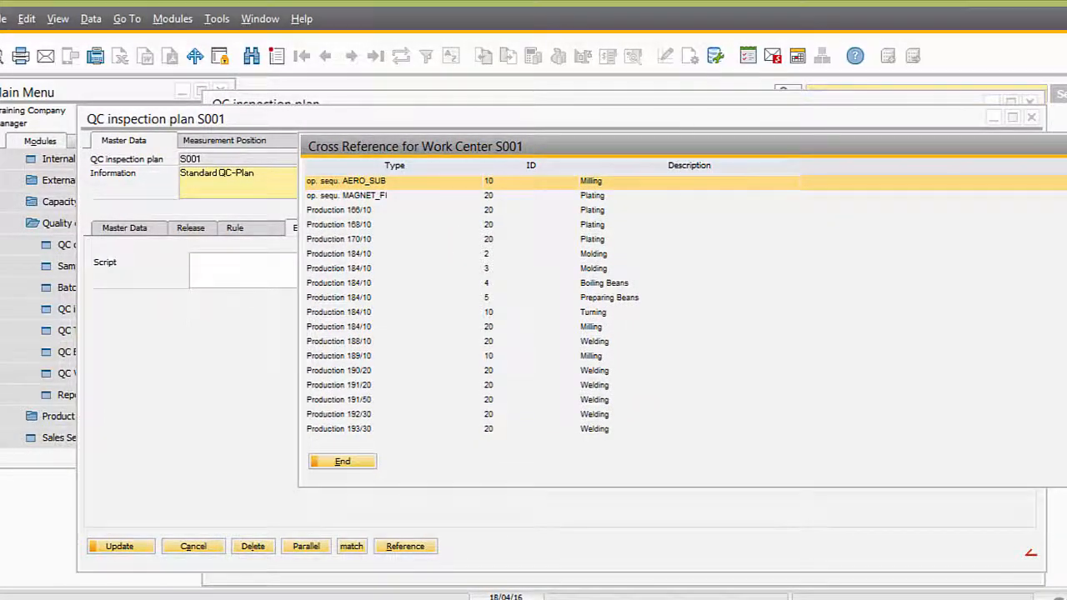
scroll(534, 304, "down", 15)
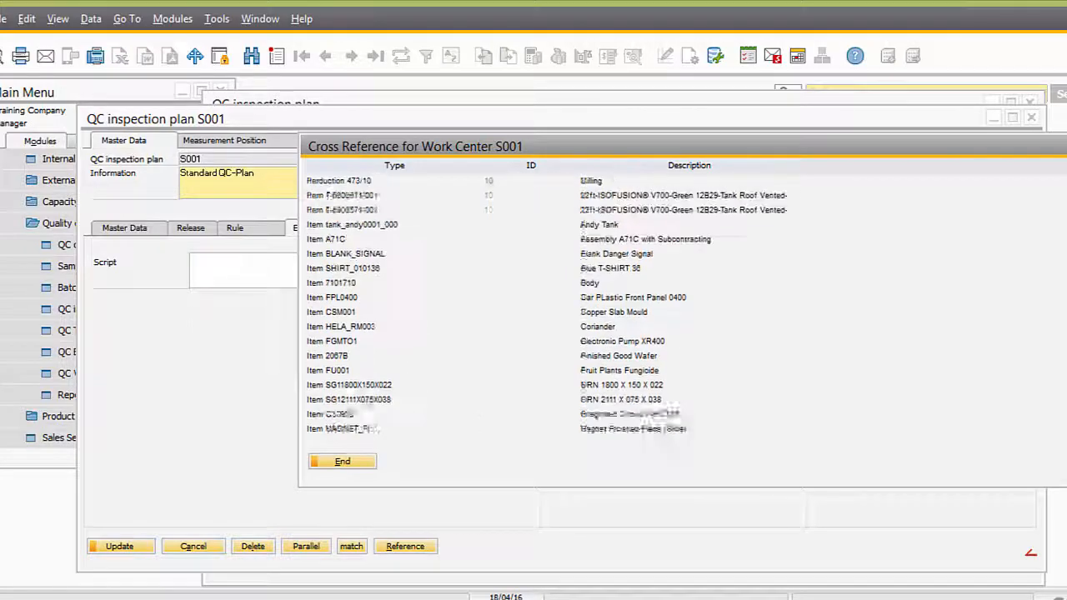
scroll(534, 305, "down", 10)
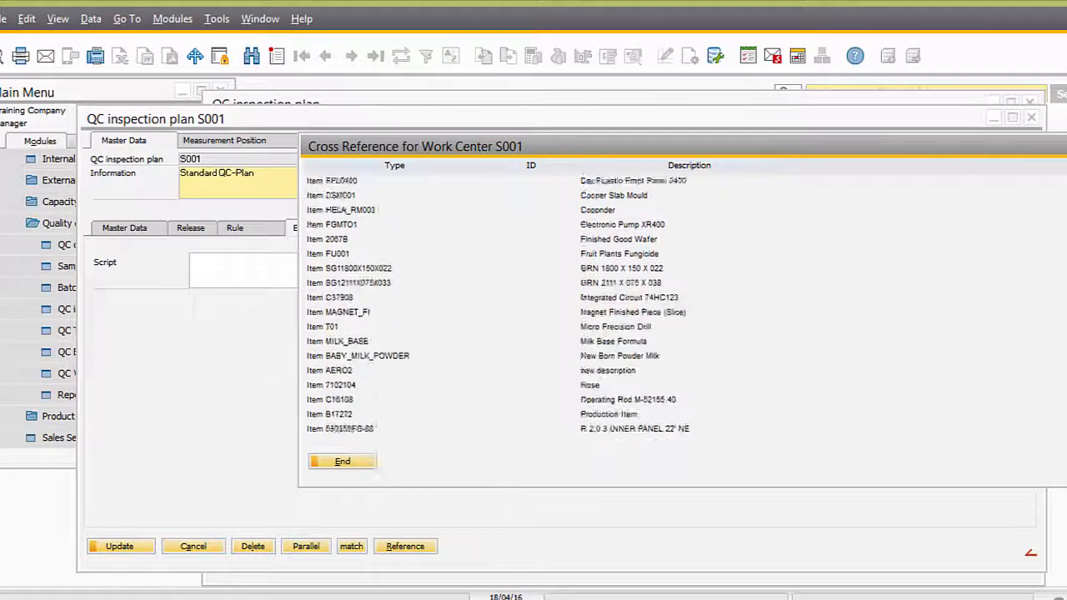
left_click(342, 463)
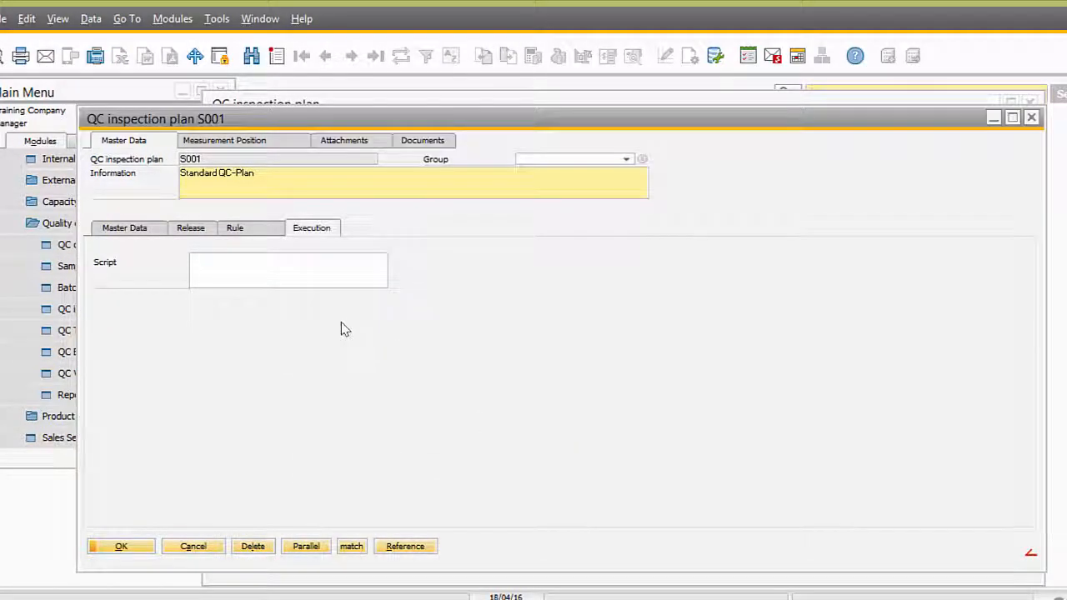
left_click(199, 546)
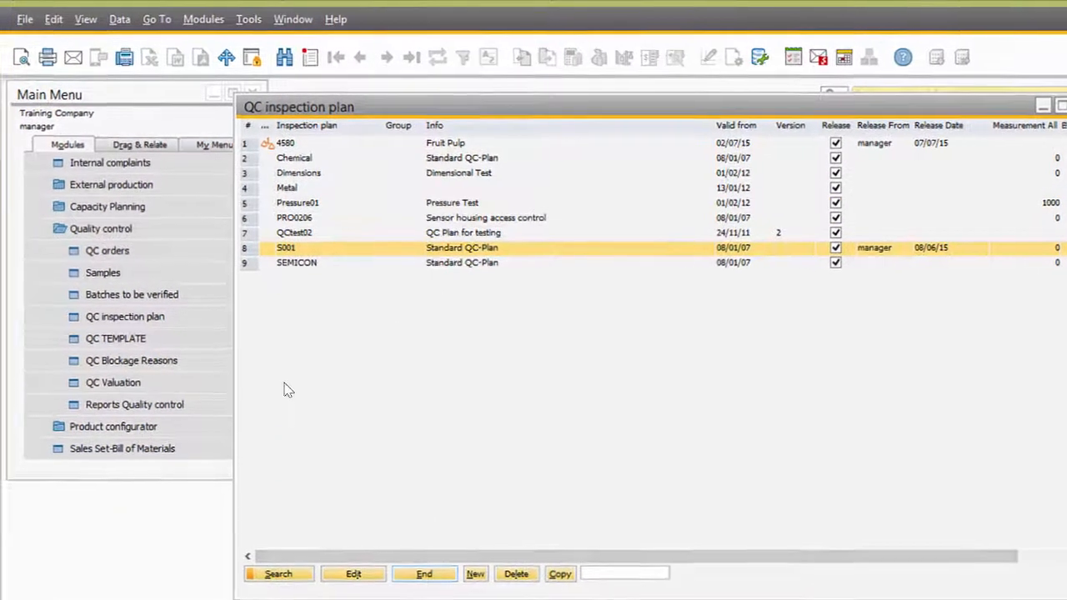
Step: Collapse the quality control functions and open the inventory item structure list
left_click(156, 228)
scroll(170, 119, "up", 1)
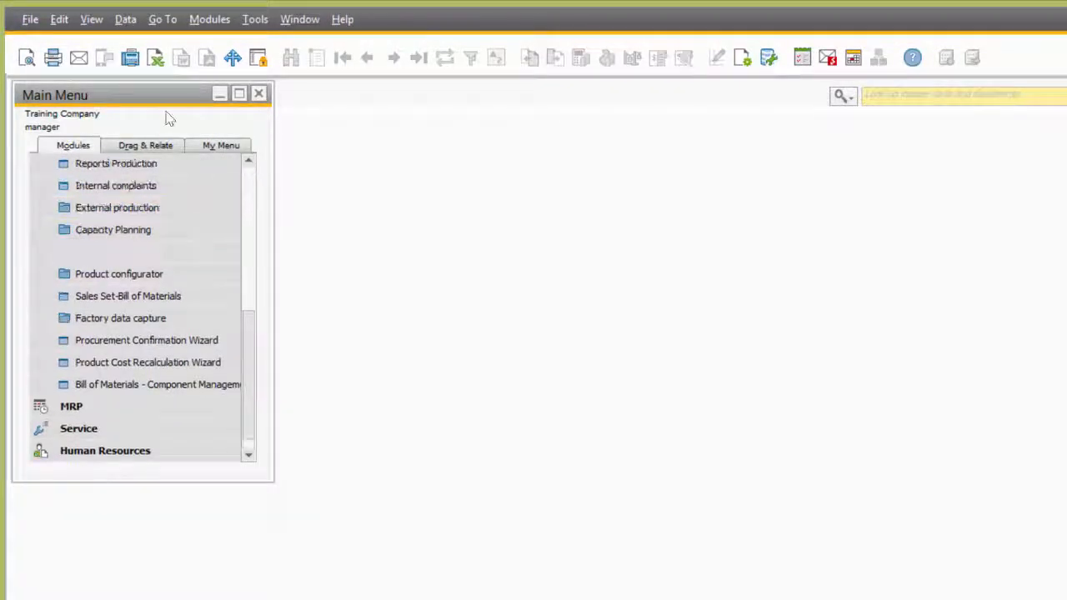
scroll(98, 235, "up", 5)
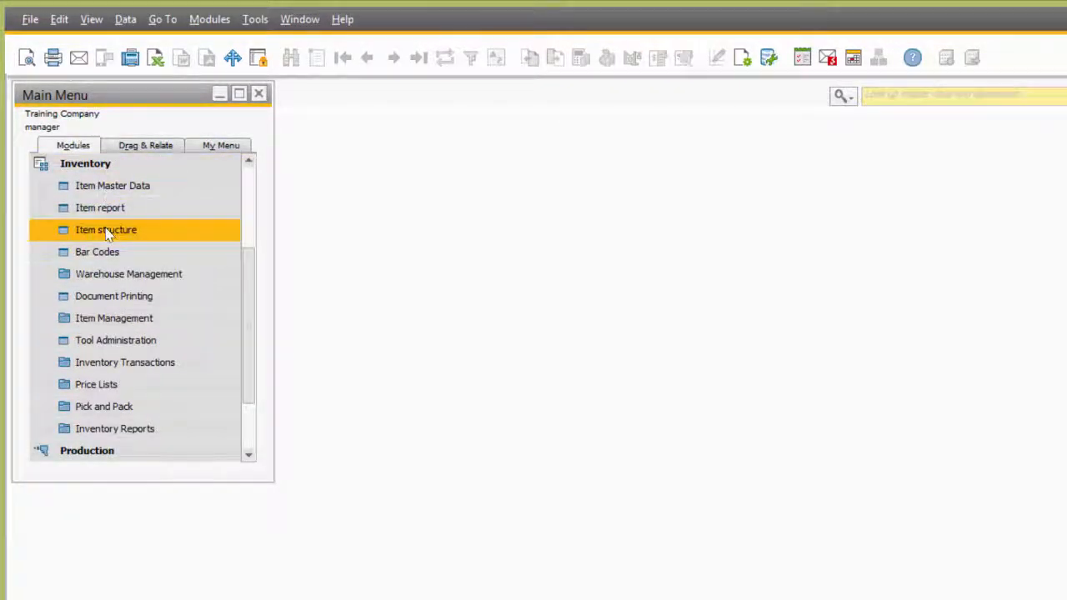
left_click(117, 239)
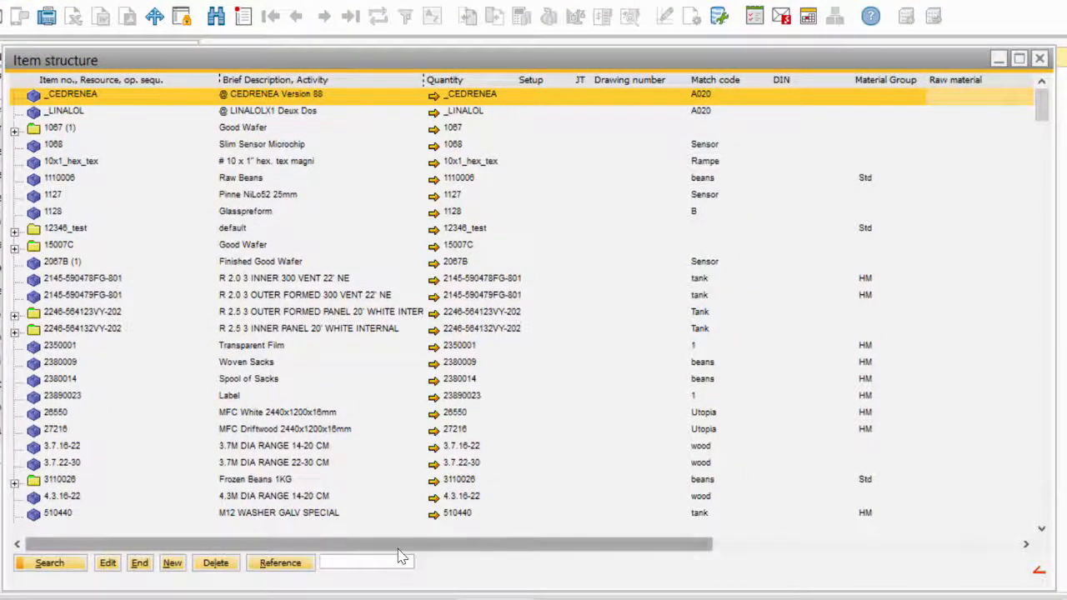
Step: Filter the item structure by "b1", expand item B17272 and open its master data
type("b1")
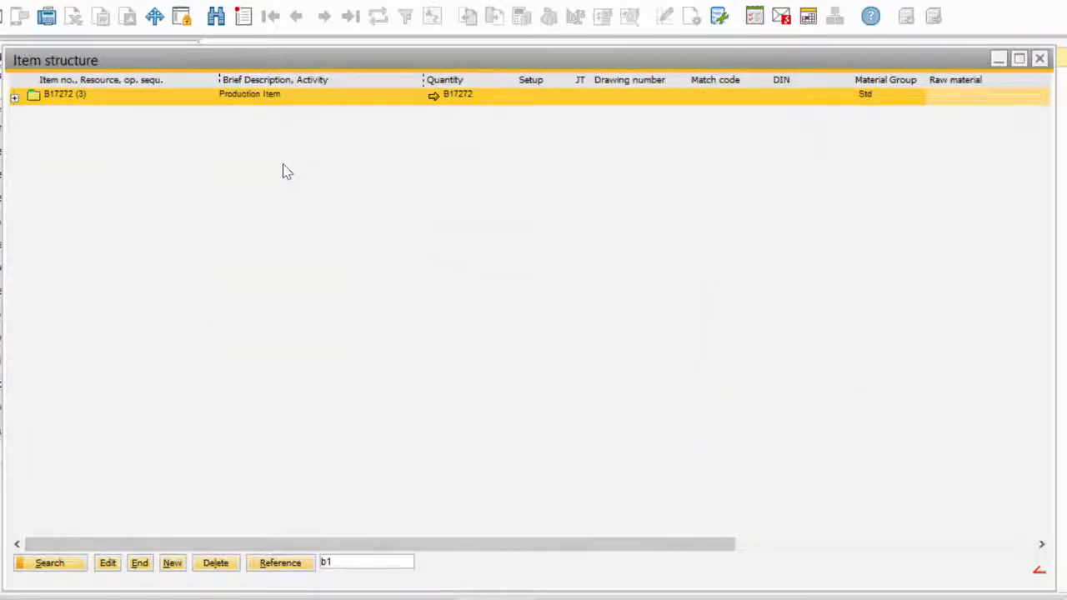
scroll(283, 170, "up", 3)
left_click(16, 107)
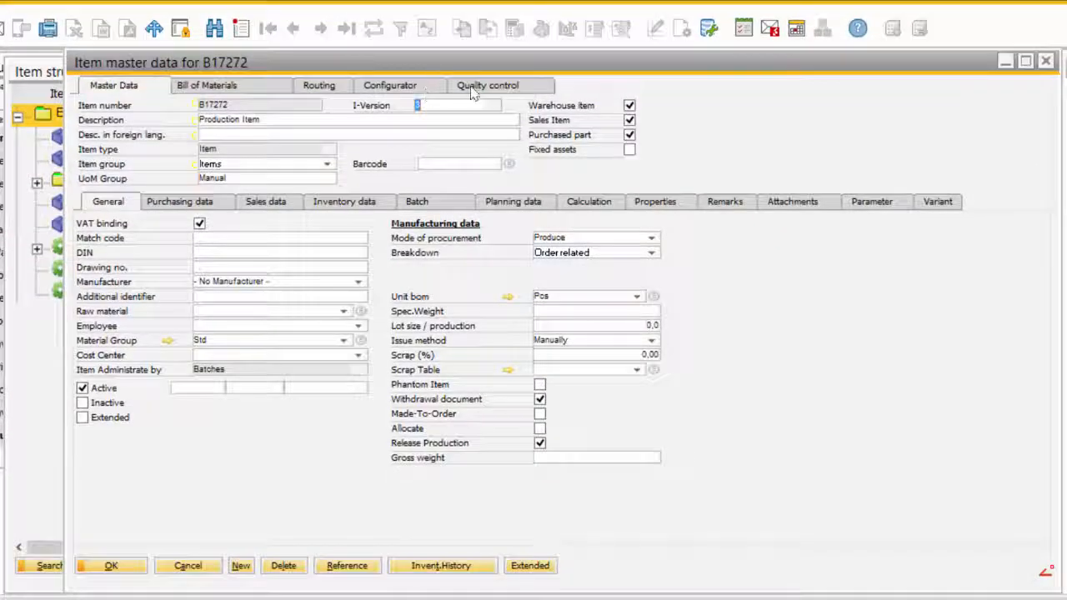
Step: Open item B17272's "End of Process" QC inspection plan entry and review the Document type options, keeping "Production"
left_click(482, 87)
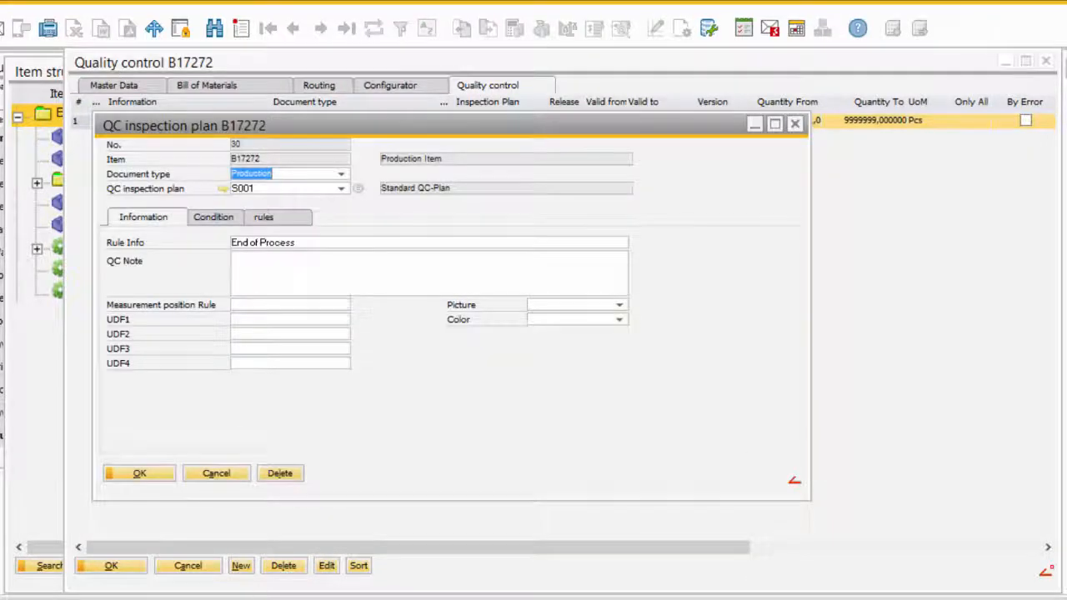
left_click_drag(351, 131, 361, 132)
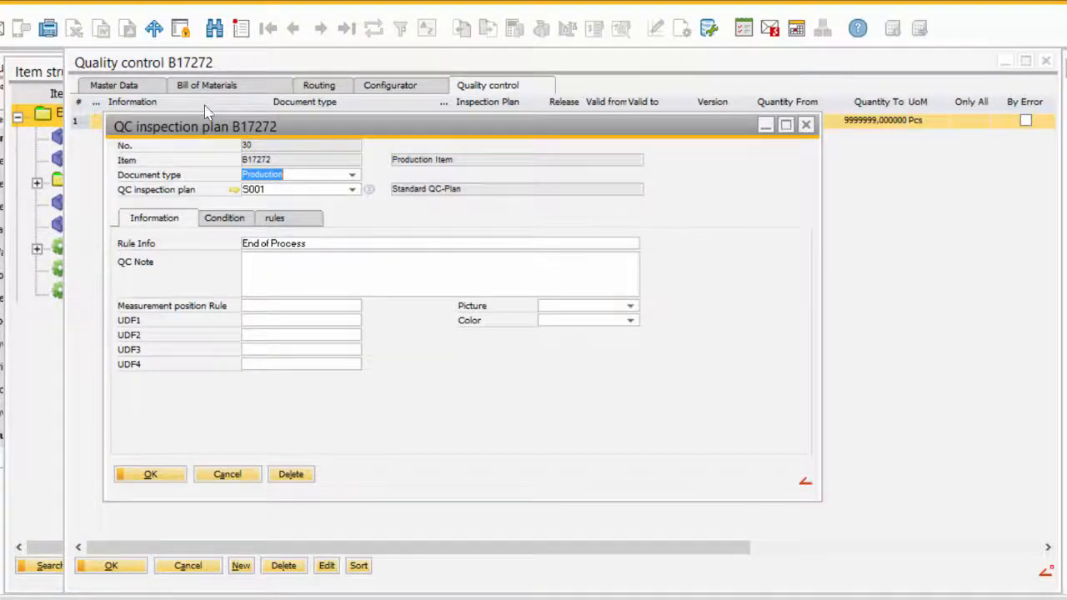
left_click(352, 176)
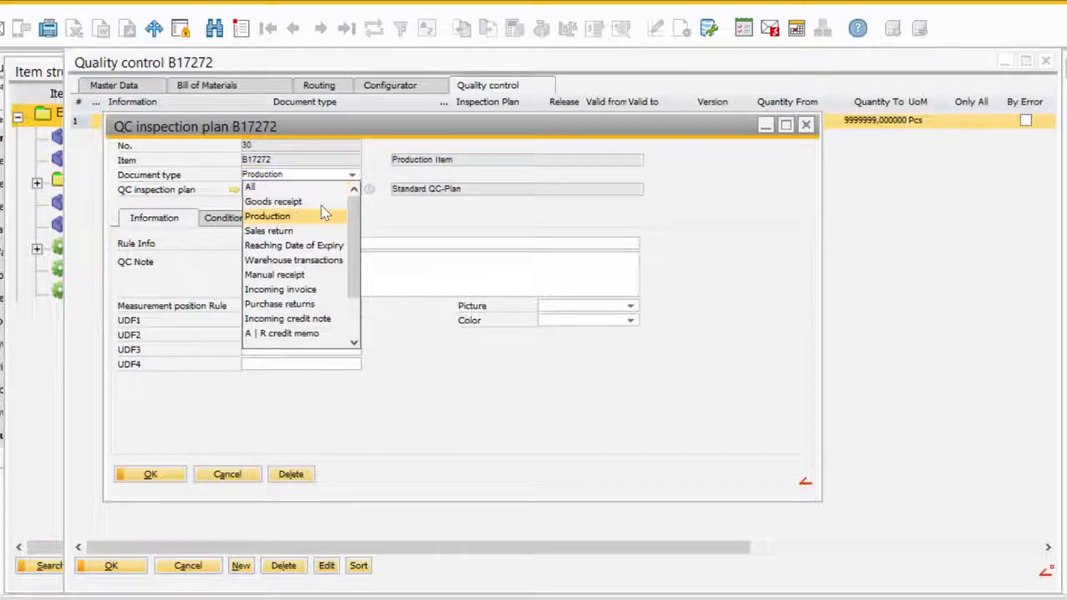
key("Down")
key("Down")
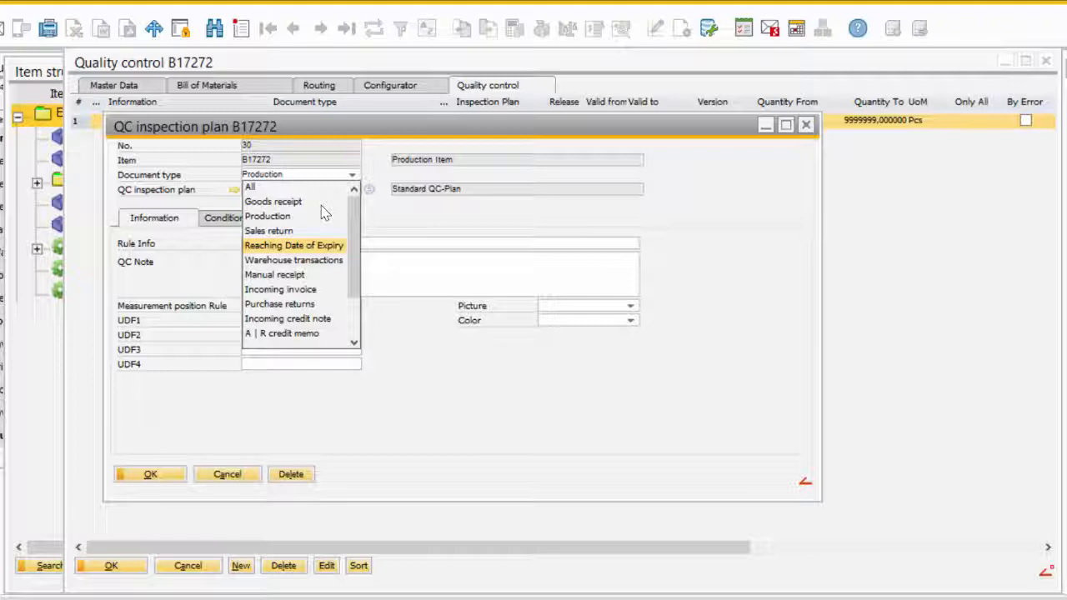
key("Down")
key("Down")
key("Down")
key("Down")
key("Down")
key("Down")
key("Down")
key("Down")
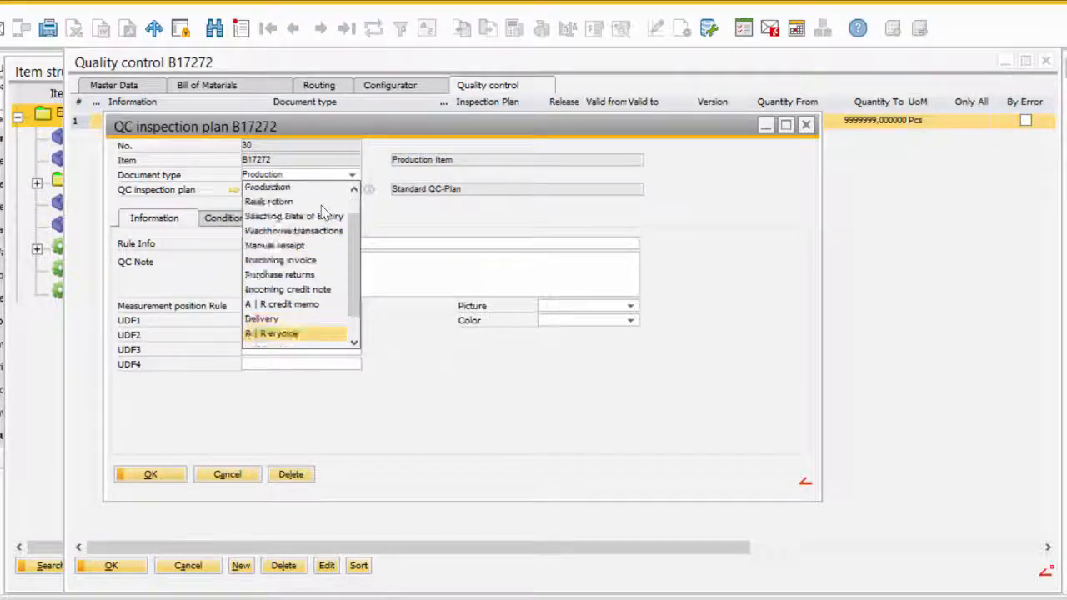
key("Down")
key("Down")
key("Escape")
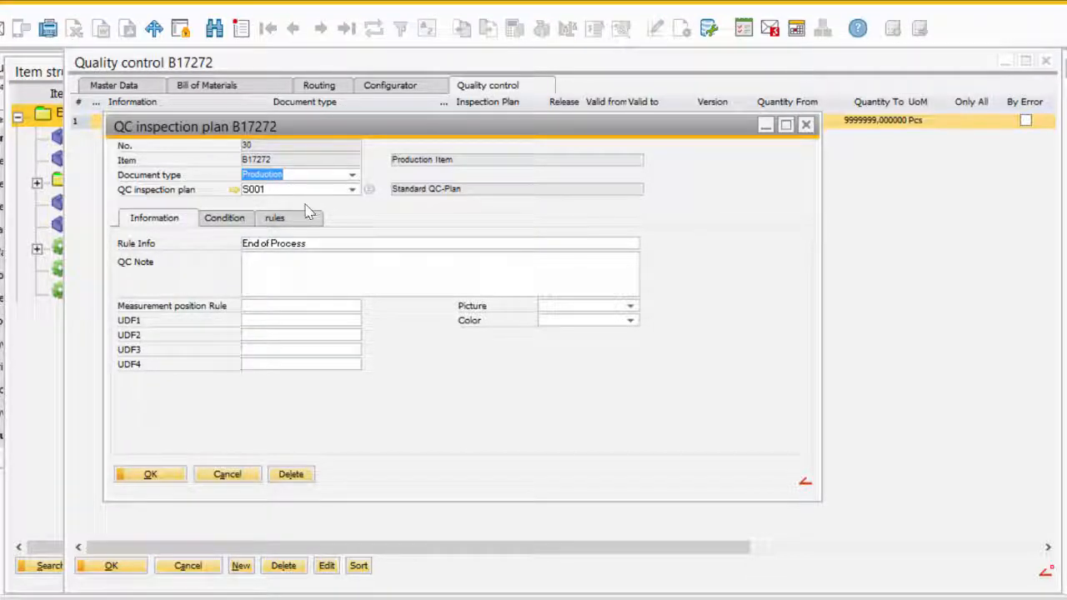
Step: Review the selectable QC inspection plans, keeping S001, and look over the UDF1 to UDF4 fields
left_click(354, 191)
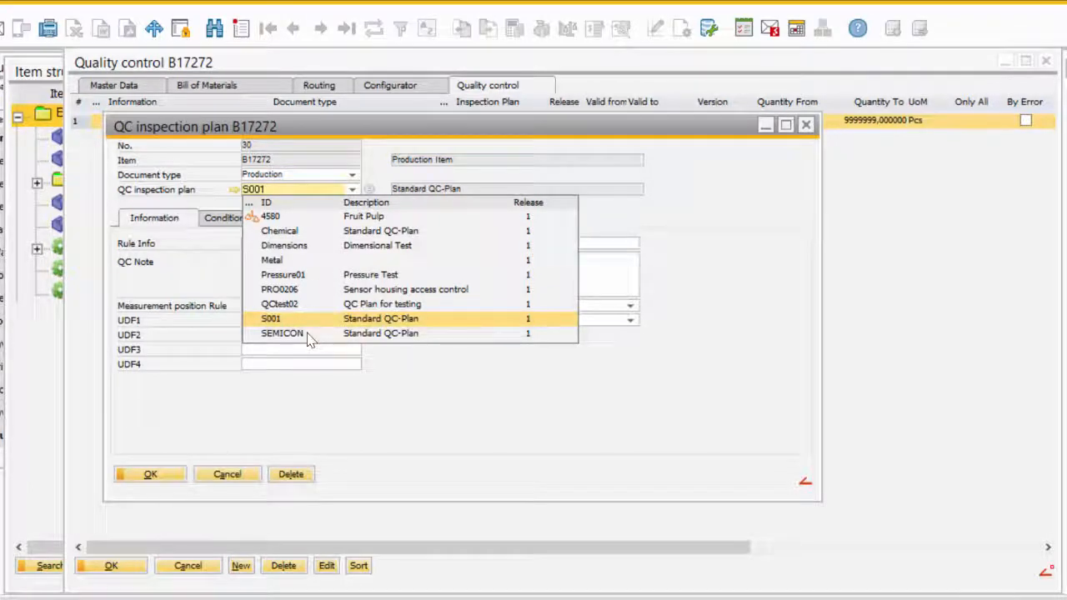
left_click(429, 375)
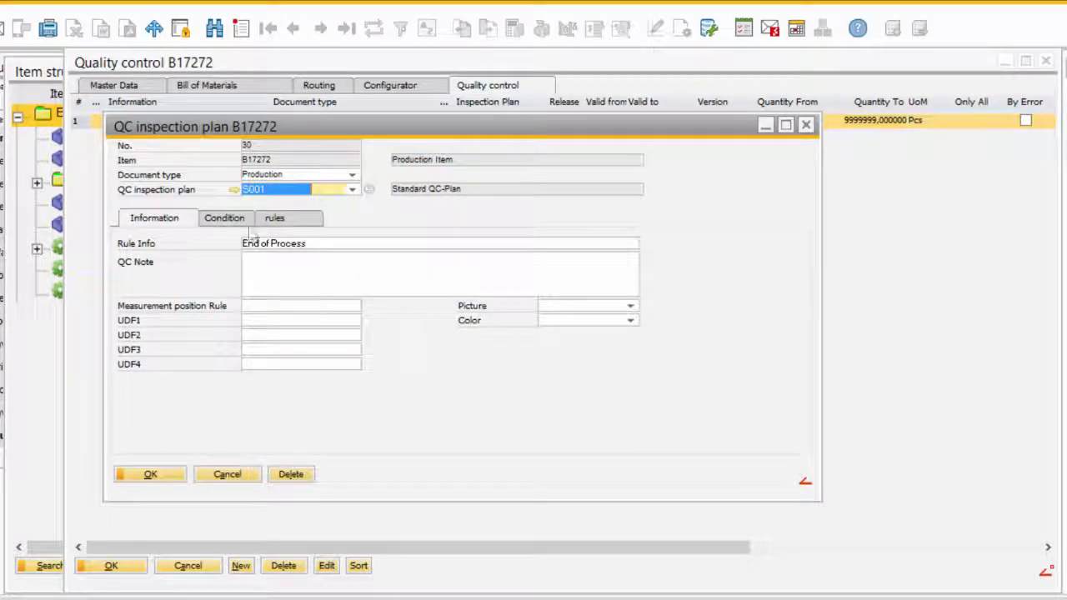
left_click(244, 322)
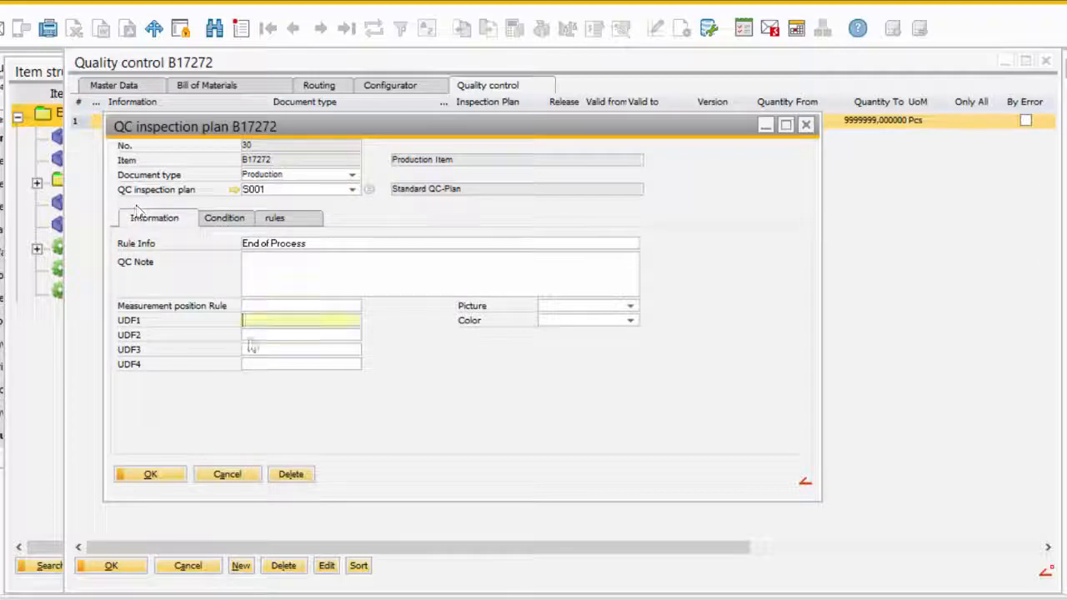
left_click(250, 337)
left_click(255, 354)
left_click(252, 364)
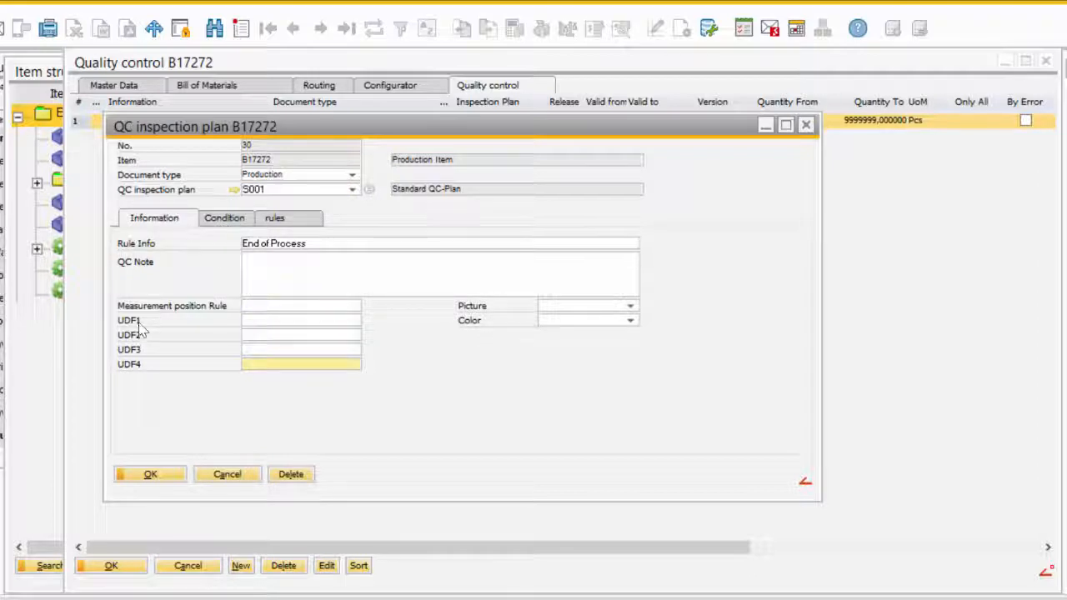
Step: Review the entry's condition settings and the Business partner choices in its rules, leaving the business partner empty
left_click(250, 223)
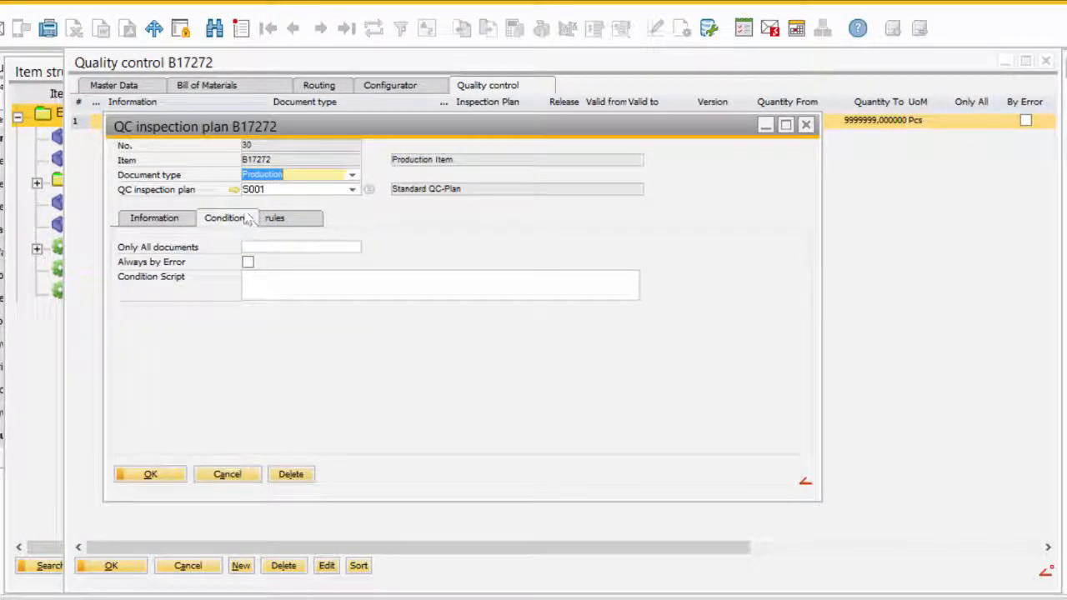
left_click(278, 220)
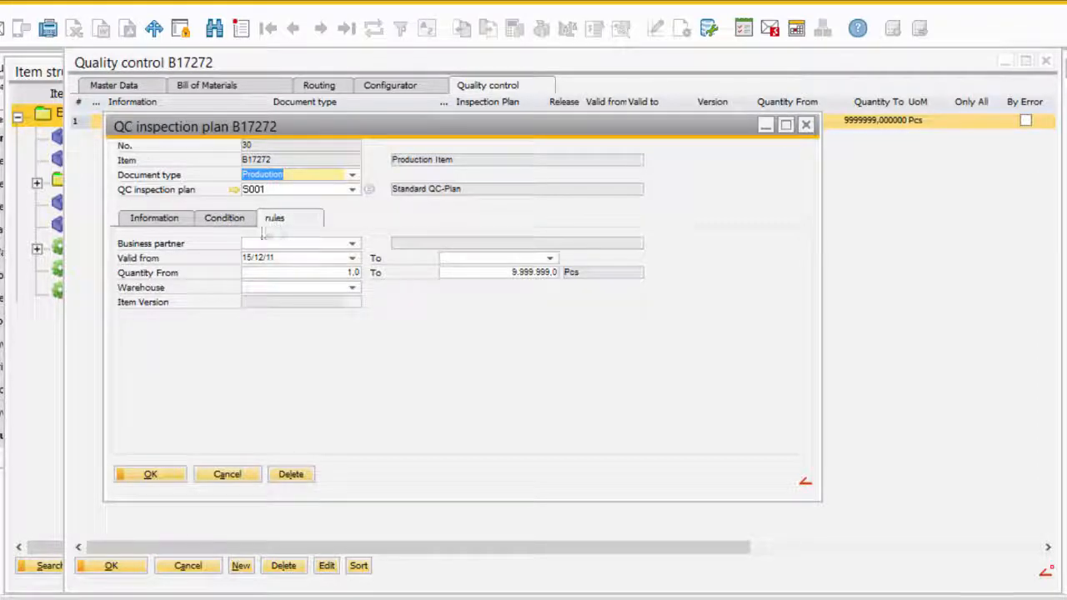
left_click(353, 243)
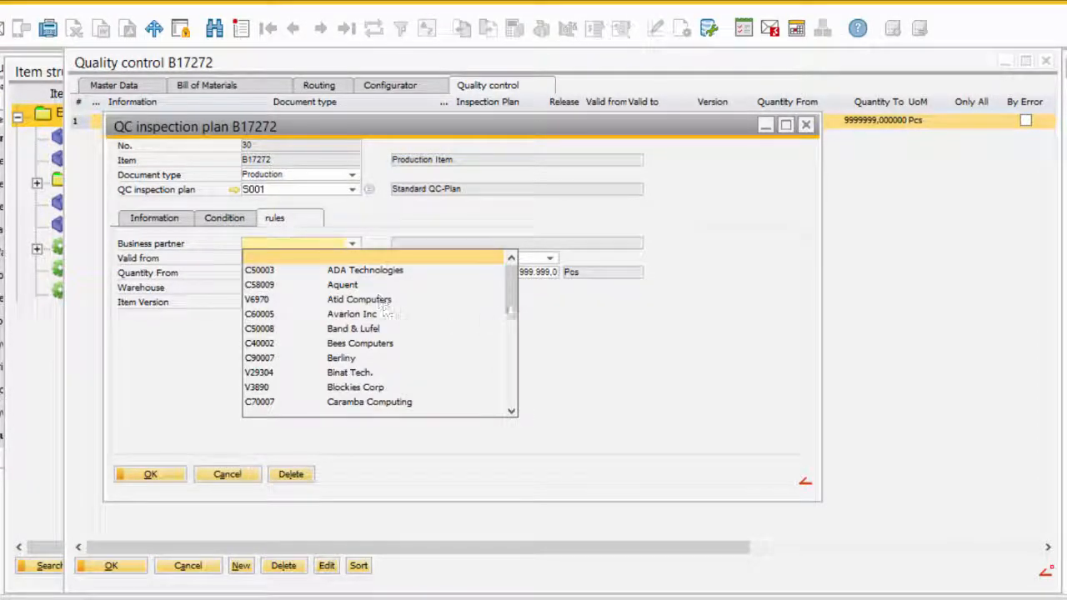
left_click_drag(514, 287, 515, 302)
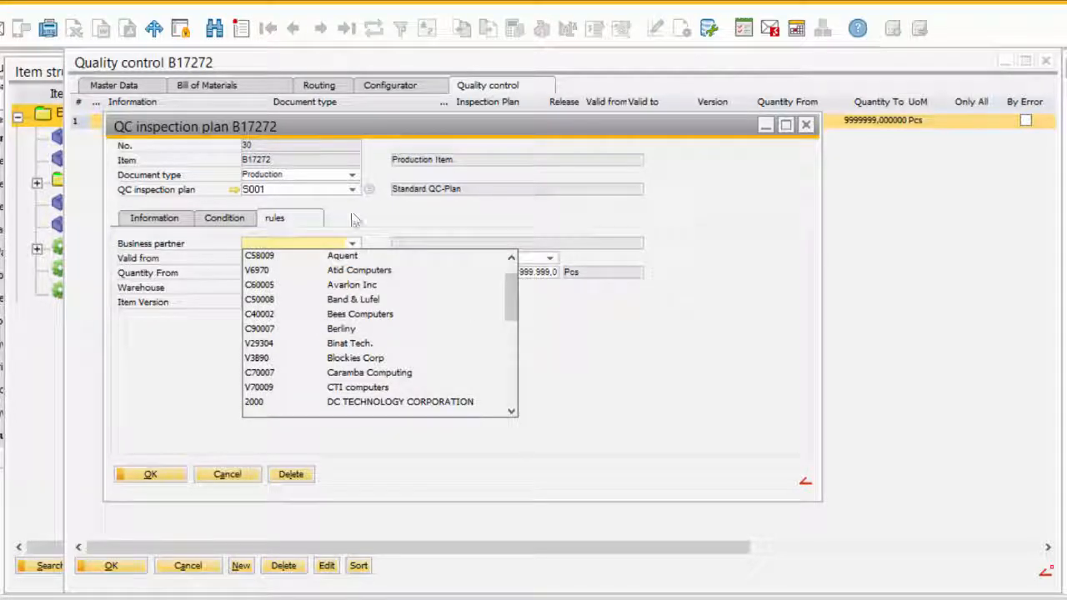
left_click(353, 243)
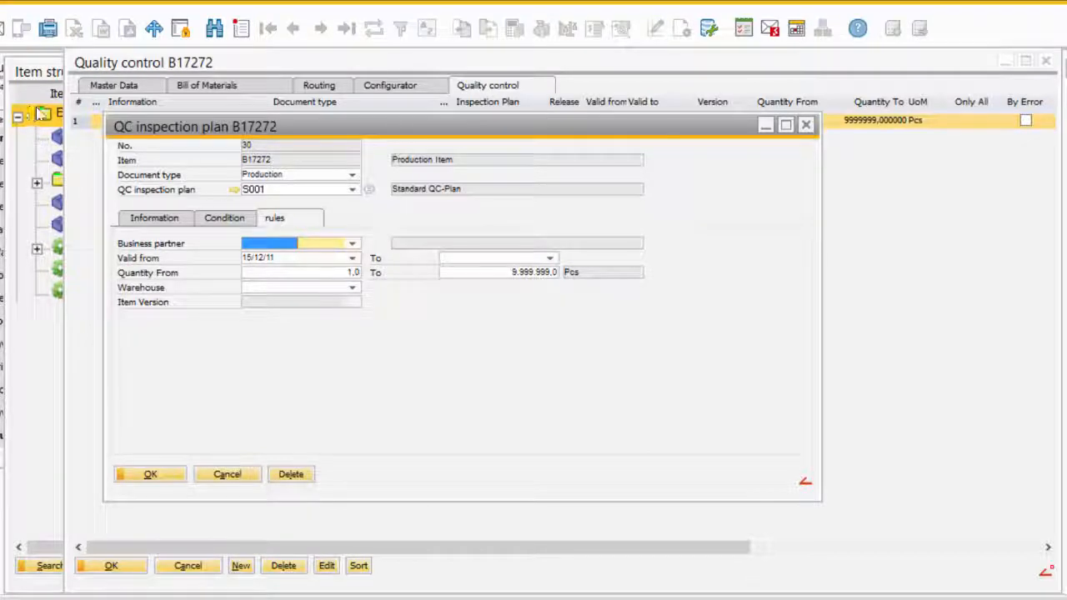
Step: Review the rule's validity, quantity and warehouse fields, then close the inspection plan entry without changes
left_click(354, 259)
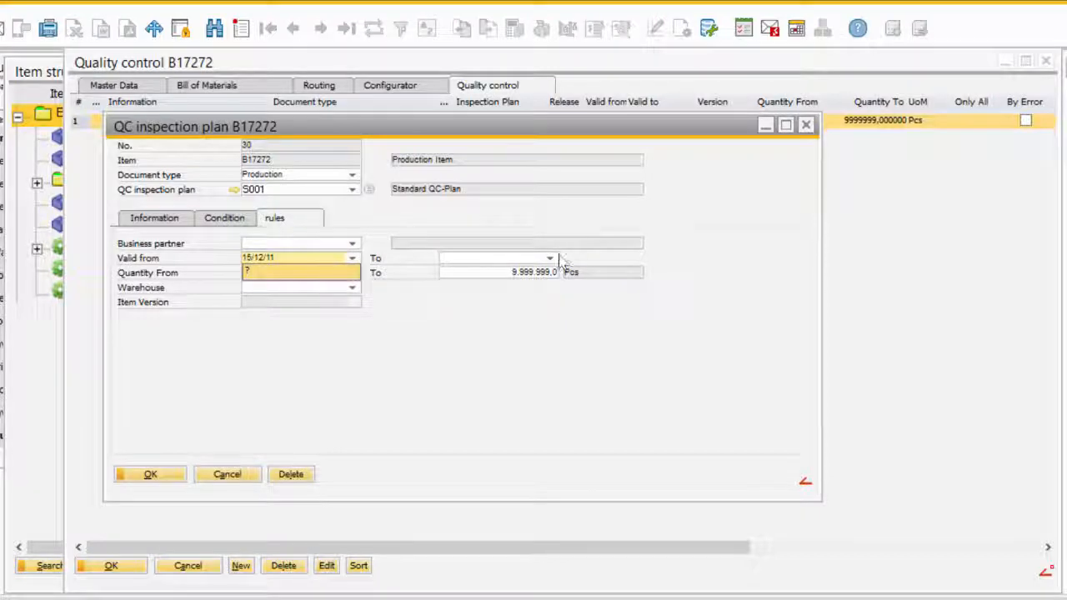
key("Escape")
key("Tab")
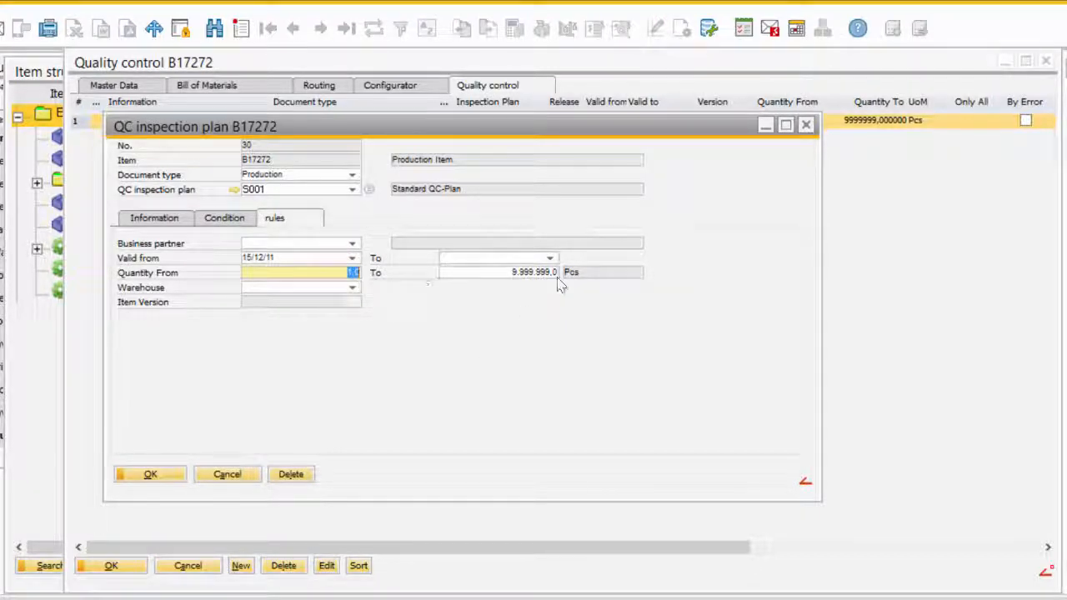
left_click(352, 290)
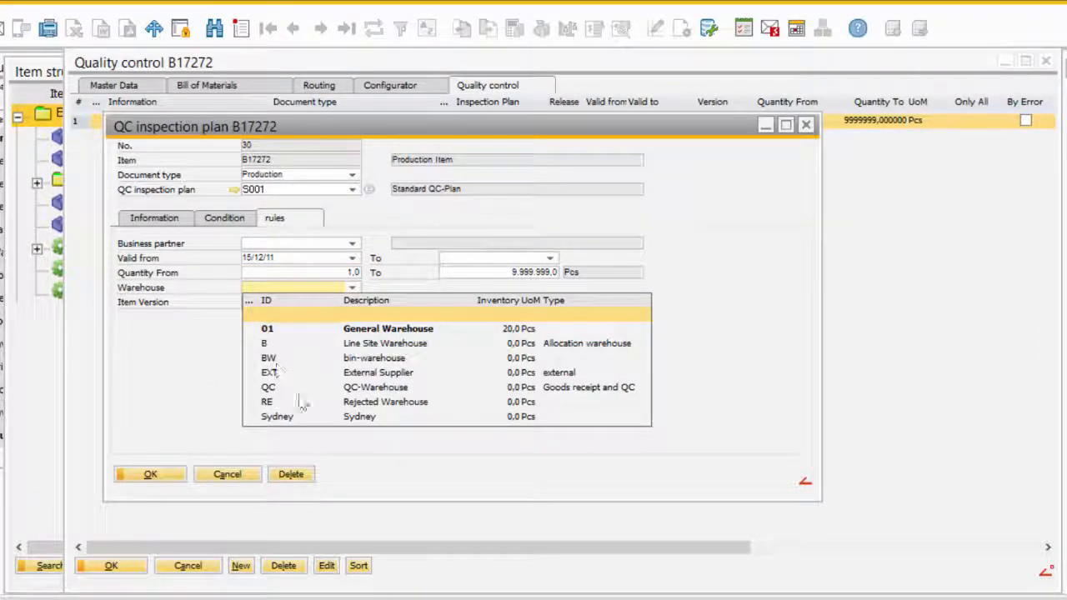
left_click(201, 367)
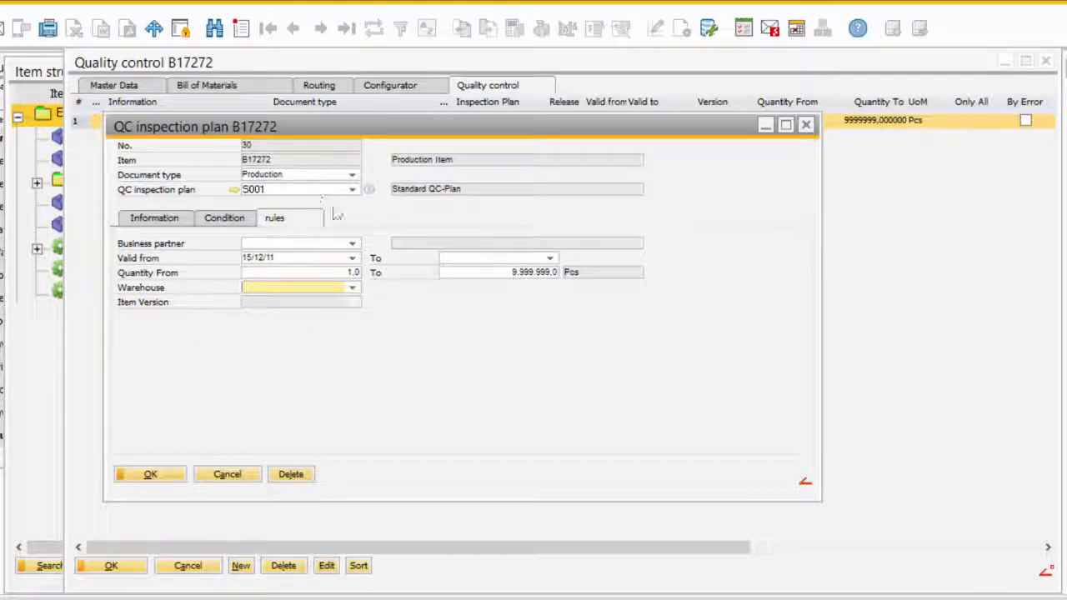
left_click(227, 475)
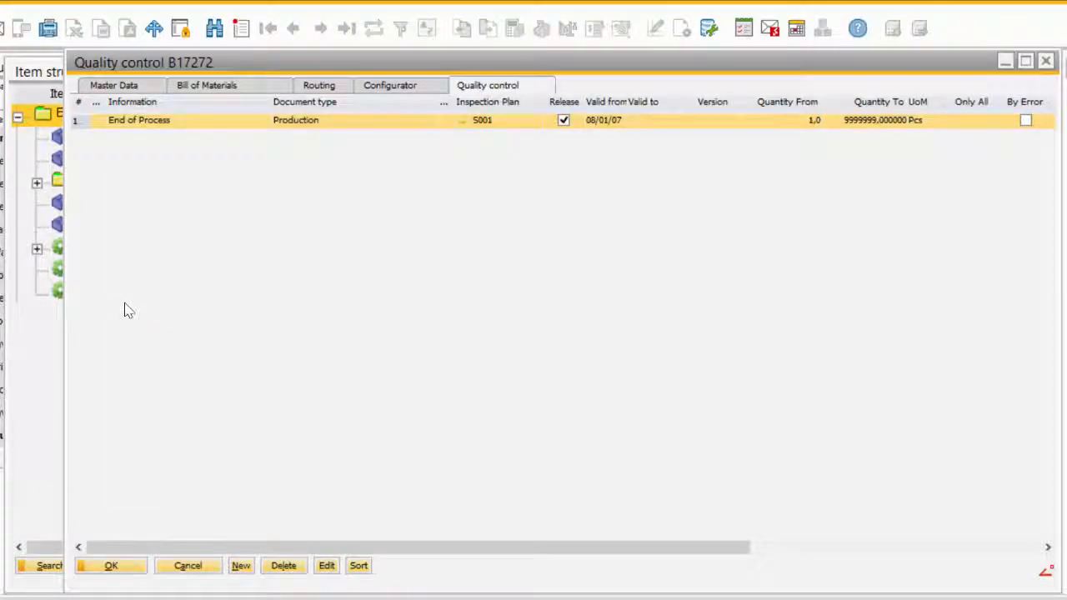
Step: Show the routing of item B17272 and open position 10, Milling
left_click(315, 85)
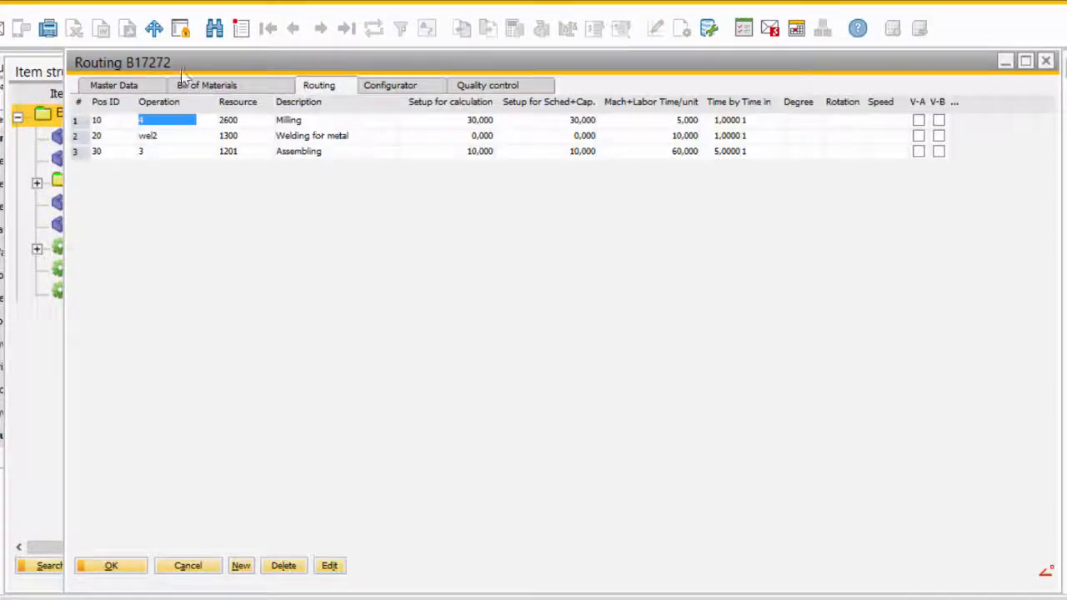
double_click(317, 123)
left_click_drag(335, 77, 341, 79)
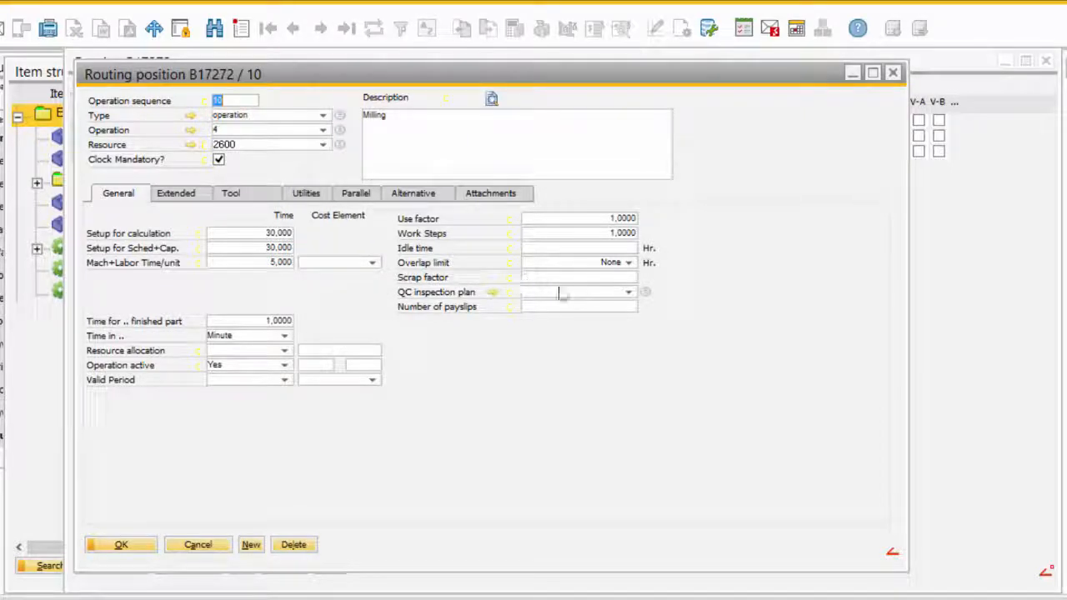
Step: Try S001 as the QC inspection plan for the Milling position, discard the change and close the item's routing and structure
left_click(628, 292)
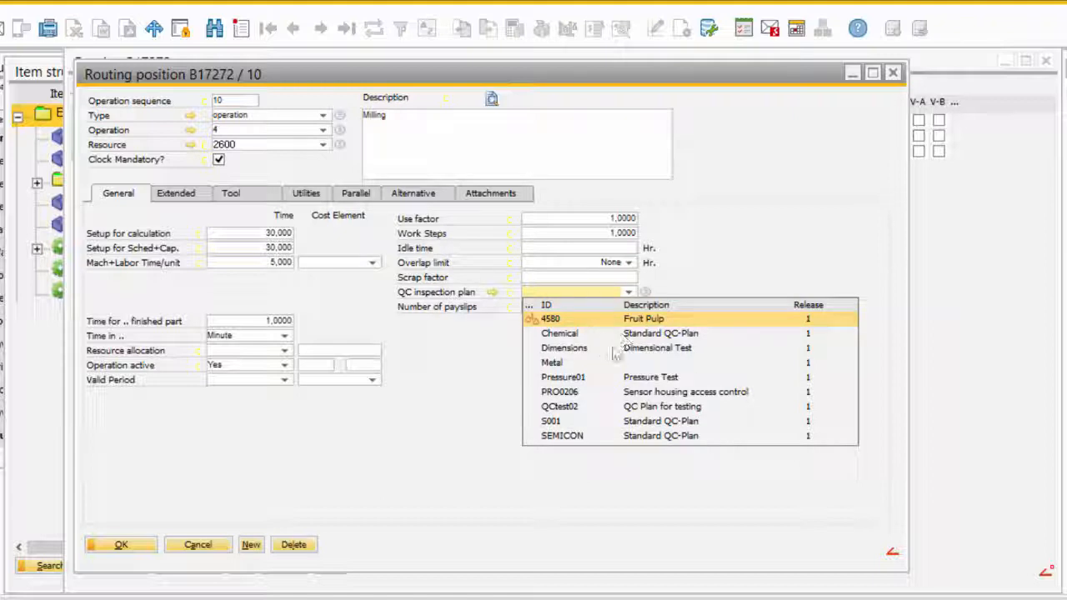
left_click(581, 422)
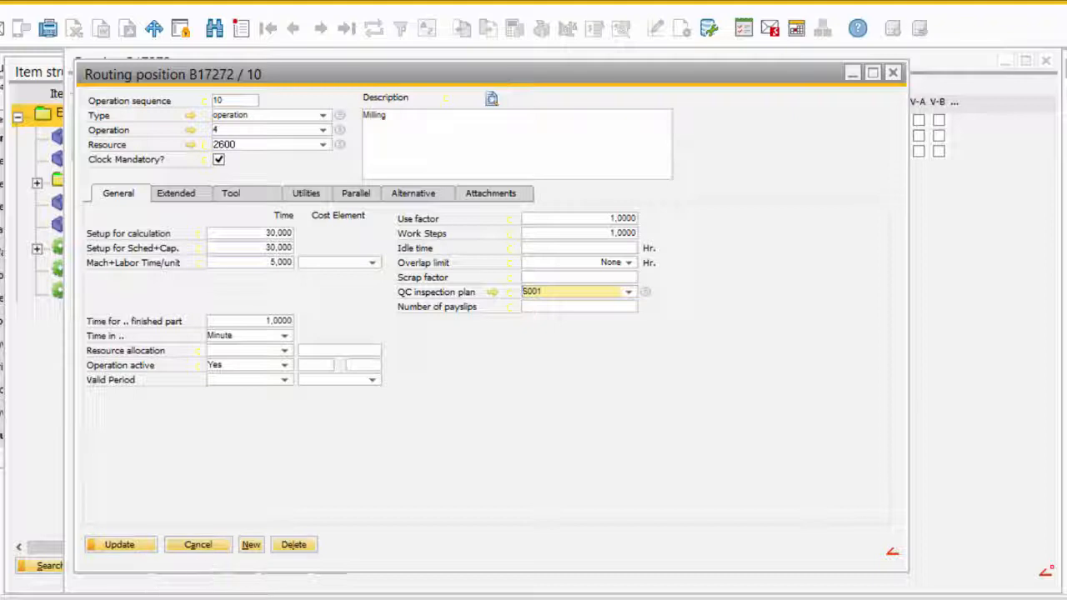
left_click(197, 544)
left_click(188, 564)
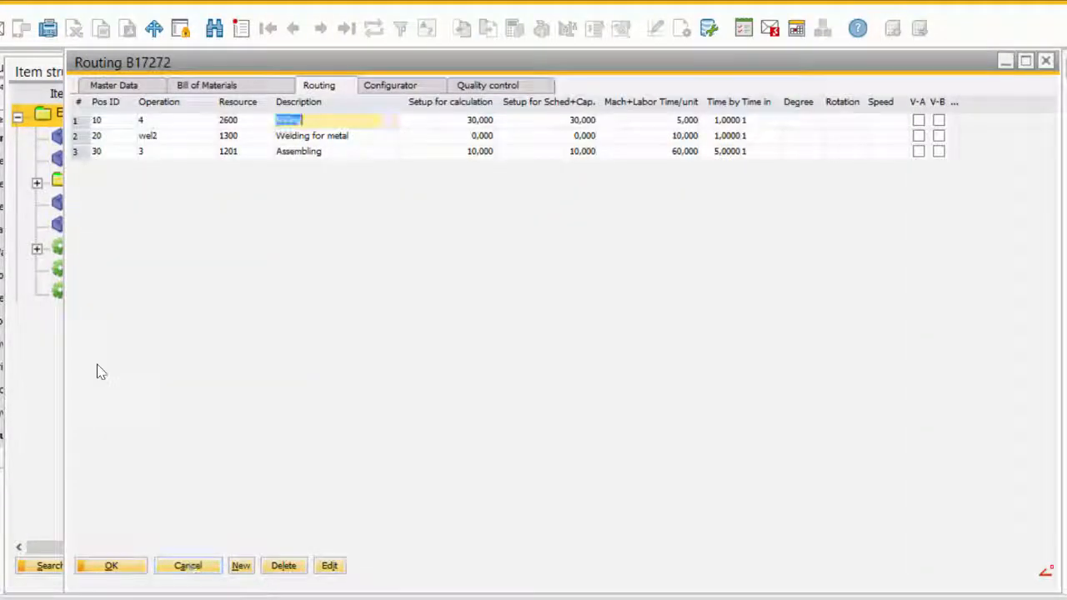
left_click(137, 570)
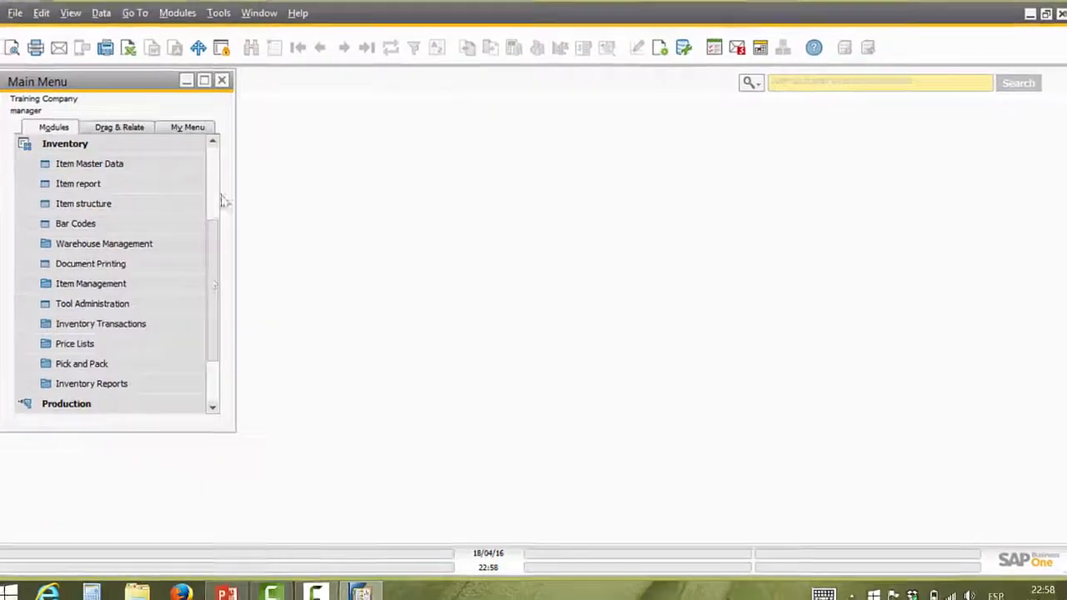
Step: Show the latest purchase order, the one for Vitamins (E) from Far East Imports
left_click(37, 144)
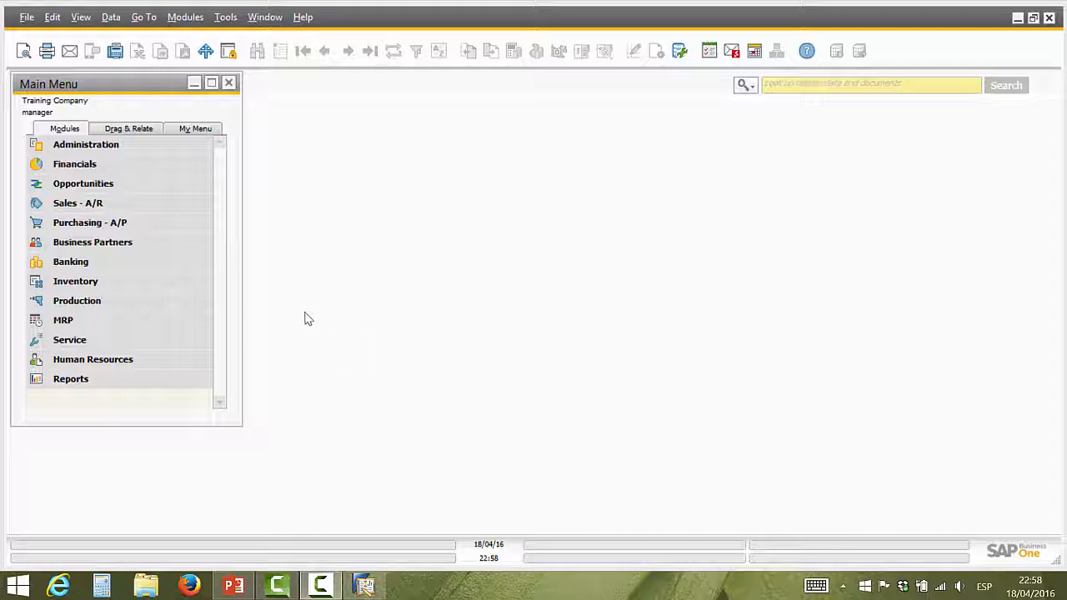
left_click(83, 222)
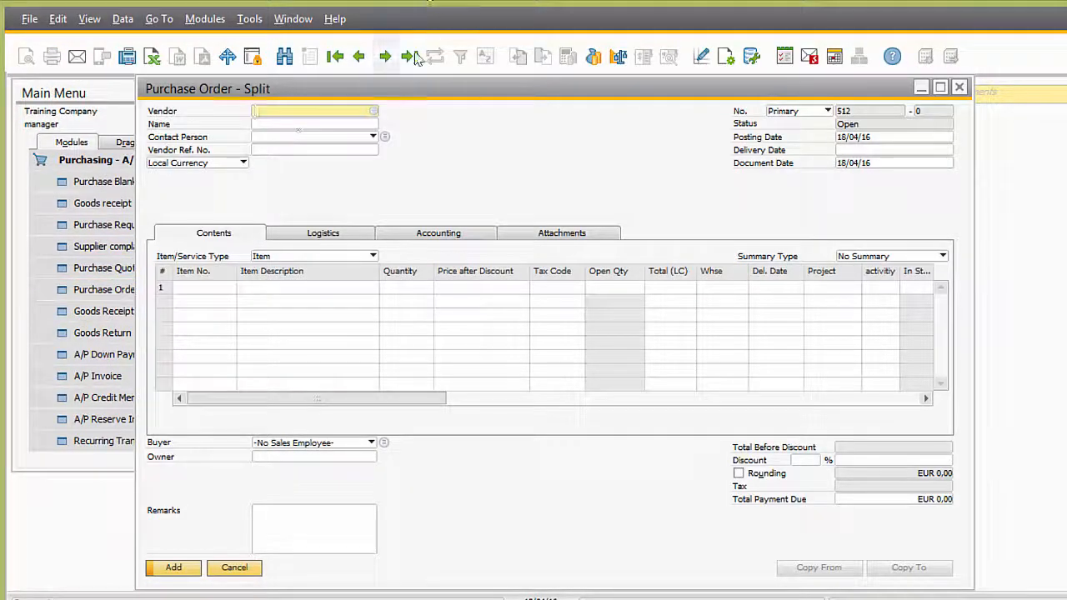
left_click(411, 56)
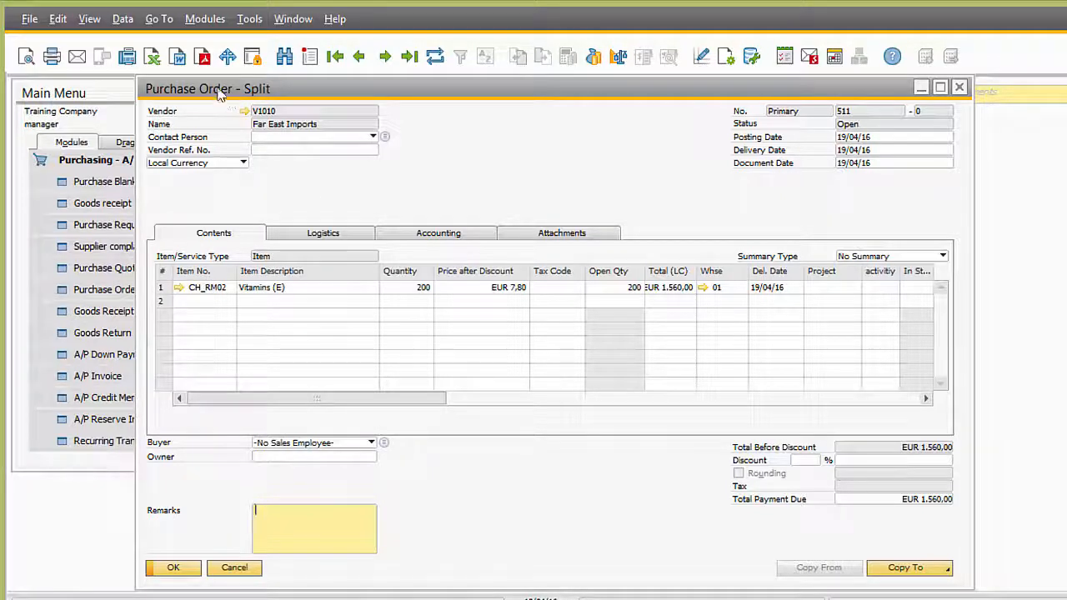
Step: Copy the purchase order for Vitamins (E) to a goods receipt PO
left_click(904, 569)
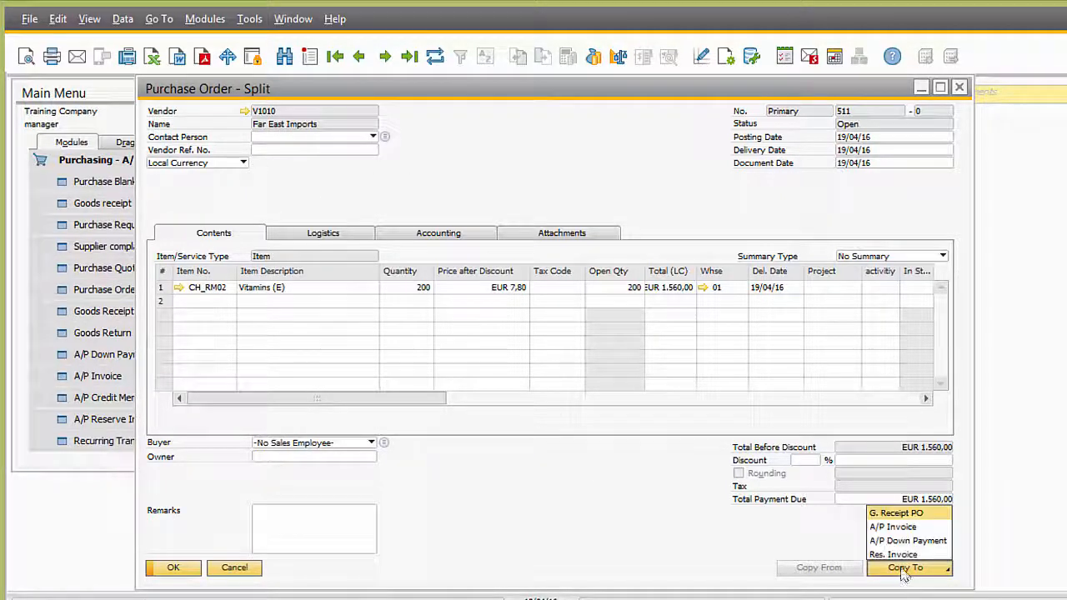
left_click(896, 513)
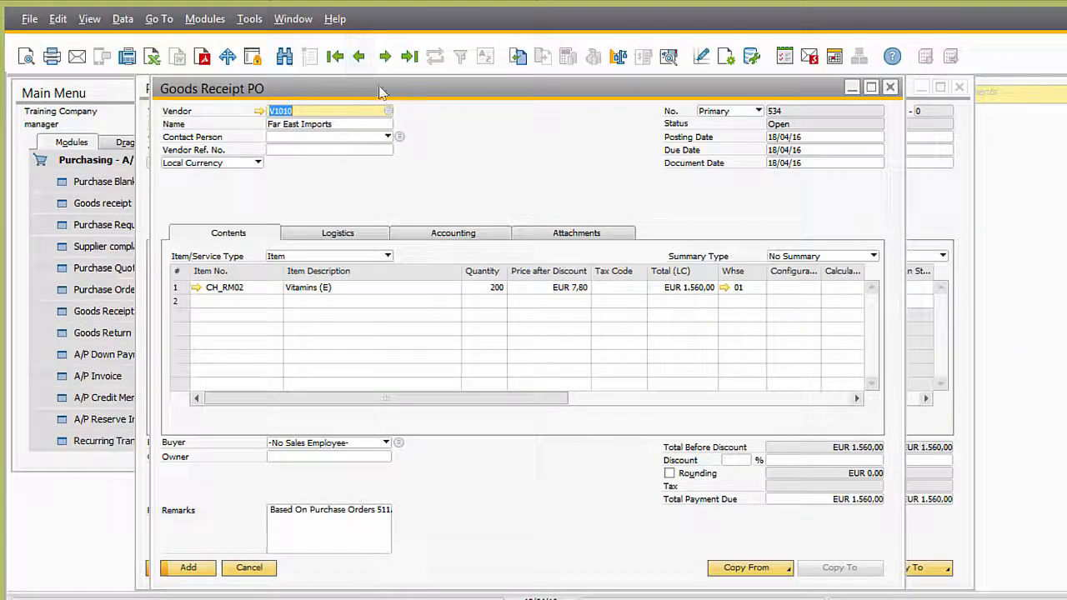
left_click_drag(380, 89, 421, 91)
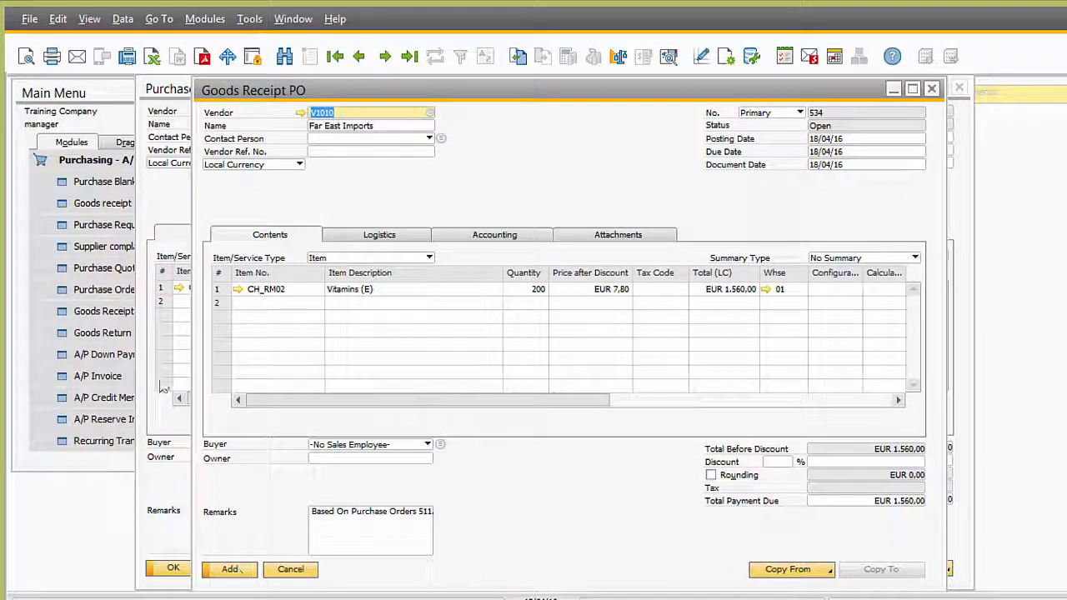
Step: Start adding the goods receipt, assign the next batch to all 200 units of Vitamins (E) and confirm the batch setup
left_click(410, 369)
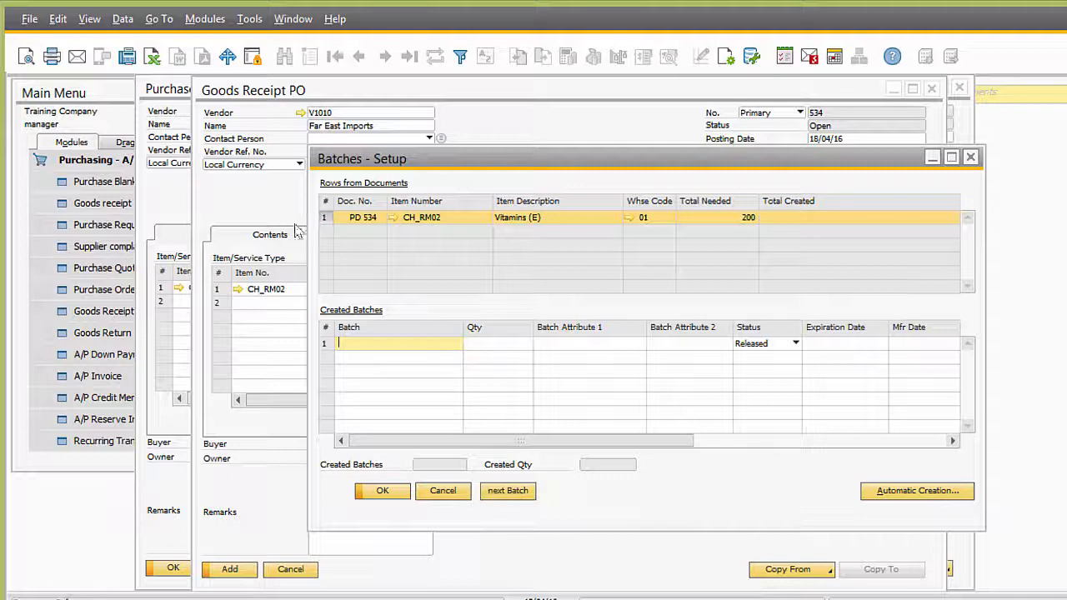
left_click(505, 491)
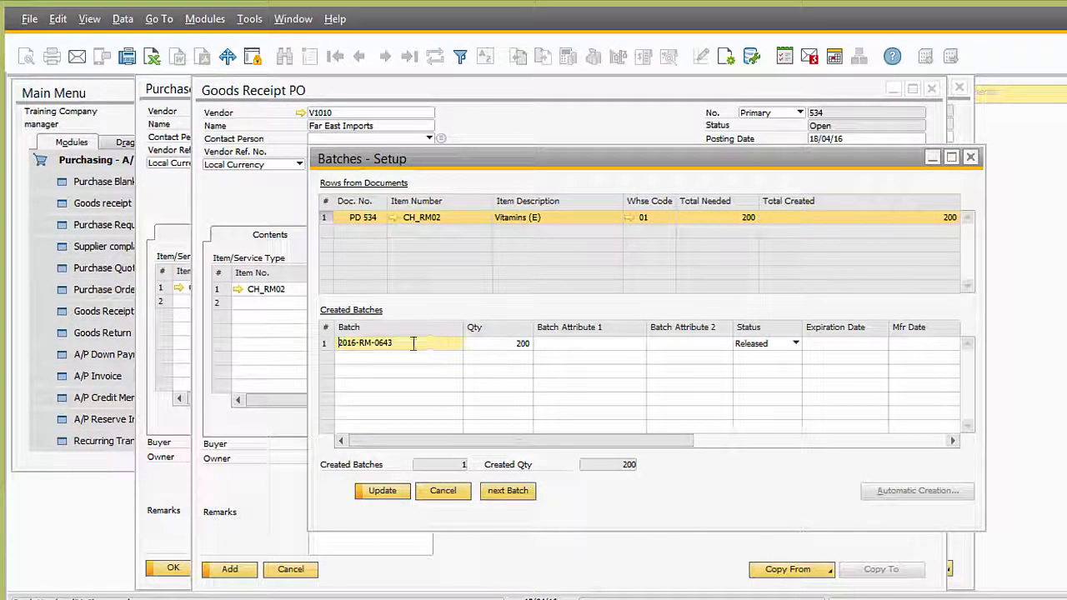
left_click_drag(413, 343, 303, 339)
right_click(304, 337)
left_click(410, 387)
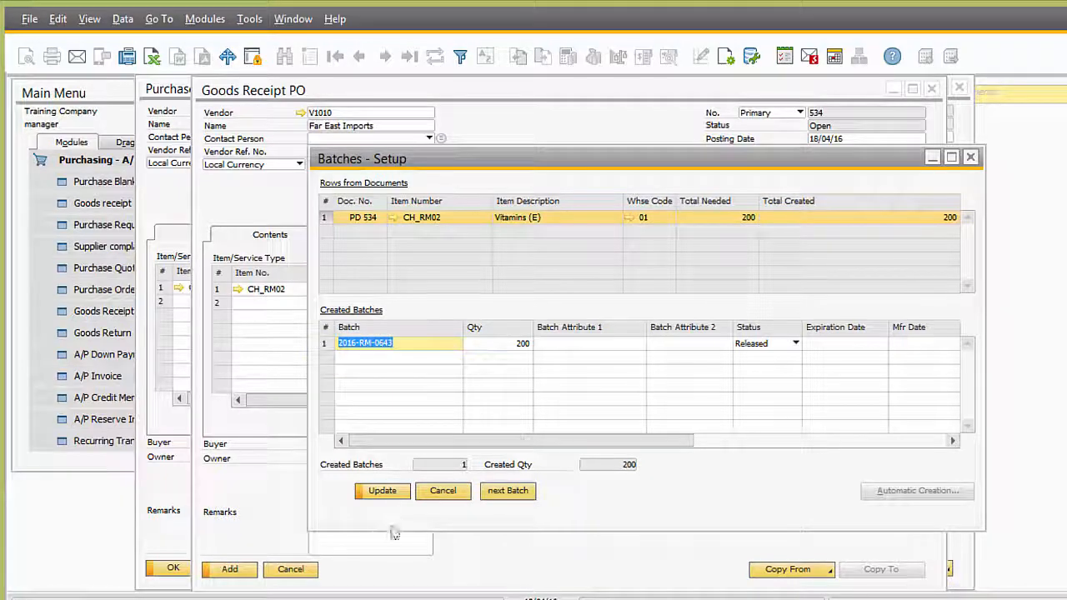
left_click(383, 491)
left_click(383, 491)
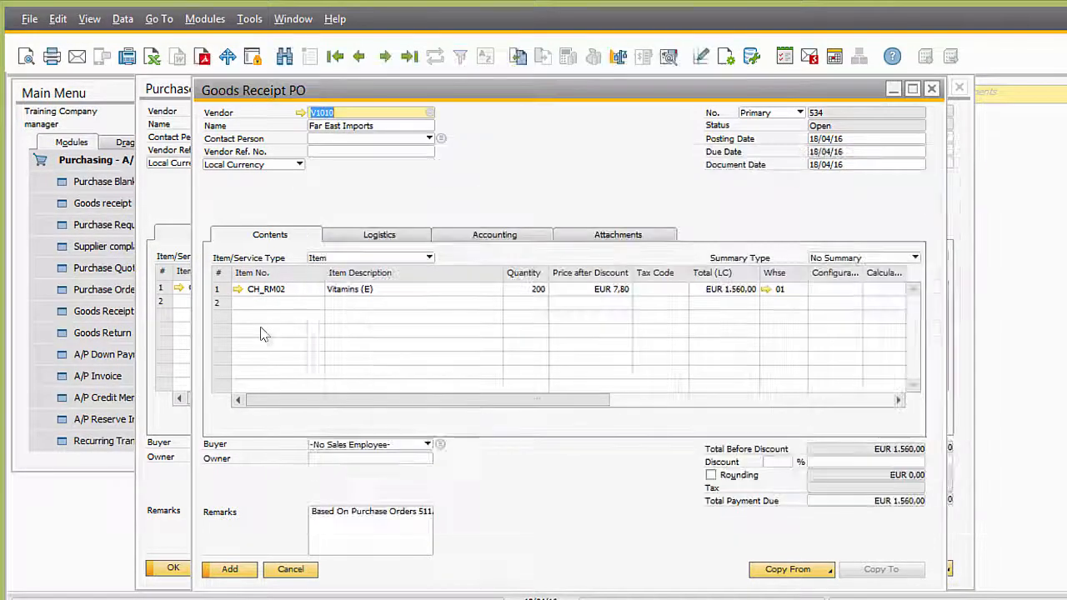
Step: Post the goods receipt, then close the blank receipt and the purchase order
left_click(230, 570)
left_click(408, 363)
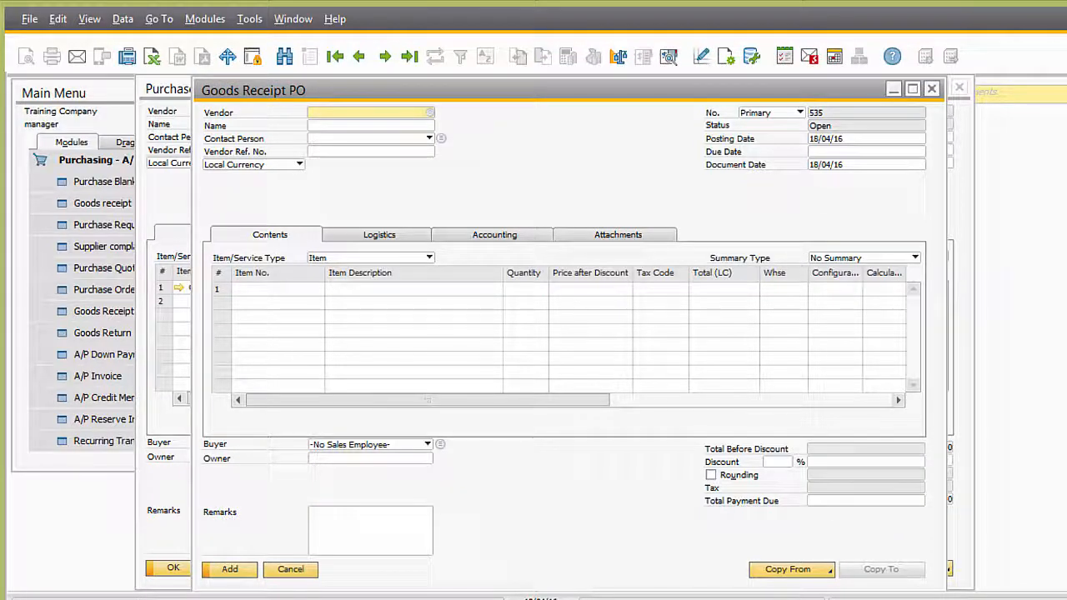
left_click(932, 89)
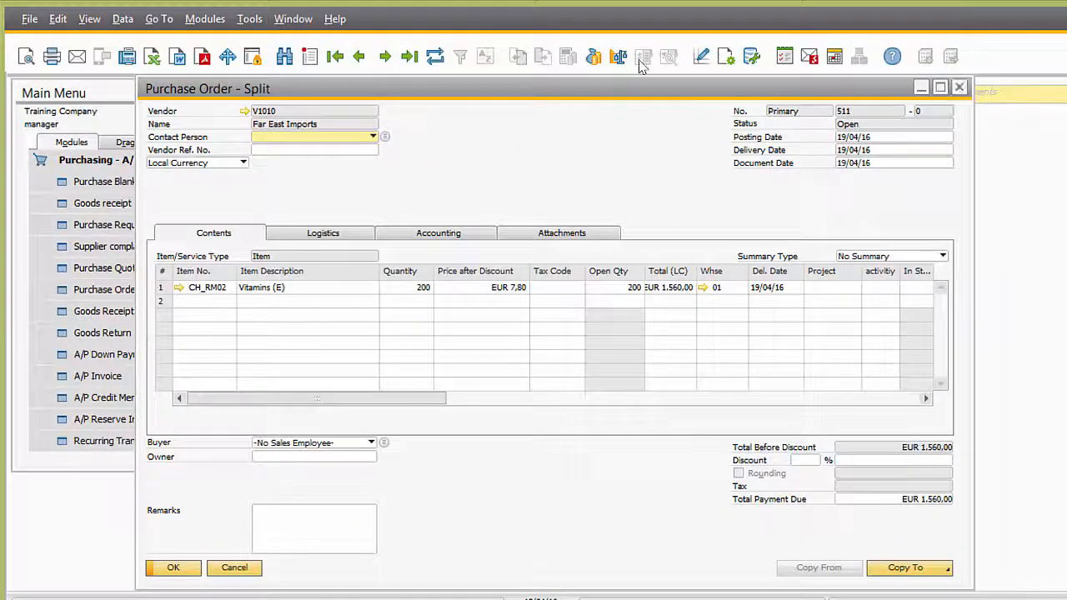
left_click(959, 87)
Step: Open the list of QC orders under the Production module's quality control
left_click(92, 161)
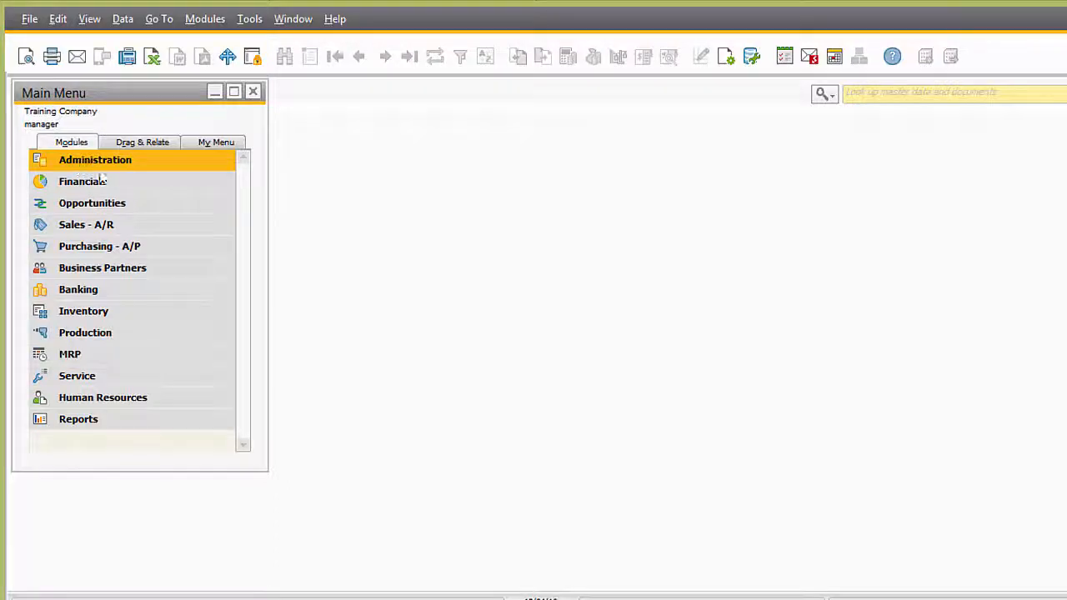
left_click(117, 333)
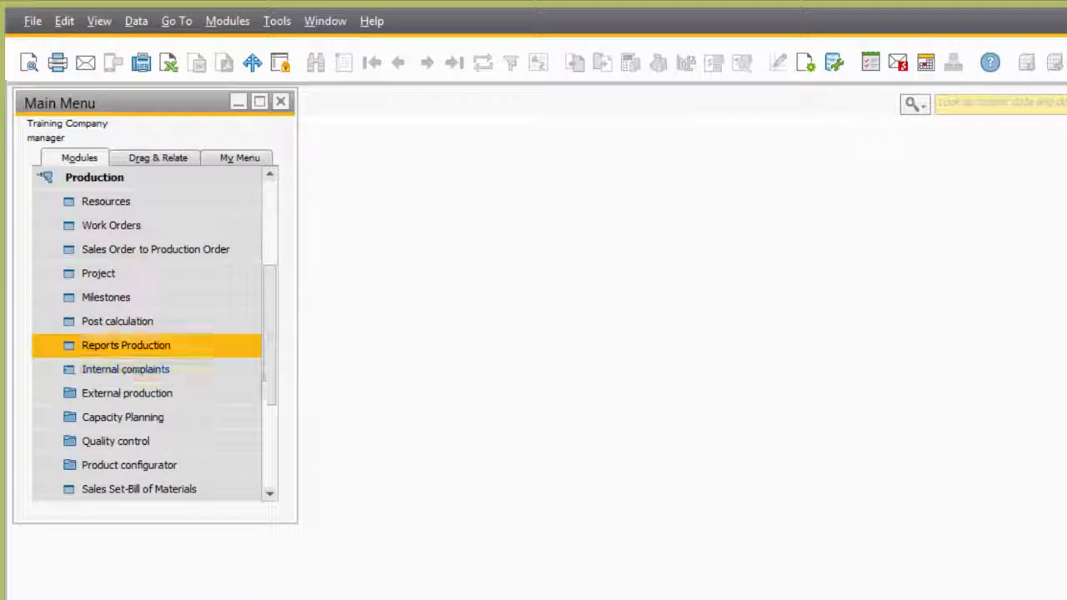
left_click_drag(264, 305, 259, 359)
left_click(133, 321)
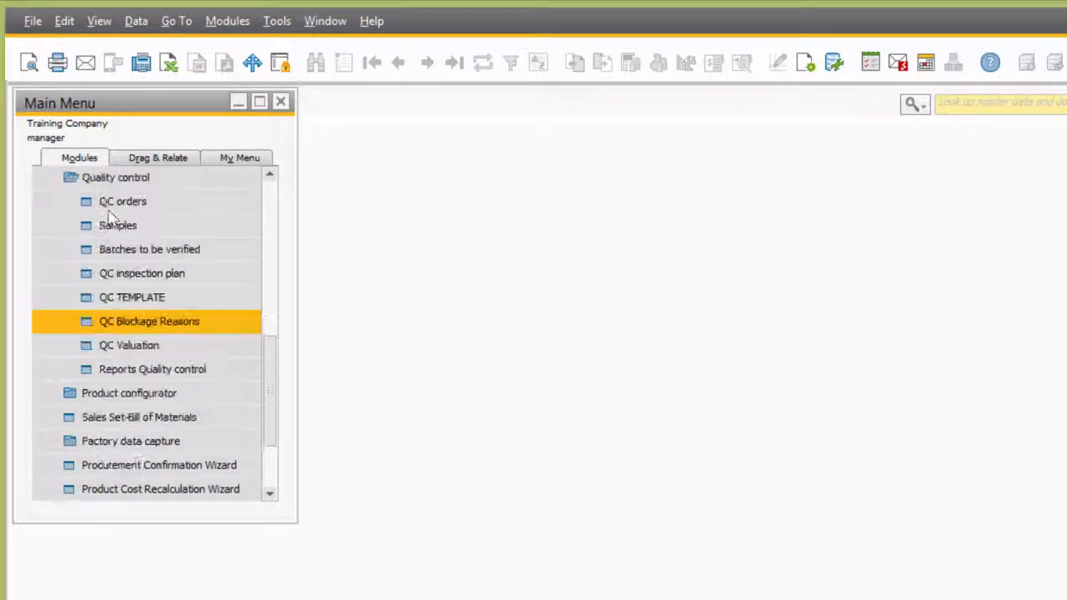
left_click(138, 205)
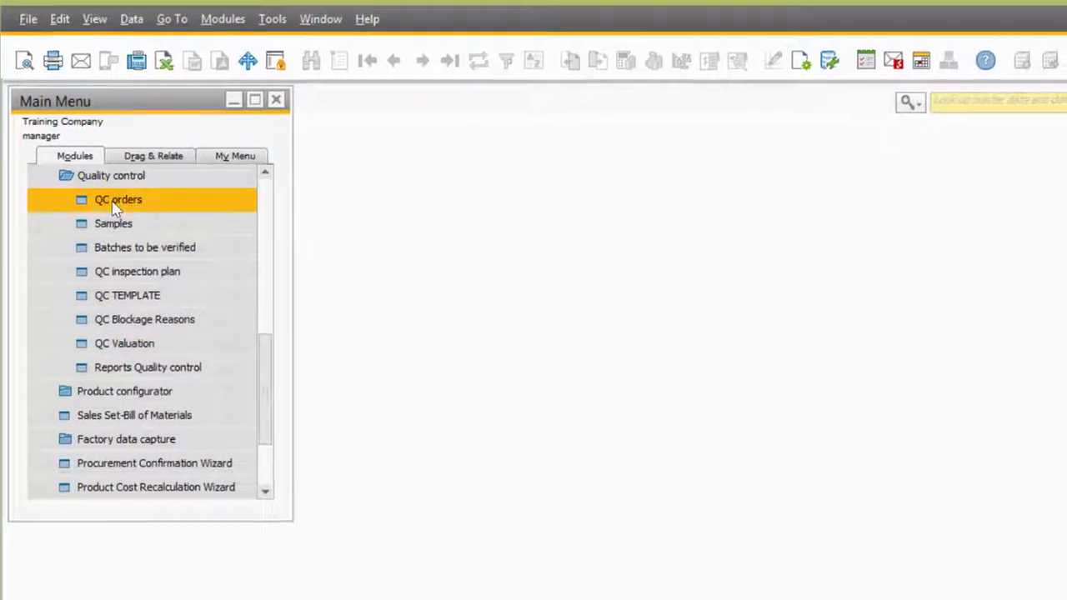
left_click(118, 208)
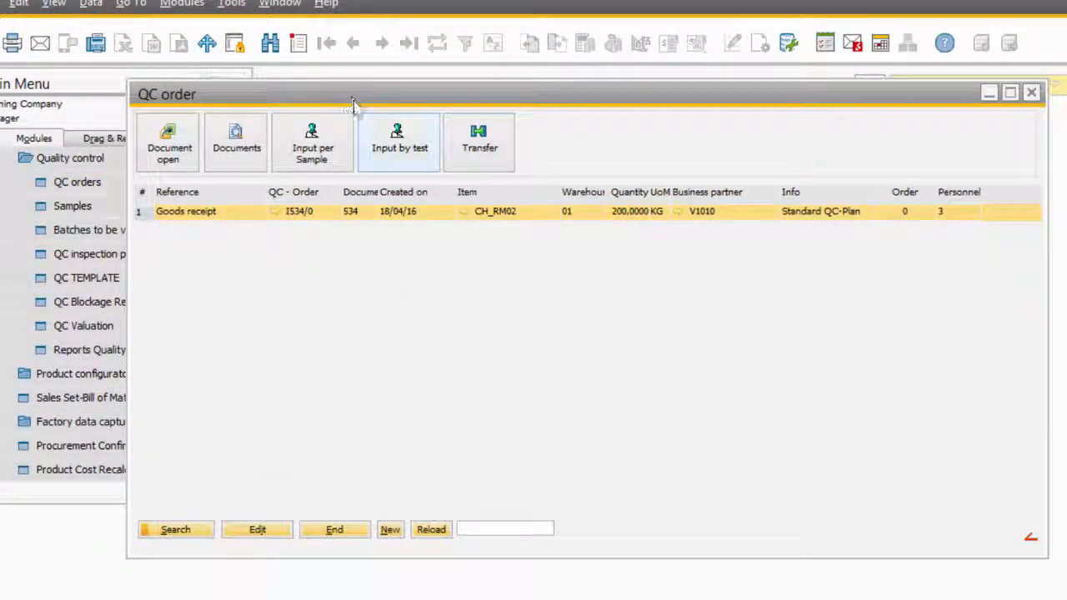
left_click_drag(358, 98, 357, 116)
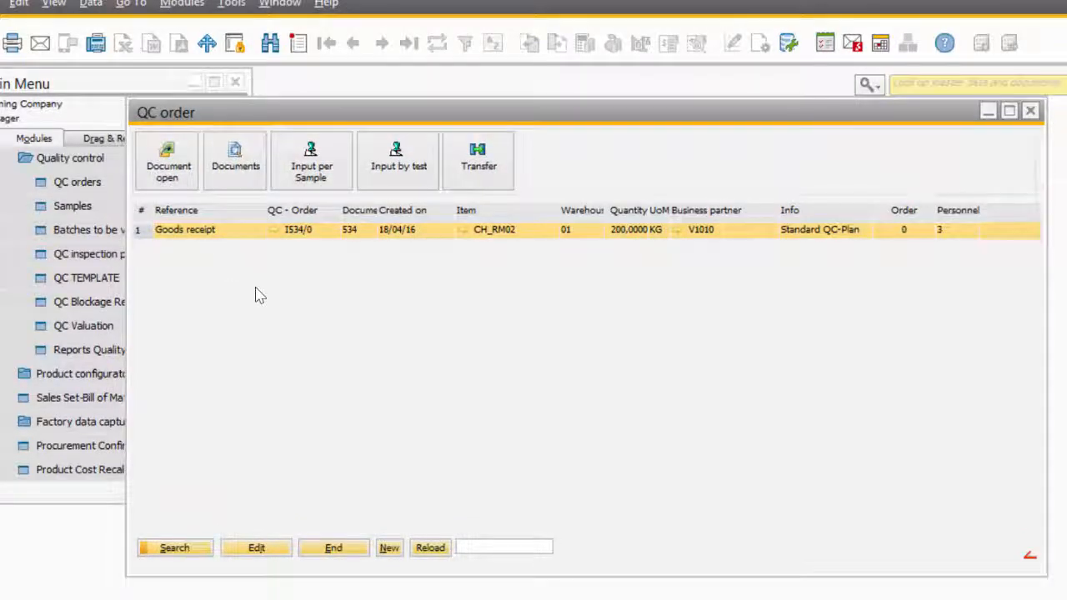
Step: Review the search criteria for QC orders, including the Type choices, and cancel the search
left_click(173, 548)
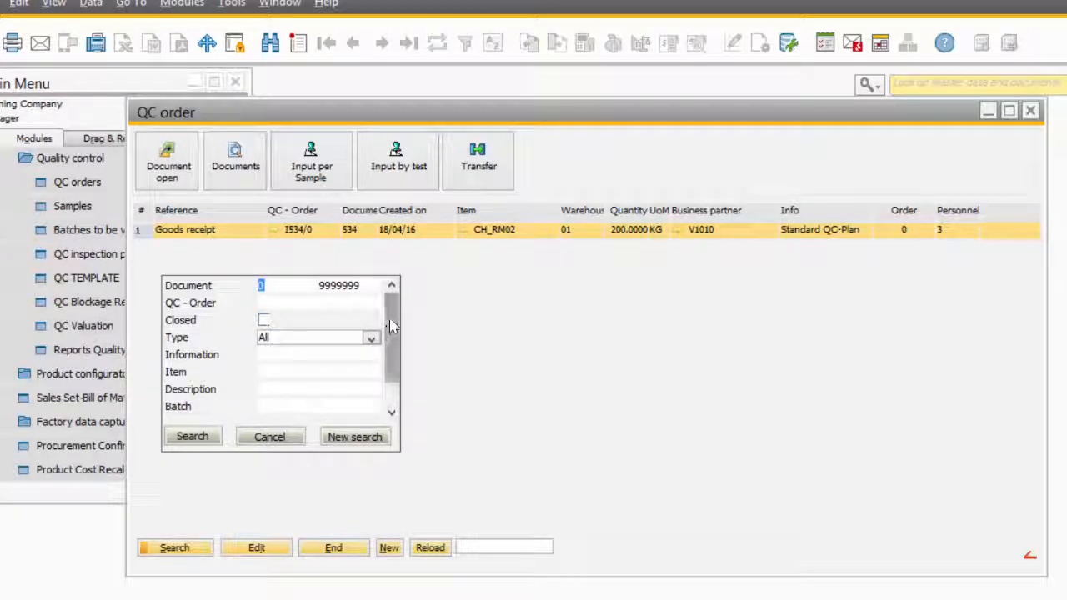
left_click(371, 337)
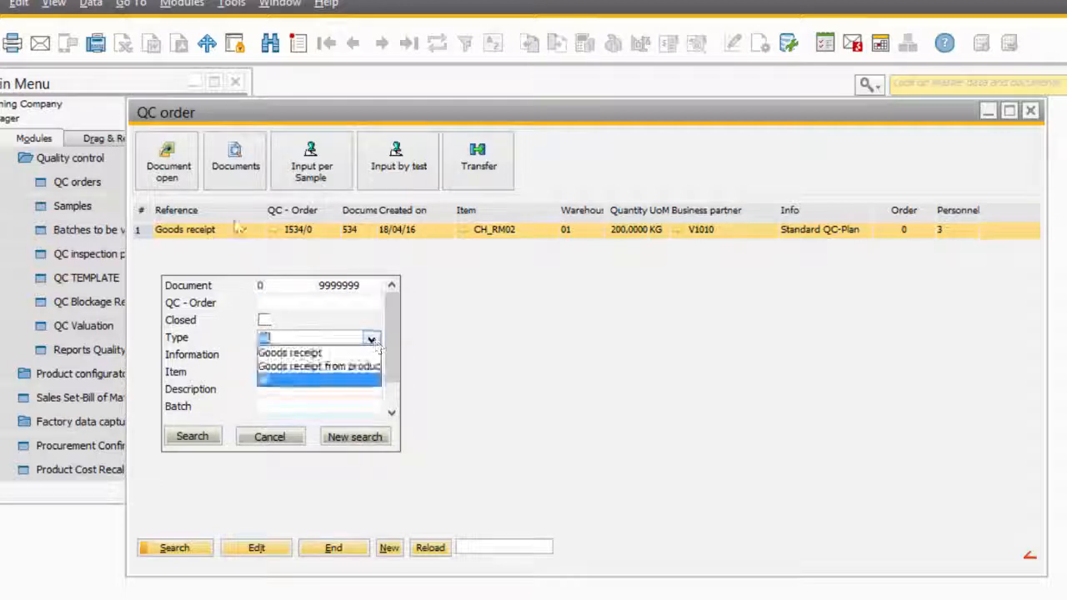
scroll(397, 362, "down", 1)
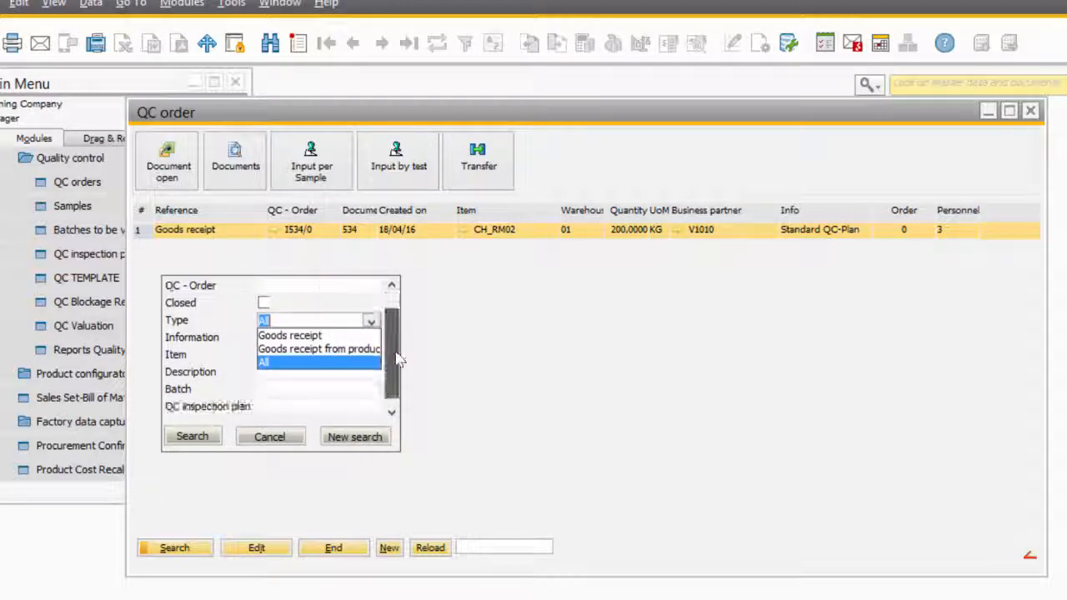
left_click(202, 257)
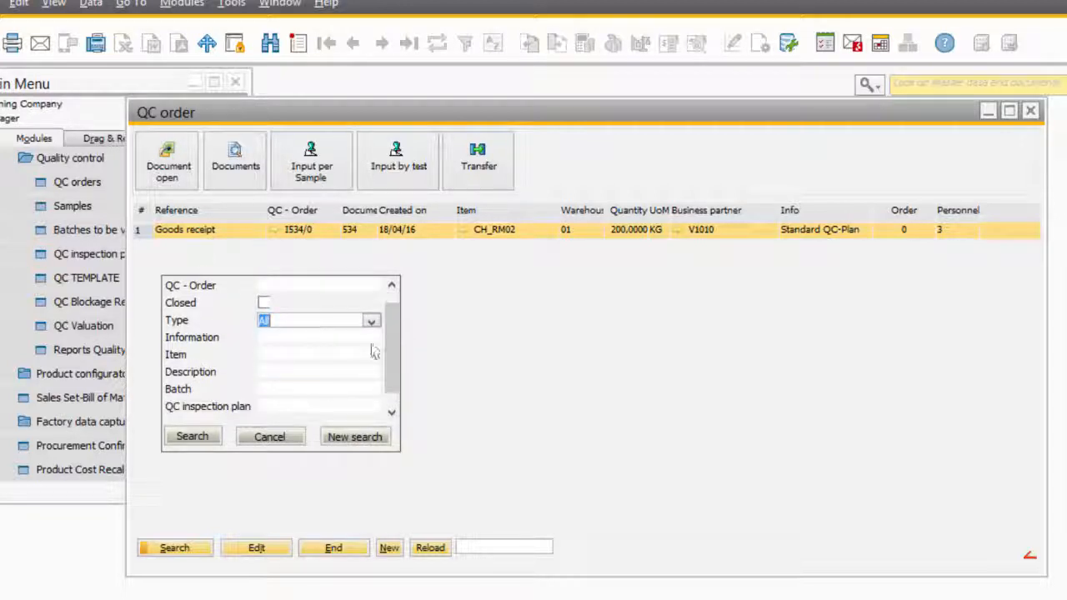
scroll(393, 333, "down", 1)
left_click(269, 437)
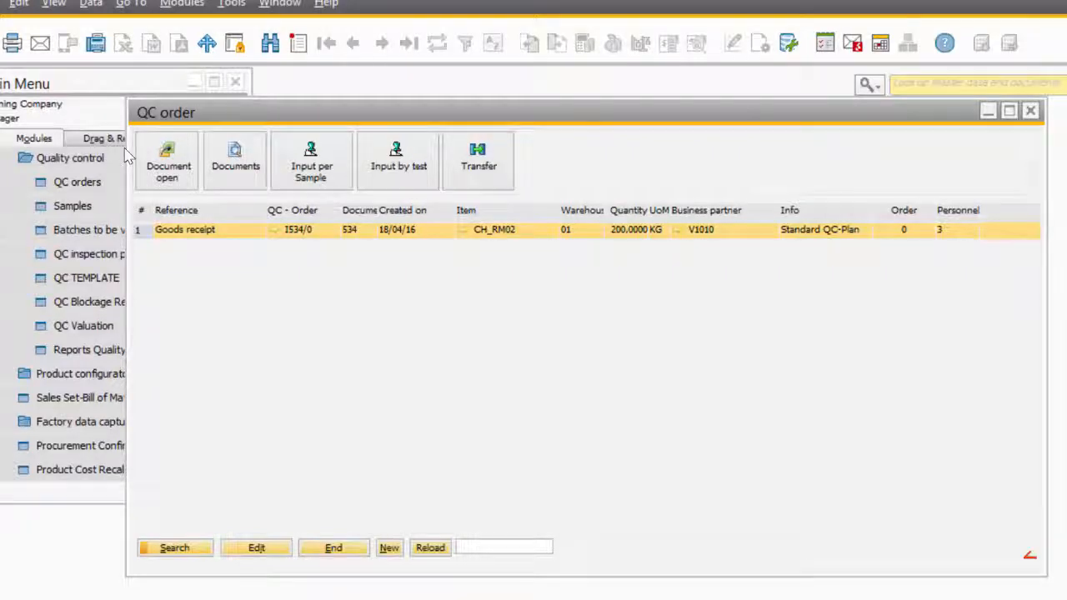
Step: Open the goods receipt's QC order, check the sample quantities of its Chemical inspection plan and return to the order
double_click(206, 232)
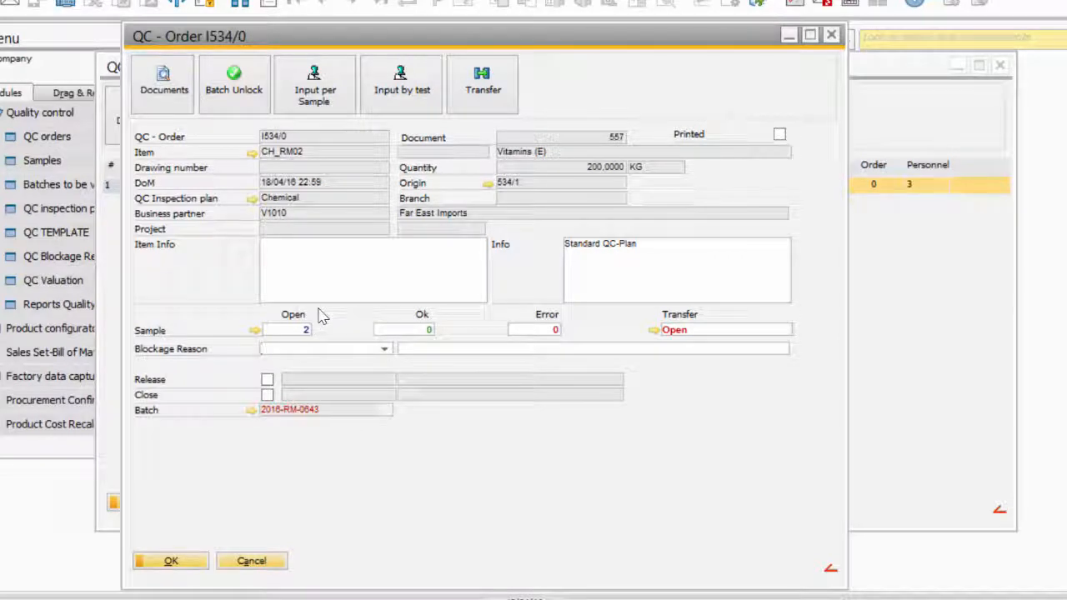
left_click(252, 203)
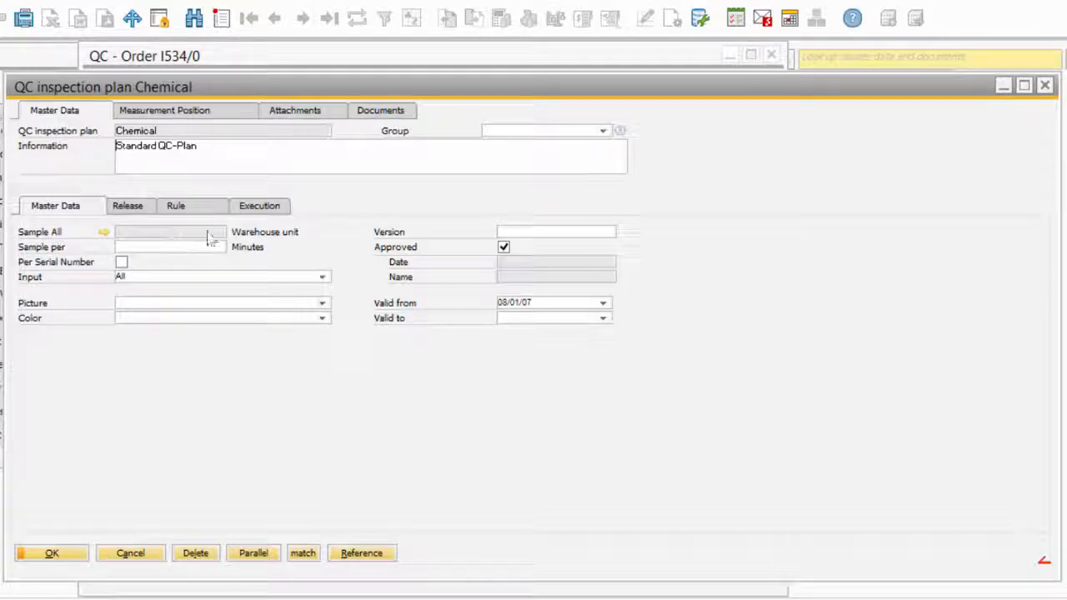
left_click(102, 232)
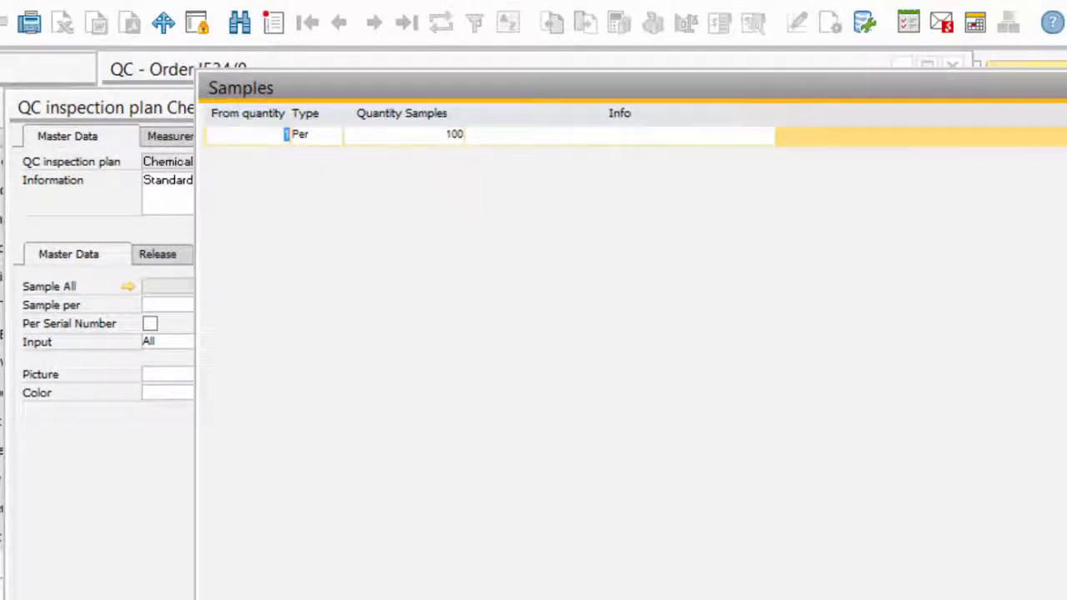
left_click(283, 570)
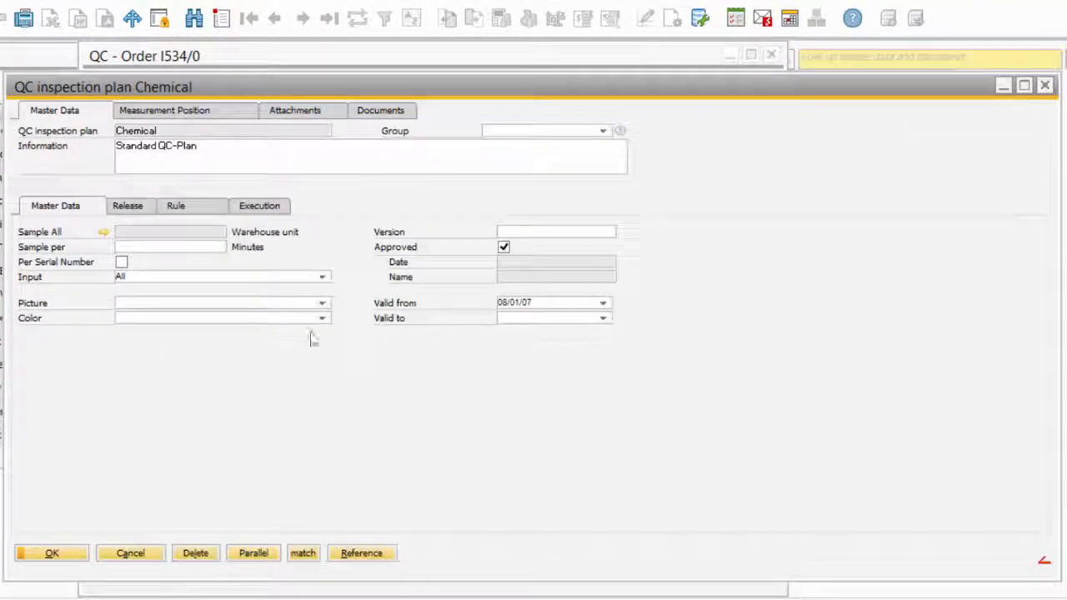
left_click(131, 555)
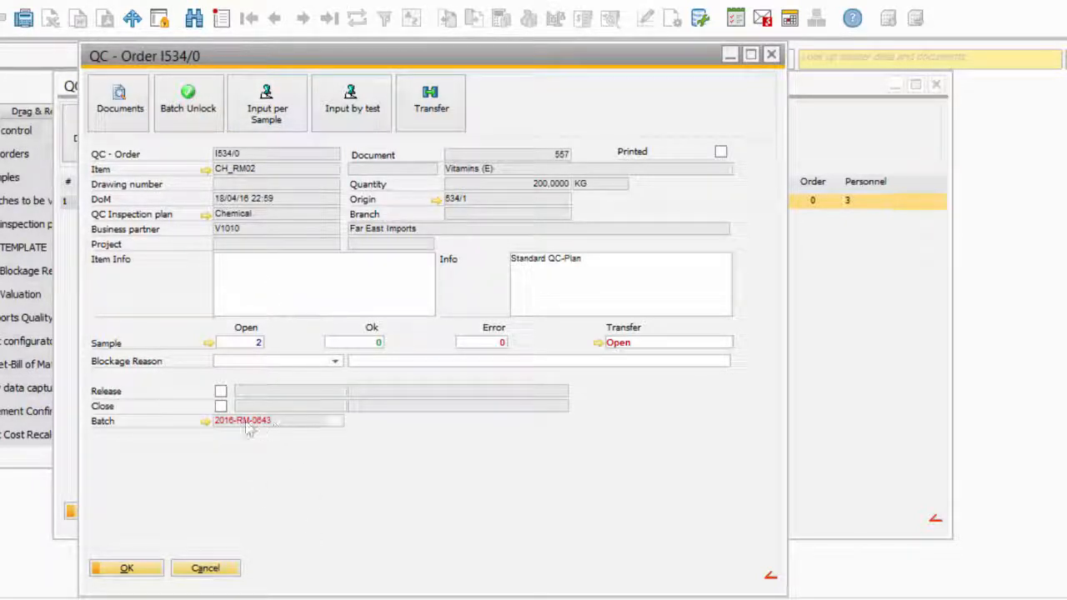
Step: Check the batch status of the QC order, close the batch unchanged and open the order's input per sample
left_click(206, 423)
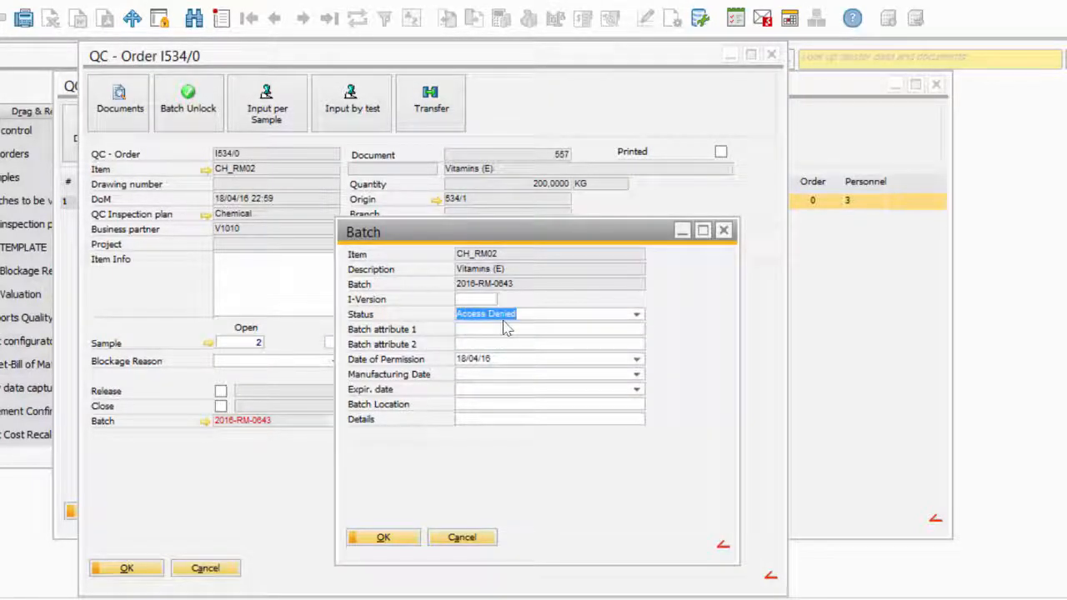
left_click(458, 538)
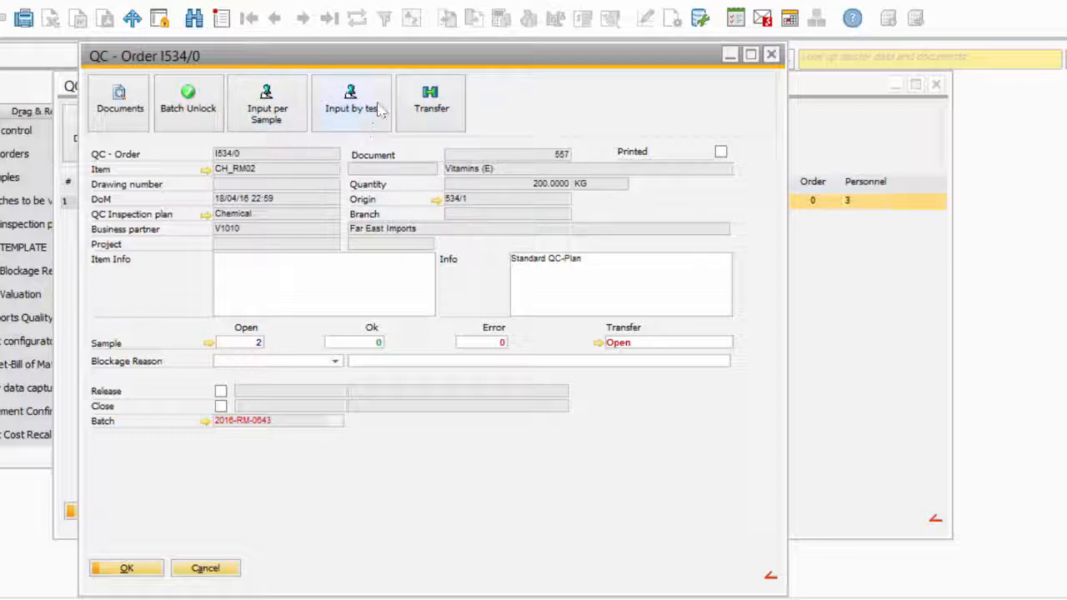
left_click(279, 123)
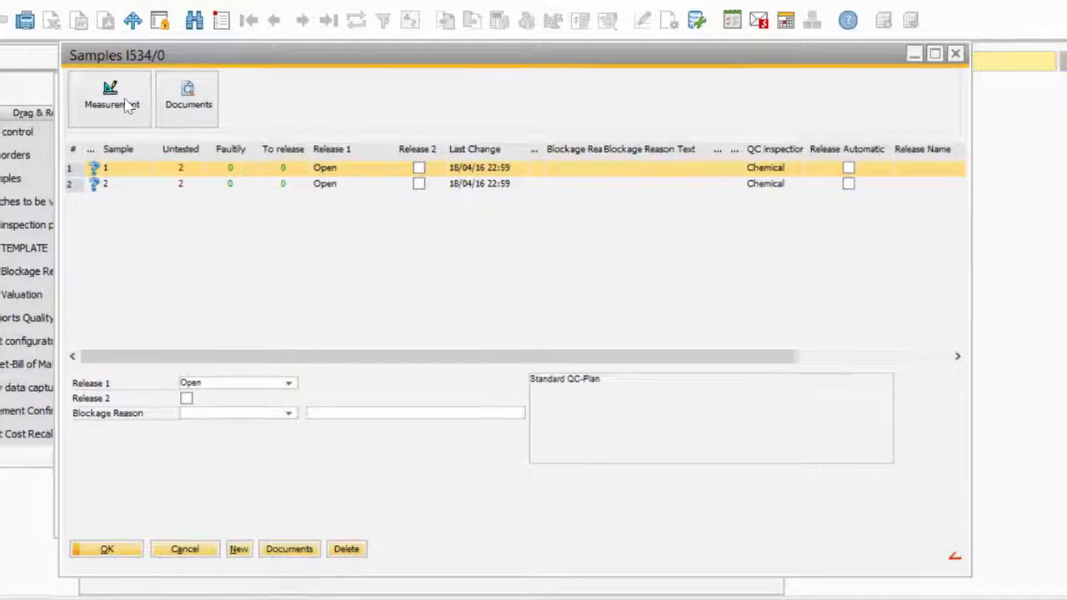
Step: Look at the measurement input of the order's first sample and return to the QC order
left_click(113, 97)
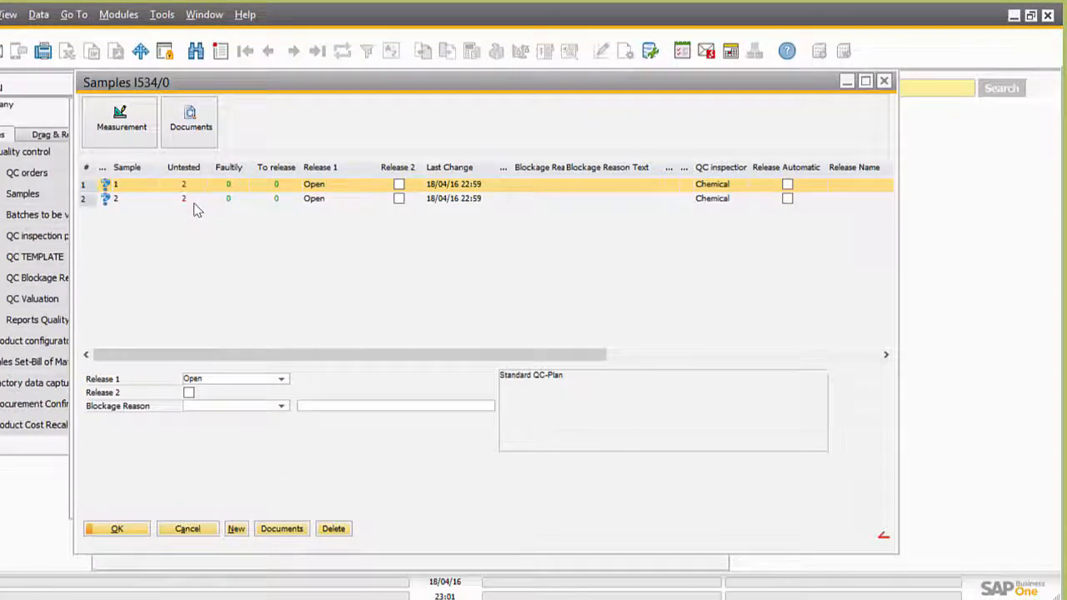
left_click(187, 534)
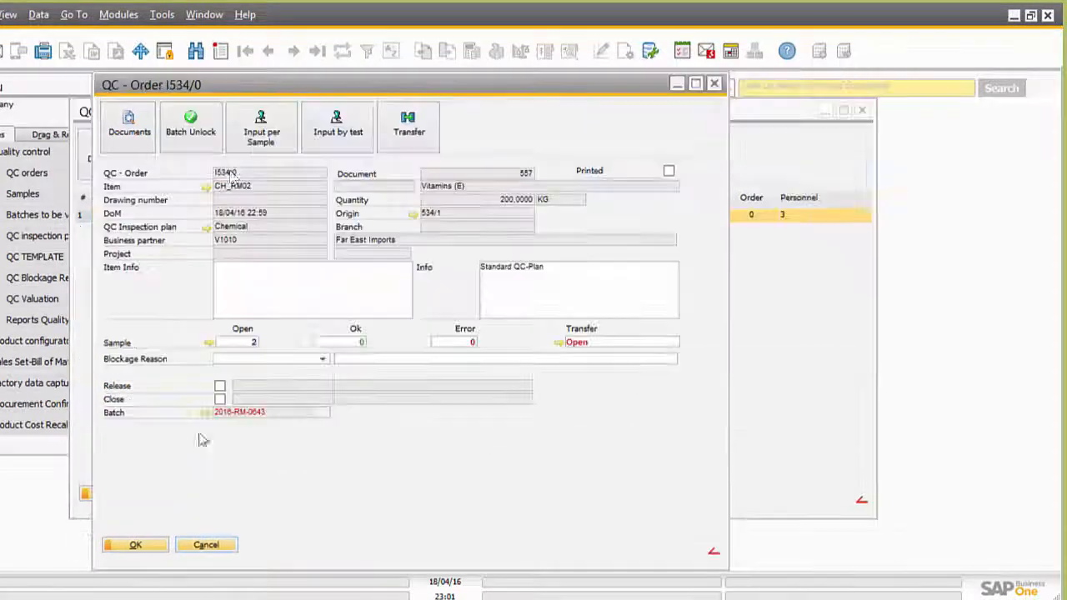
Step: Open the QC order's input by test and enter a PH value of 1 for sample 1
left_click(345, 142)
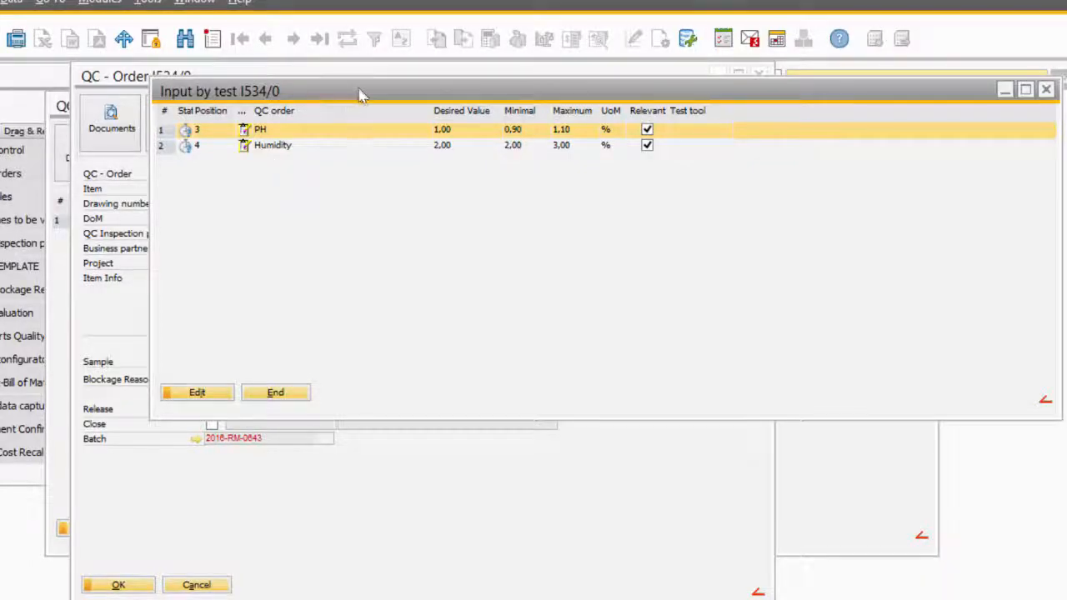
left_click_drag(362, 94, 338, 128)
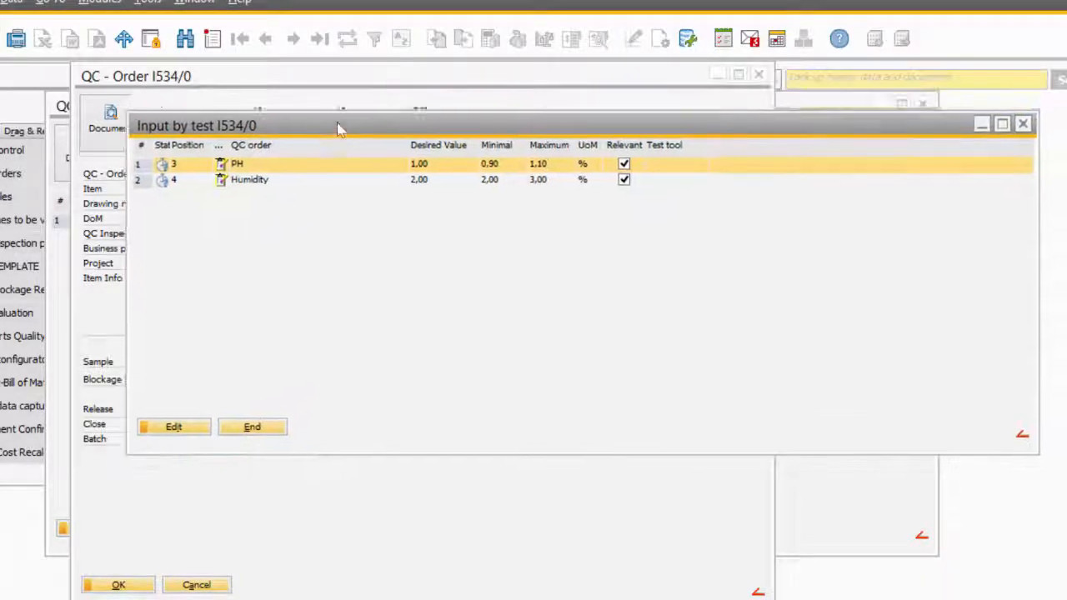
double_click(282, 168)
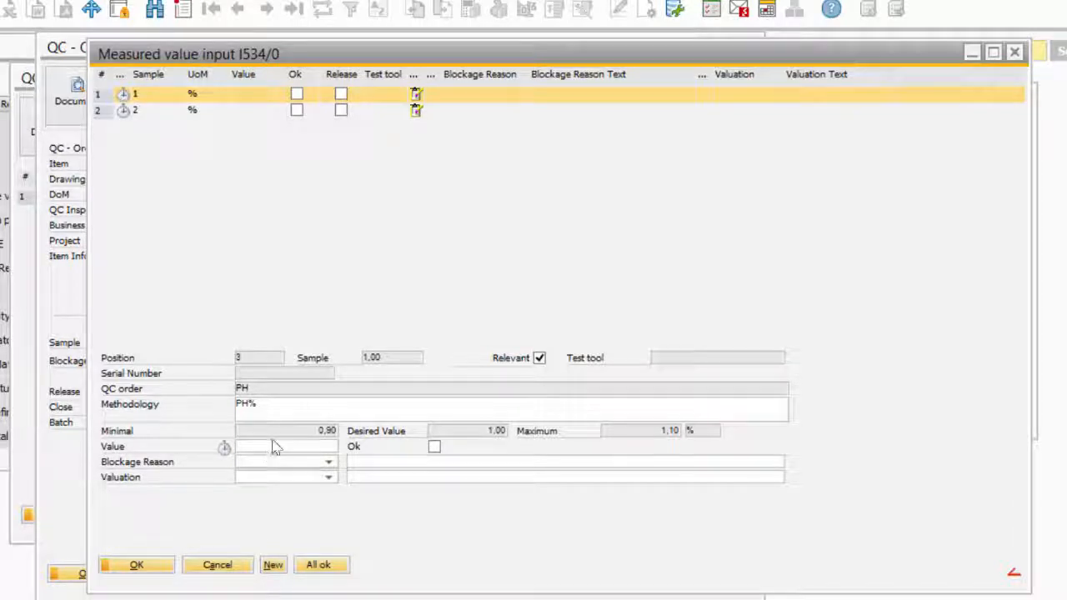
key("Tab")
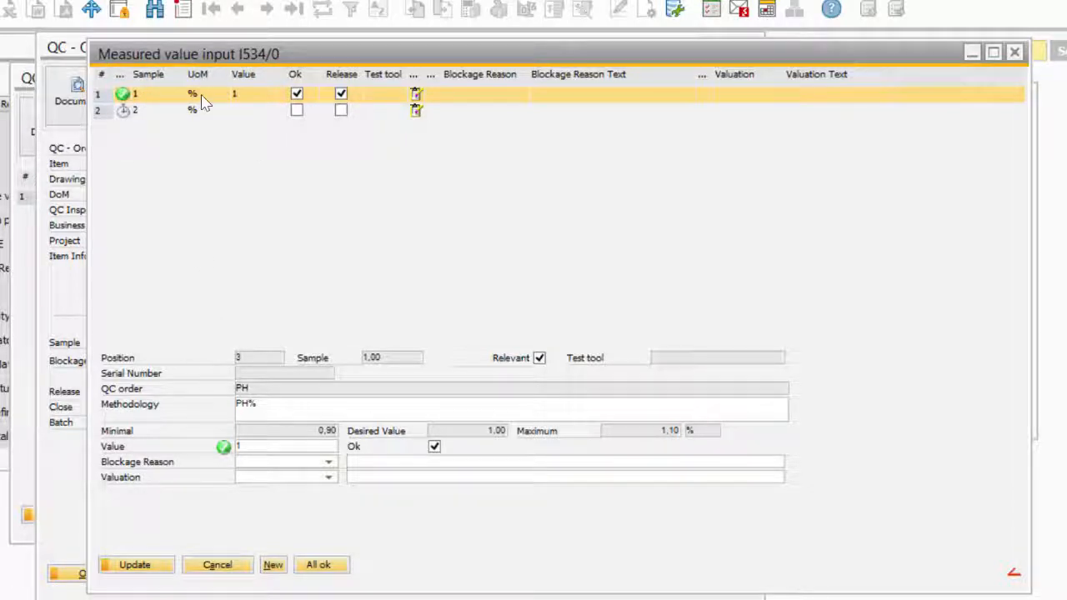
Step: Try a PH value of 2 for sample 2, replace it with 1 and save the PH measurements
left_click(164, 114)
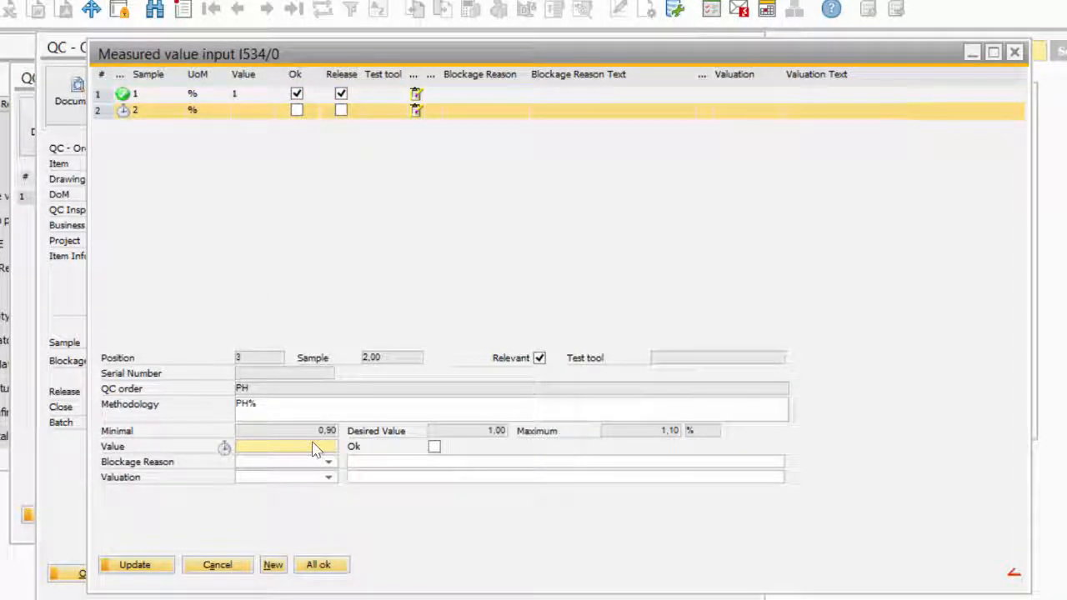
type("2")
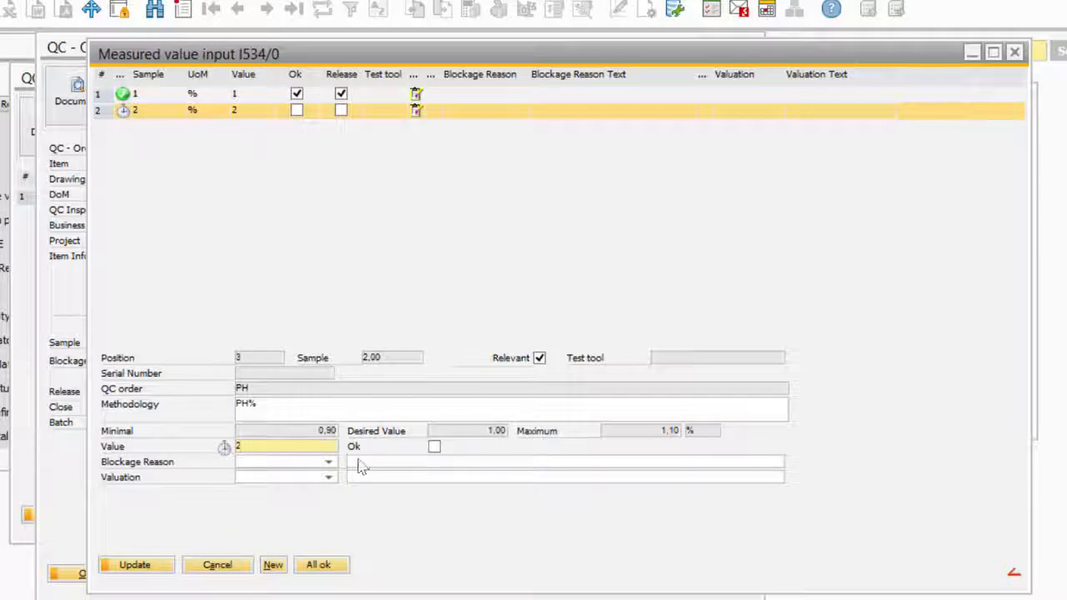
left_click_drag(292, 447, 188, 442)
type("1")
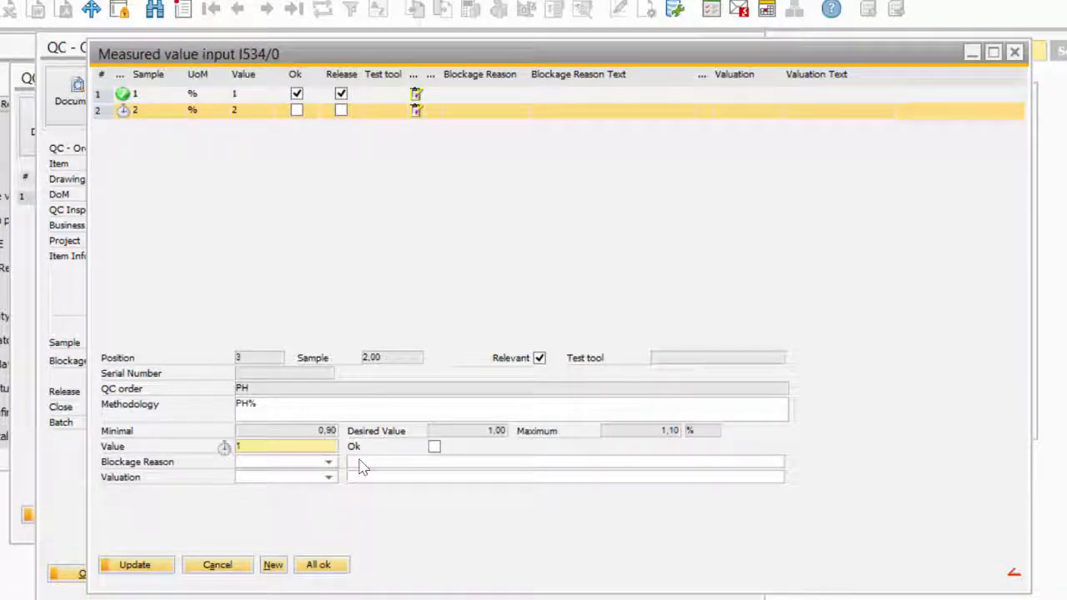
key("Tab")
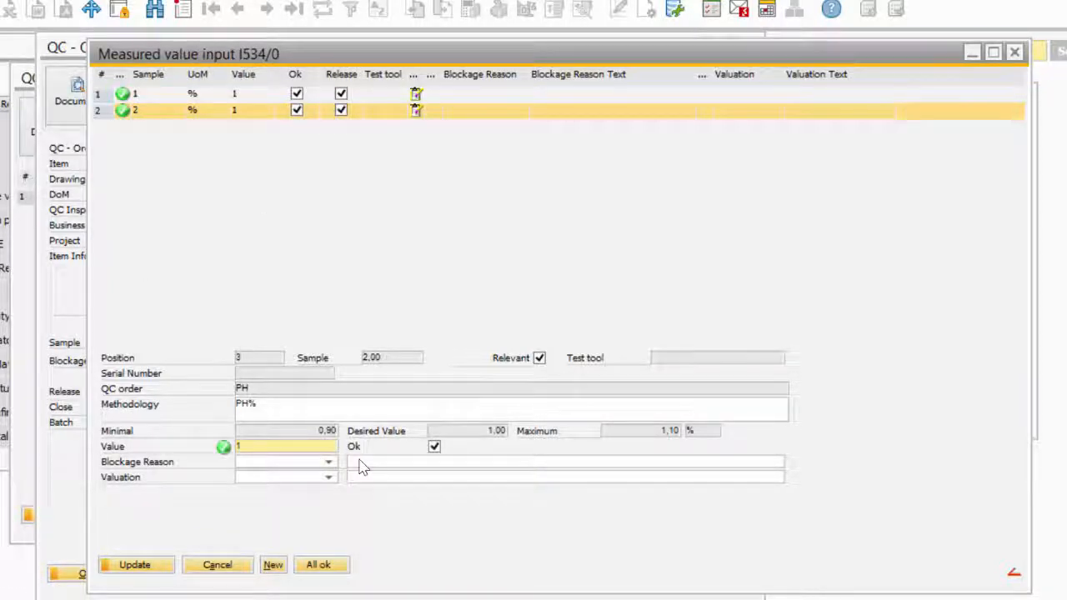
left_click(155, 565)
left_click(158, 560)
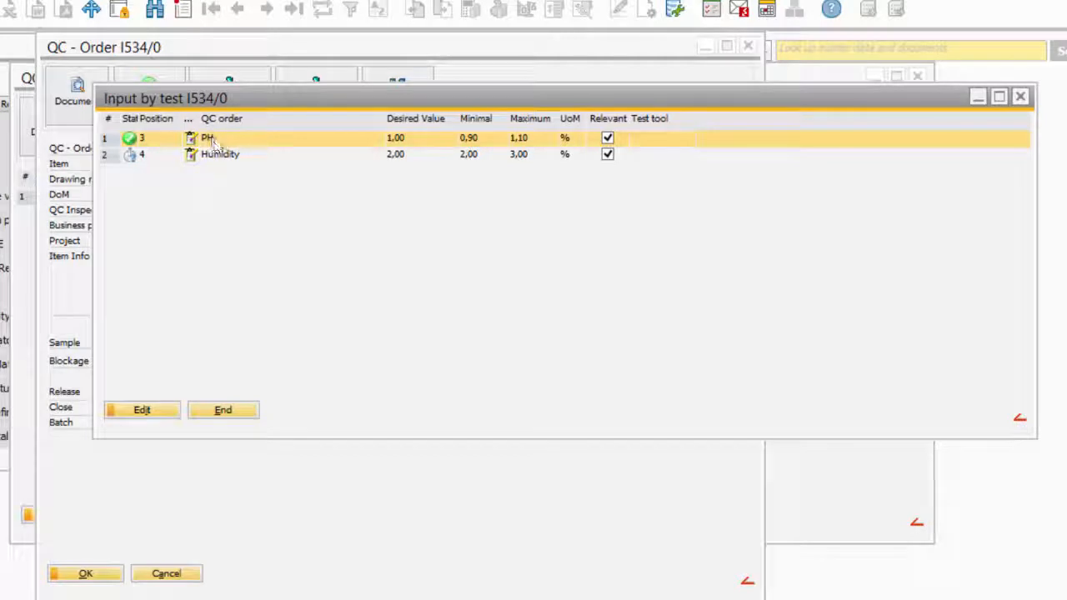
Step: Record humidity values of 3 for sample 1 and 2 for sample 2, save them and end the input by test
left_click(239, 160)
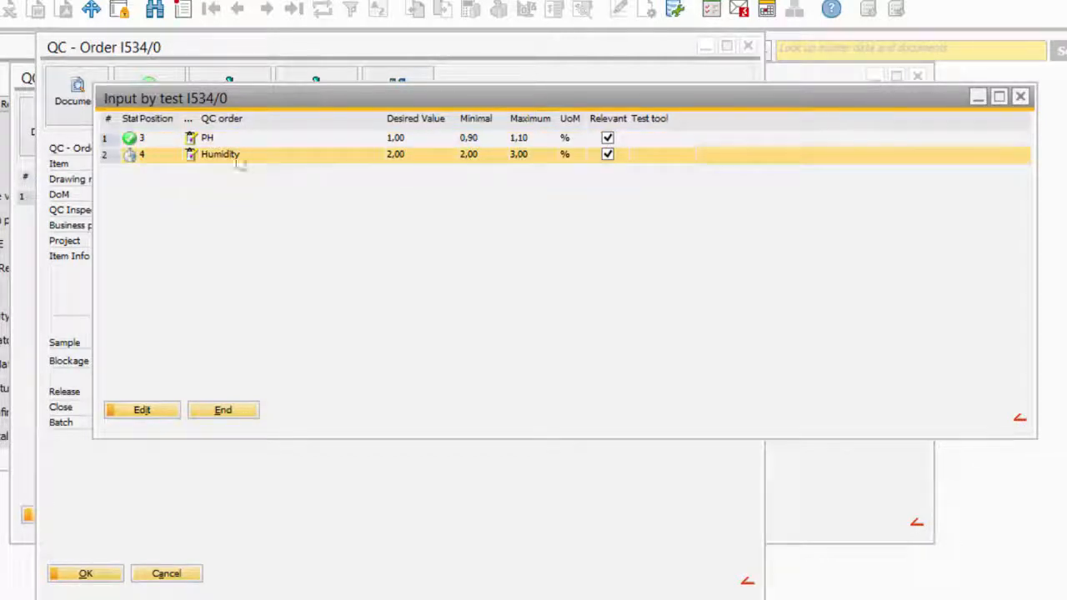
double_click(239, 162)
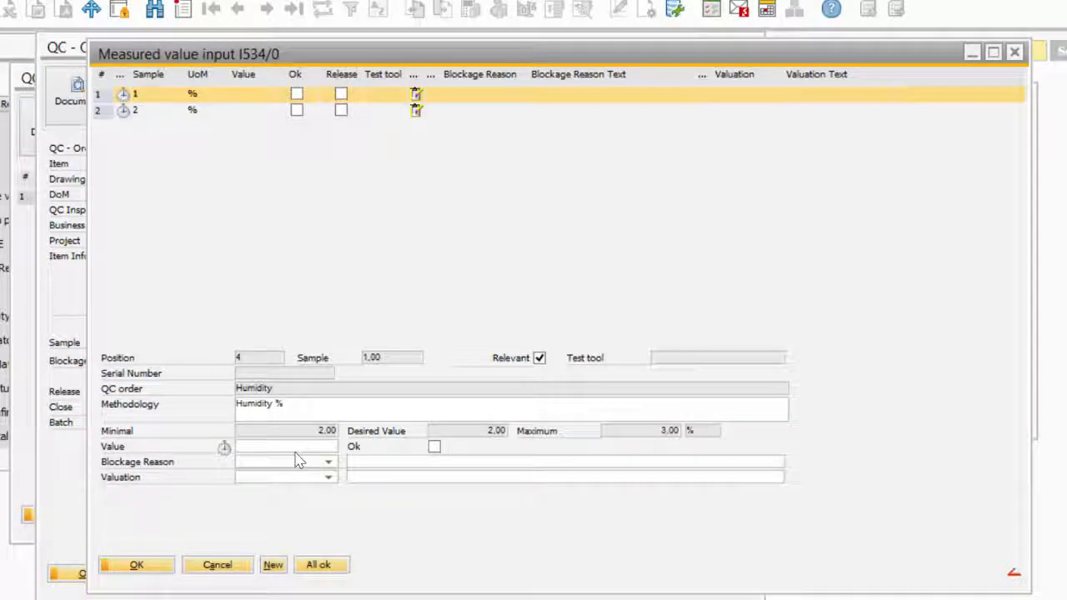
type("3")
left_click(197, 116)
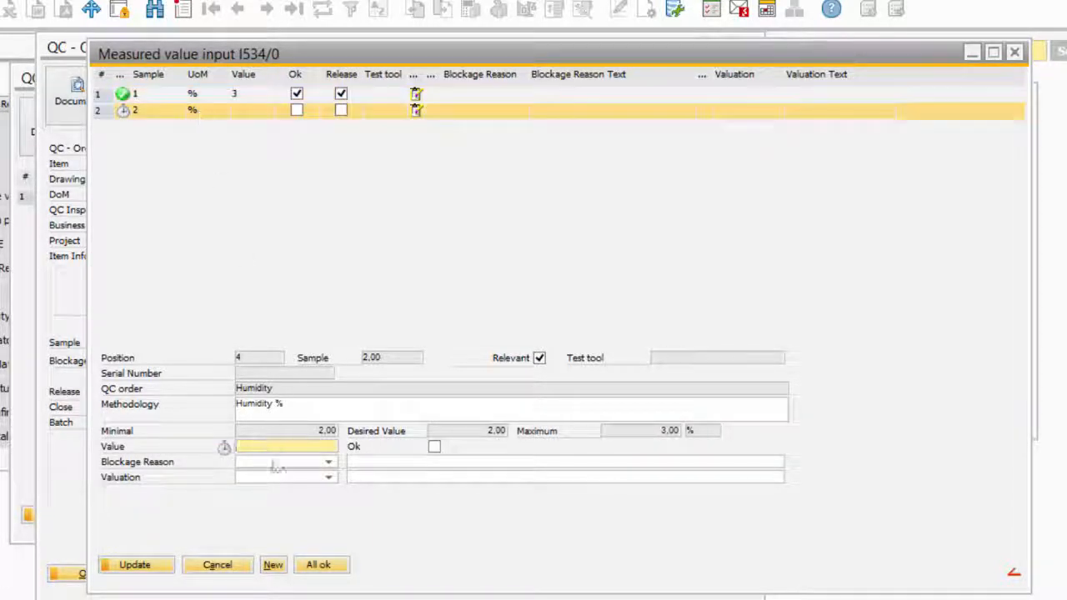
type("2")
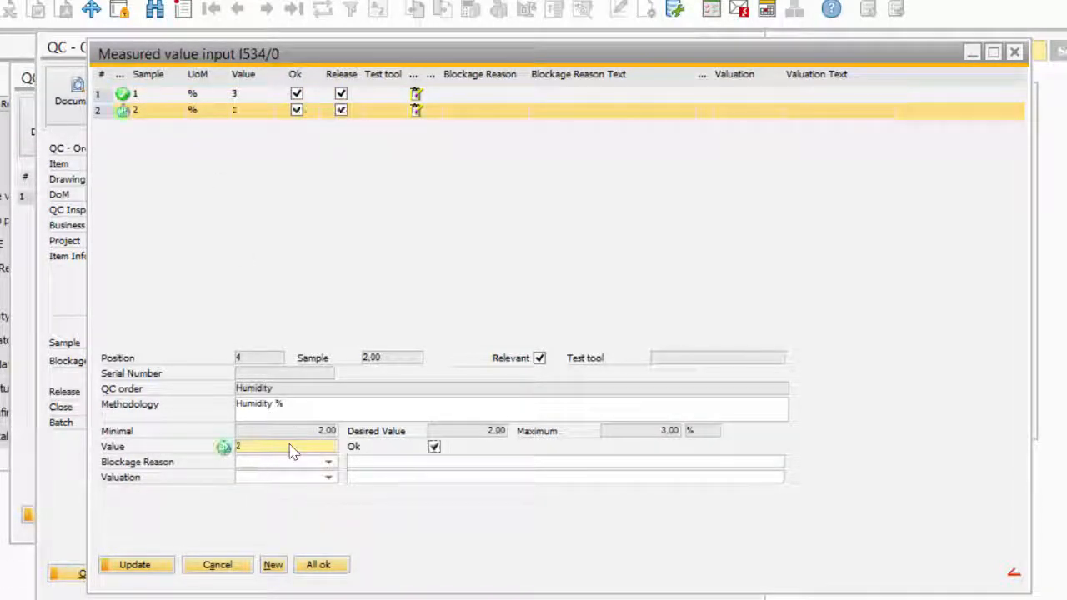
left_click(136, 567)
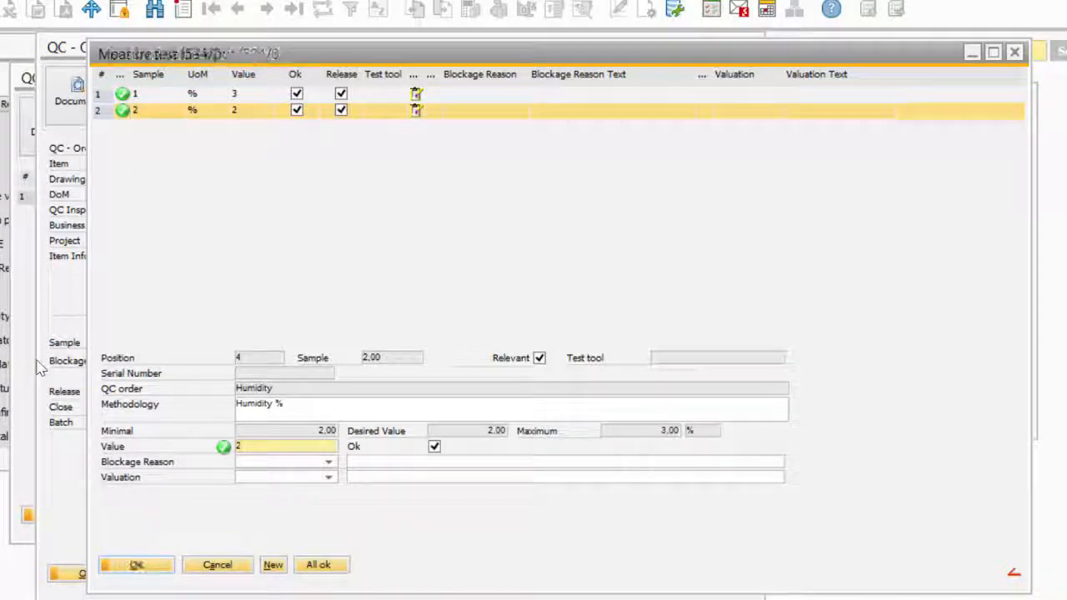
left_click(135, 567)
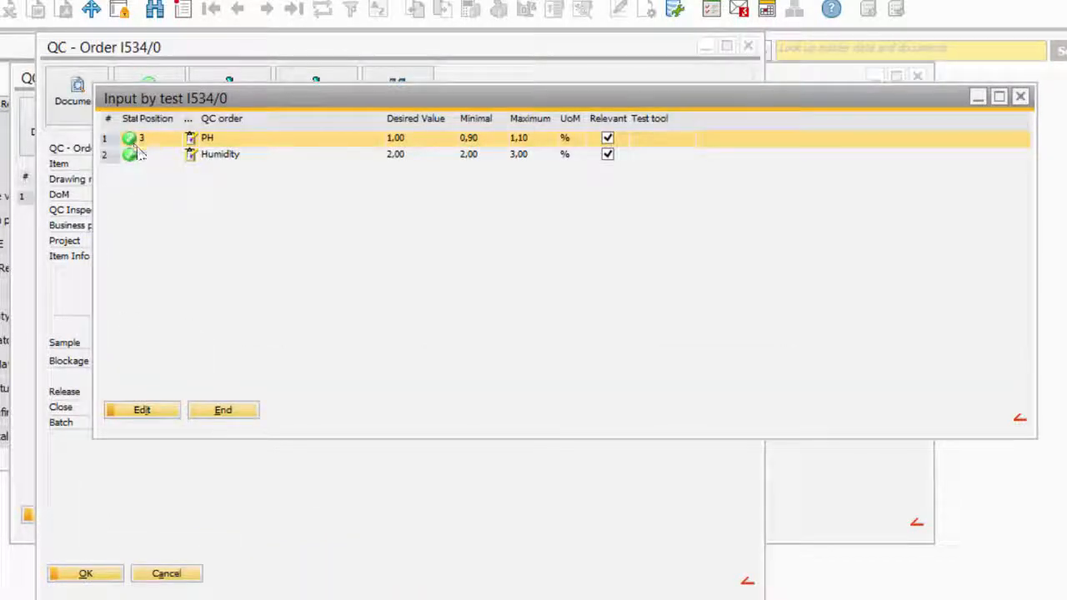
left_click(224, 410)
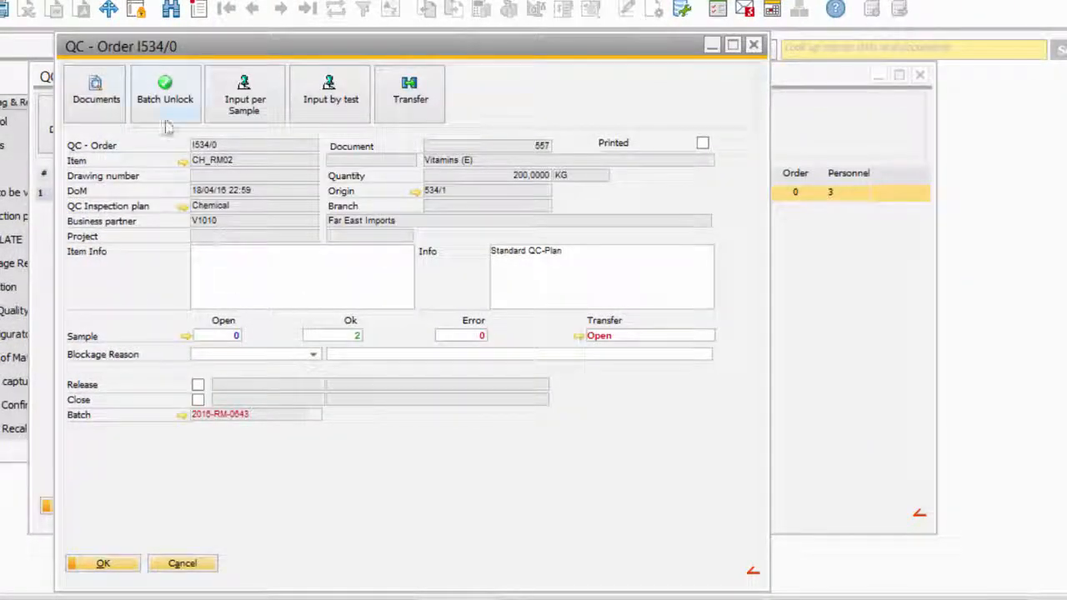
Step: Release the QC order, sign electronically with the personnel password and save the order
left_click(197, 385)
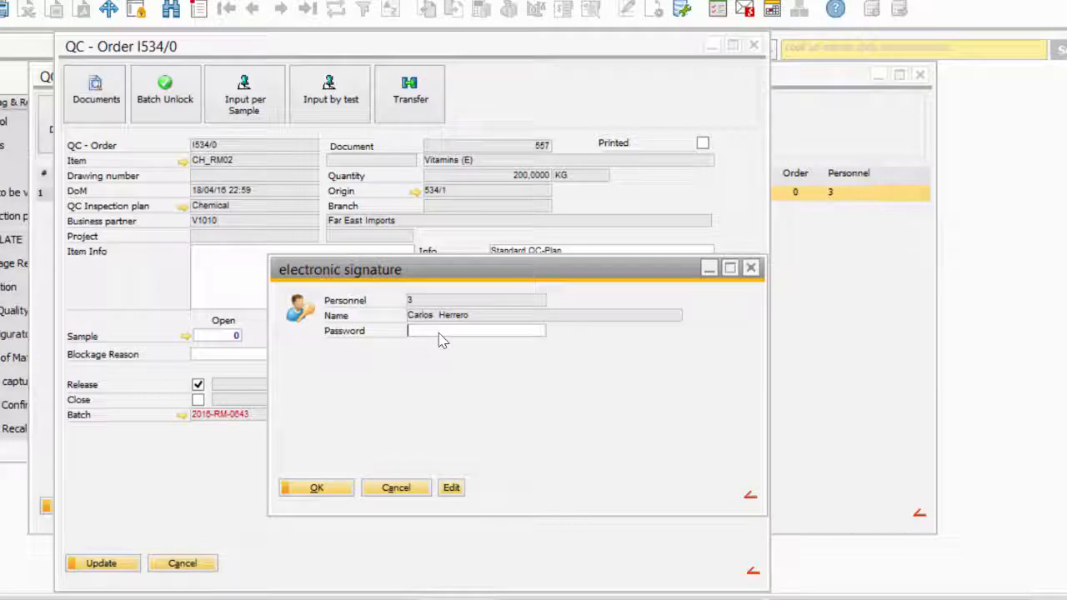
type("•••••")
left_click(331, 490)
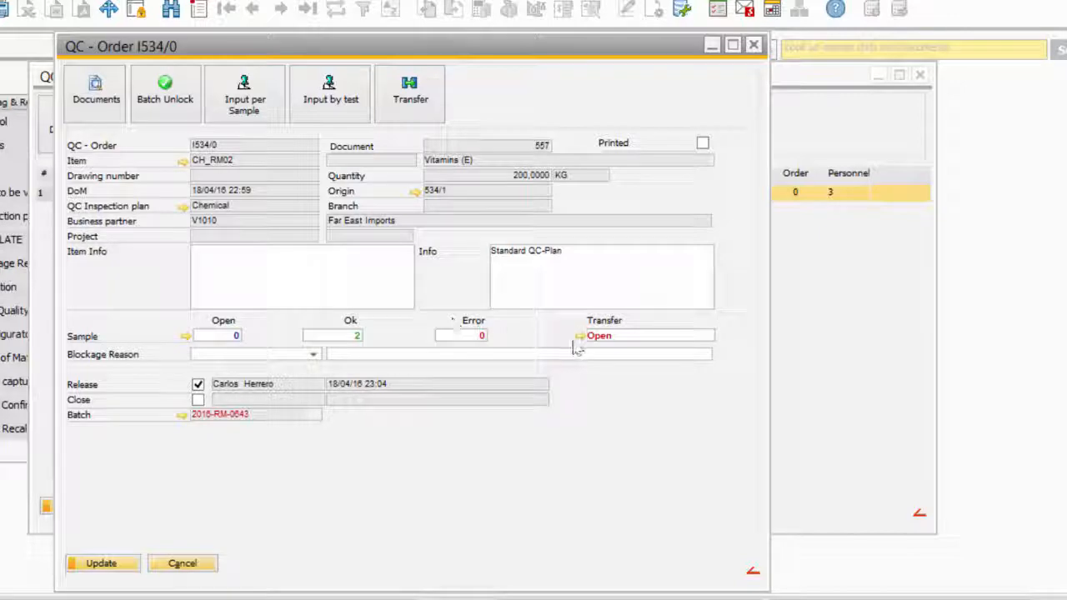
left_click(102, 564)
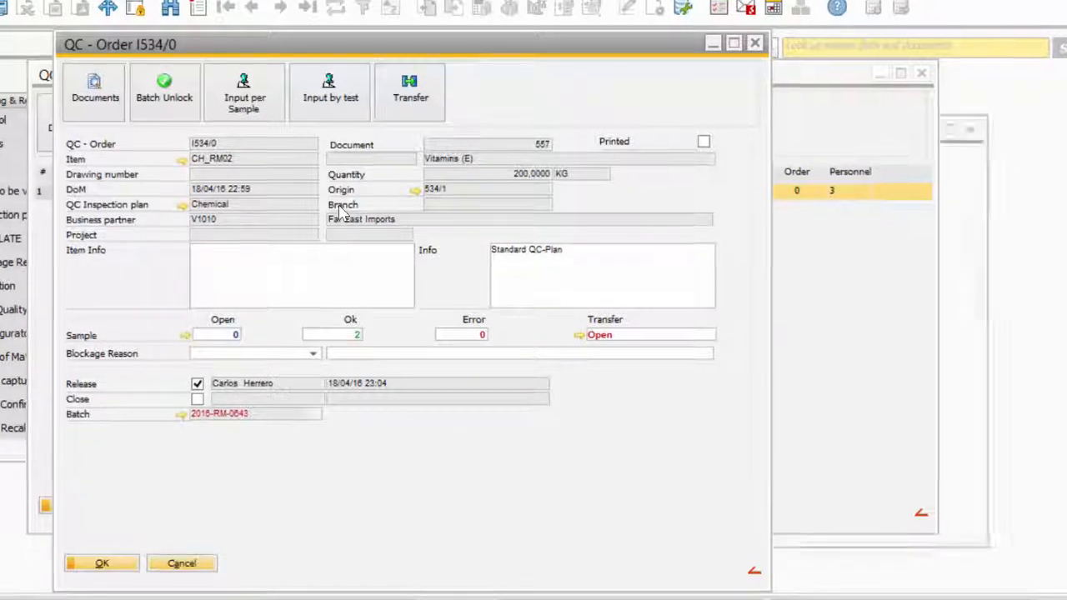
Step: Review the target item and batch options of the order's quality control transfer, and leave it without booking
left_click(581, 336)
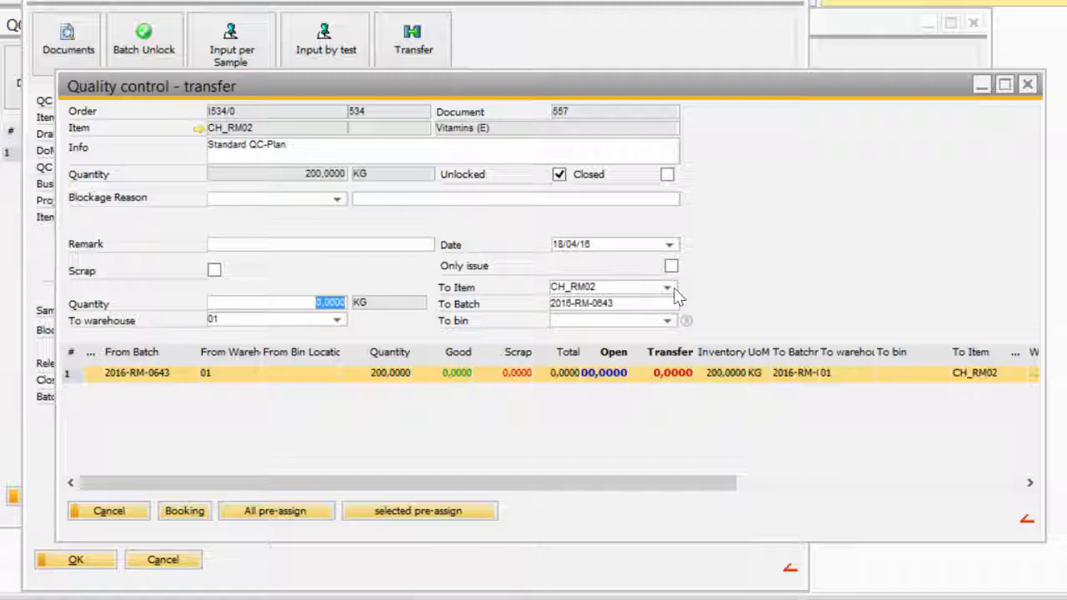
left_click(667, 288)
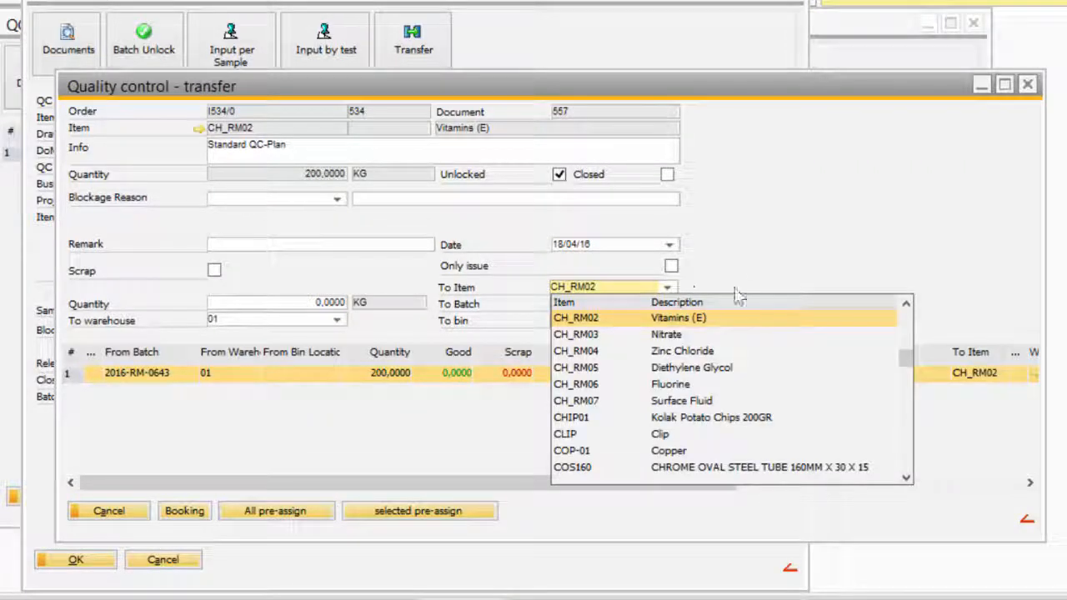
left_click(749, 260)
left_click(599, 307)
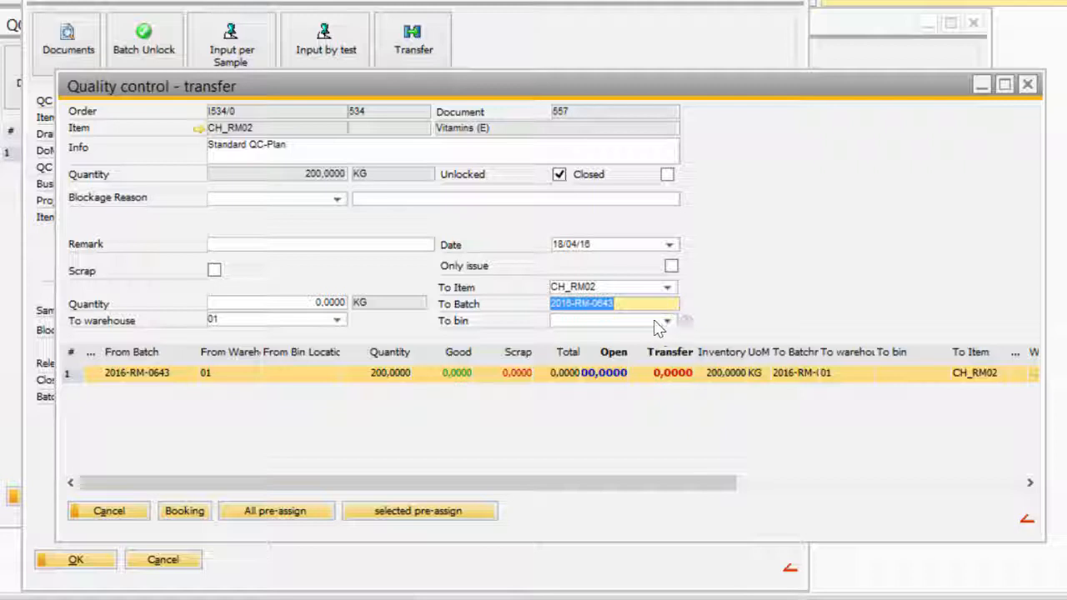
key("Escape")
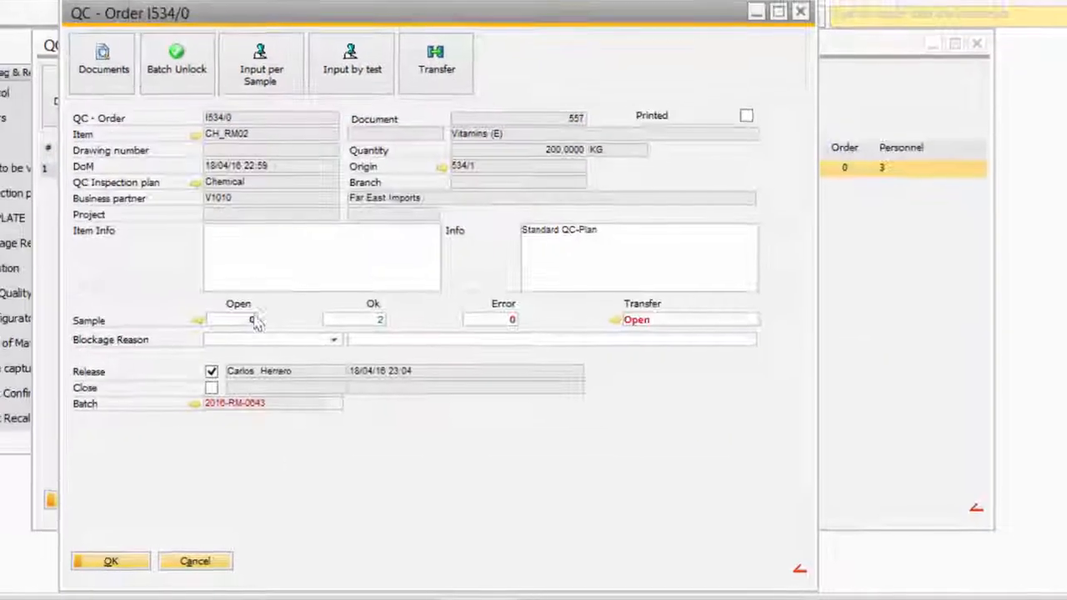
Step: Mark the QC order as closed, free its batch and save the order
left_click(222, 391)
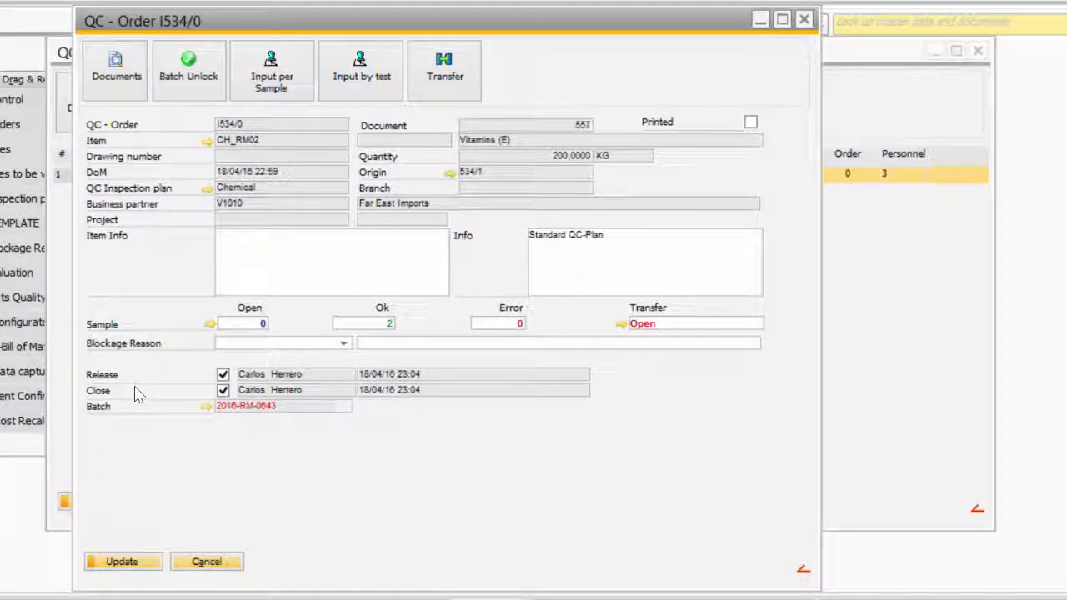
left_click(180, 78)
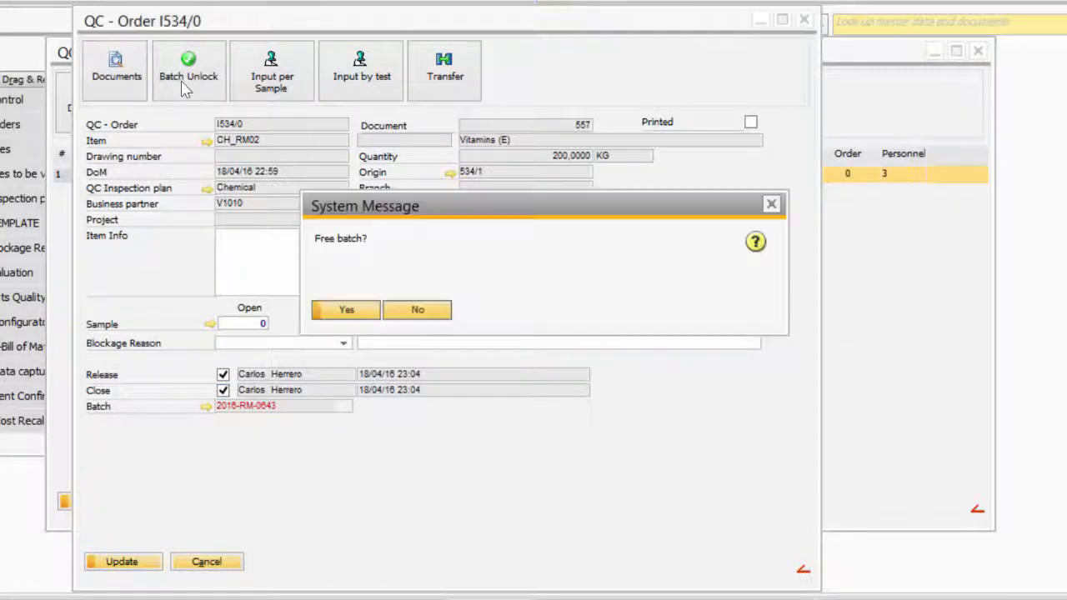
left_click(355, 315)
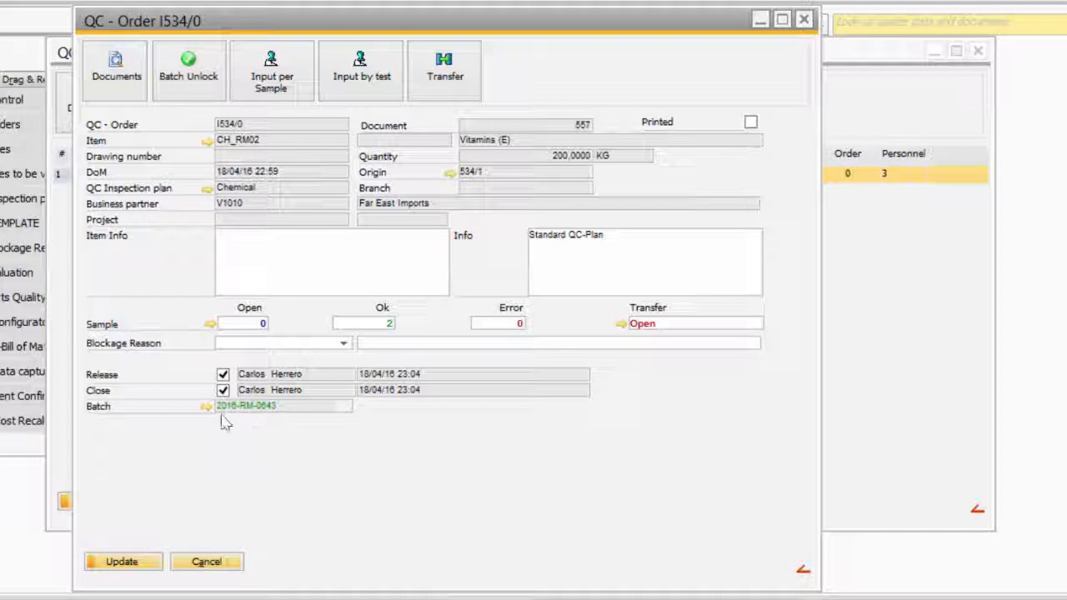
left_click(125, 564)
left_click(125, 564)
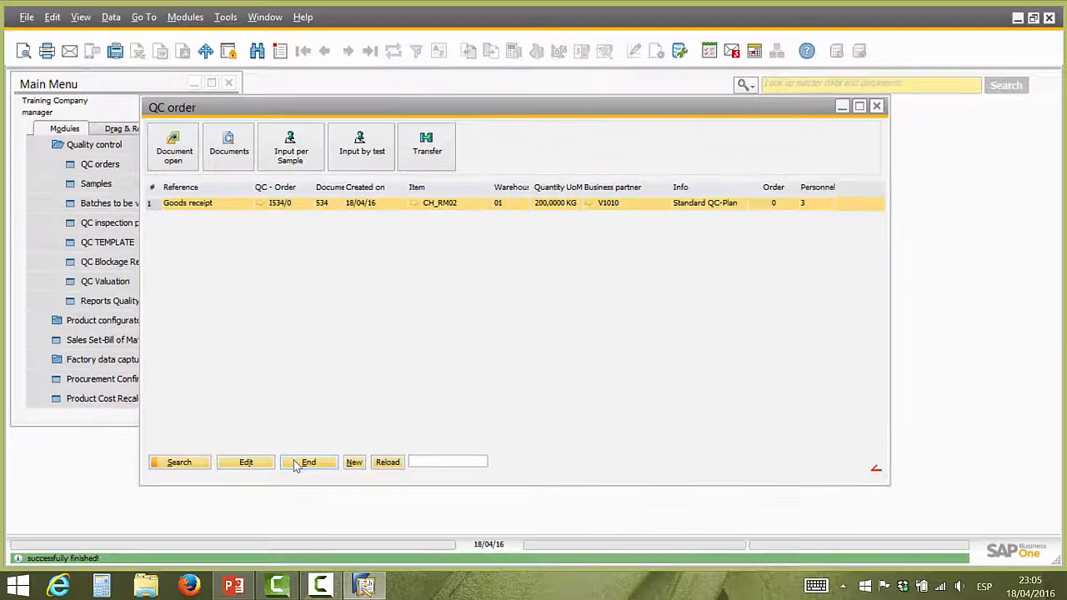
Step: Close the QC order list, reopen it to check for remaining orders and close it again
left_click(260, 501)
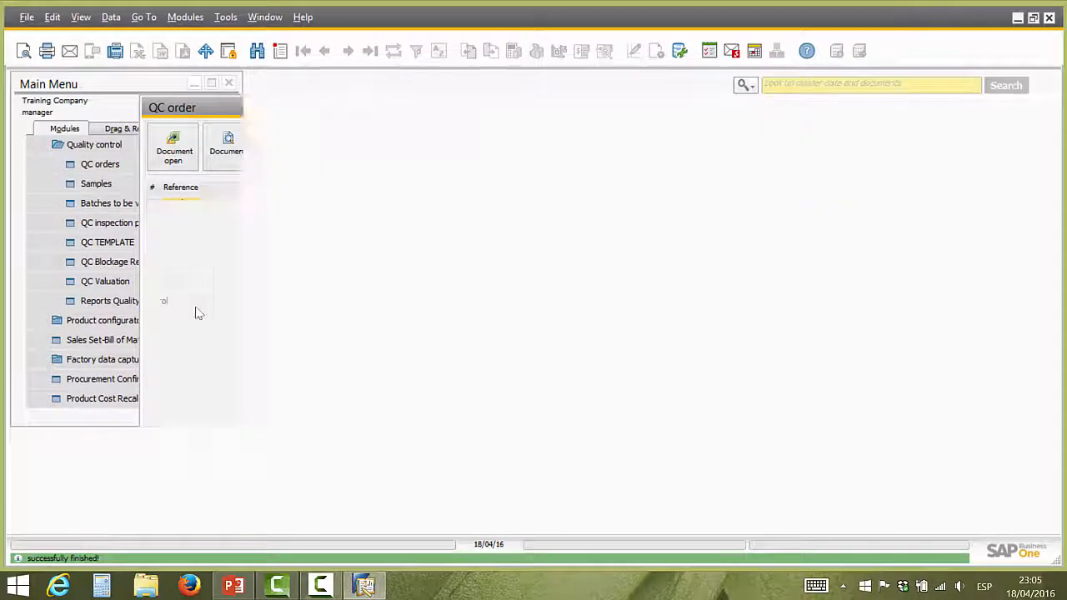
left_click(136, 167)
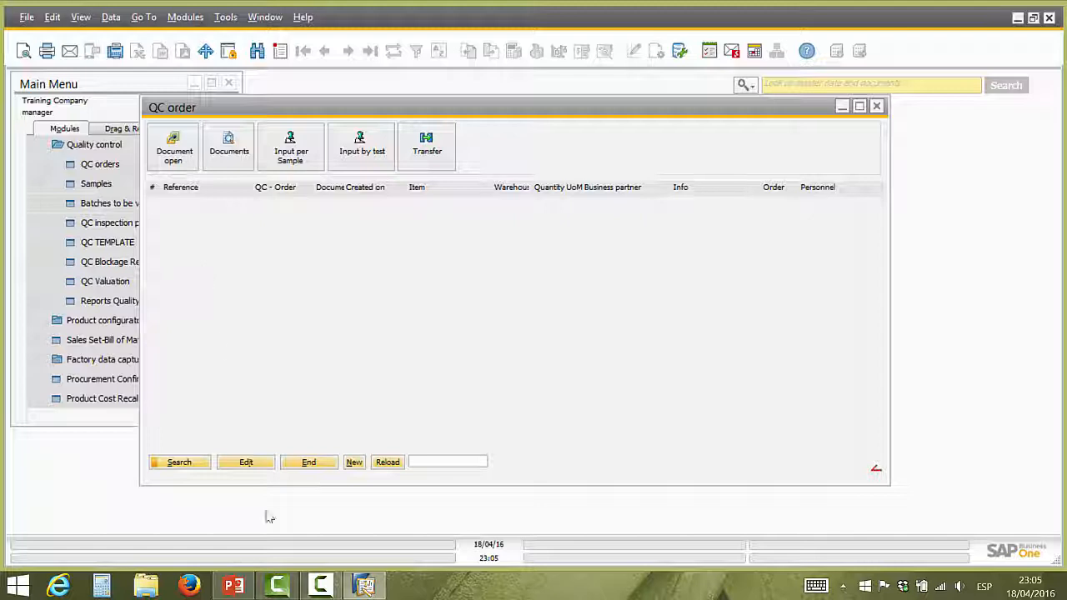
left_click(307, 466)
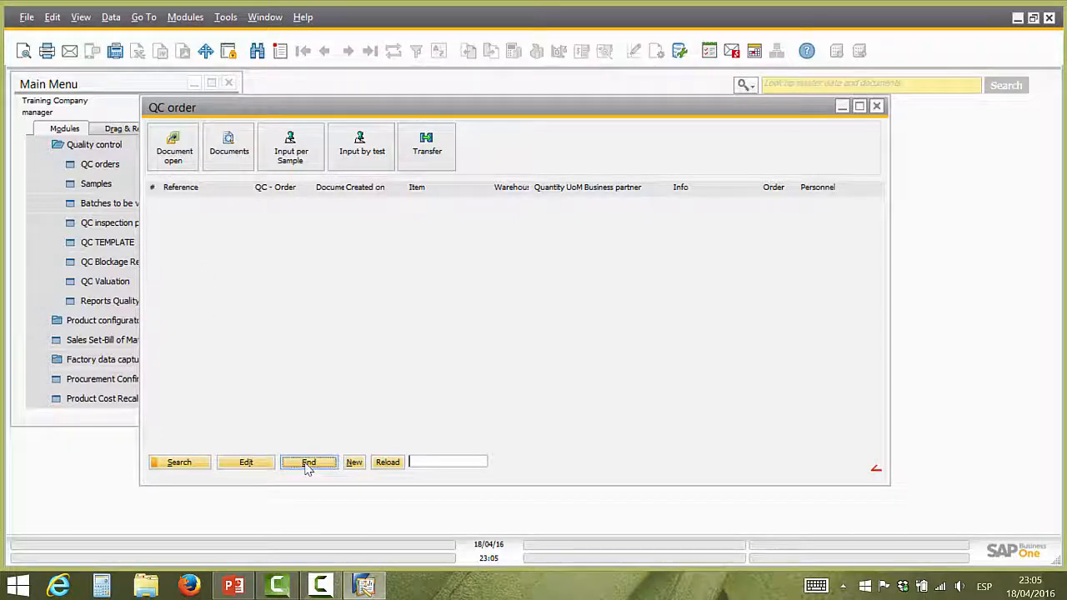
Step: Open the Work Orders list of the Production module
scroll(205, 223, "up", 5)
left_click(90, 301)
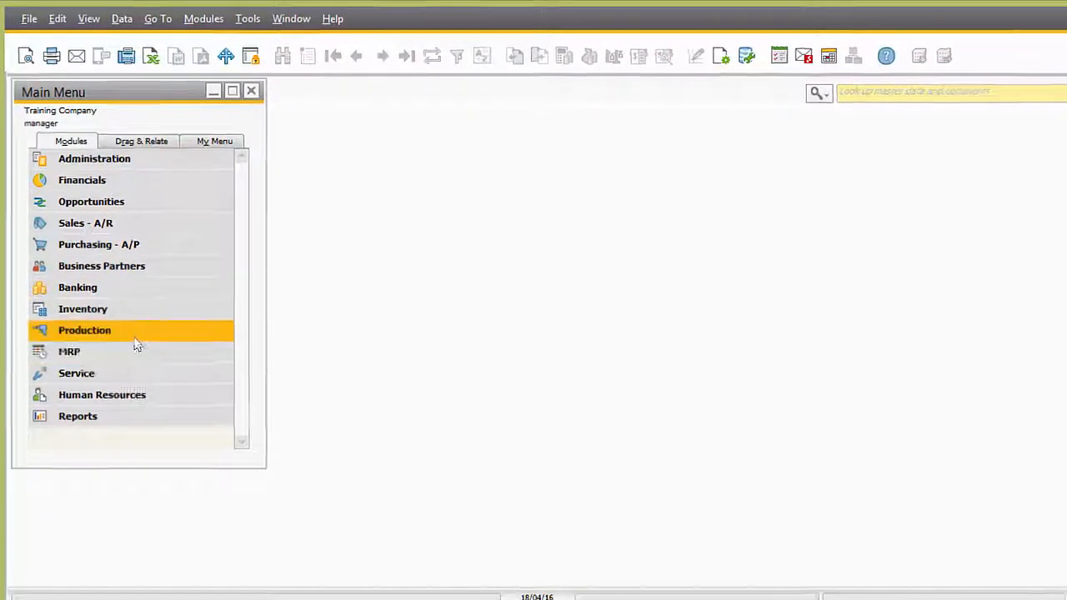
left_click(140, 350)
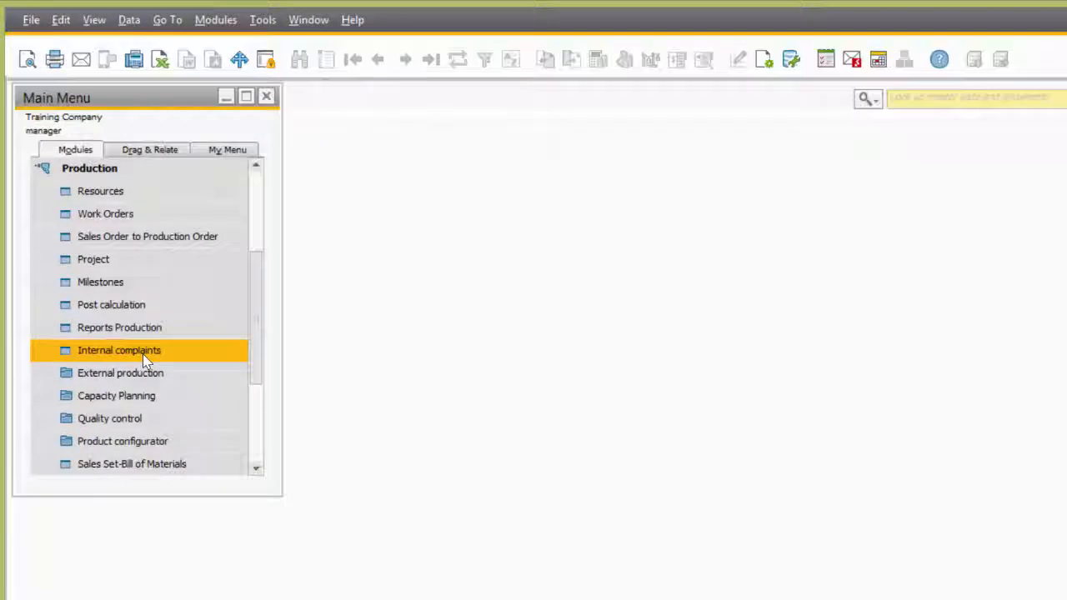
left_click(128, 219)
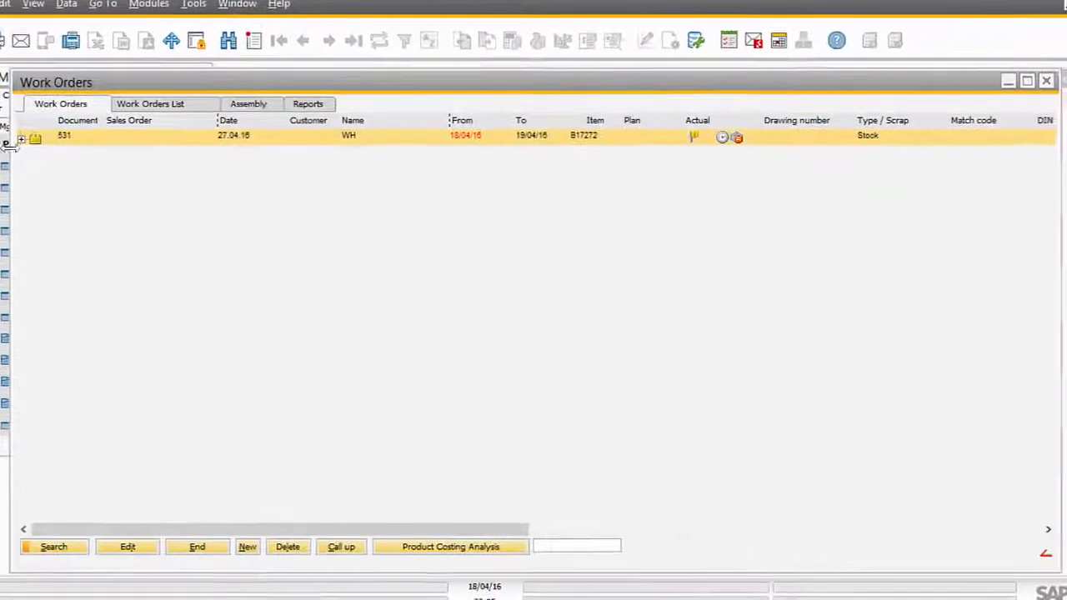
Step: Expand the work order for item B17272 and review its materials and the Milling operation's details
left_click(16, 137)
left_click(44, 149)
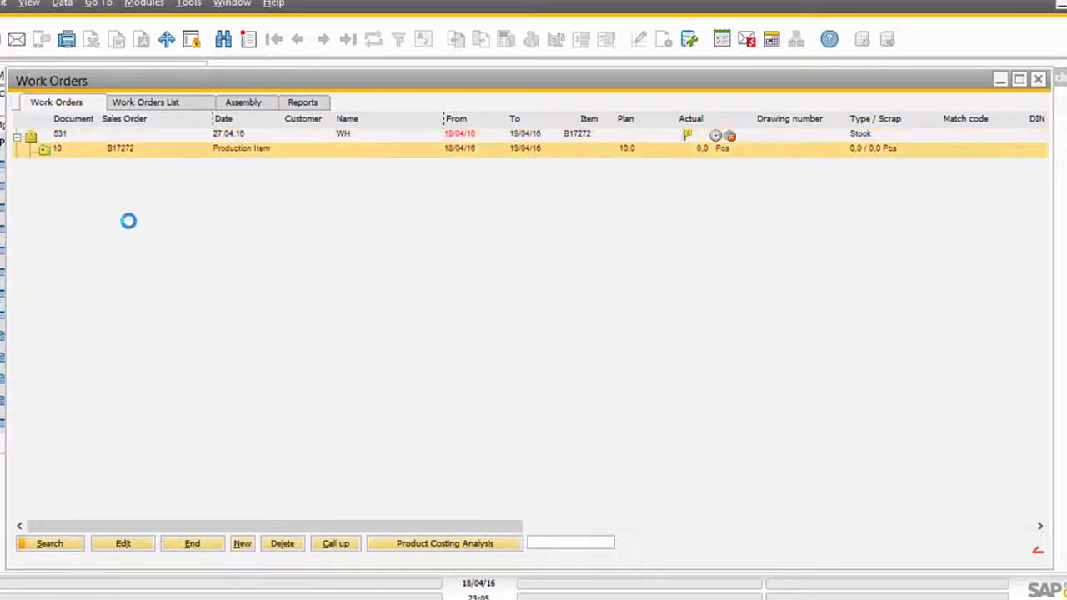
scroll(149, 226, "up", 3)
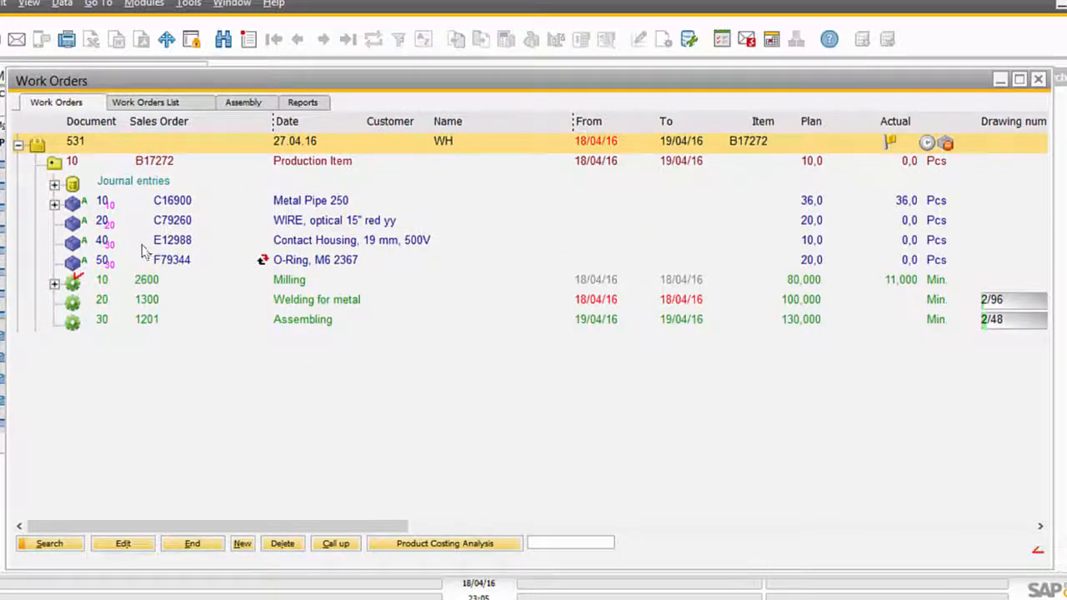
left_click(161, 284)
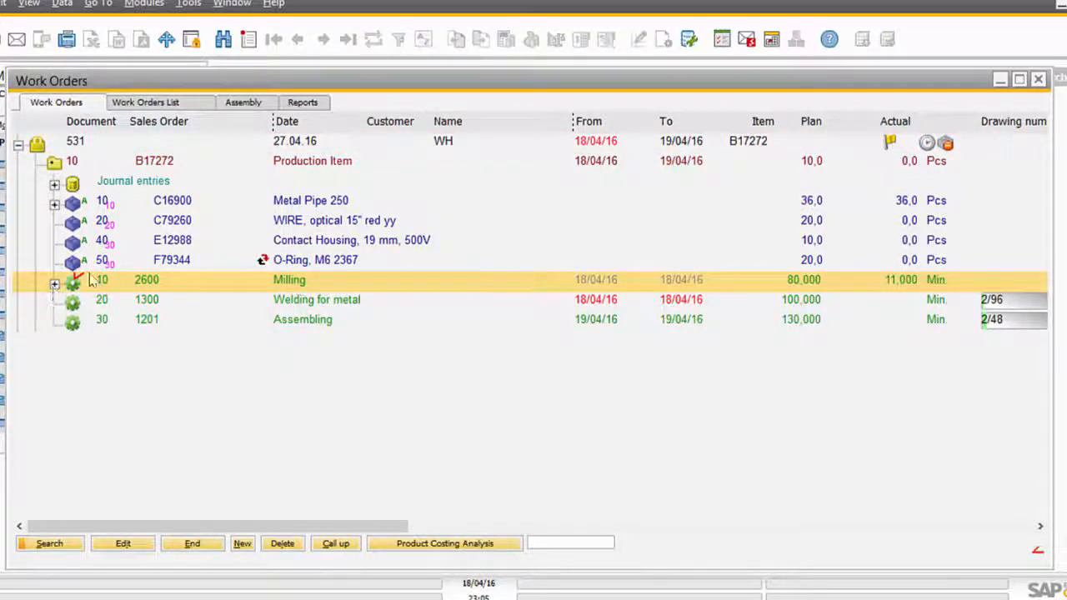
left_click(54, 285)
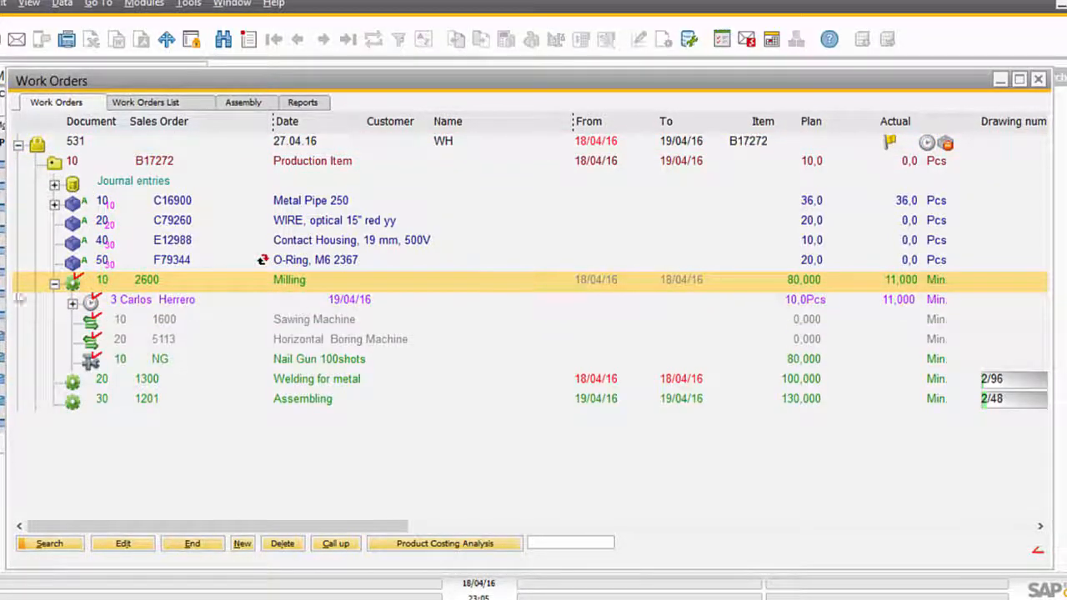
left_click(53, 285)
left_click(115, 204)
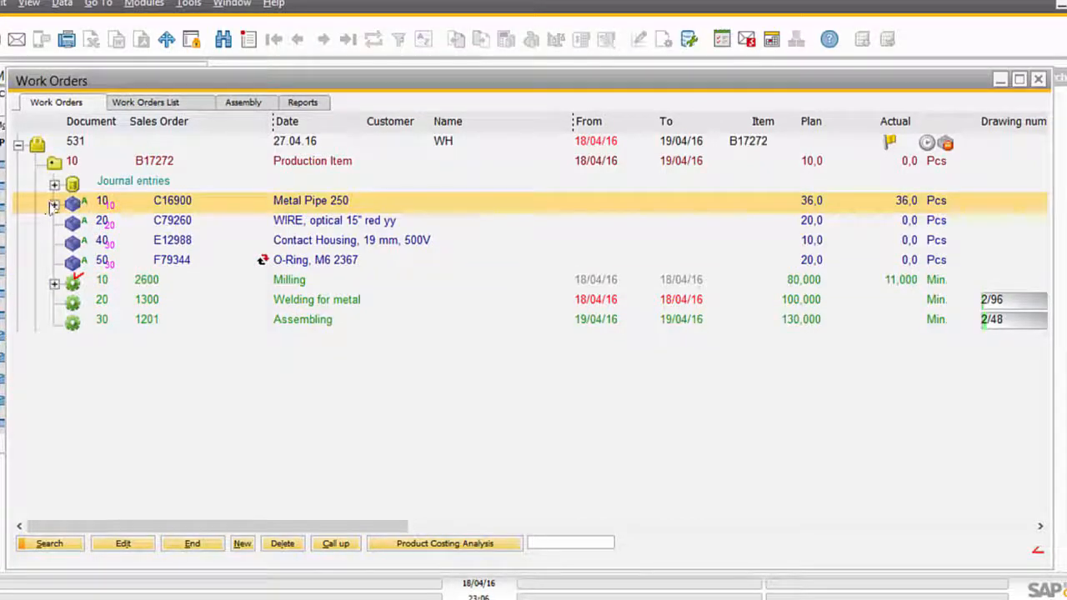
left_click(157, 223)
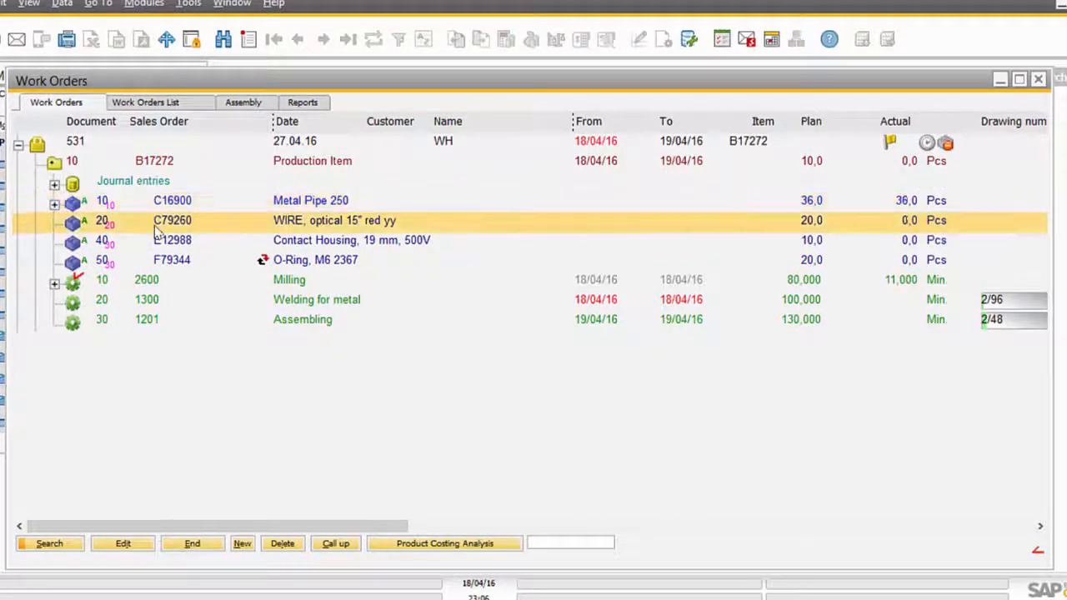
Step: Assign QC inspection plan S001 to the Welding for metal operation, update it and close the operation
left_click(165, 305)
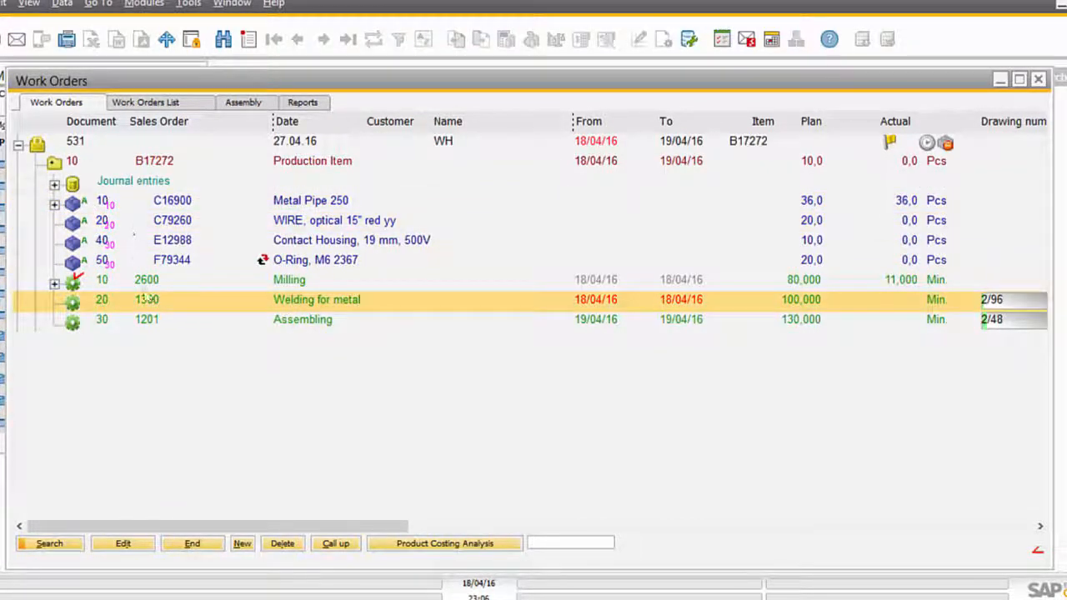
double_click(613, 299)
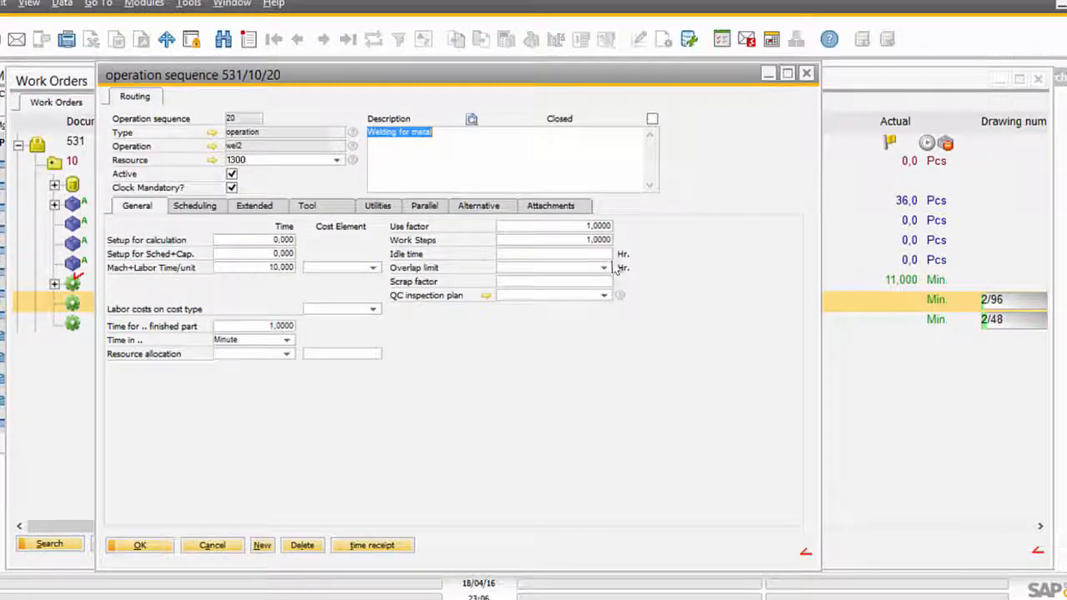
left_click(604, 296)
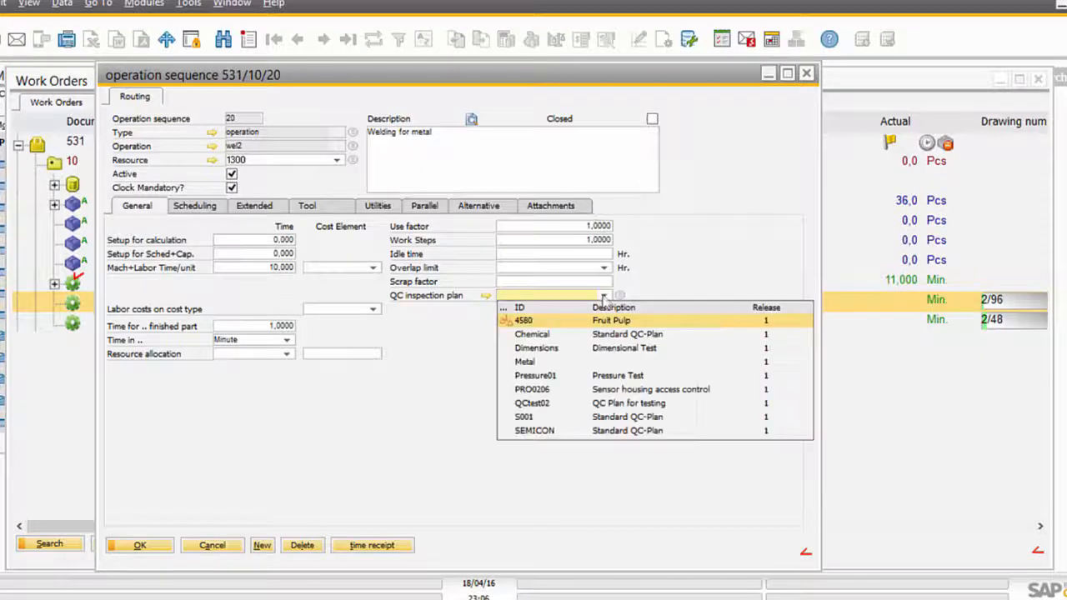
left_click(631, 417)
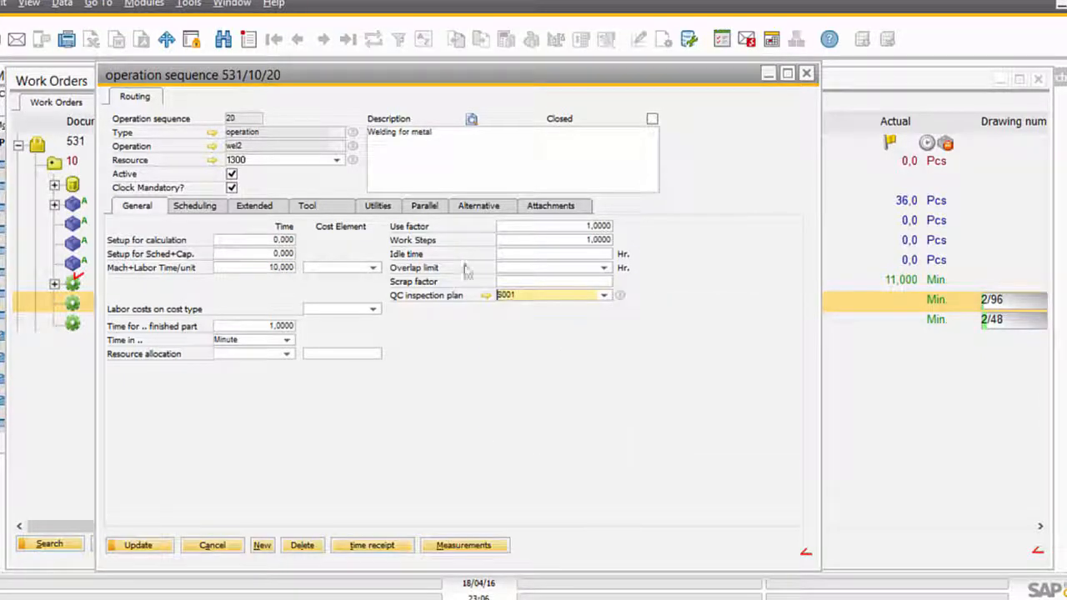
left_click(137, 547)
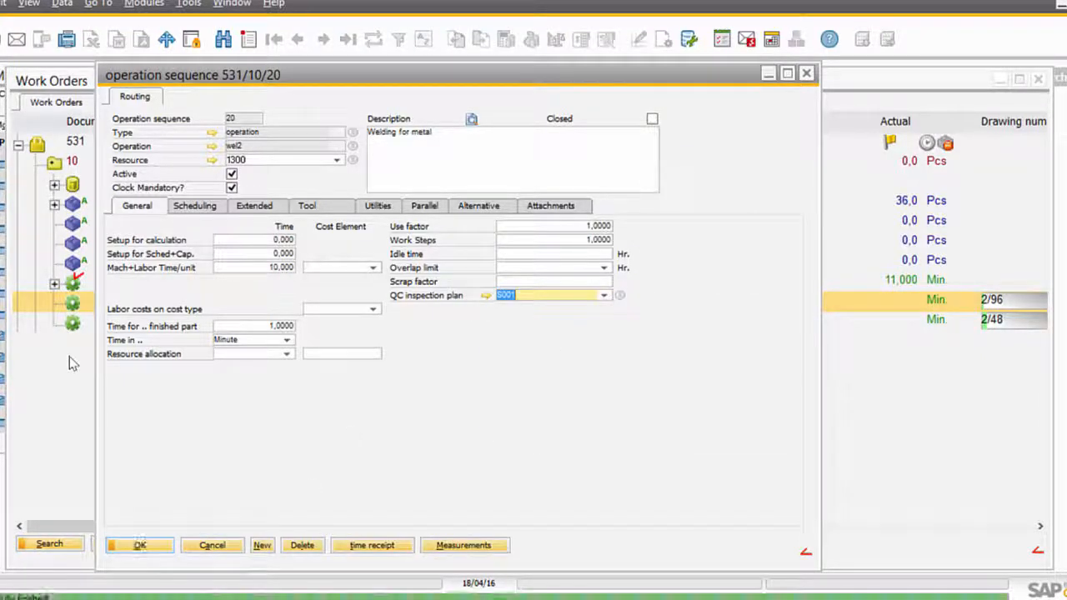
left_click(139, 544)
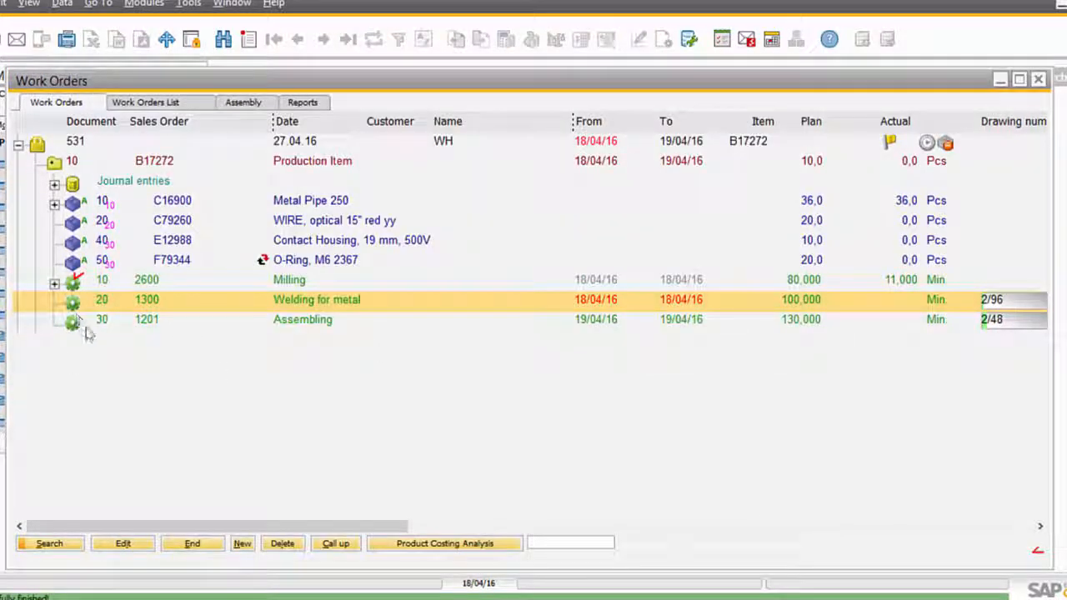
Step: Preview the work order's printed report, examine the barcodes of its routing operations, and close the preview
left_click(298, 325)
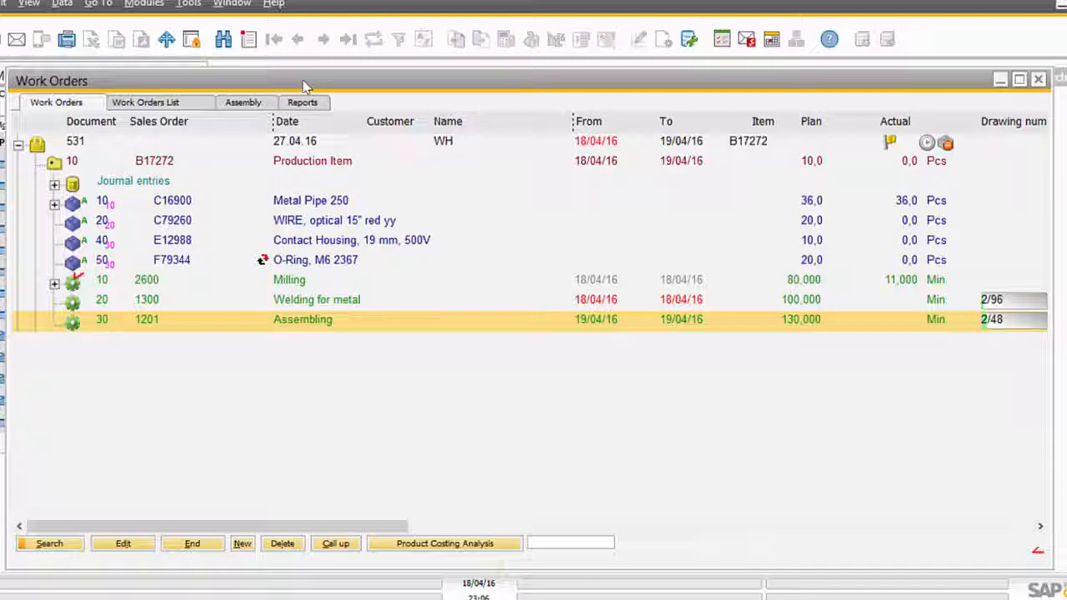
left_click(141, 141)
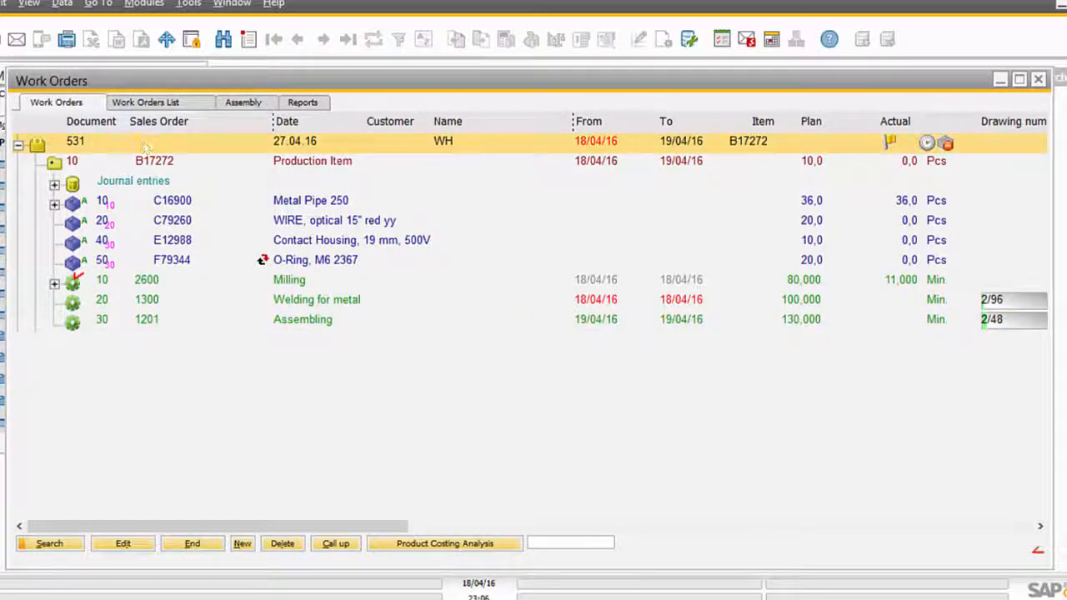
left_click(109, 397)
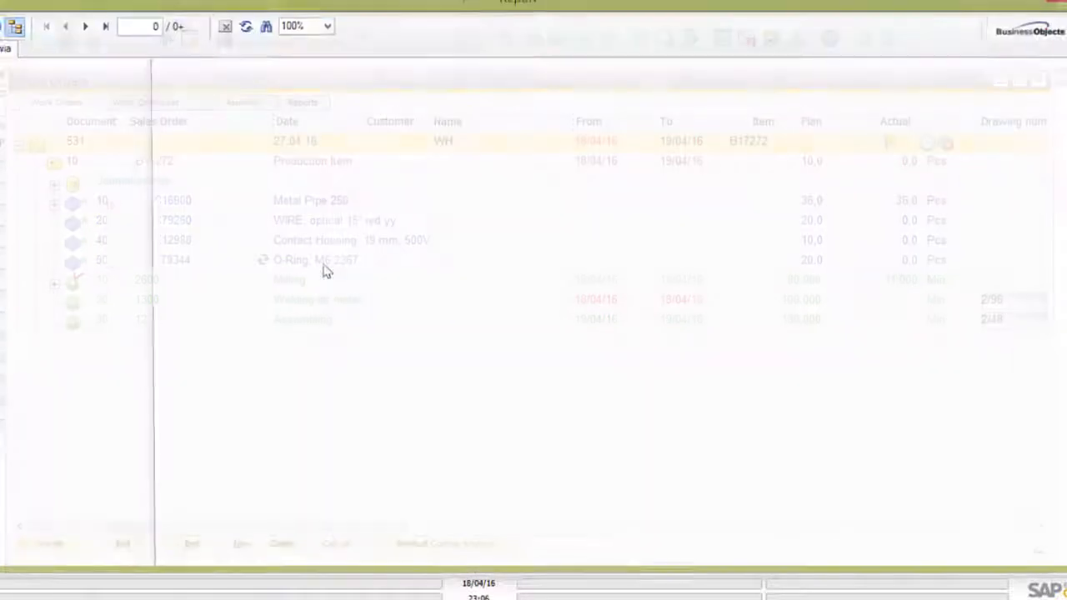
scroll(897, 366, "down", 8)
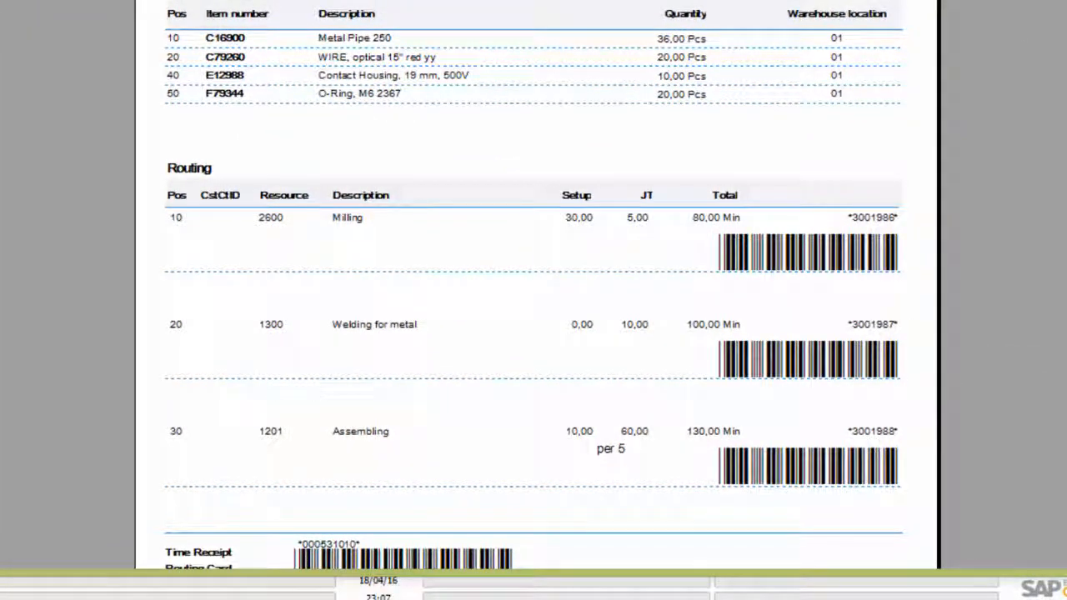
key("Escape")
Step: Move the work order list out of the way, search the menu functions for "term" and open the Terminal
left_click_drag(772, 64, 777, 146)
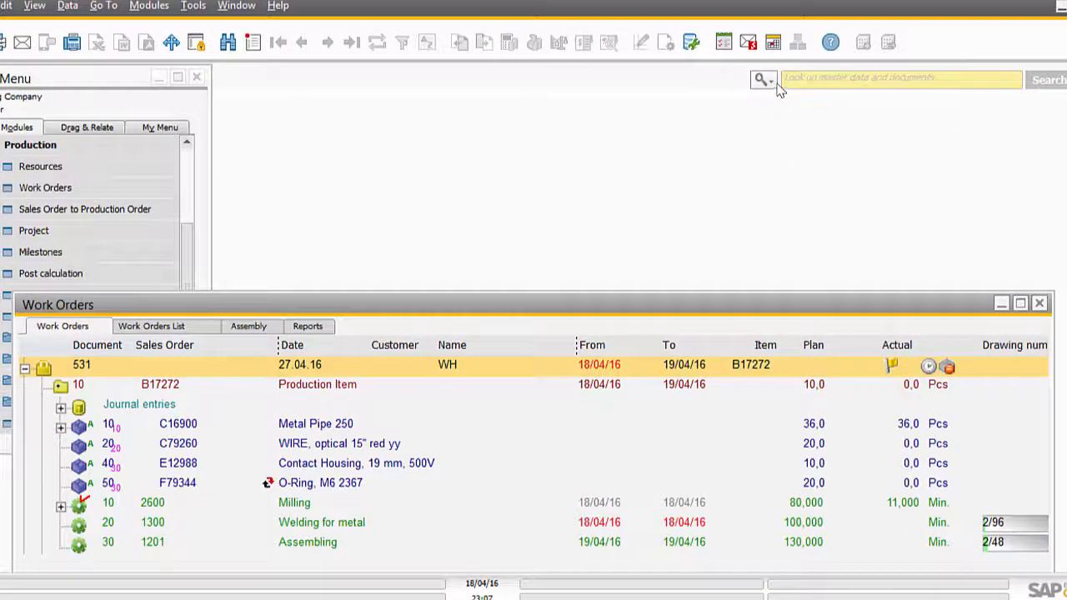
left_click(766, 78)
left_click(817, 114)
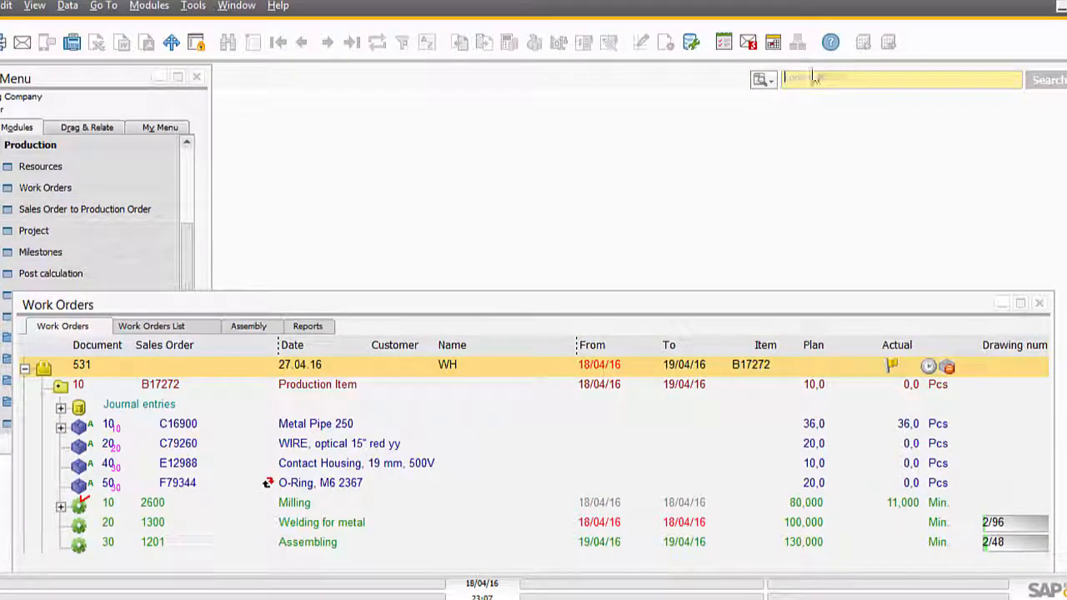
type("term")
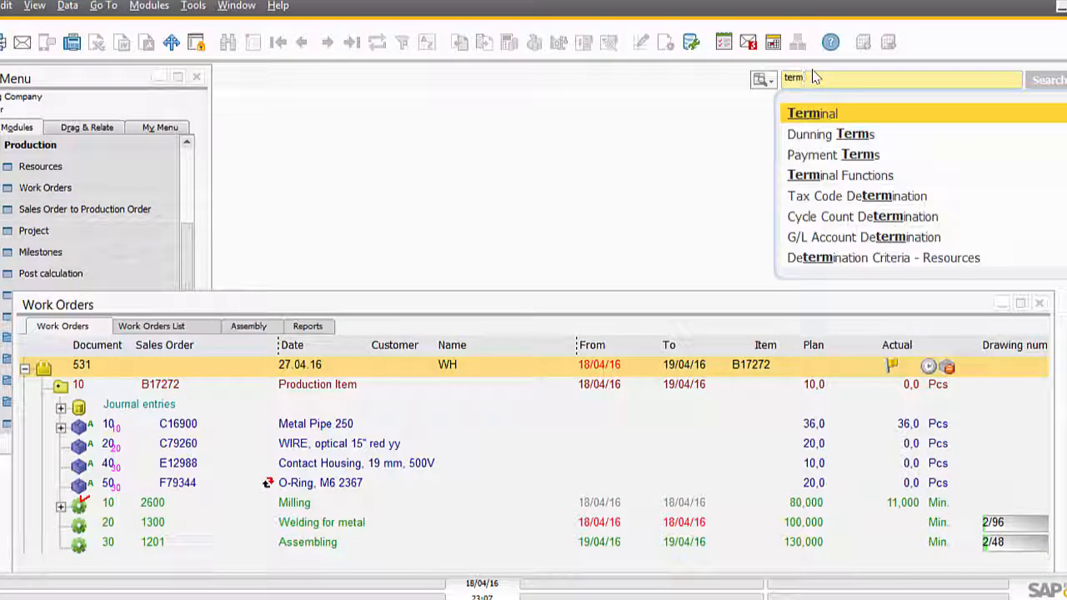
left_click(829, 116)
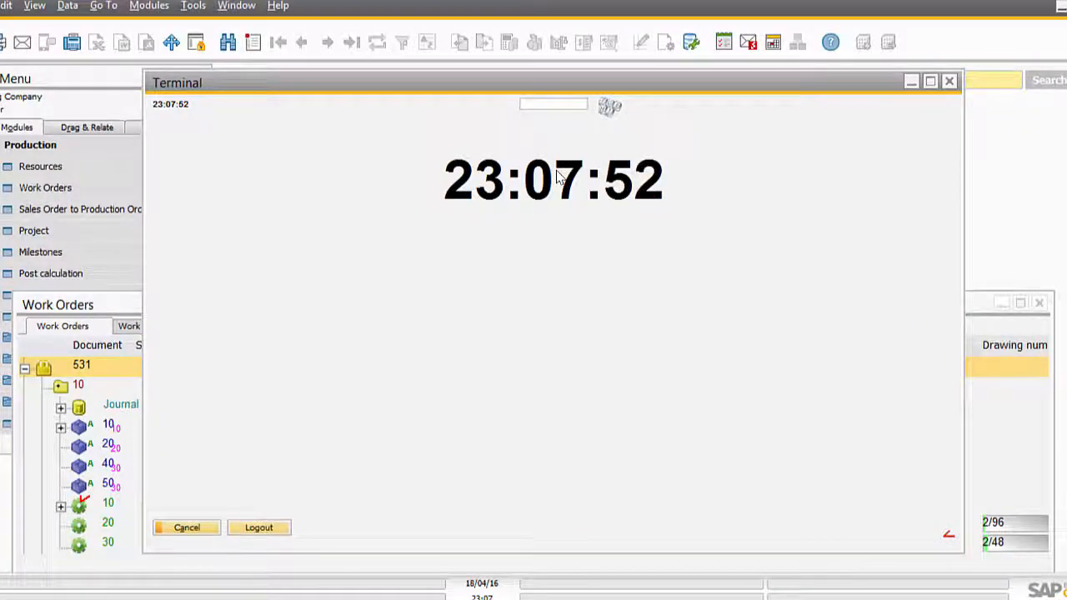
Step: Log on to the terminal with the employee's personnel number and open a Production Time Receipt
type("3")
key("Return")
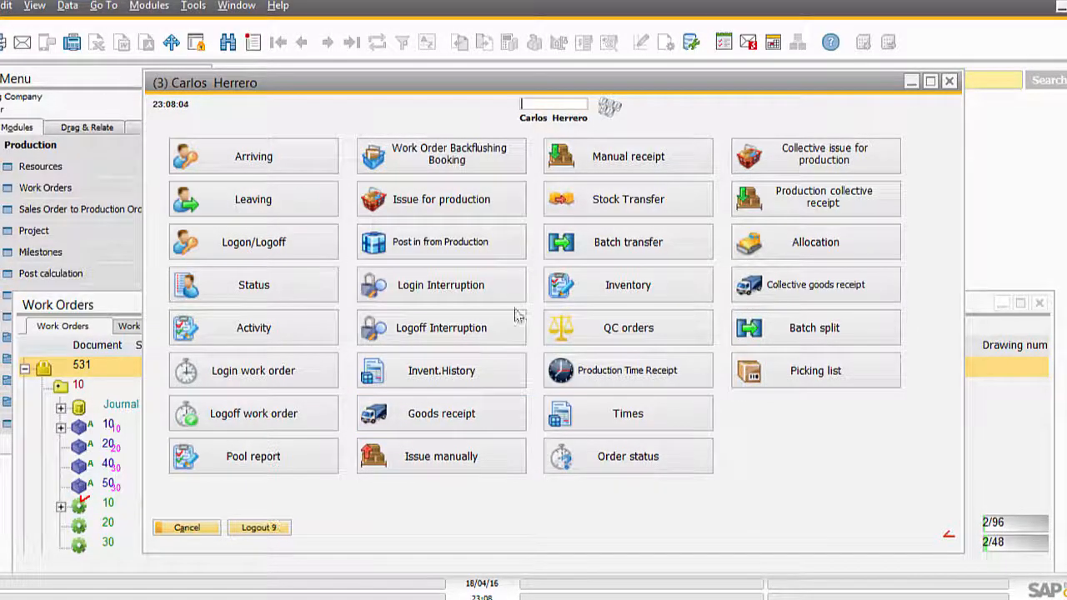
left_click(615, 377)
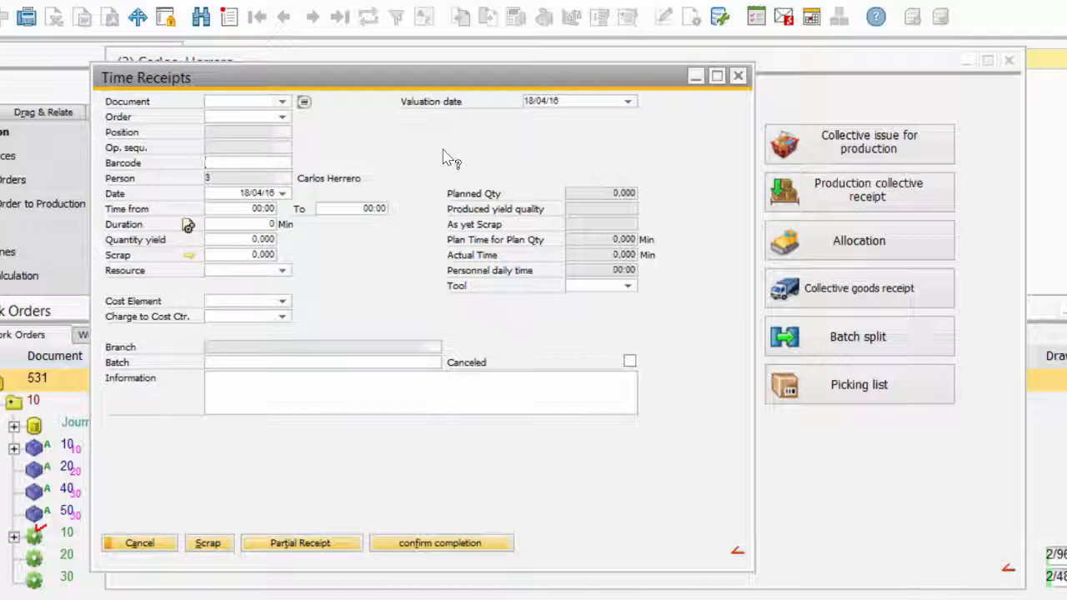
Step: Record a time receipt for the welding operation with barcode 3001987 from 10:00 to 11:00 and confirm its completion
type("3001987")
key("Tab")
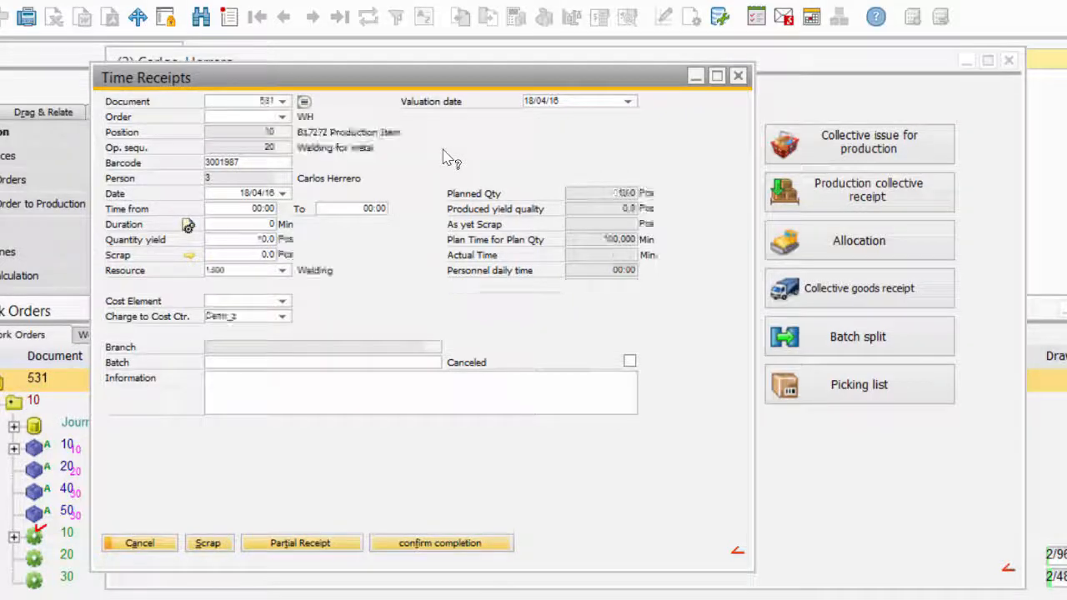
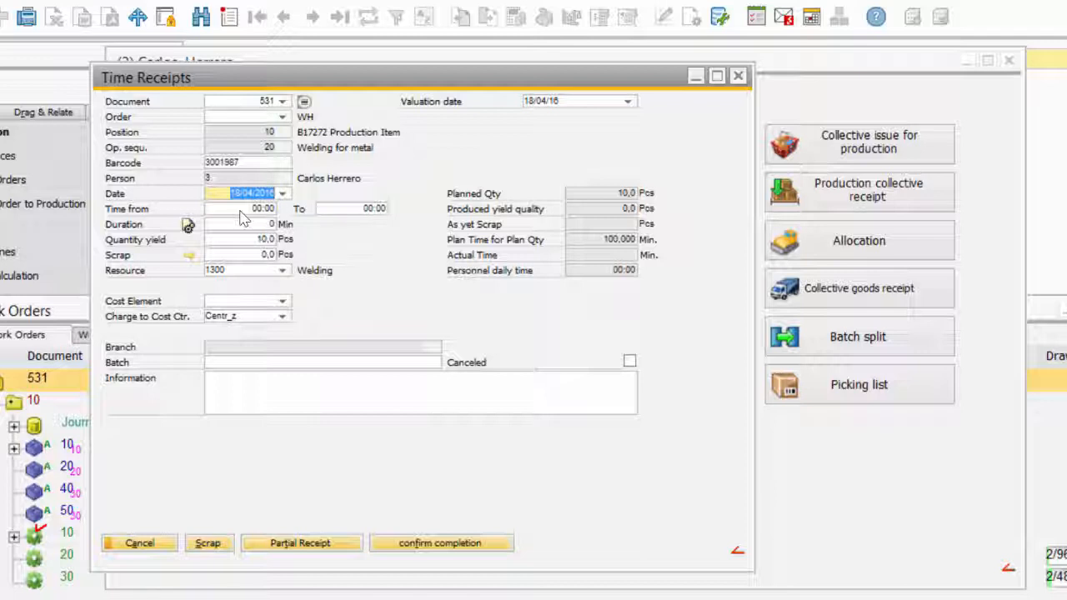
key("Tab")
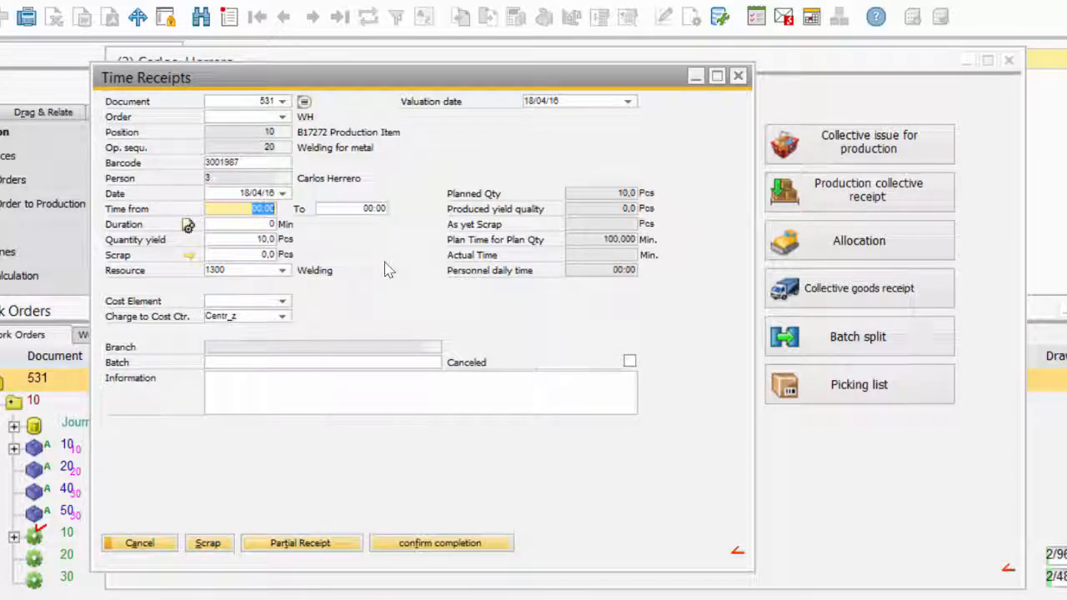
type("8")
key("BackSpace")
key("BackSpace")
key("BackSpace")
type("0")
key("Tab")
type("1100")
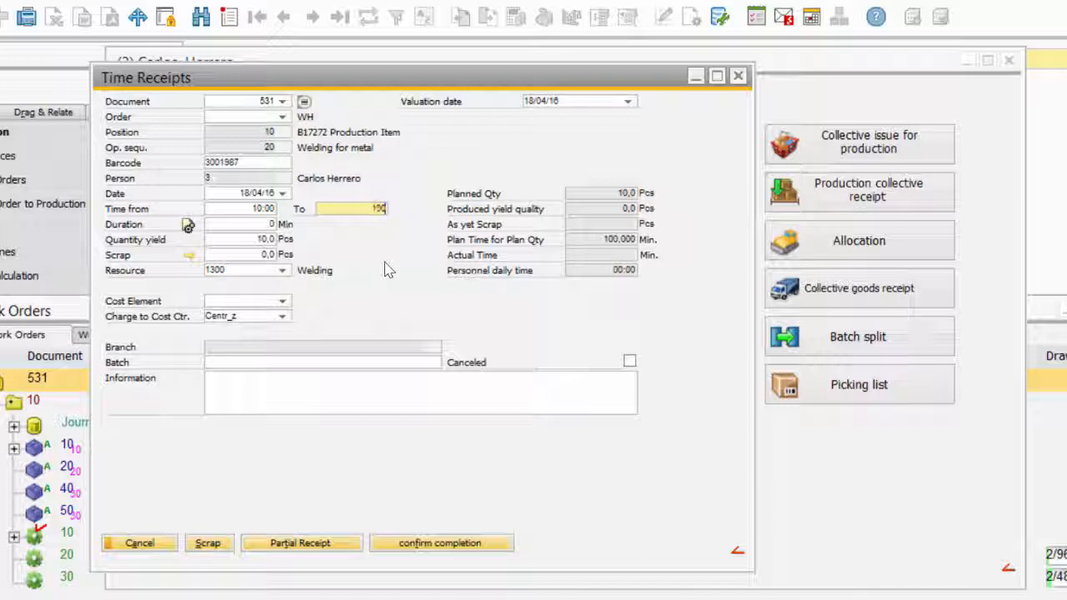
key("Tab")
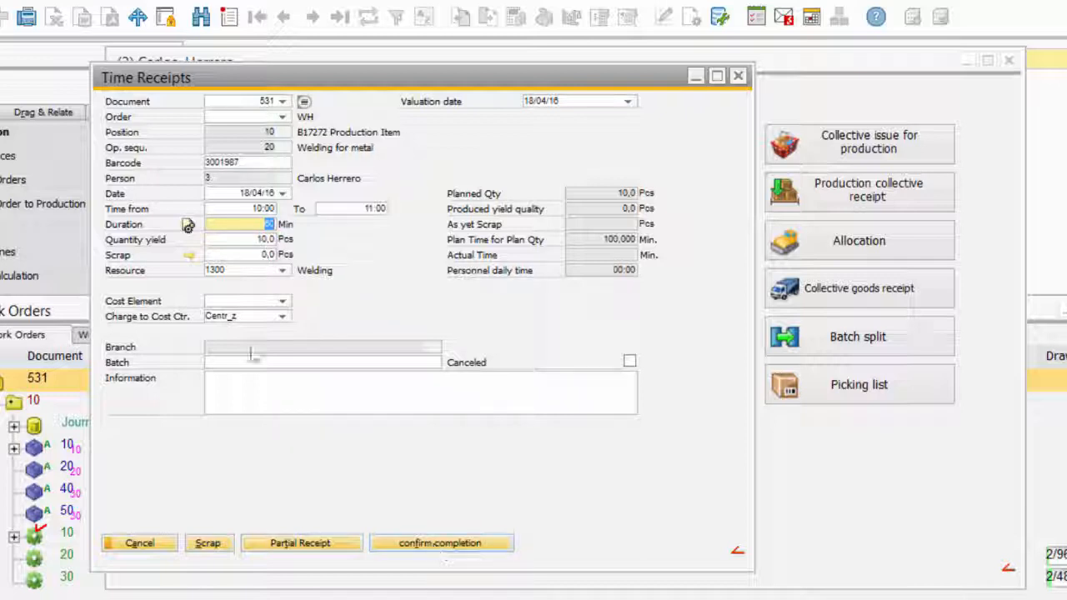
left_click(435, 543)
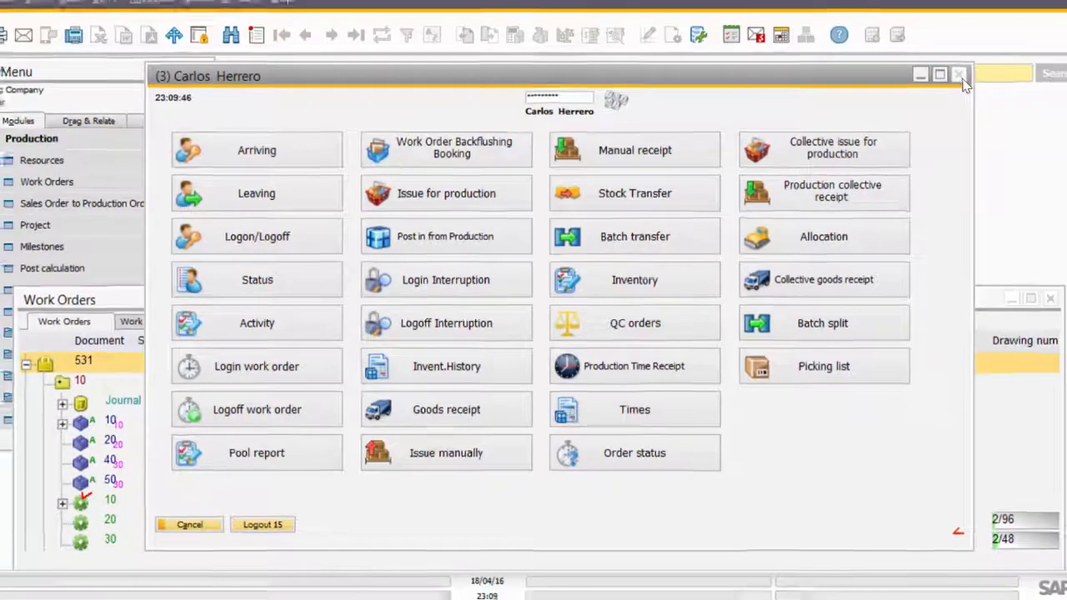
Step: Close the terminal and bring the Work Orders window back into full view
left_click(1009, 62)
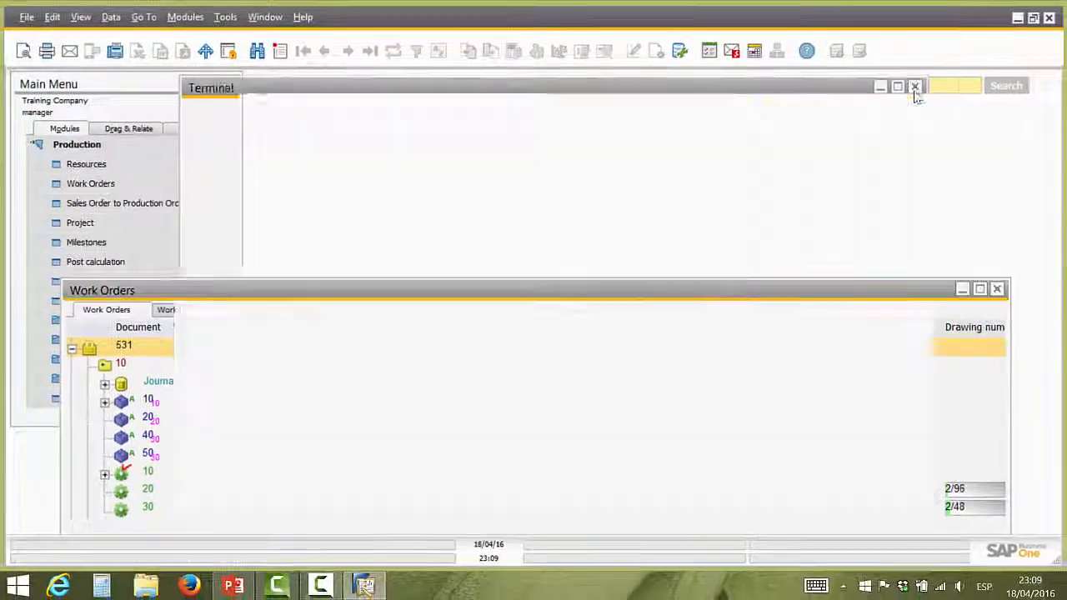
left_click(1007, 66)
left_click_drag(684, 291, 693, 86)
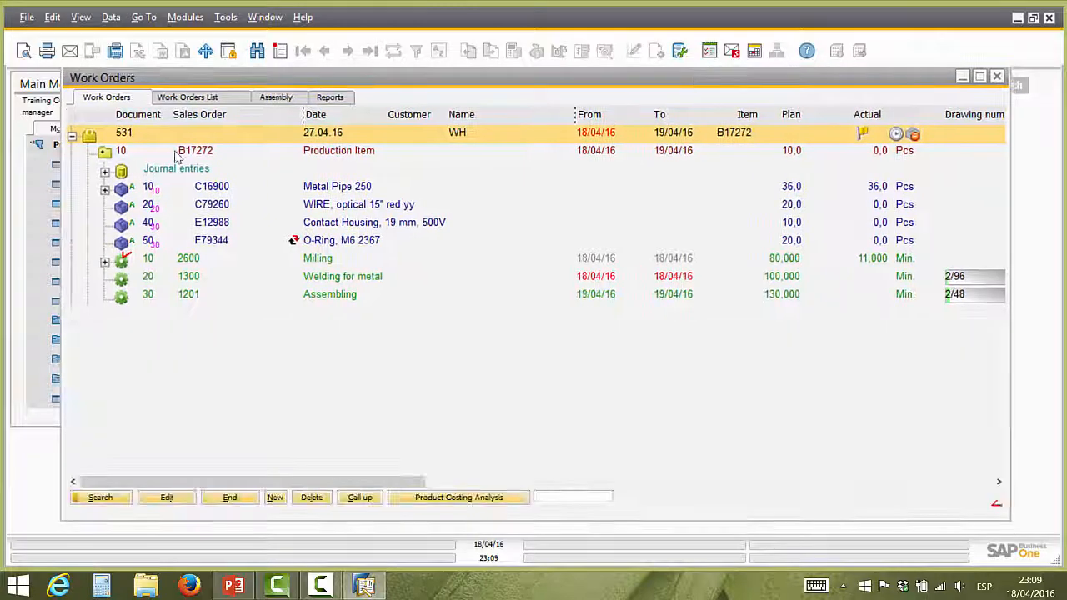
Step: Refresh the B17272 position and examine the issue for WIRE C79260 and the entries under the Welding for metal operation
left_click(104, 156)
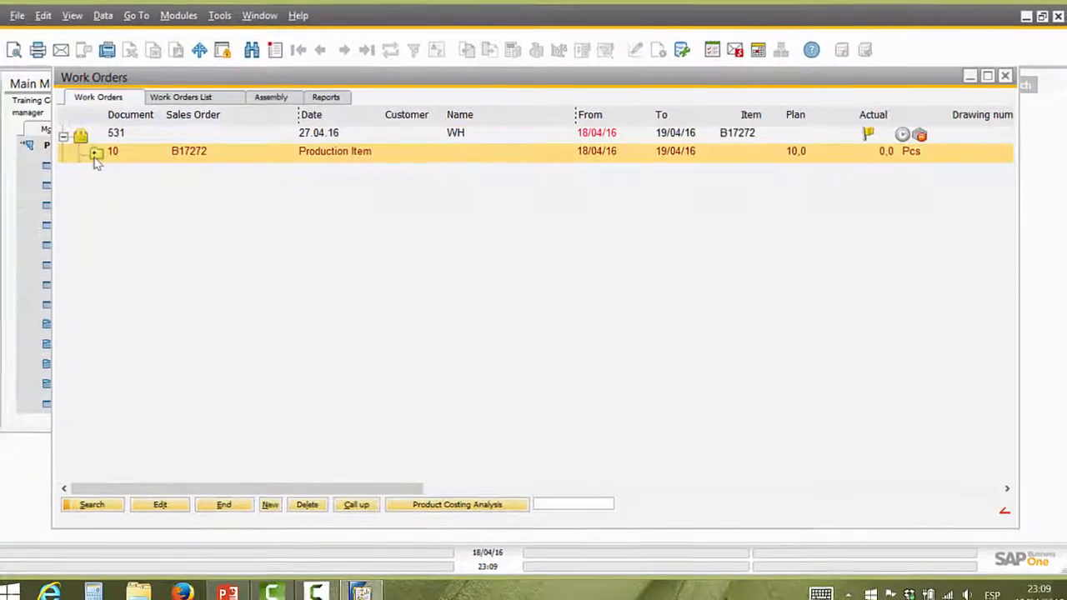
left_click(103, 156)
left_click(92, 291)
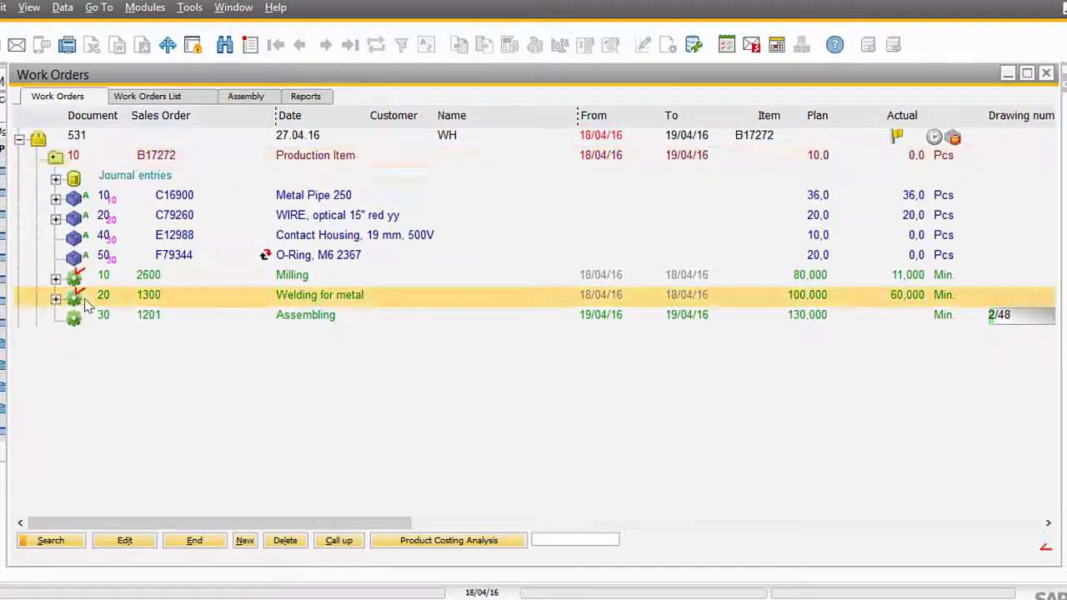
left_click(97, 219)
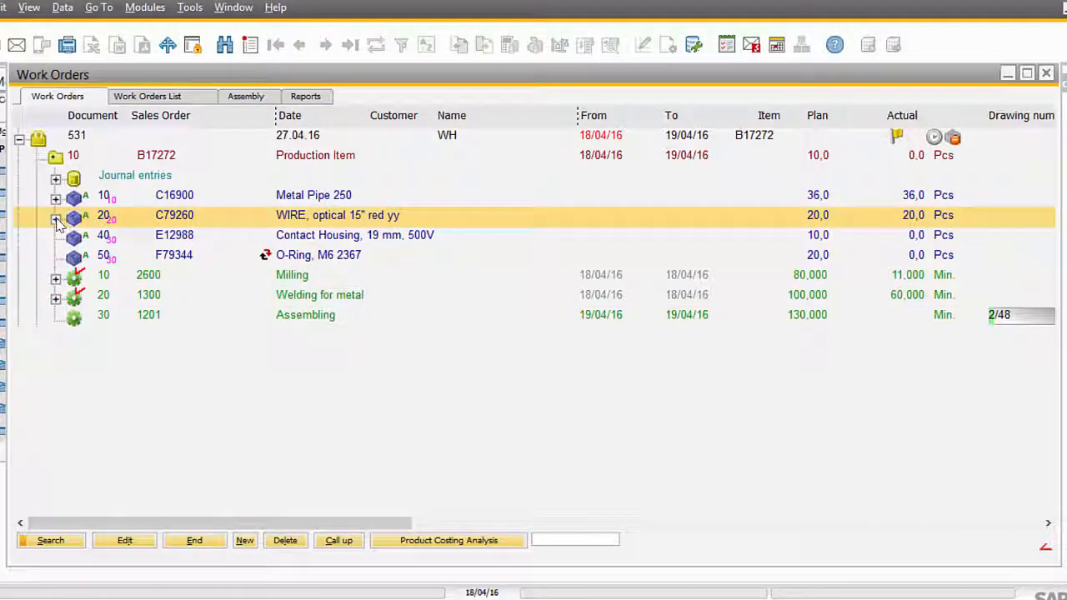
left_click(55, 219)
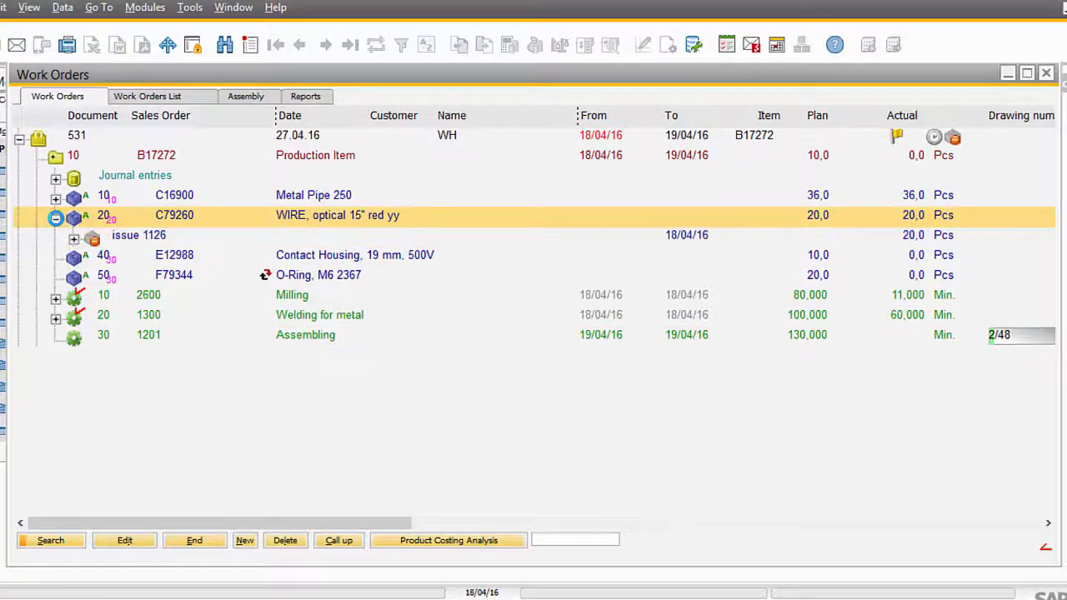
left_click(56, 219)
left_click(55, 299)
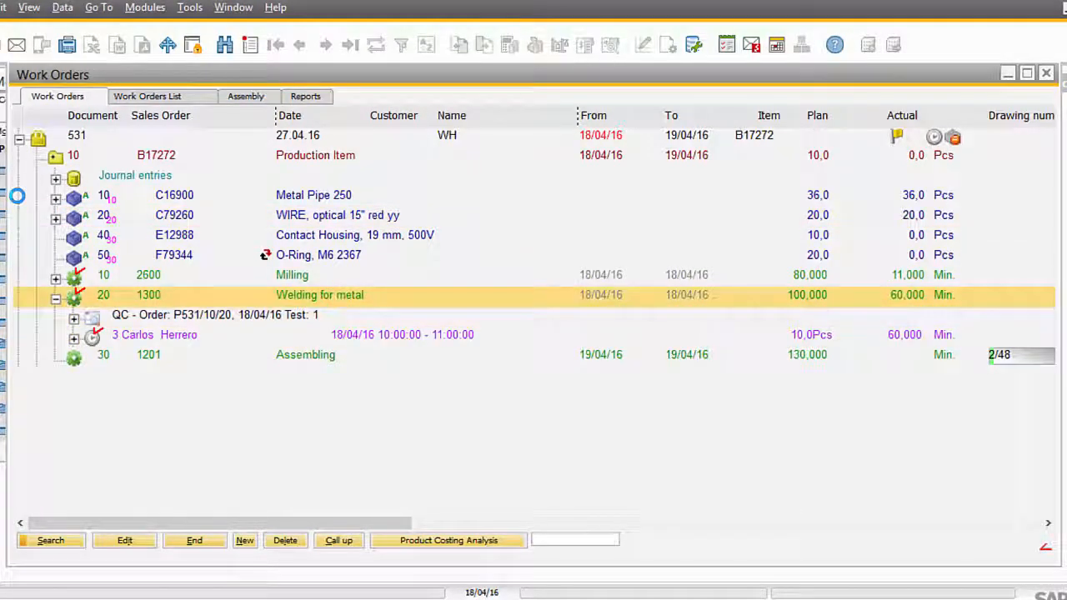
Step: Examine the Dimension Length, PH % and QC Test 4 entries in the QC order under the Welding for metal operation
left_click(147, 343)
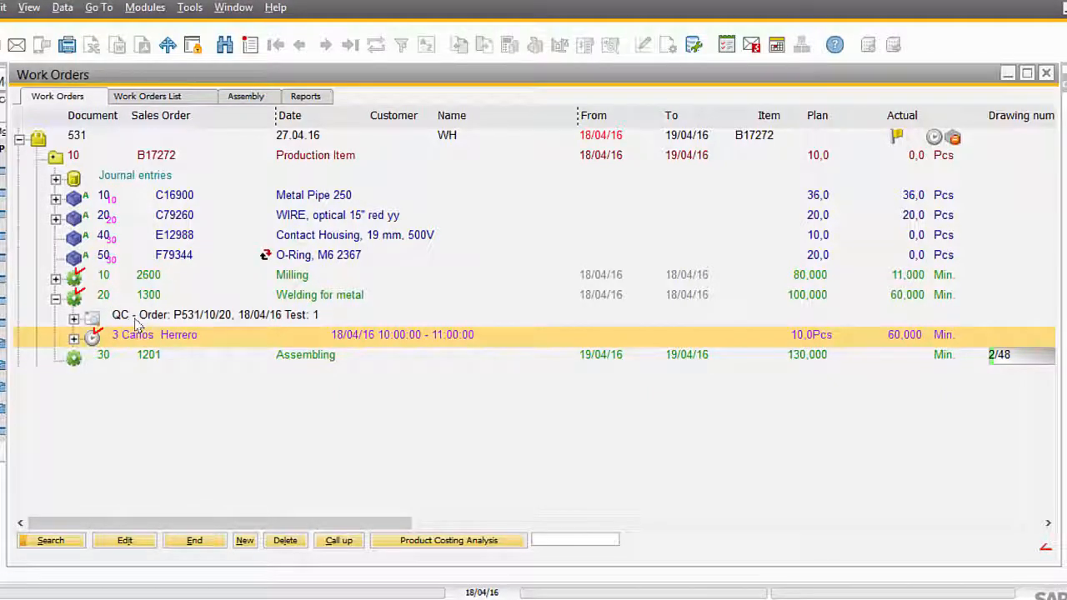
left_click(73, 318)
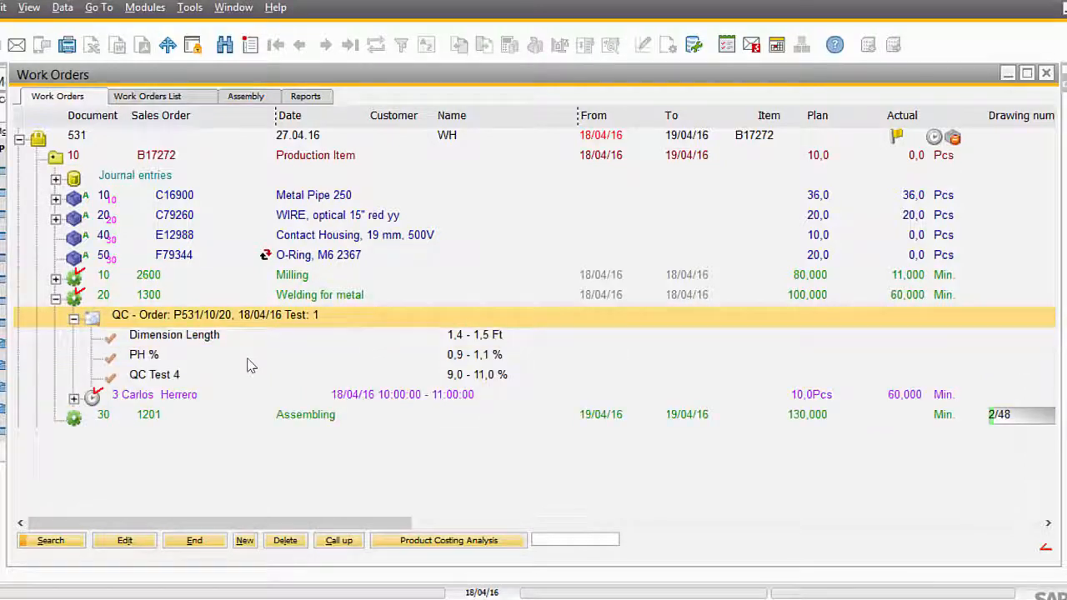
key("Down")
key("Down")
key("Down")
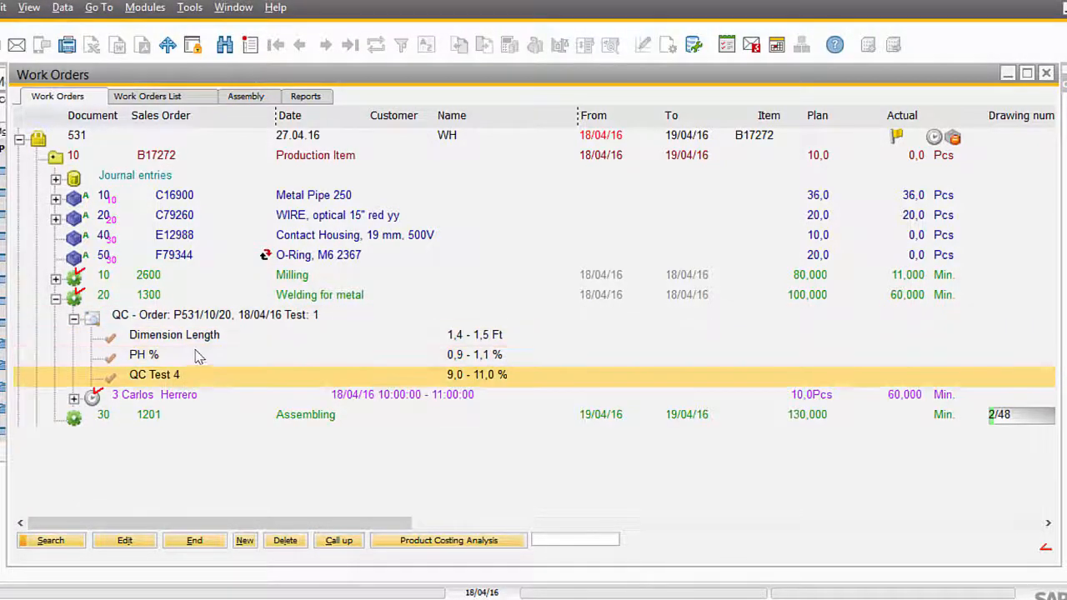
left_click(204, 340)
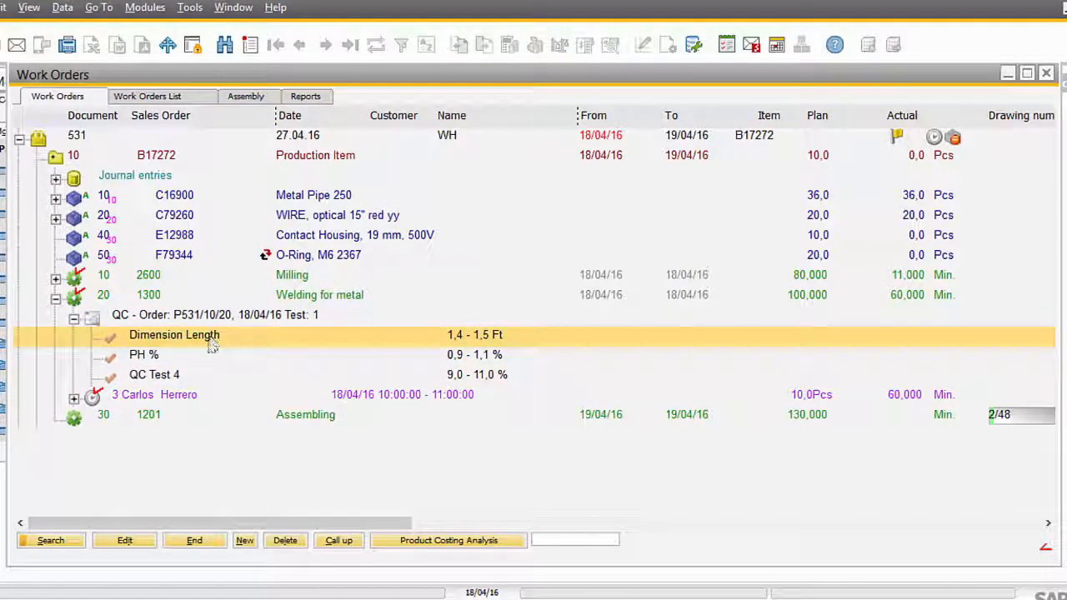
left_click(74, 321)
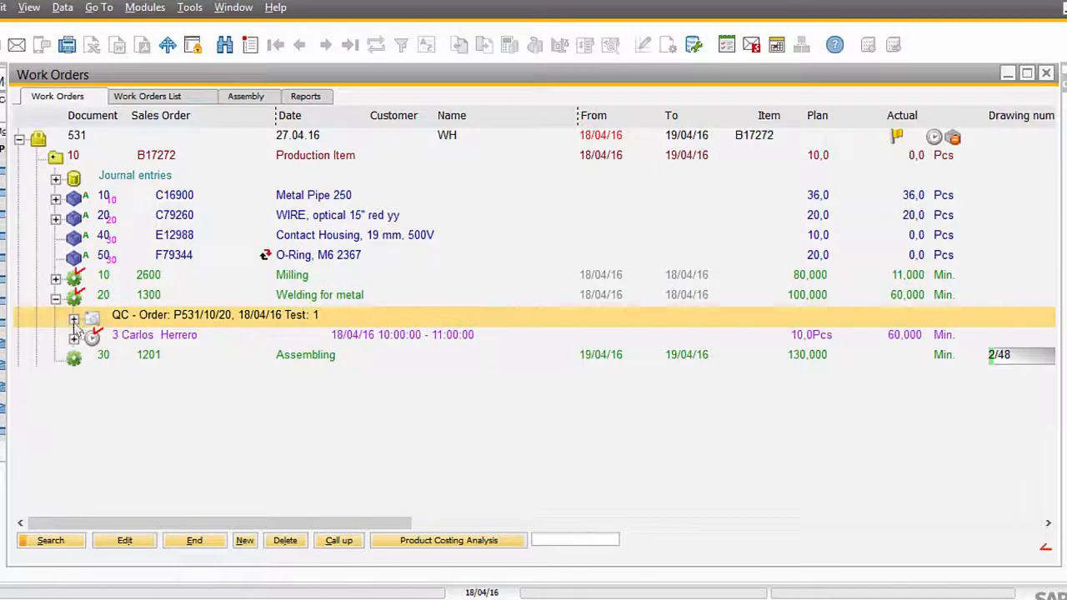
Step: Try to confirm completion of an 11-minute time receipt for operation 30 Assembling with an employee assigned, and cancel the receipt
left_click(127, 359)
right_click(123, 360)
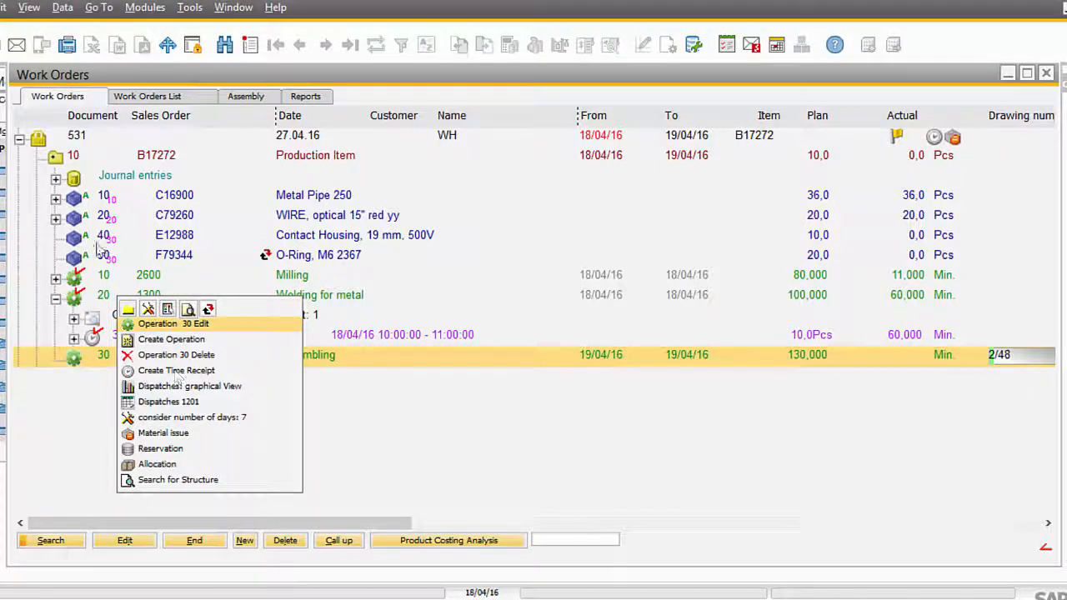
left_click(173, 371)
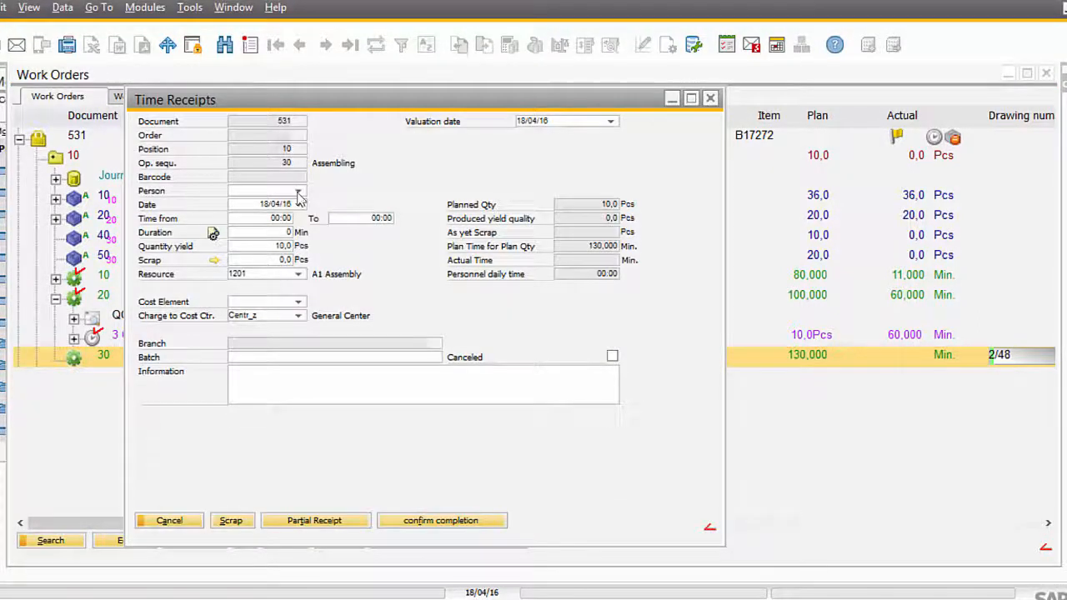
left_click(298, 192)
left_click(328, 206)
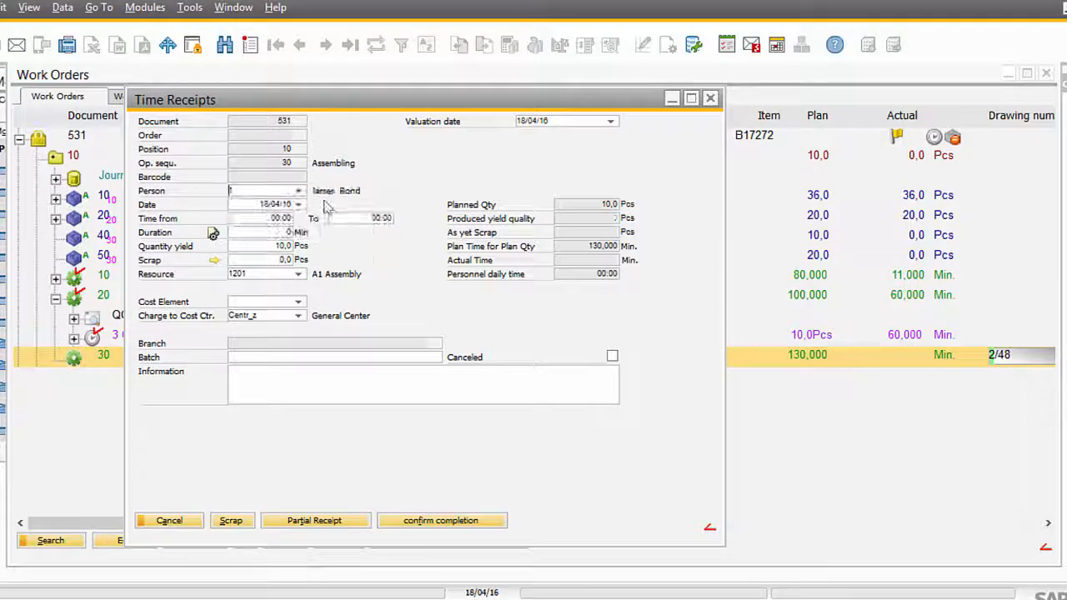
type("11")
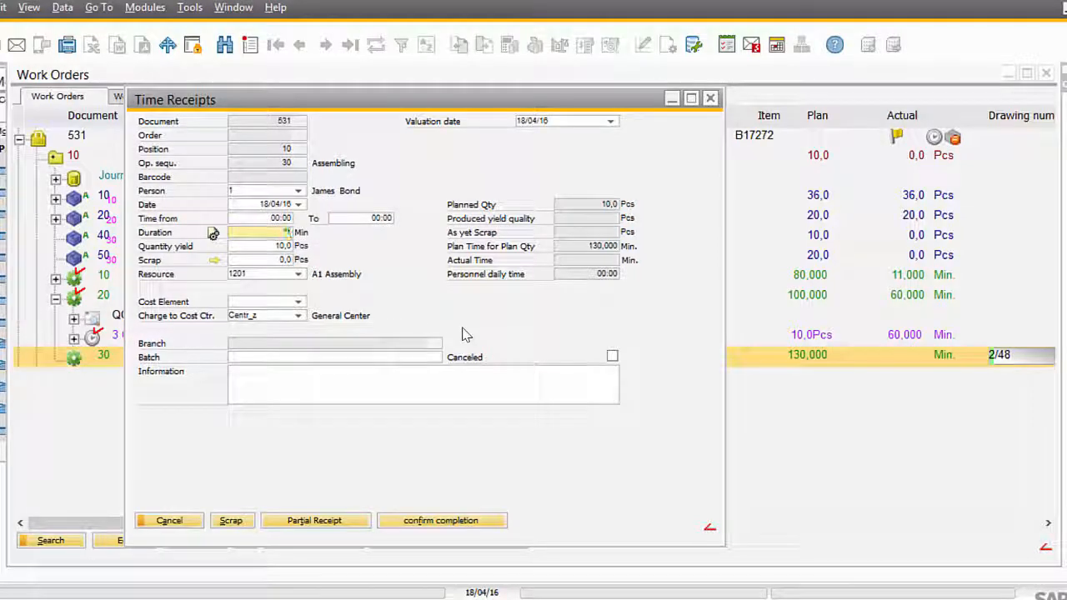
key("Tab")
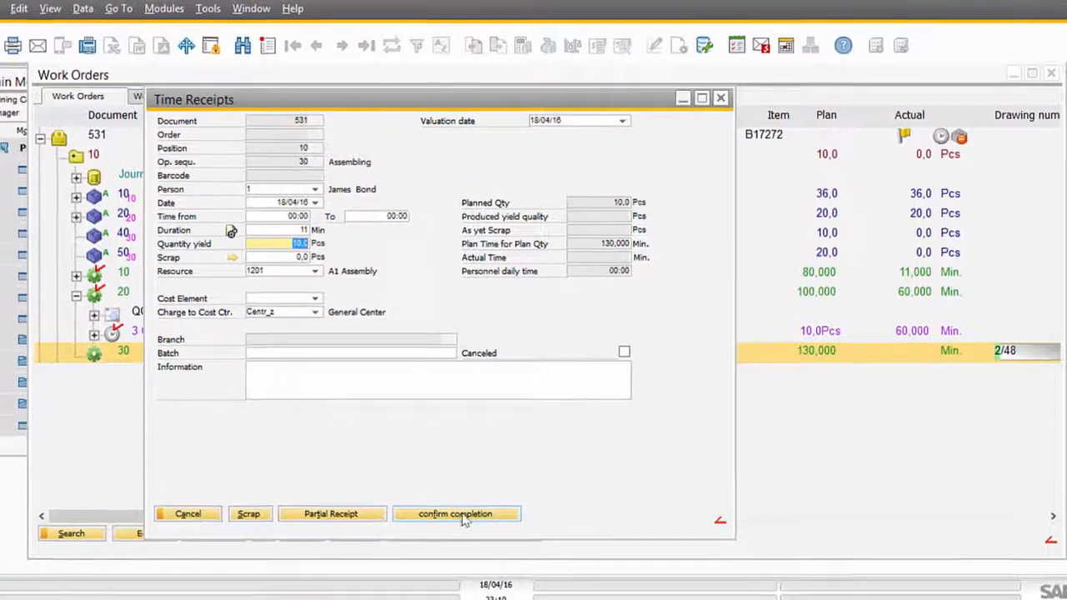
left_click(449, 526)
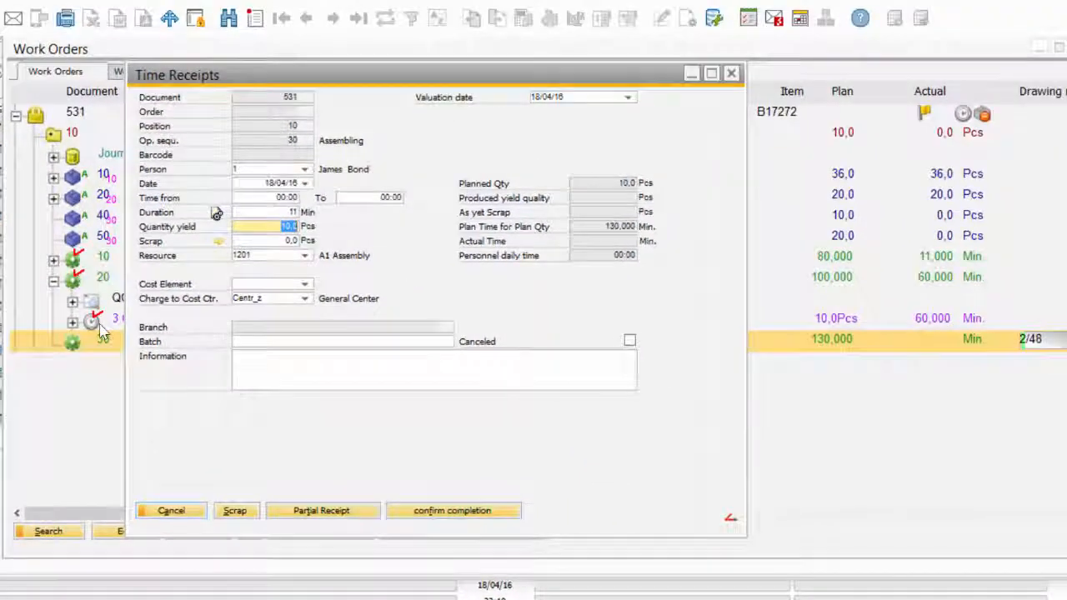
left_click(181, 510)
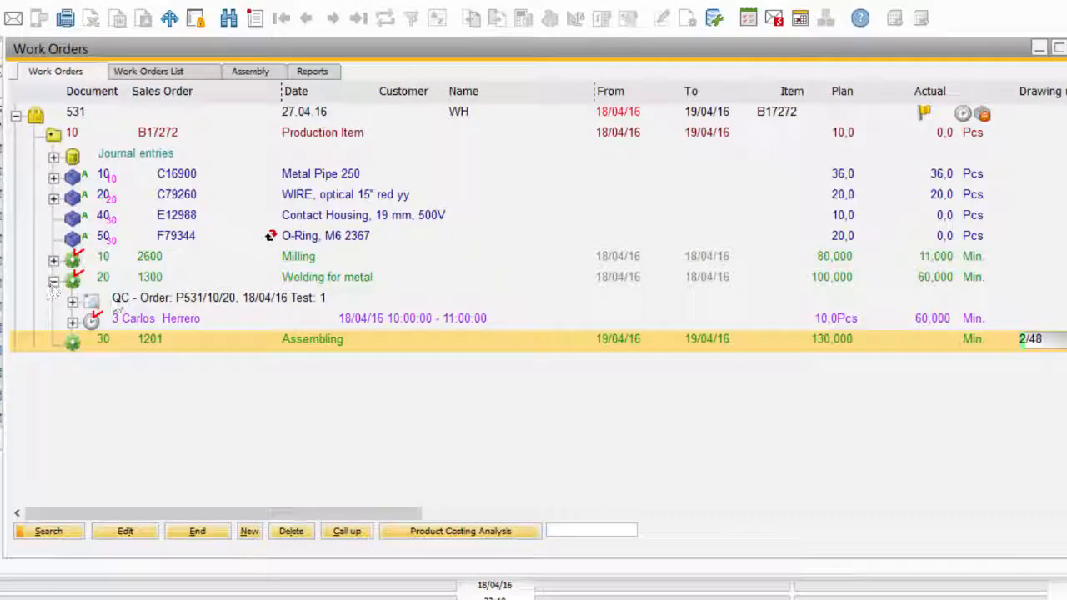
Step: Move the Work Orders window out of the way, find and open the Terminal, and display its QC orders
left_click(169, 305)
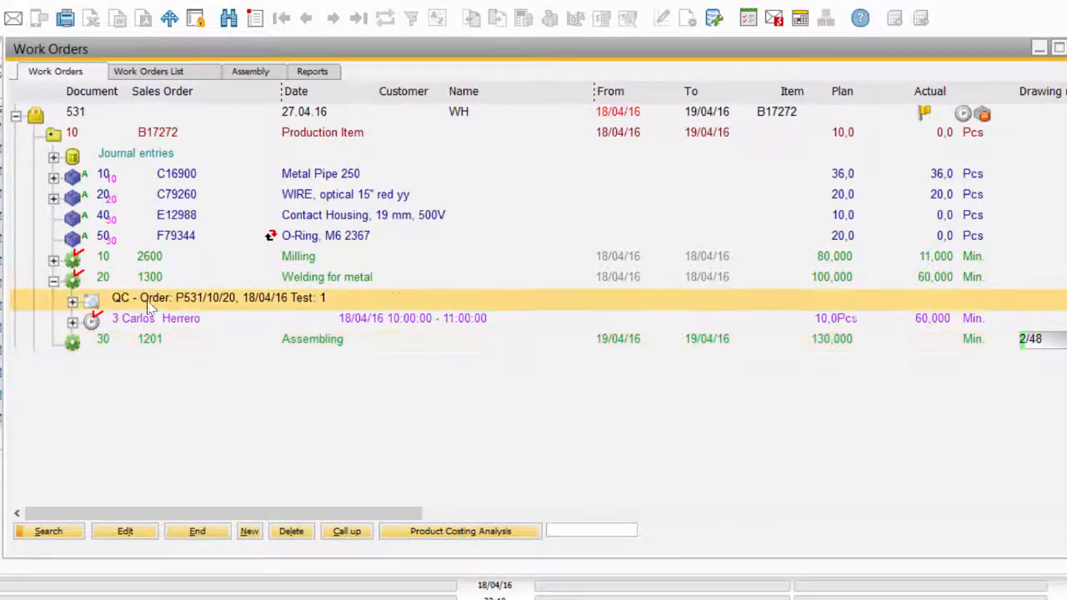
left_click_drag(323, 68, 338, 325)
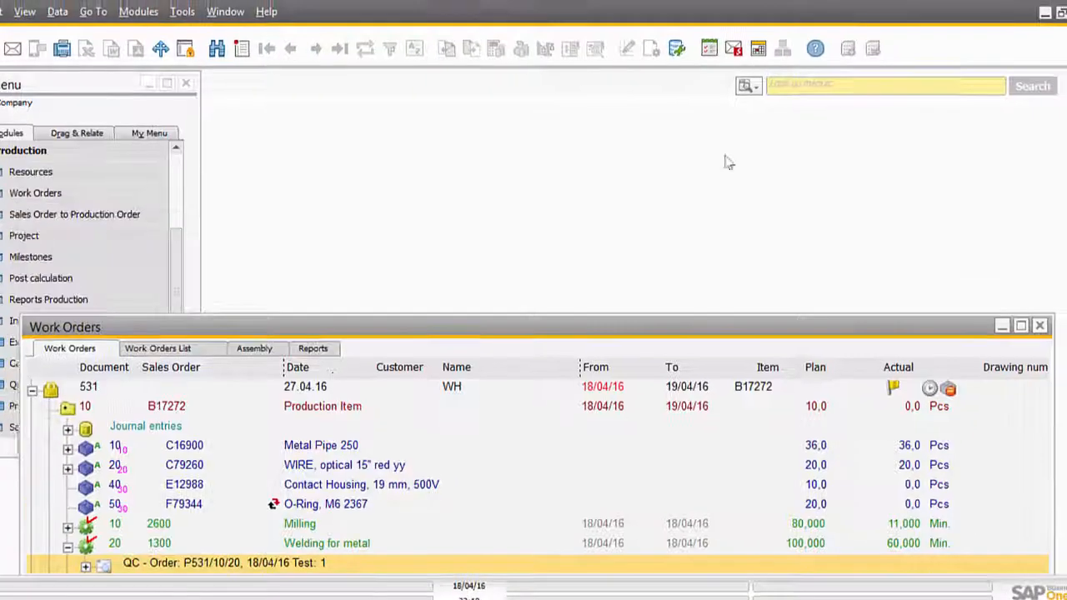
left_click(834, 86)
type("term")
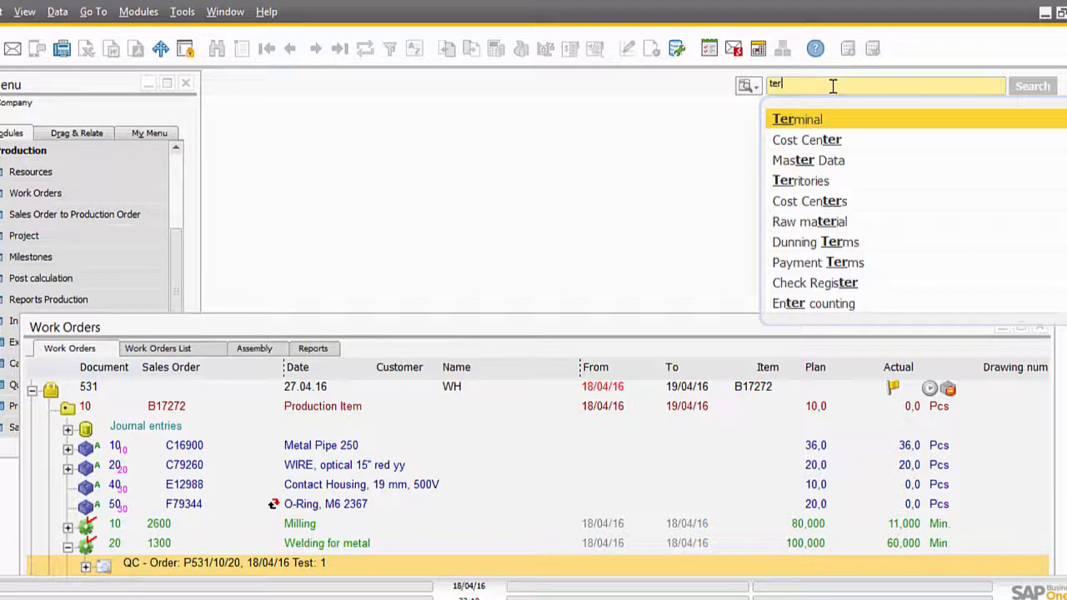
left_click(828, 119)
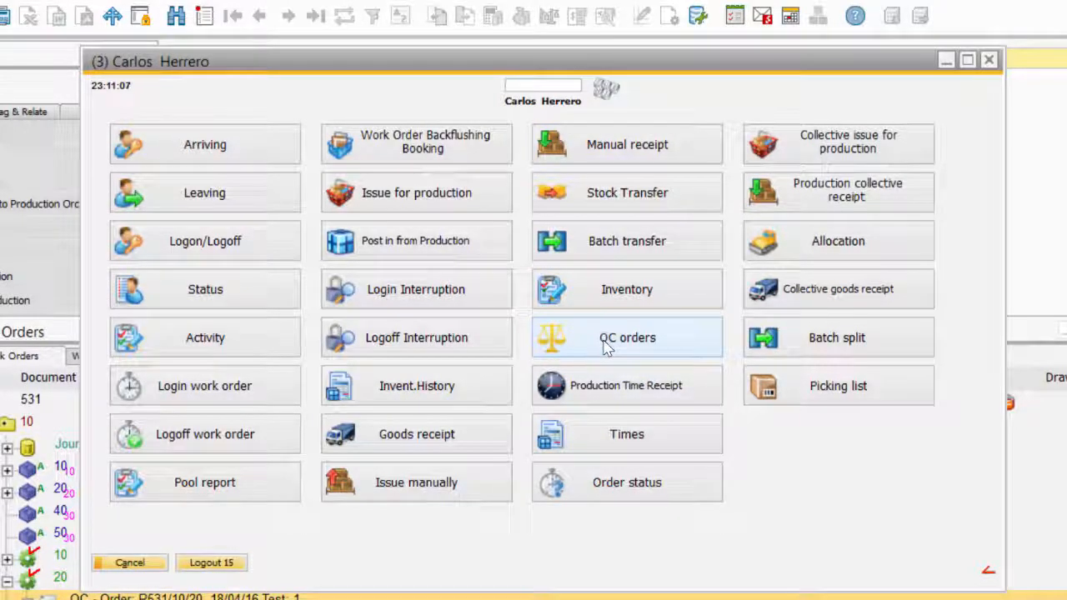
left_click(606, 346)
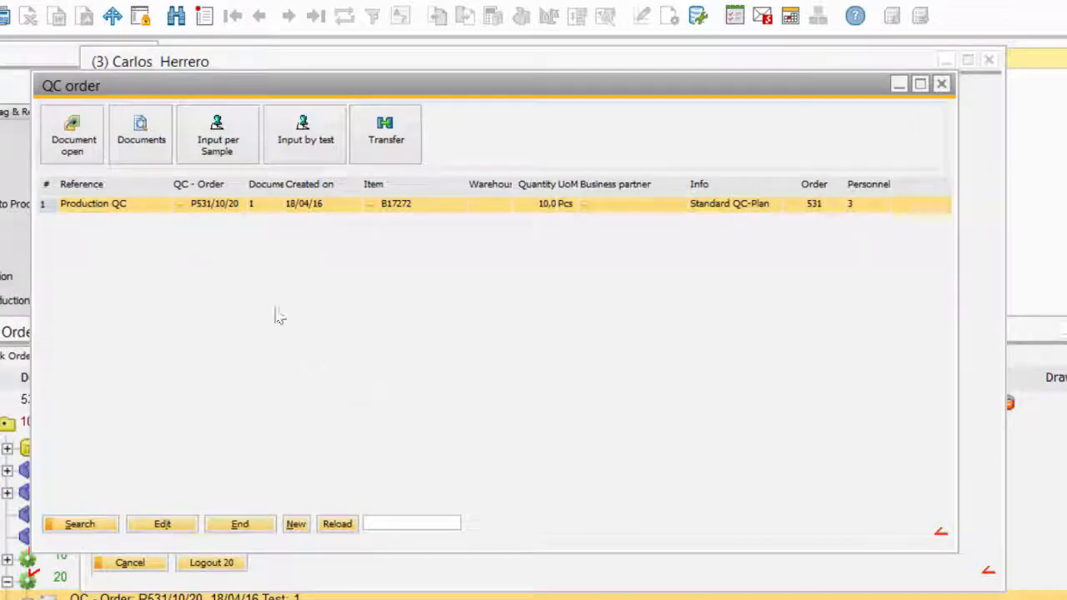
Step: Open the production QC order for item B17272 and bring up the measurements of sample 1
right_click(138, 196)
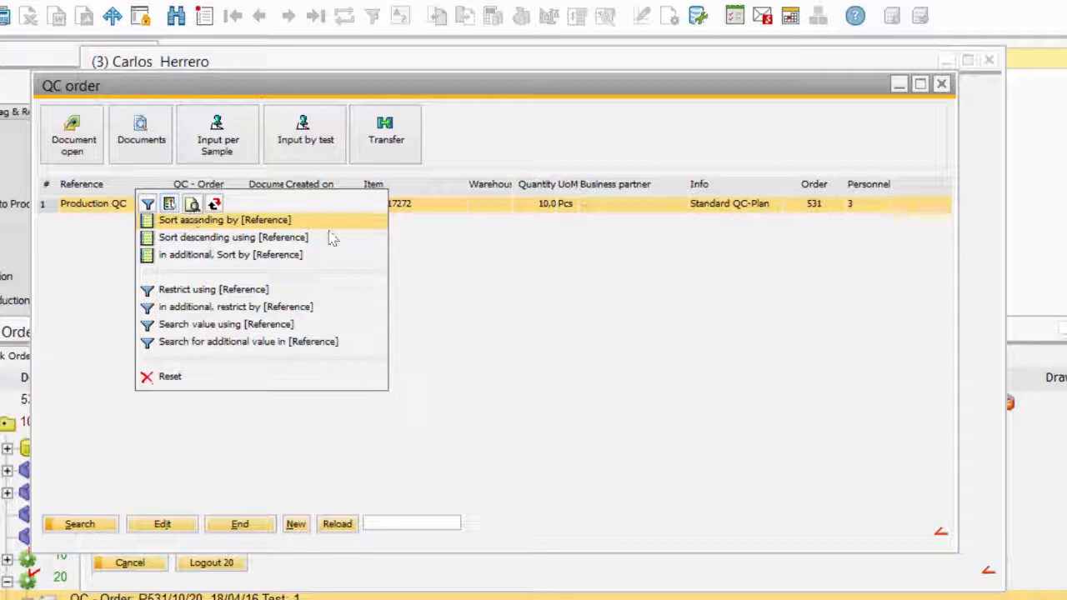
left_click(491, 329)
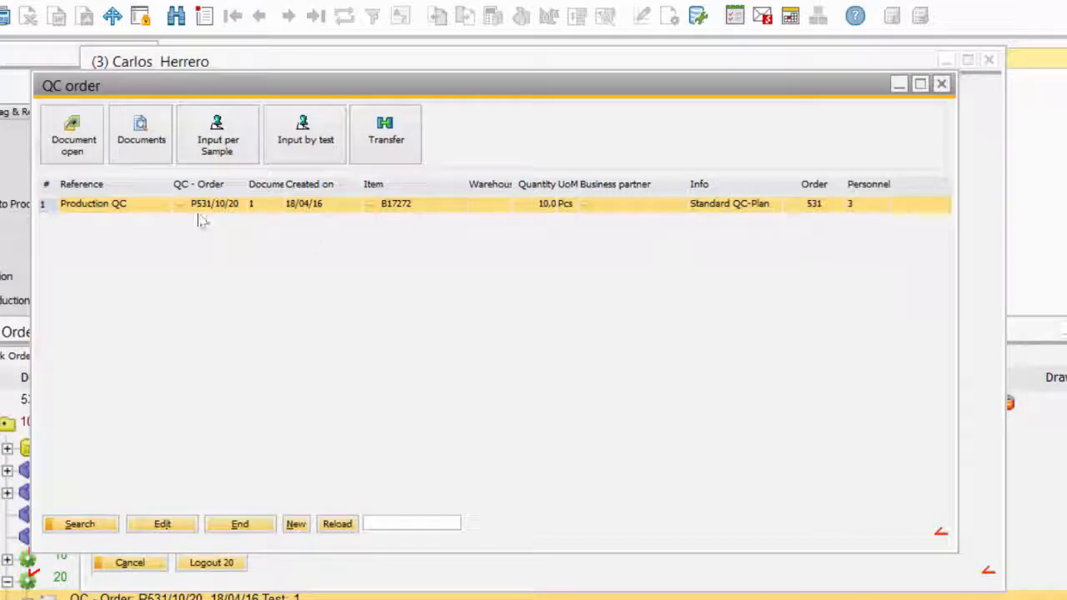
double_click(131, 208)
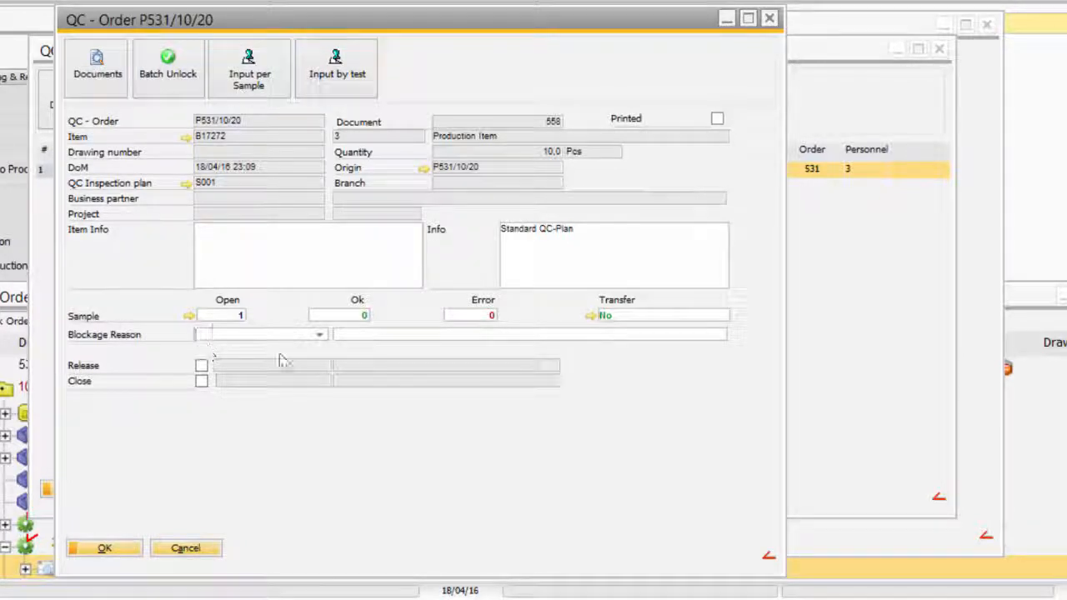
left_click(251, 71)
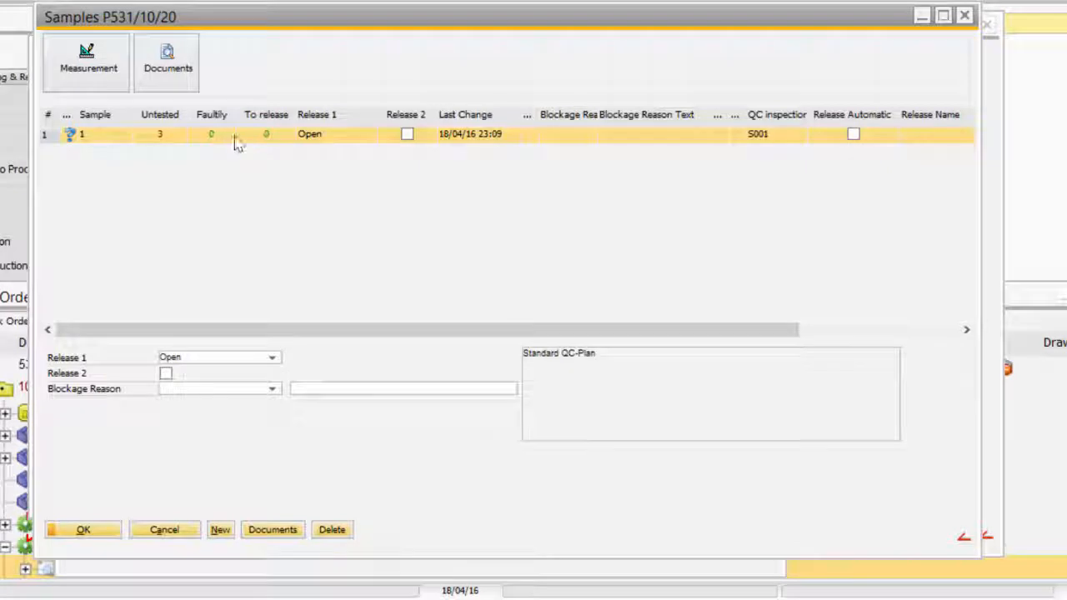
double_click(217, 136)
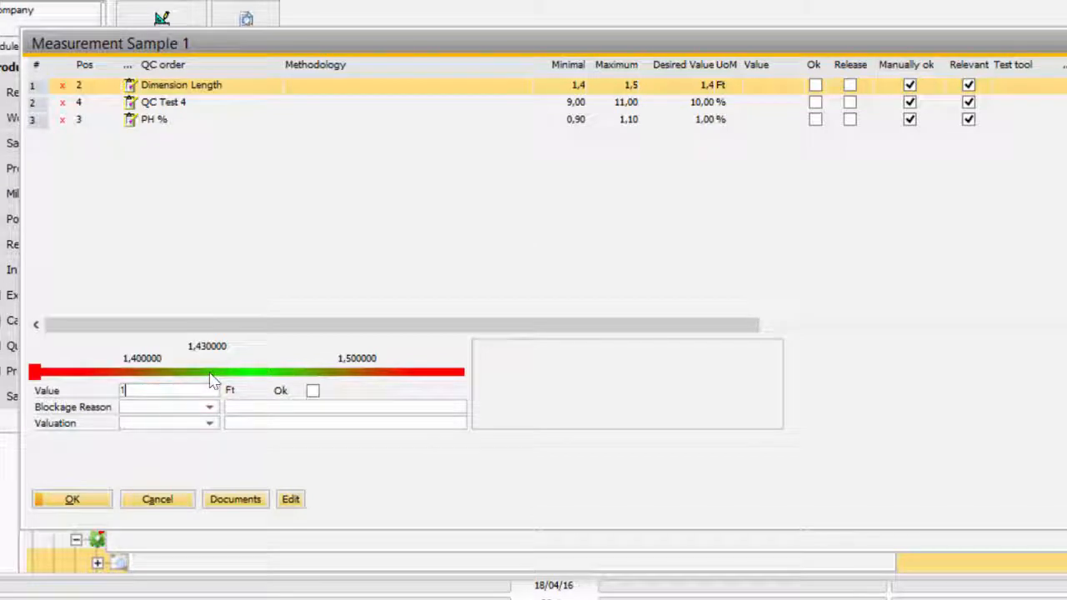
Step: Record 1,5 Ft for Dimension Length, 10 % for QC Test 4 and 1 % for PH %, and save the measurements
type(",5")
key("Tab")
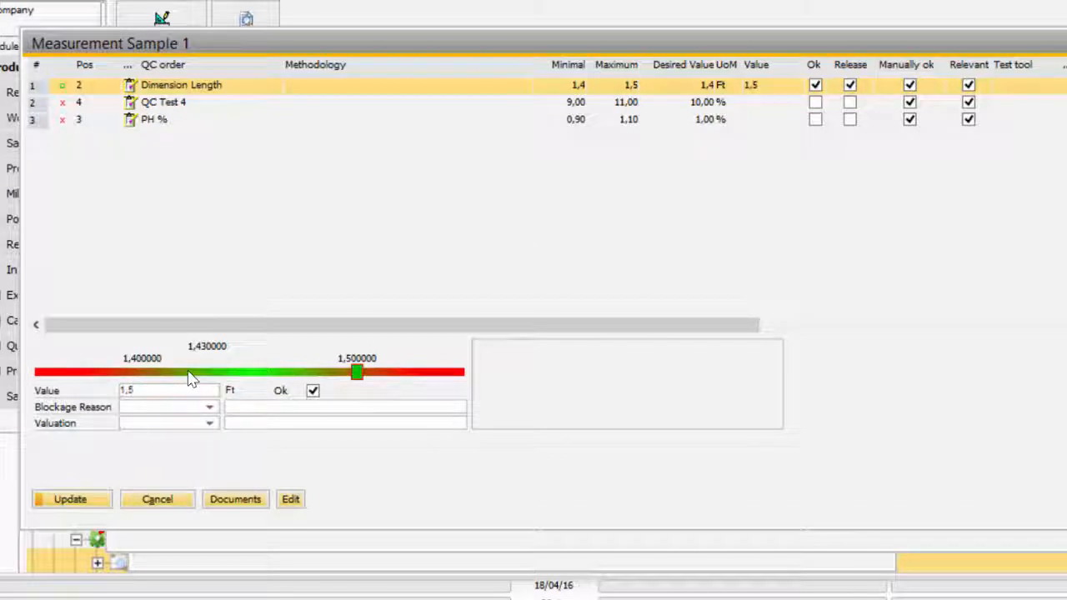
left_click(192, 107)
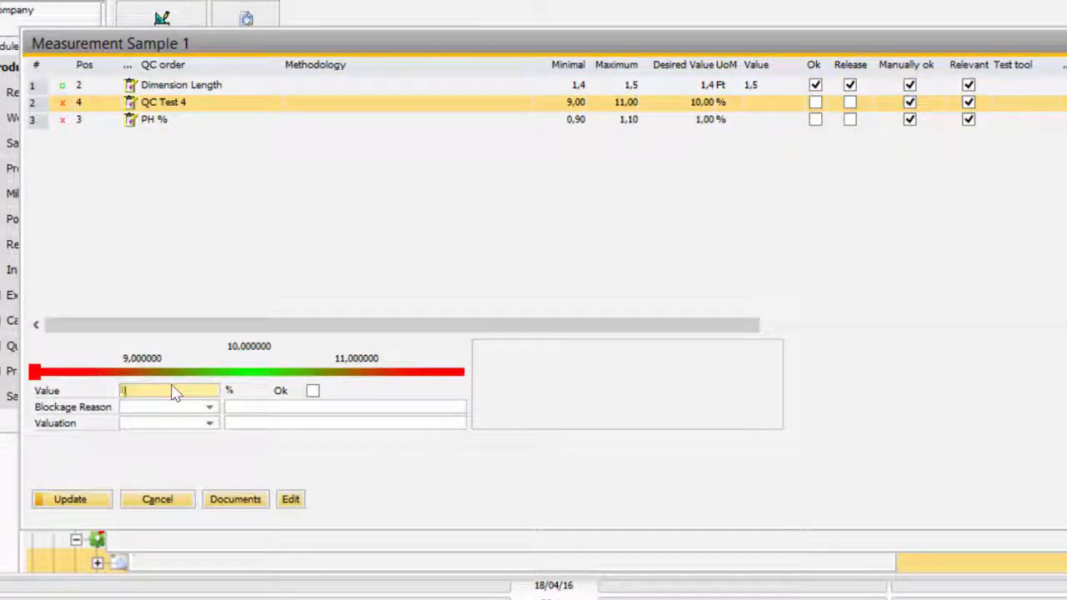
type("10")
key("Tab")
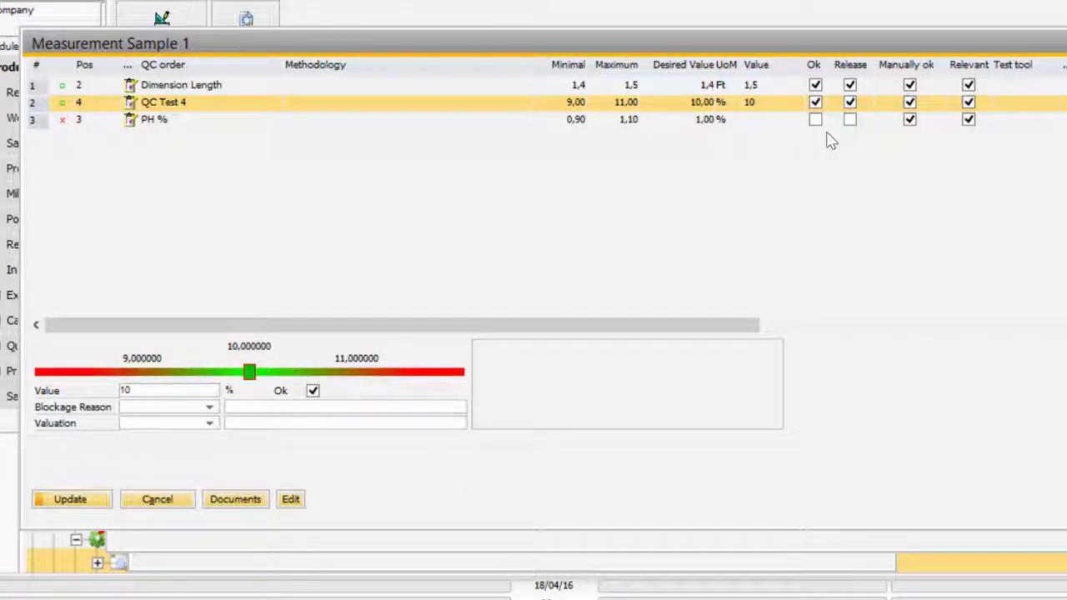
left_click(457, 121)
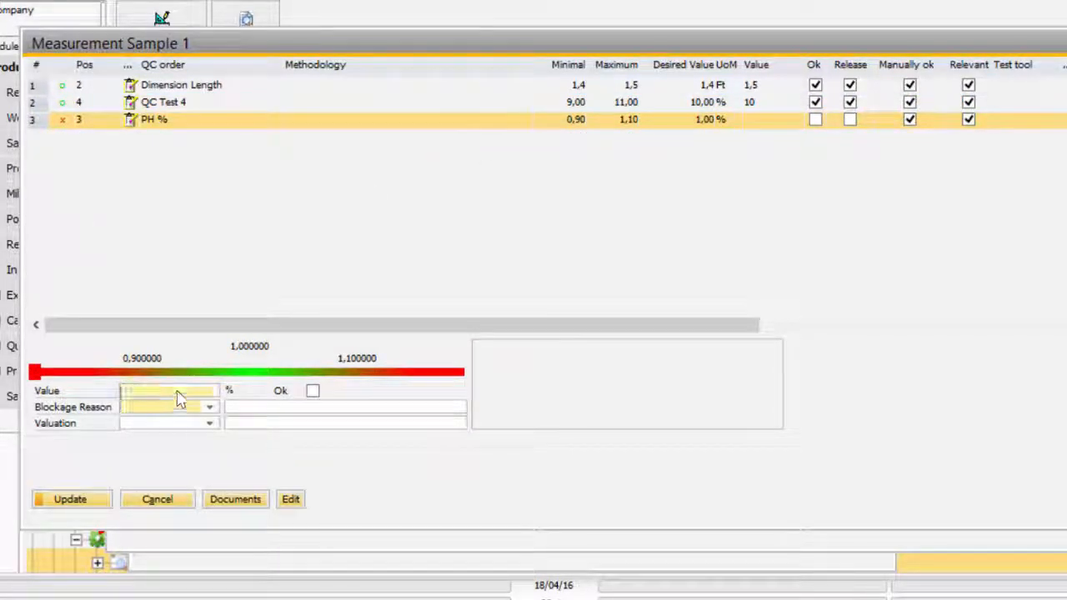
type("1")
key("Tab")
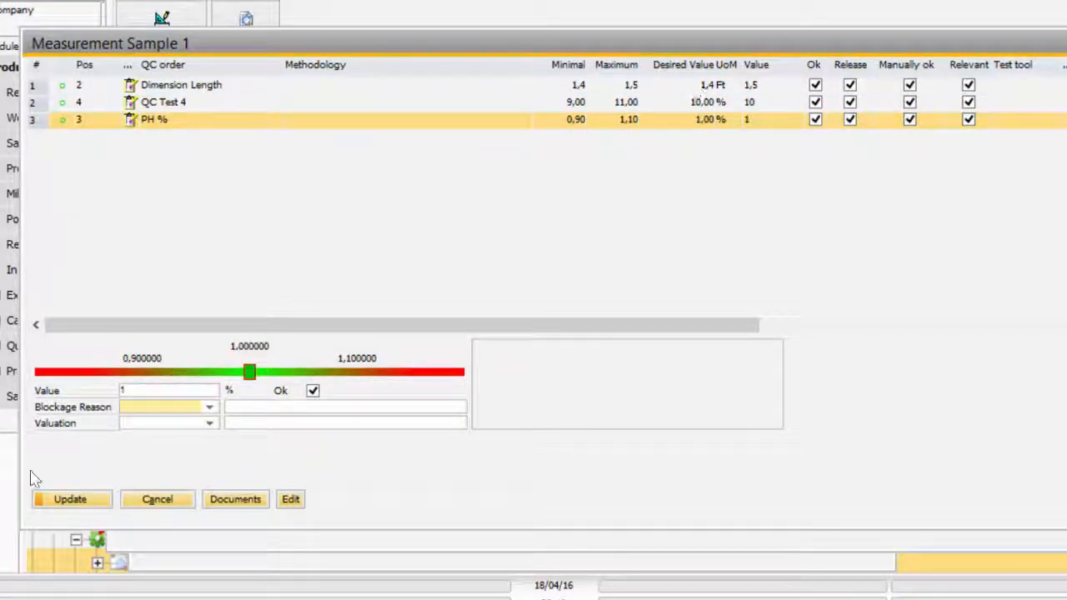
left_click(63, 499)
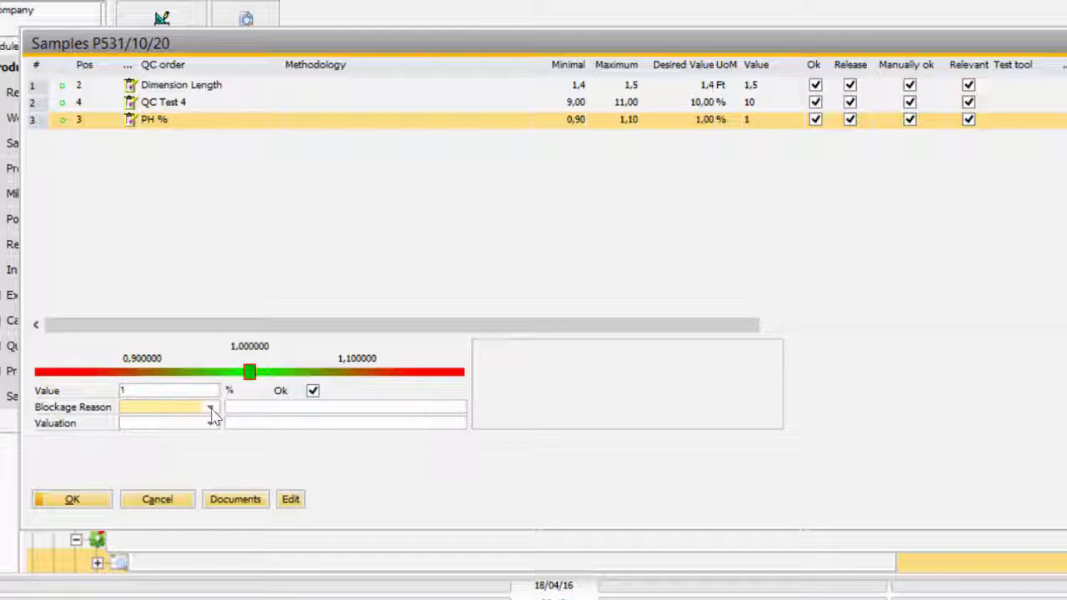
Step: Review the available blockage reasons for the PH % test without choosing one, and close the sample 1 measurements
left_click(211, 408)
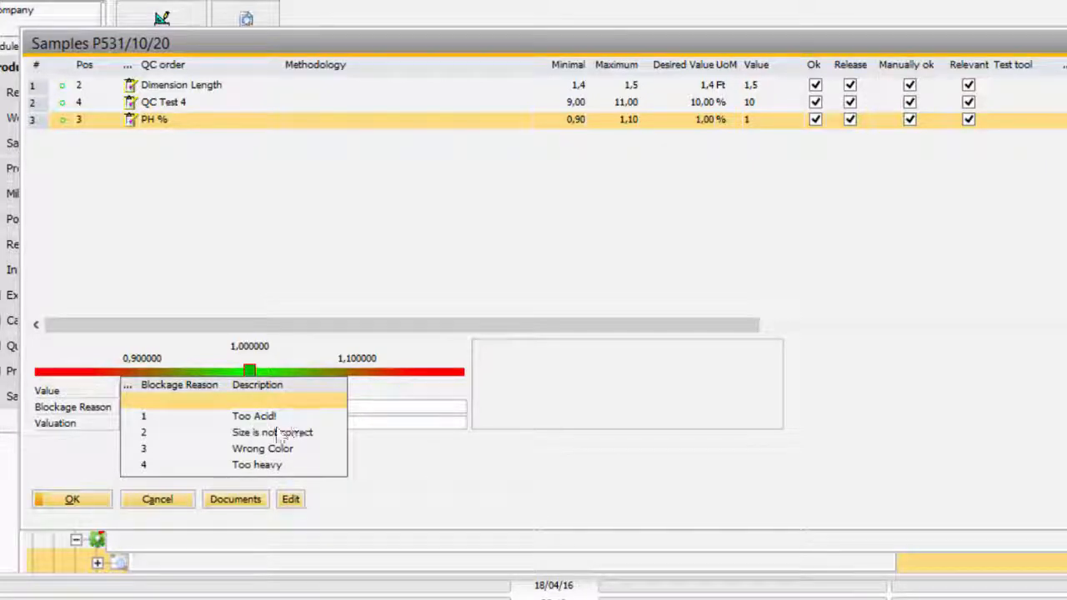
left_click(395, 473)
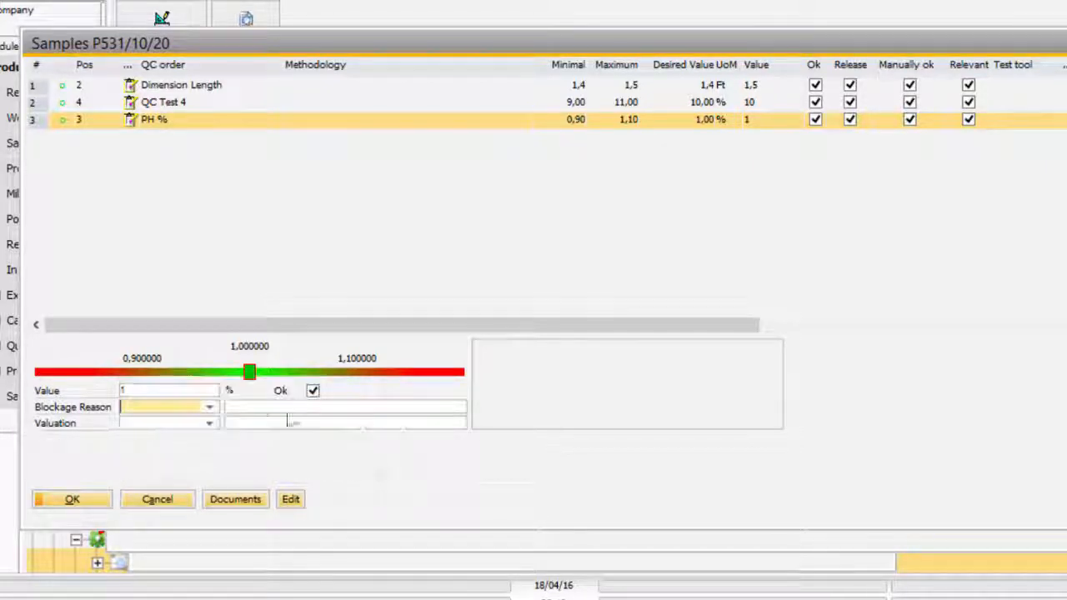
left_click(72, 499)
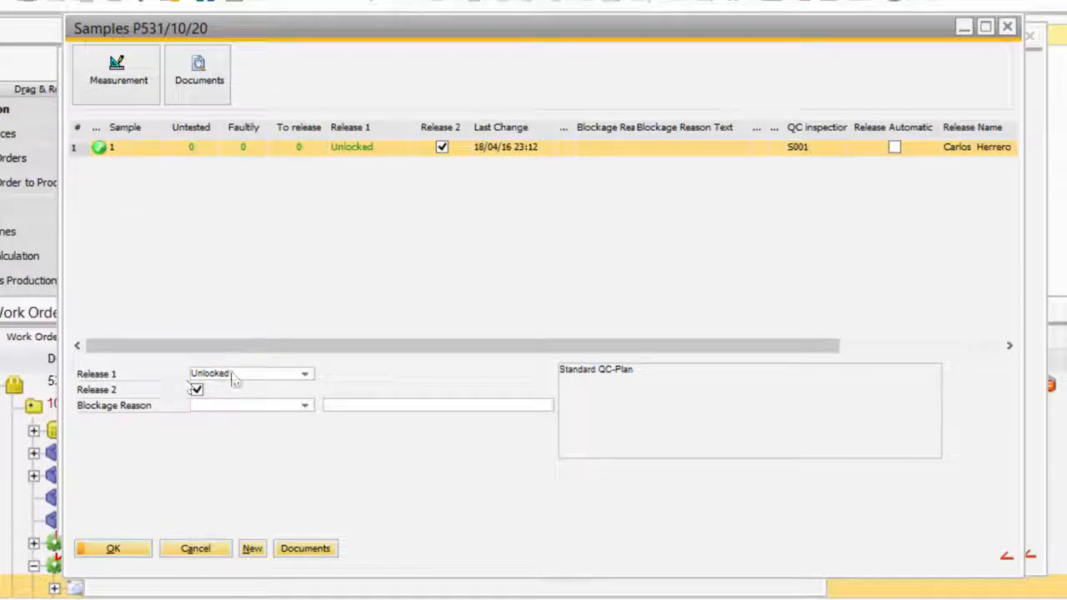
Step: Confirm the samples and the QC order, and leave the QC order list to return to the terminal menu
left_click(113, 549)
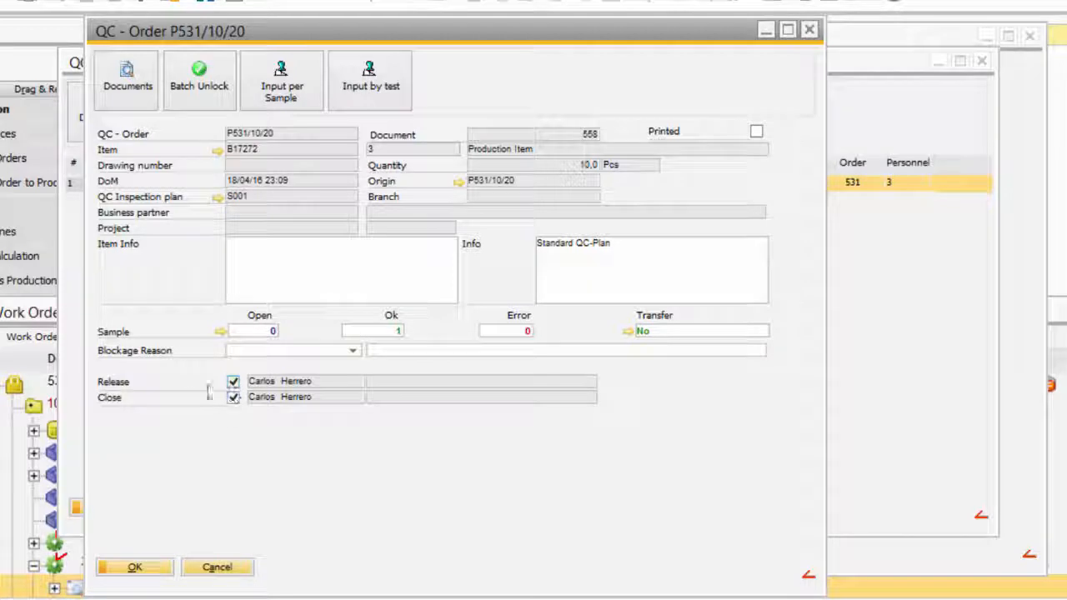
left_click(233, 398)
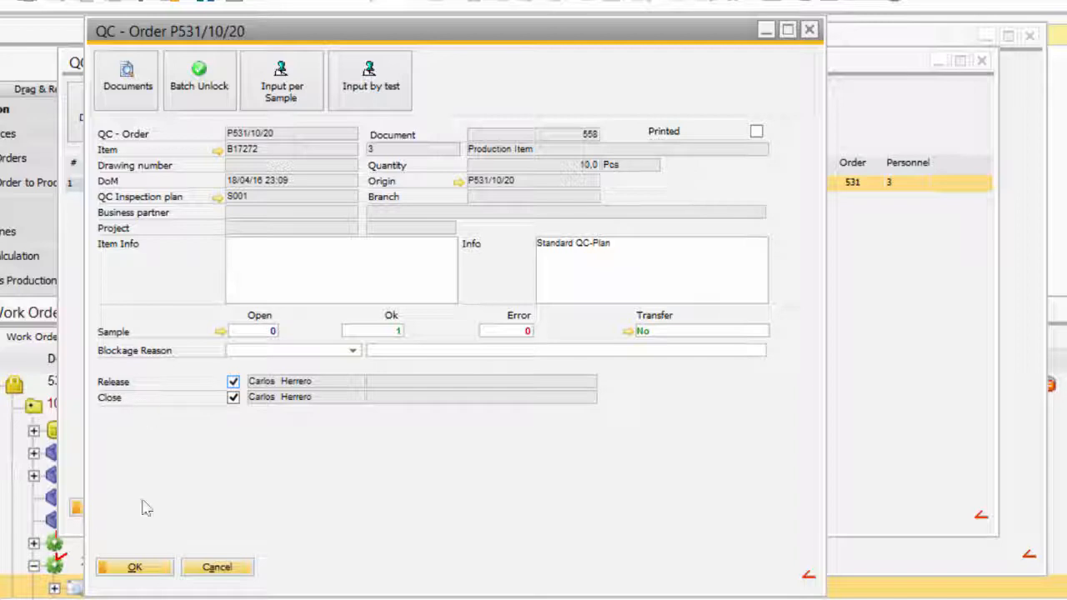
left_click(135, 572)
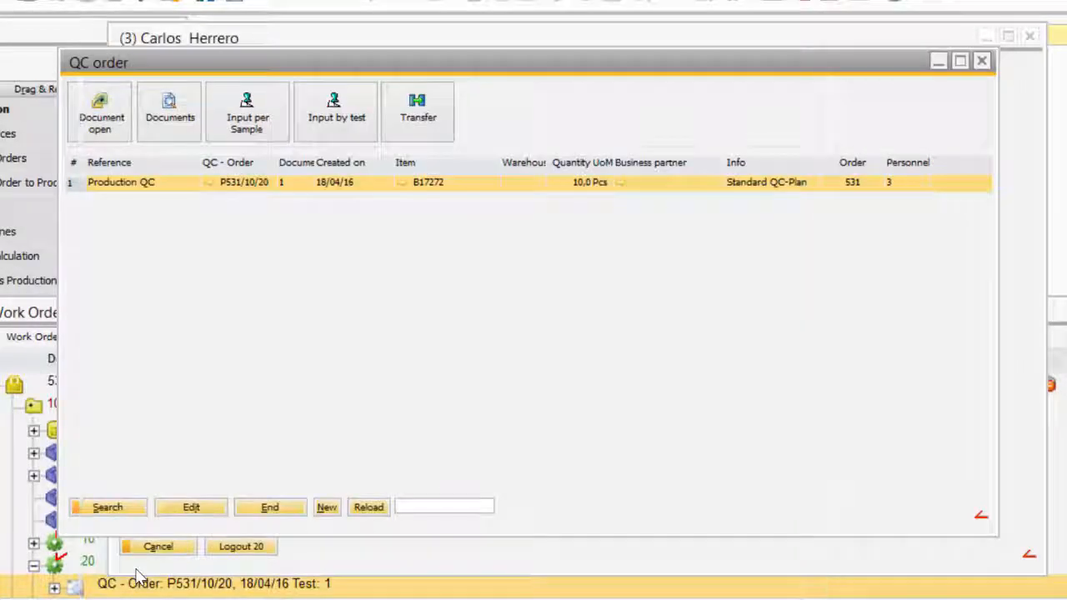
left_click(269, 508)
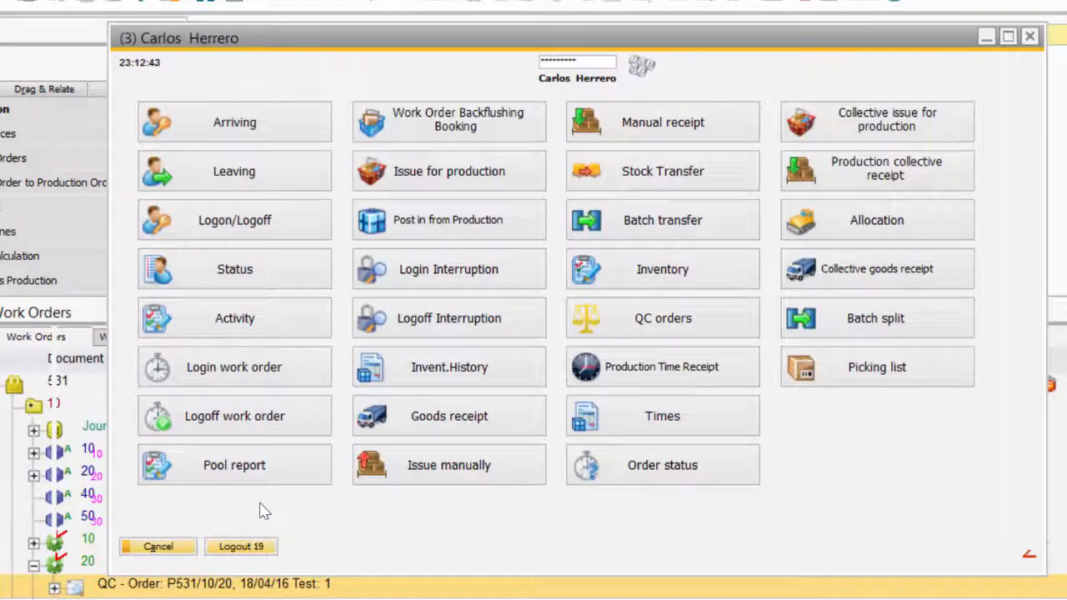
Step: Check the terminal for remaining QC orders, close the terminal, and return to the work orders window
left_click(704, 332)
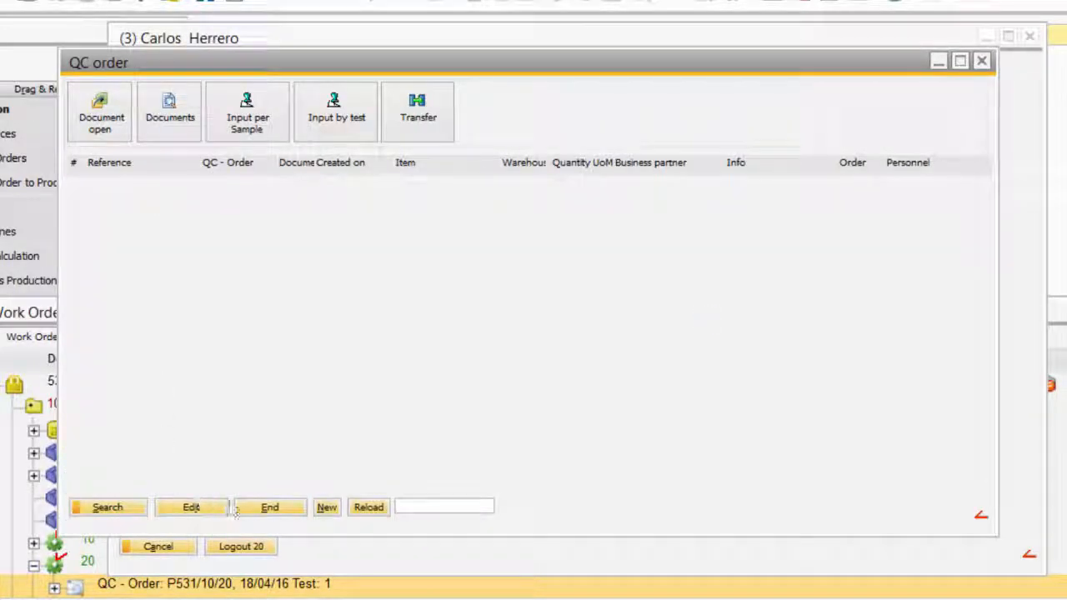
left_click(259, 507)
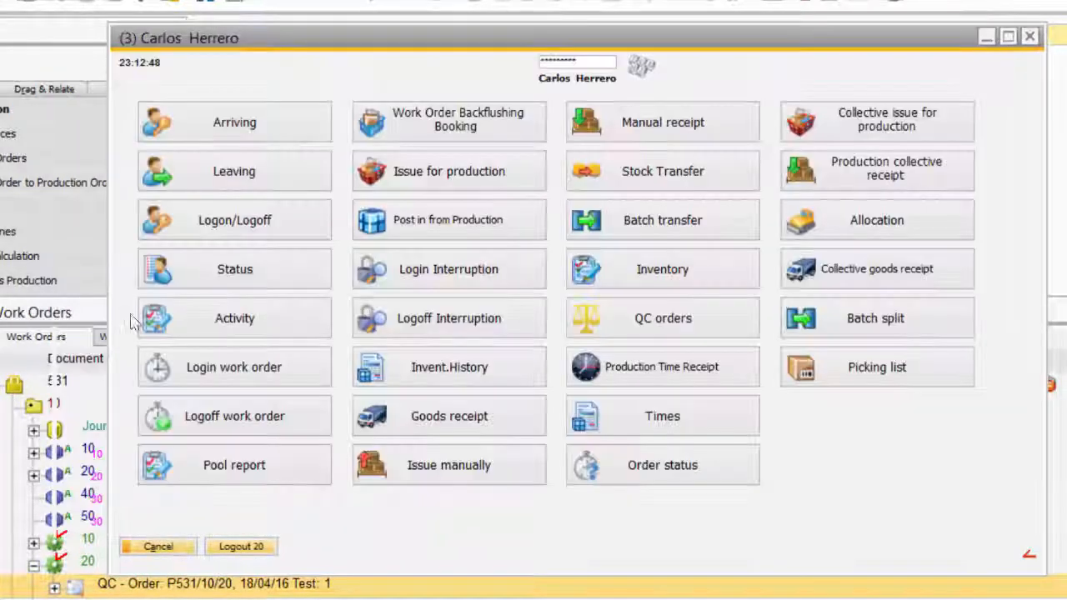
left_click(154, 547)
left_click_drag(408, 317, 372, 48)
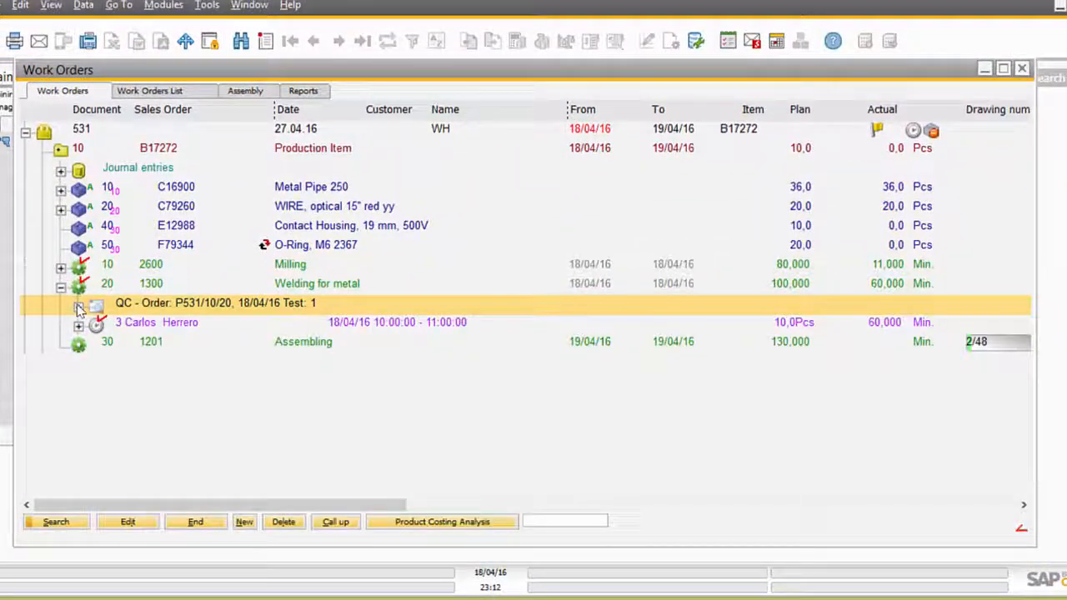
Step: Refresh the Welding for metal operation and review the measured values of its QC order
left_click(60, 288)
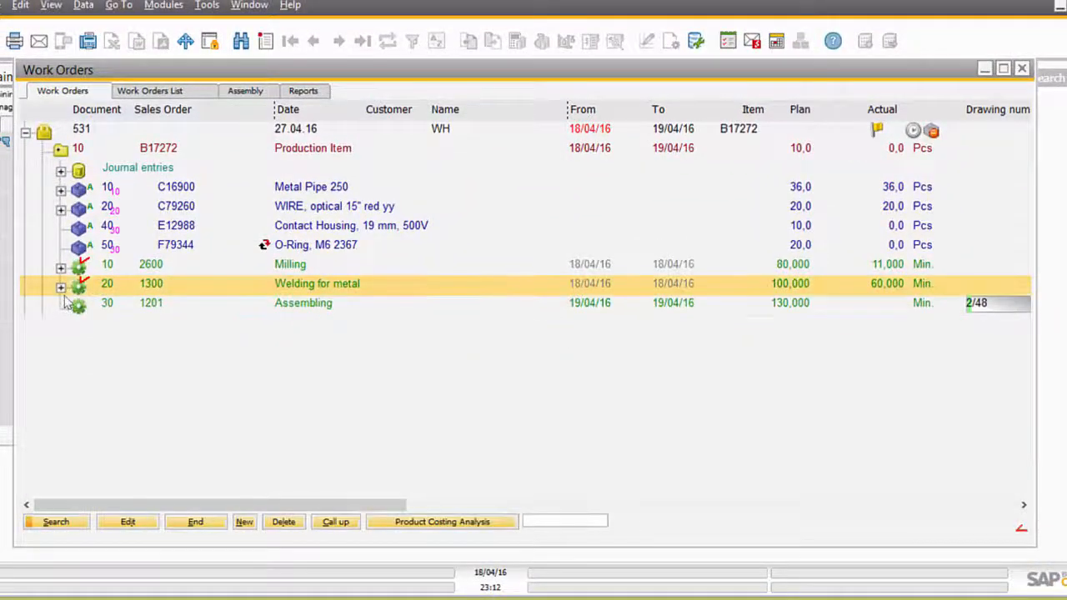
left_click(60, 287)
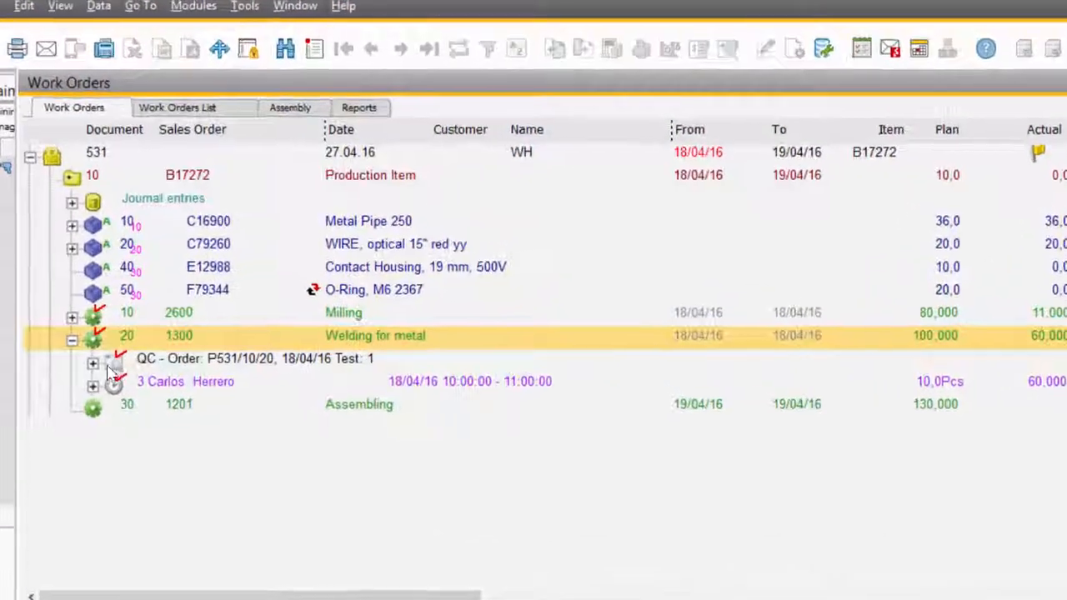
left_click(93, 363)
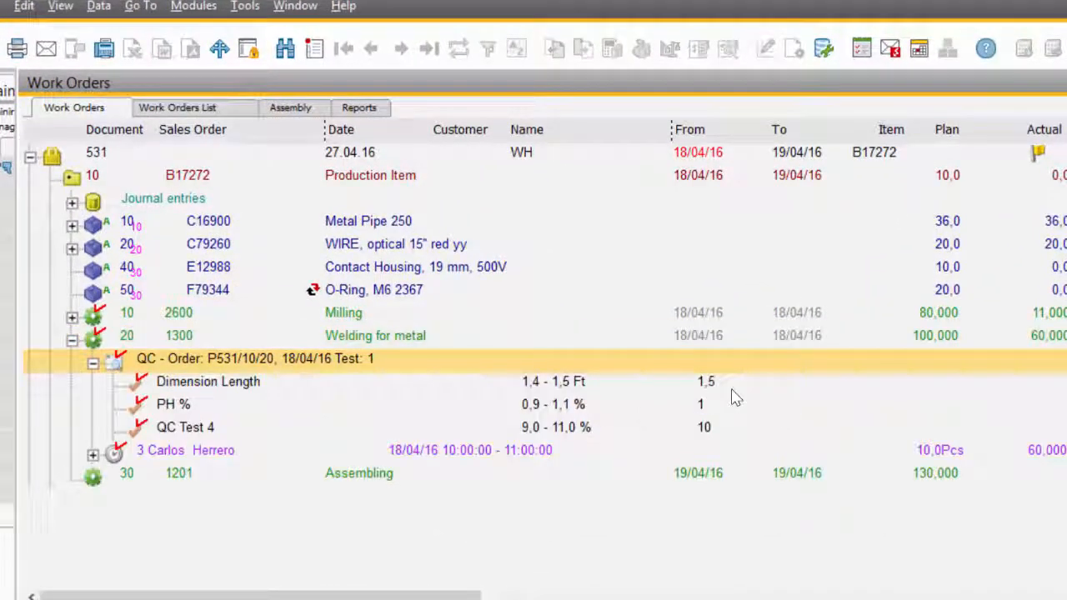
left_click(71, 340)
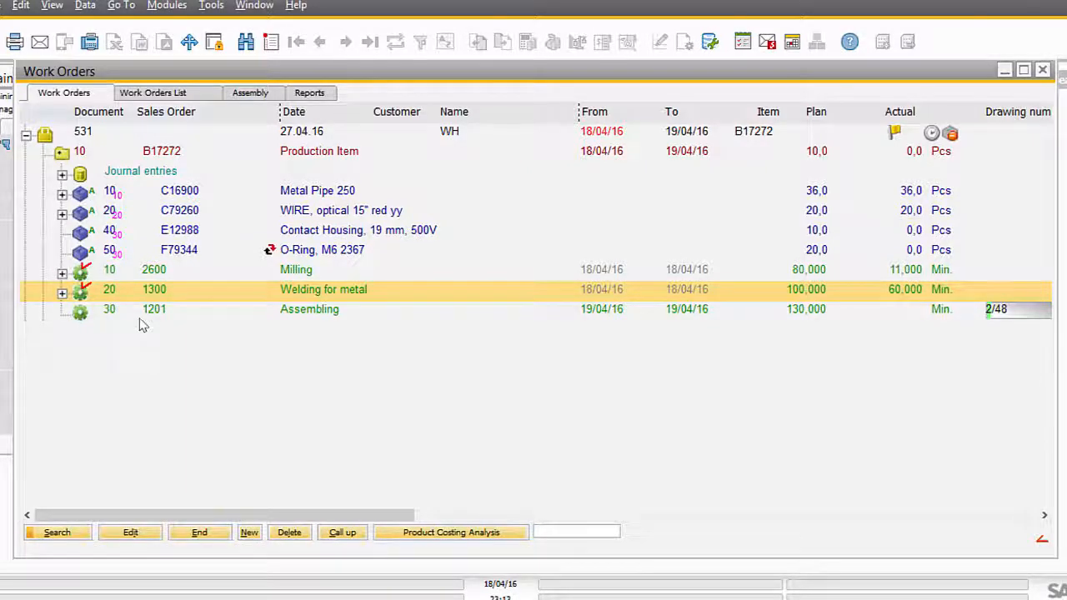
Step: Create a time receipt for operation 30 Assembling and assign the employee as the person
left_click(283, 314)
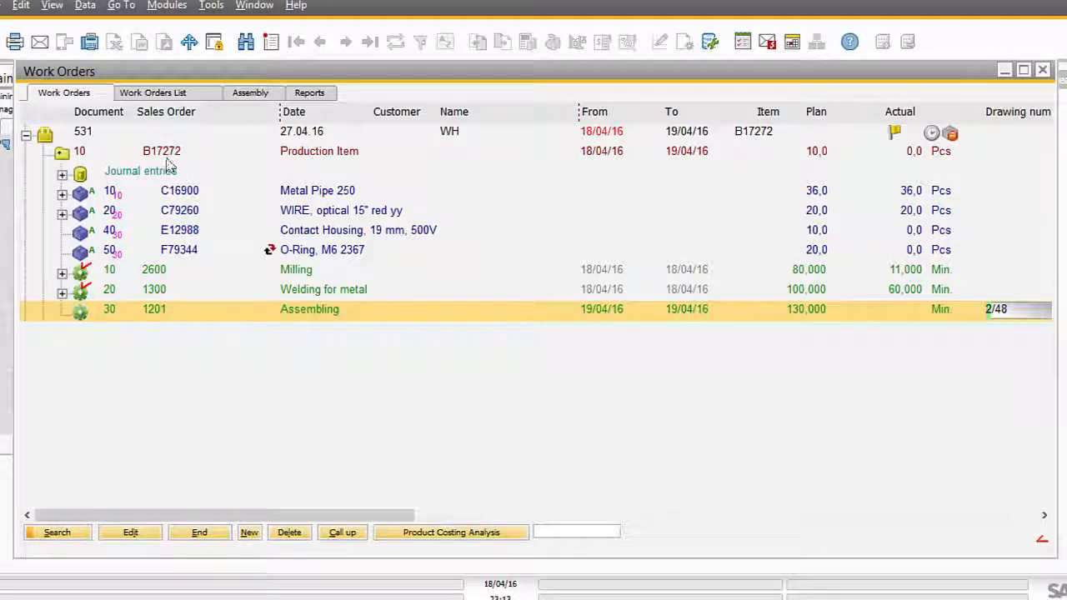
right_click(117, 311)
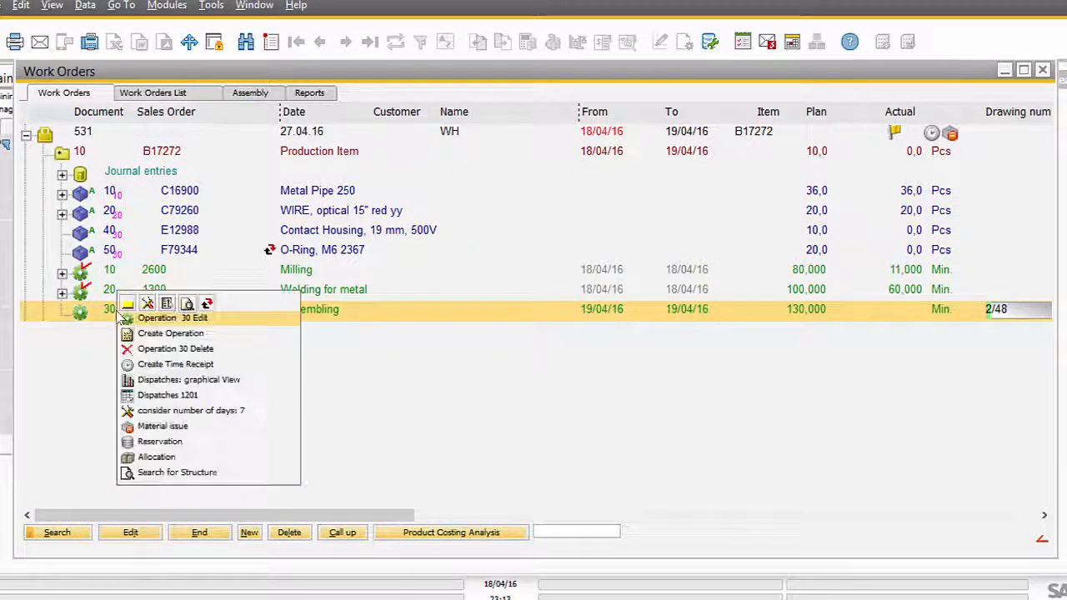
left_click(176, 365)
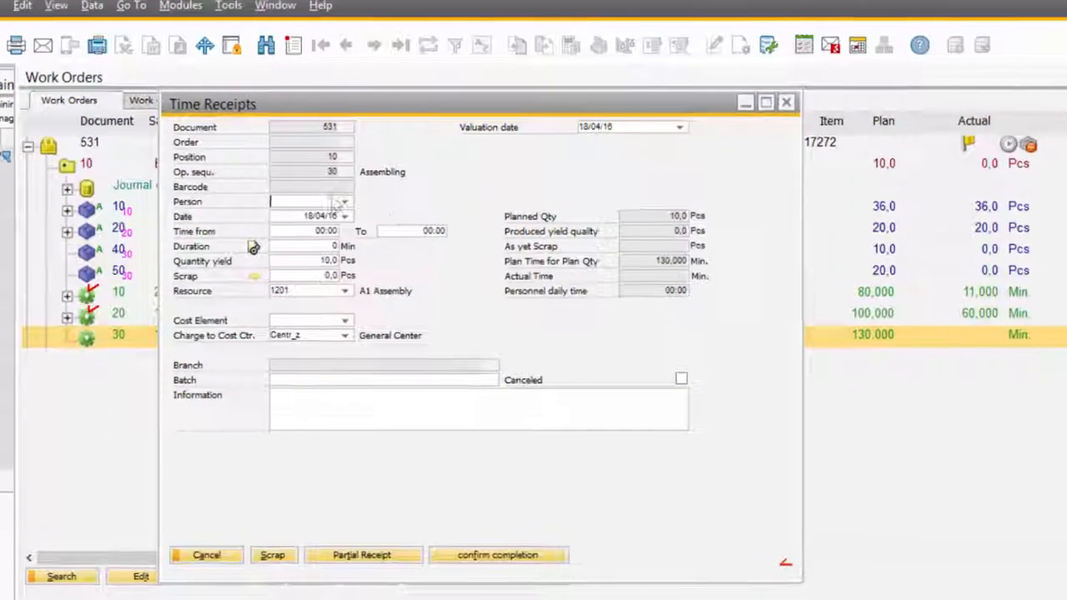
left_click(330, 192)
left_click(367, 231)
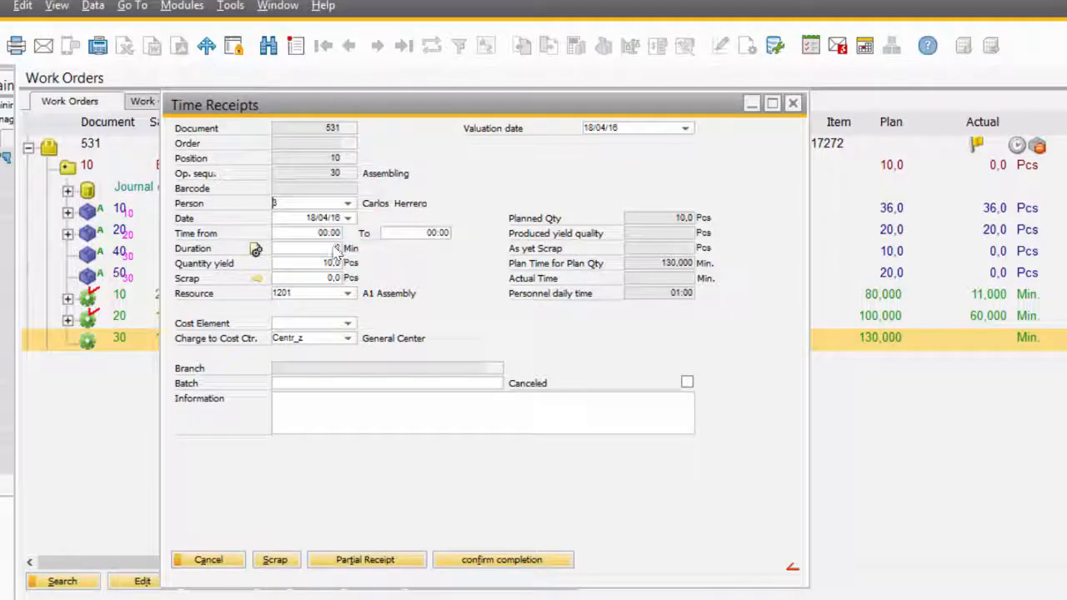
Step: Set the Assembling time receipt from 12:00 to 13:00 and confirm its completion
left_click(321, 235)
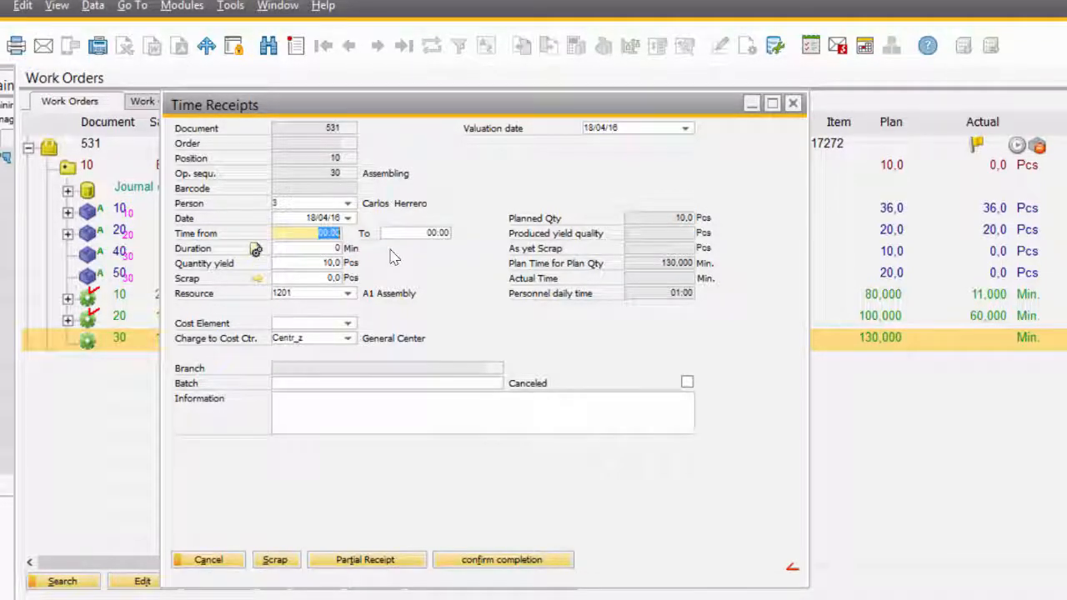
type("9")
key("Tab")
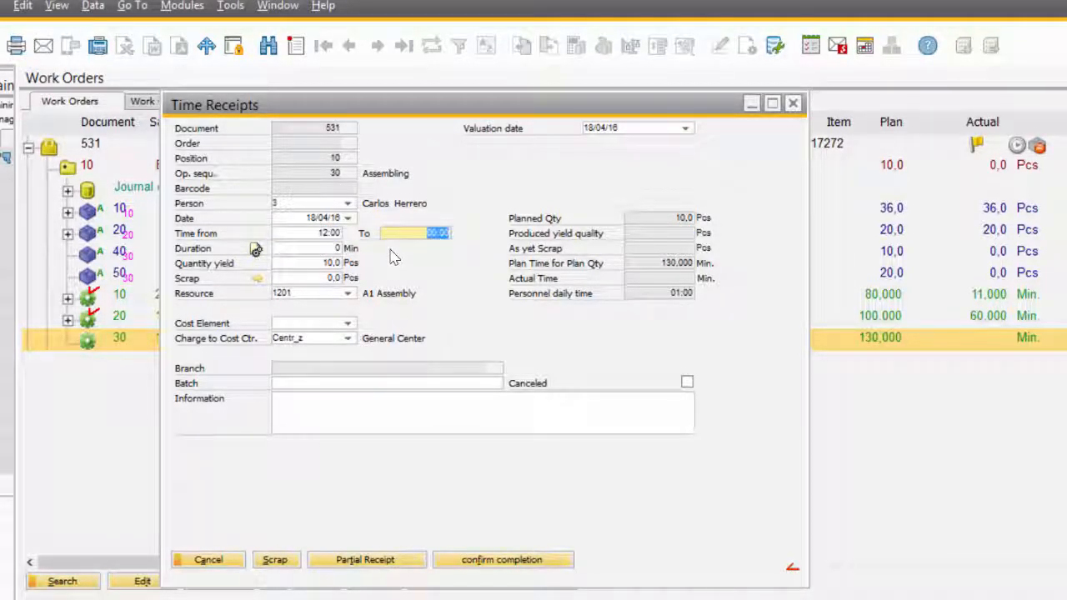
type("13")
key("Tab")
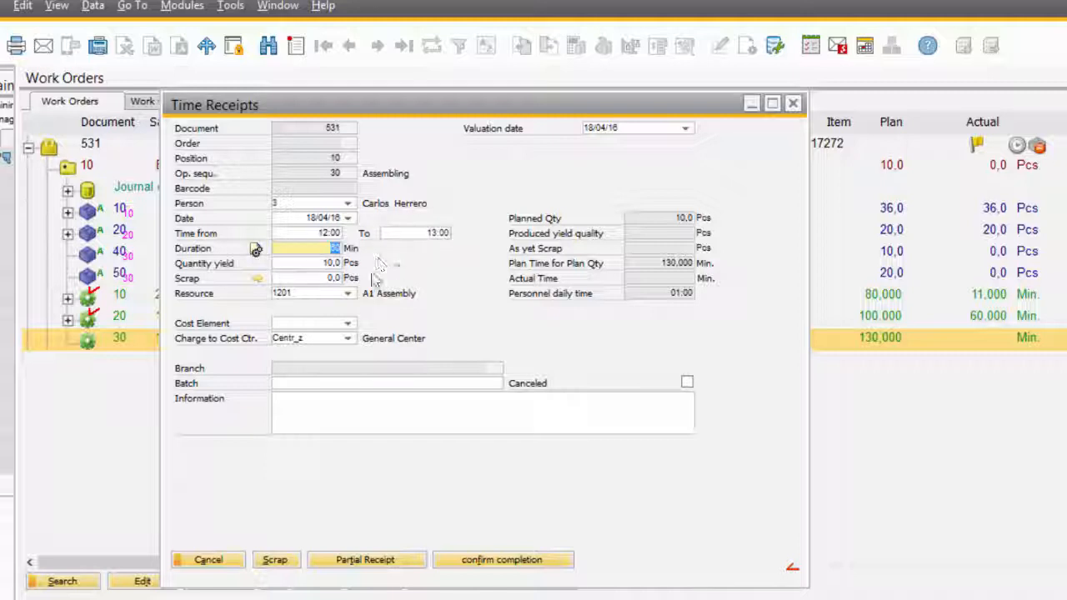
left_click(516, 558)
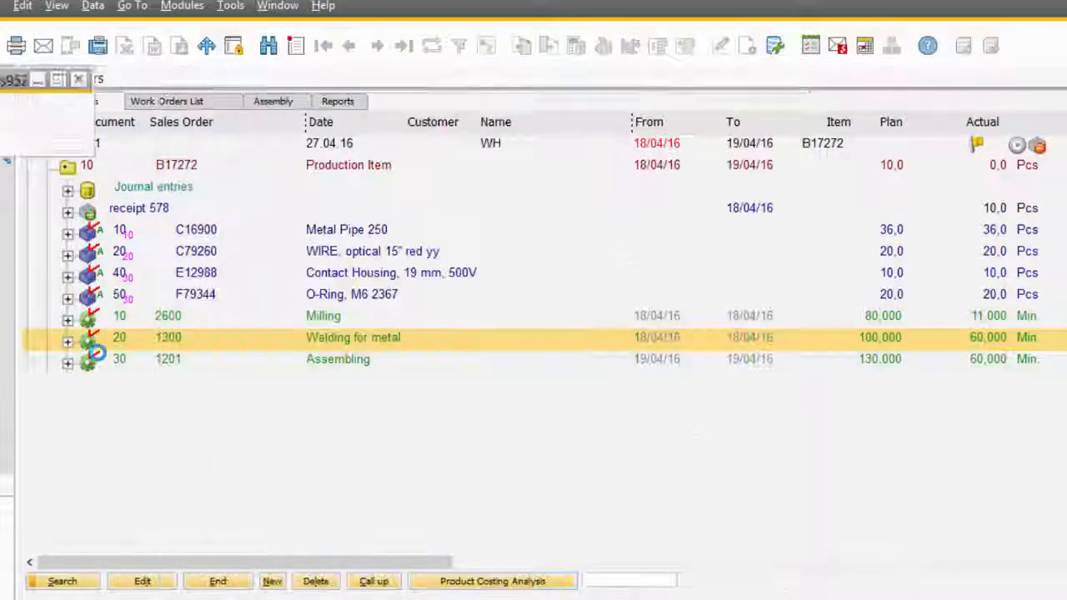
Step: Examine the production receipt under item B17272 and the tests listed in its QC order
left_click(68, 364)
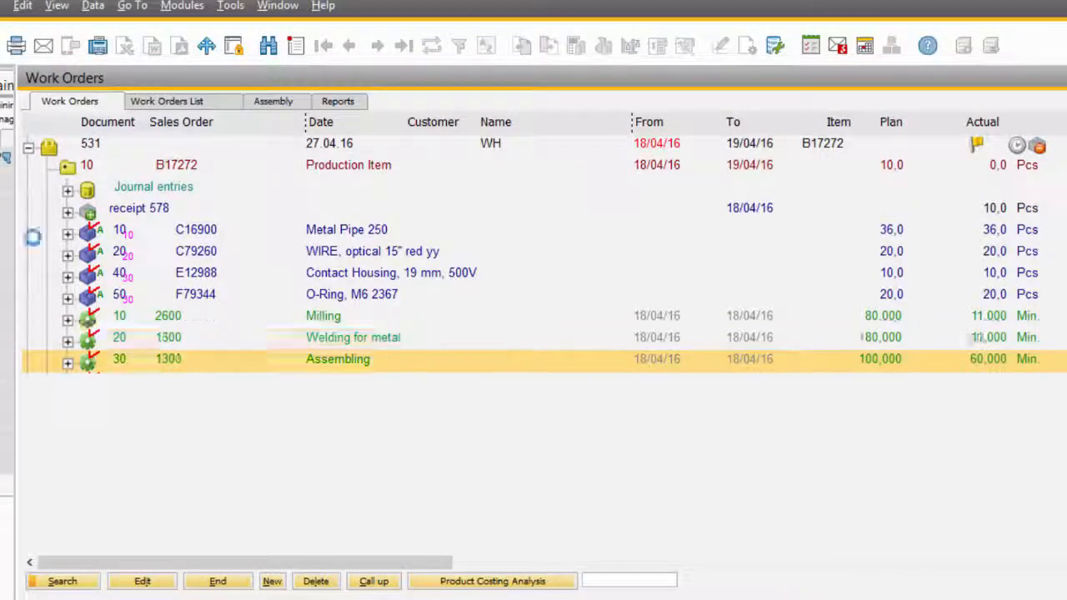
left_click(68, 363)
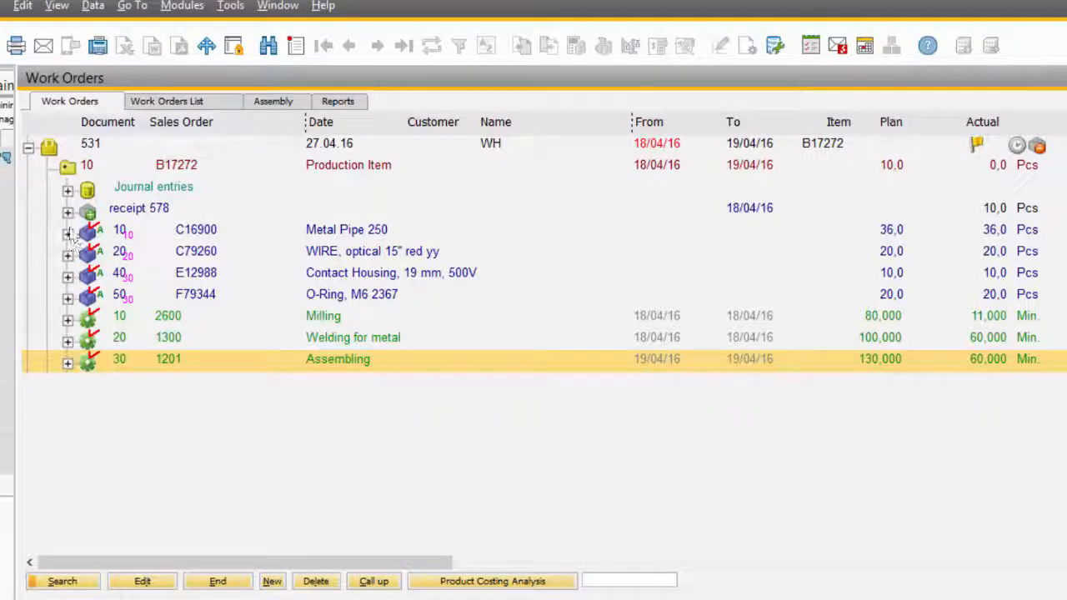
left_click(129, 214)
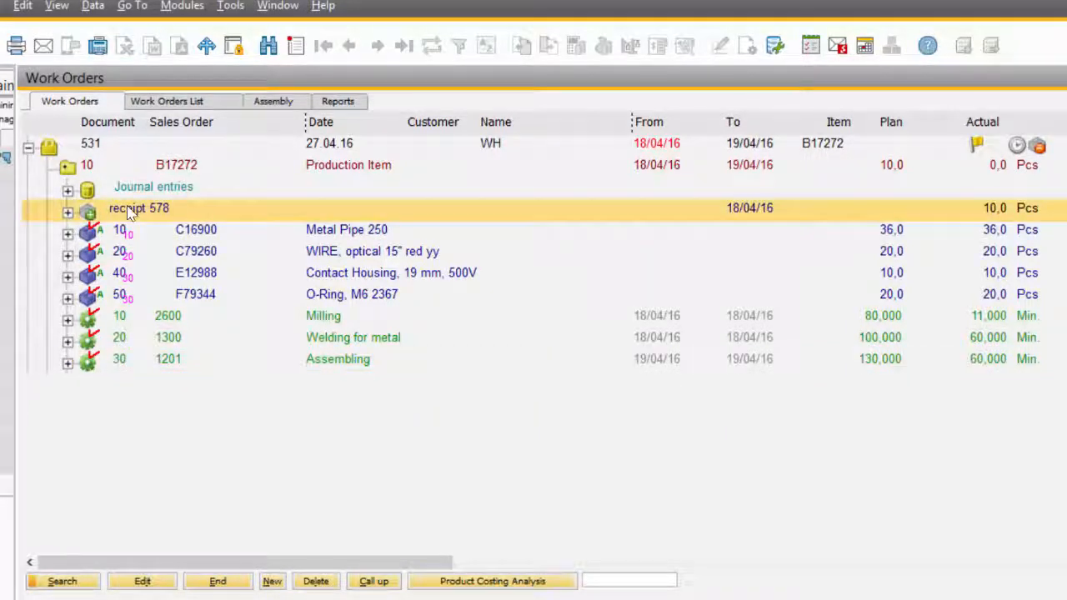
left_click(69, 214)
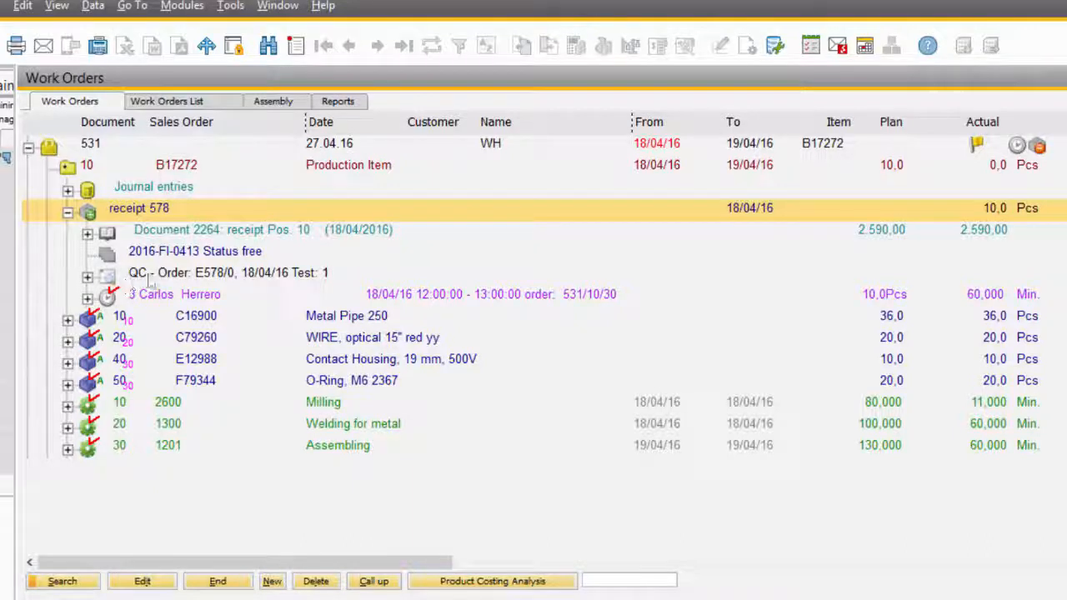
left_click(86, 277)
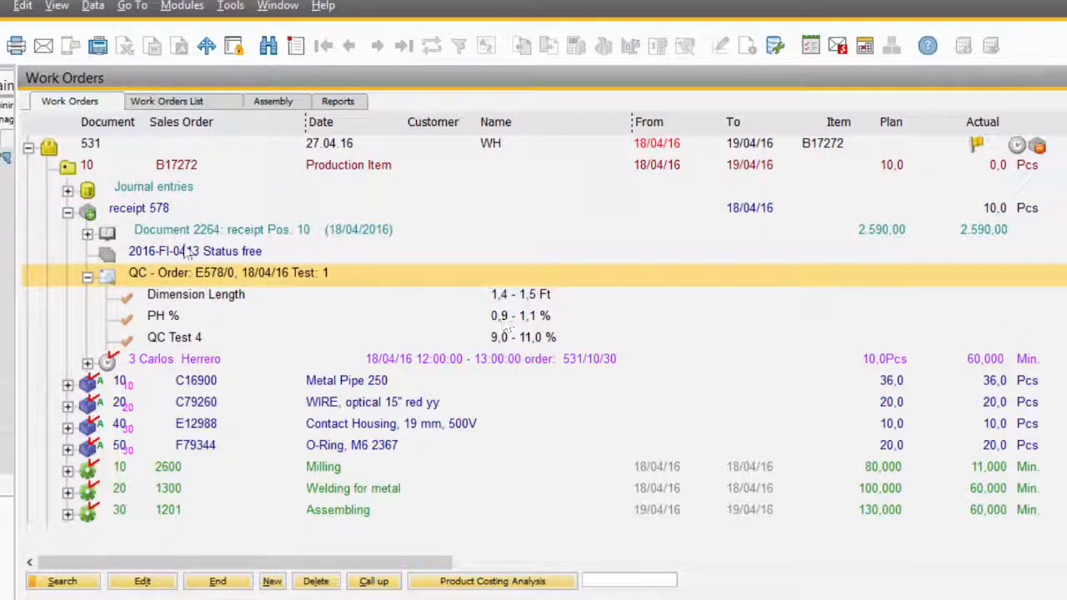
left_click(87, 276)
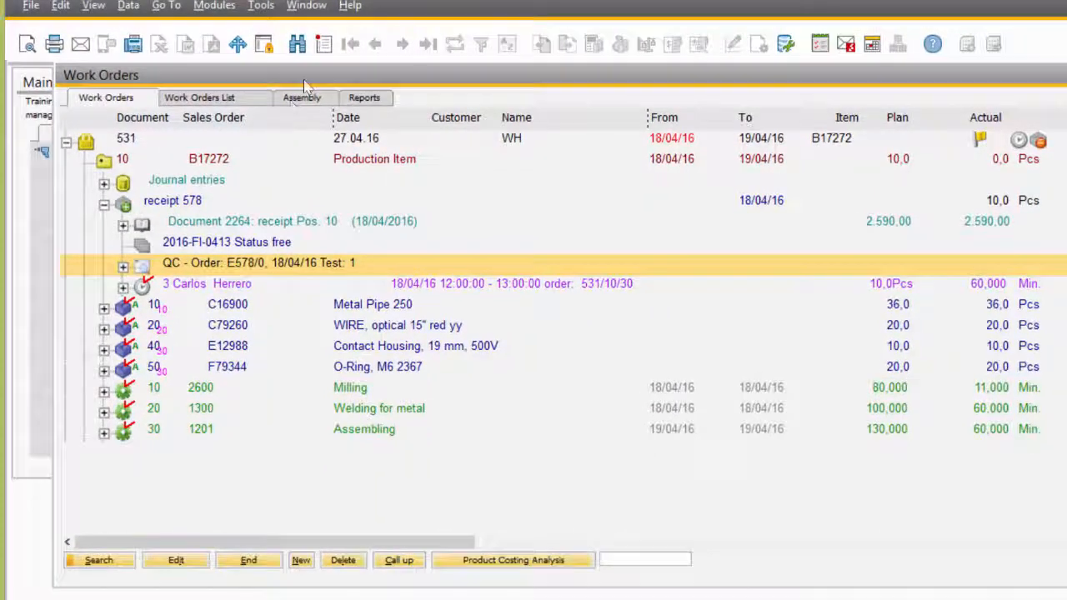
Step: Open the QC order under the production receipt and bring up the measurements of sample 1 through input per sample
left_click_drag(305, 78, 542, 80)
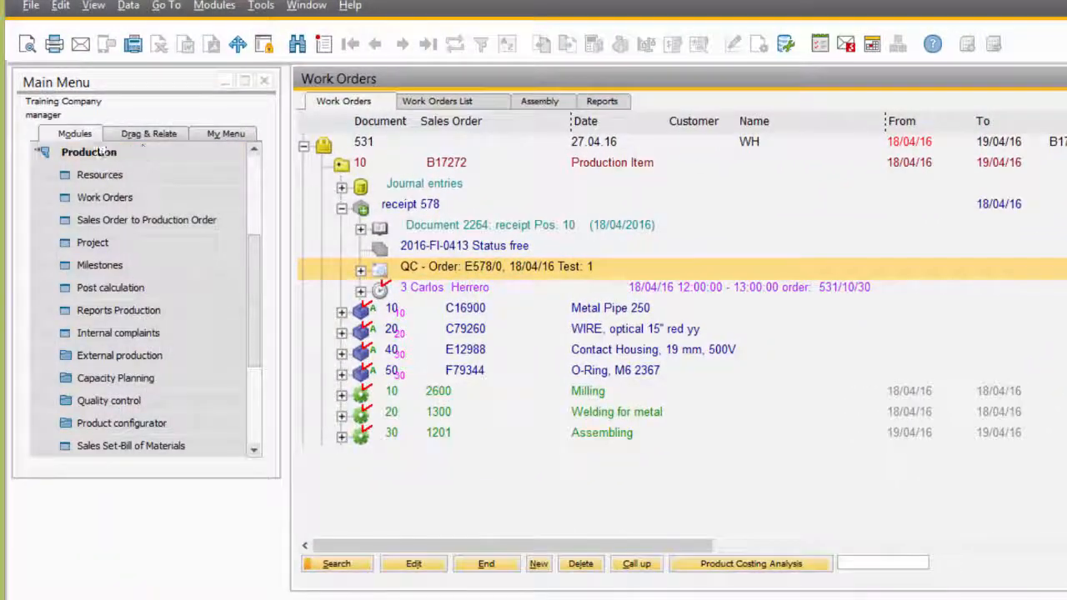
left_click(125, 401)
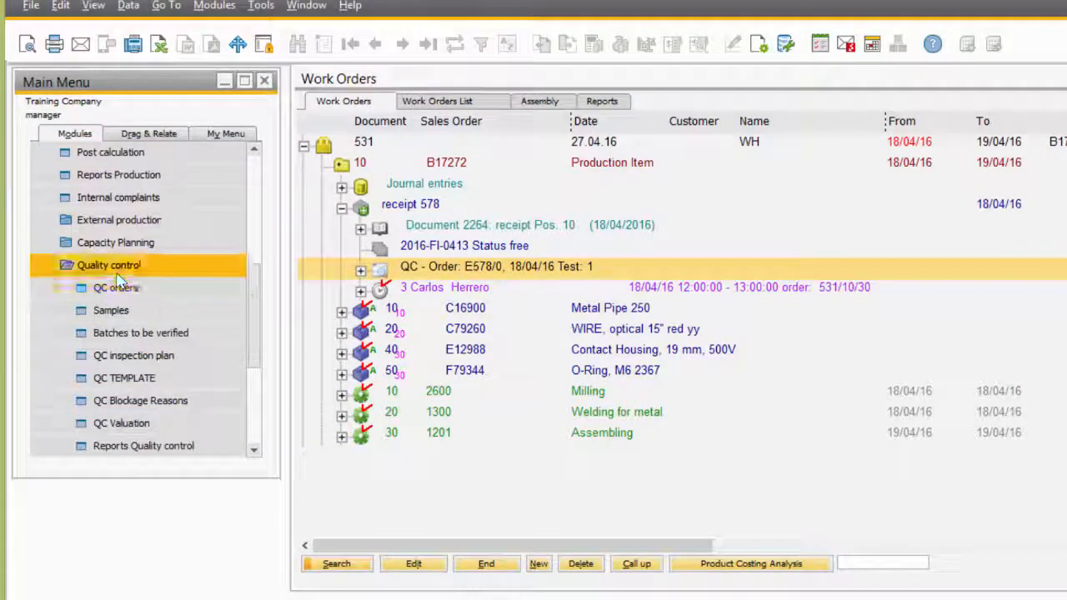
left_click(116, 292)
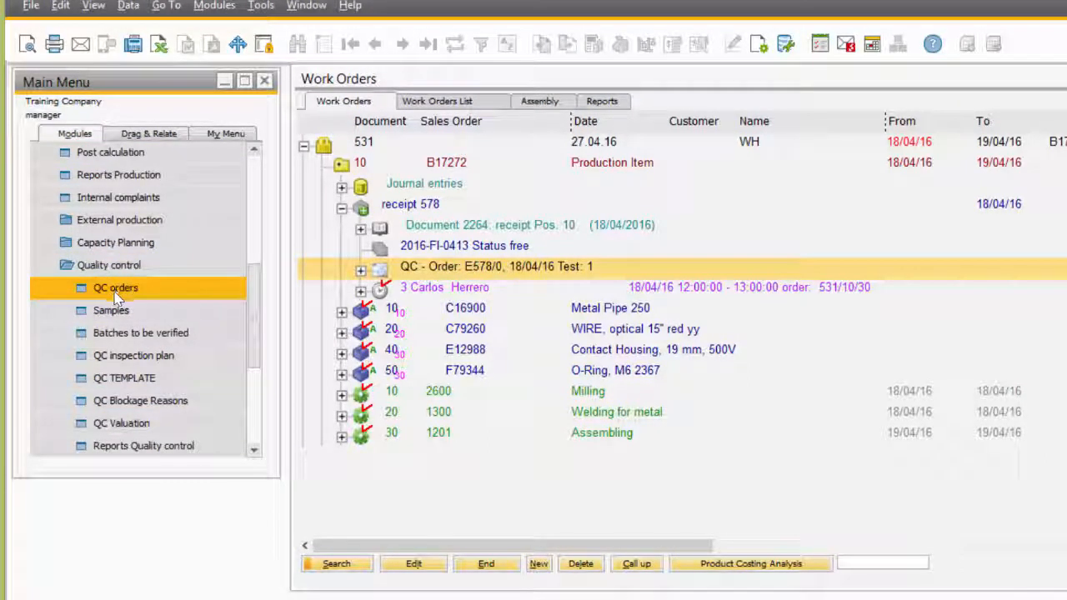
double_click(589, 267)
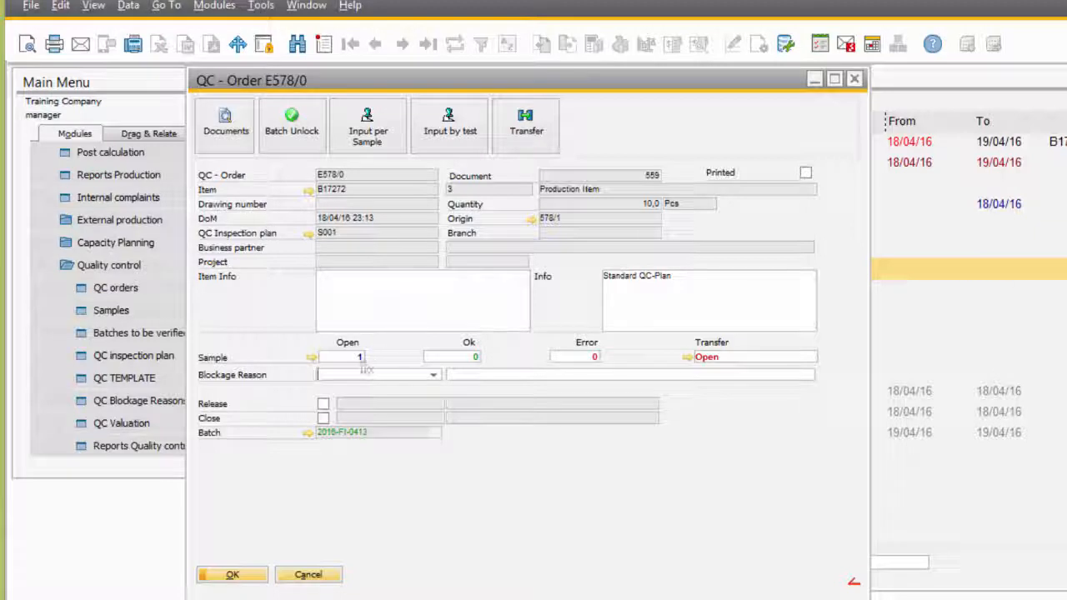
left_click(358, 136)
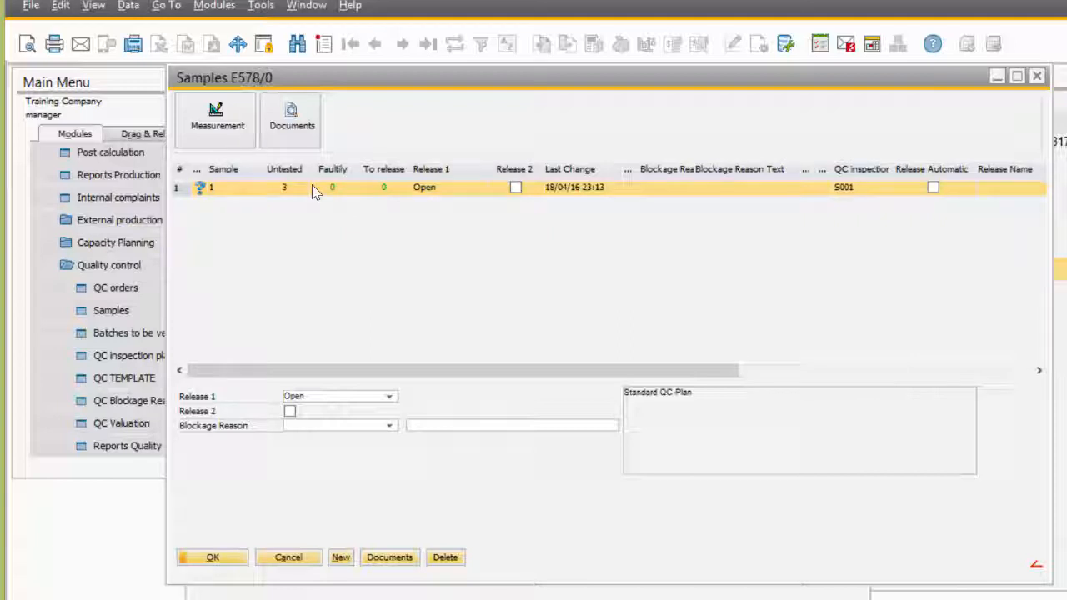
left_click(213, 110)
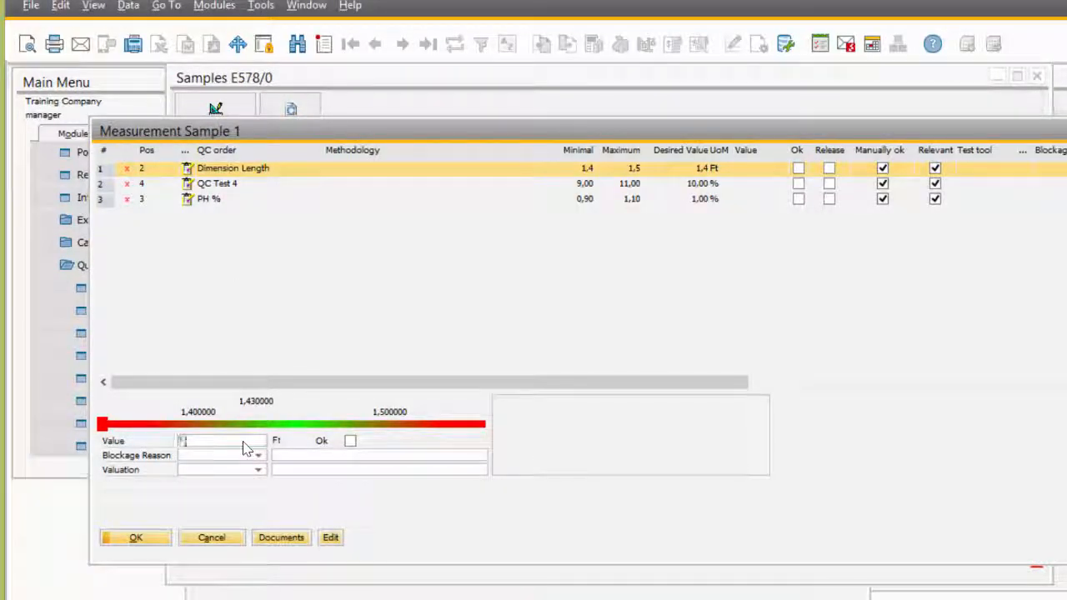
Step: Record 1,4 Ft for Dimension Length, 10 % for QC Test 4 and 1 % for PH %, and save the receipt's sample measurements
type("1,4")
key("Tab")
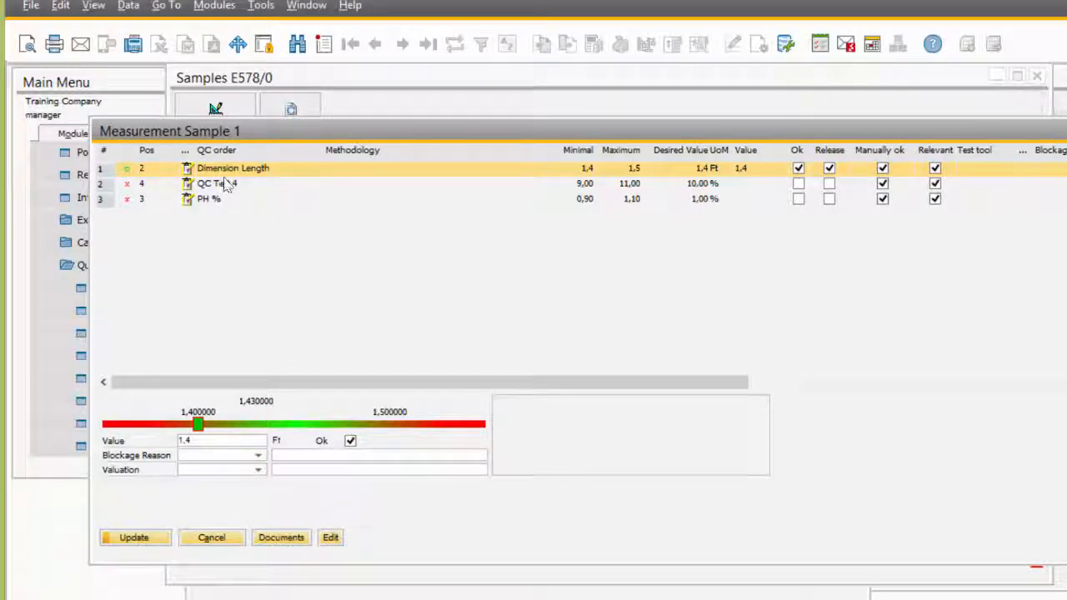
left_click(225, 183)
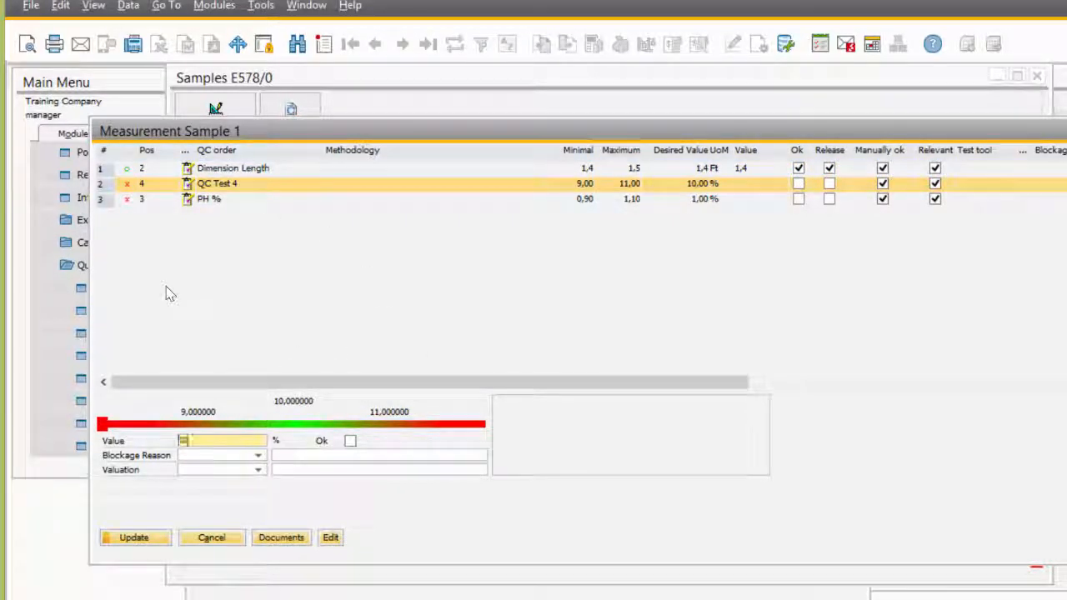
type("10")
key("Tab")
left_click(265, 200)
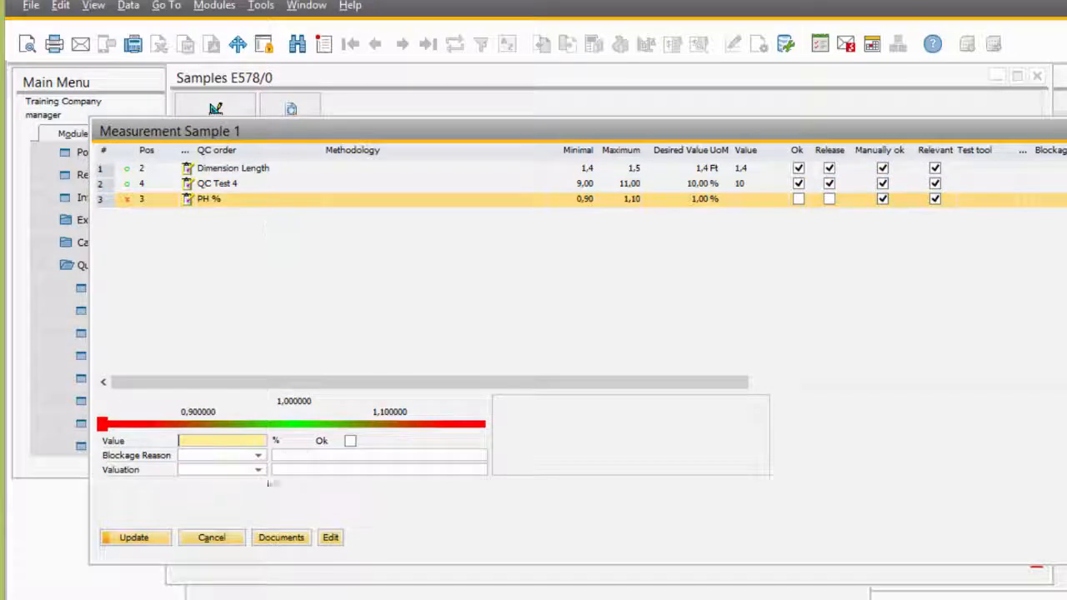
type("1")
key("Tab")
left_click(144, 539)
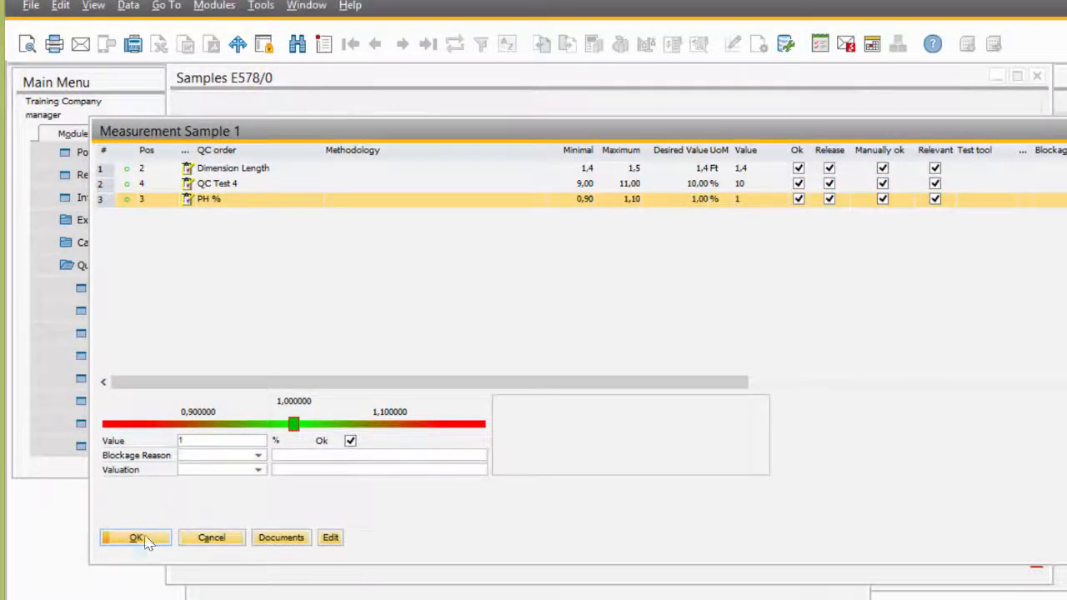
left_click(138, 539)
Step: Confirm the samples, mark the receipt's QC order as closed, save it, and return to the work order
left_click(220, 554)
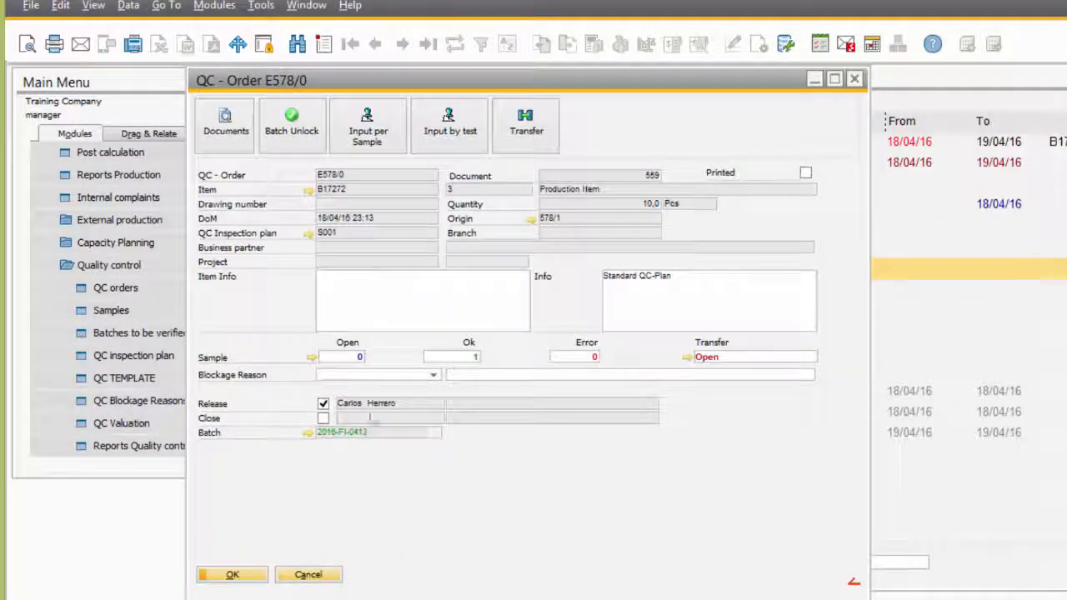
left_click(323, 418)
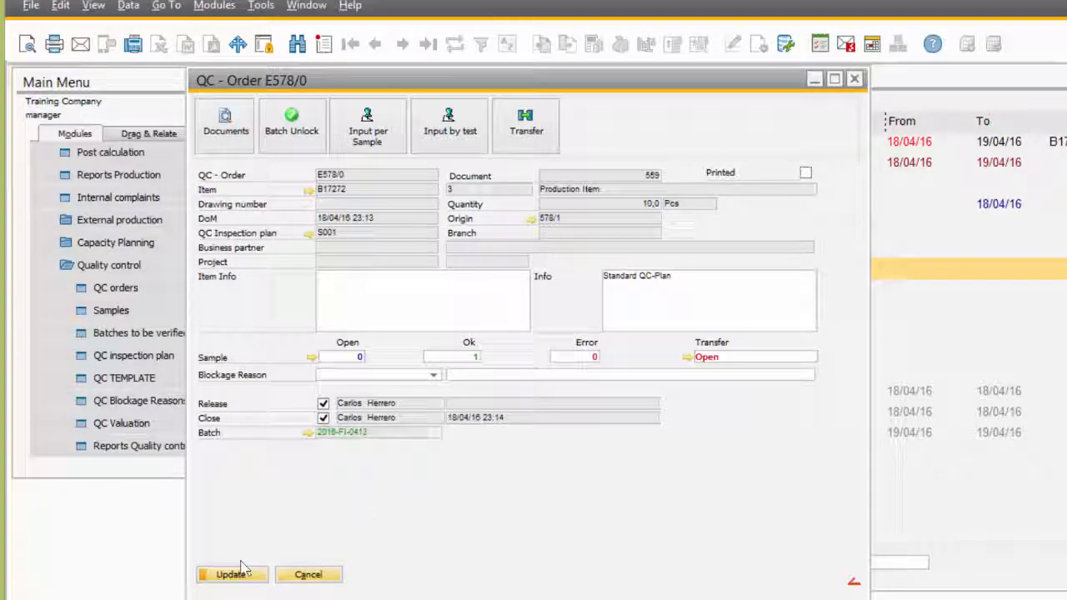
left_click(233, 576)
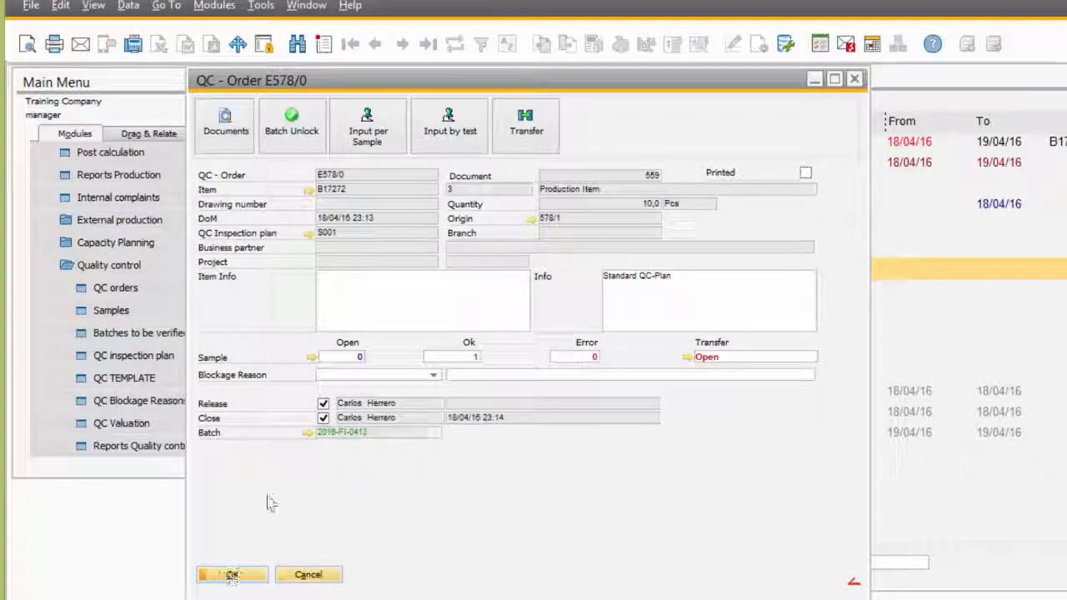
left_click(232, 577)
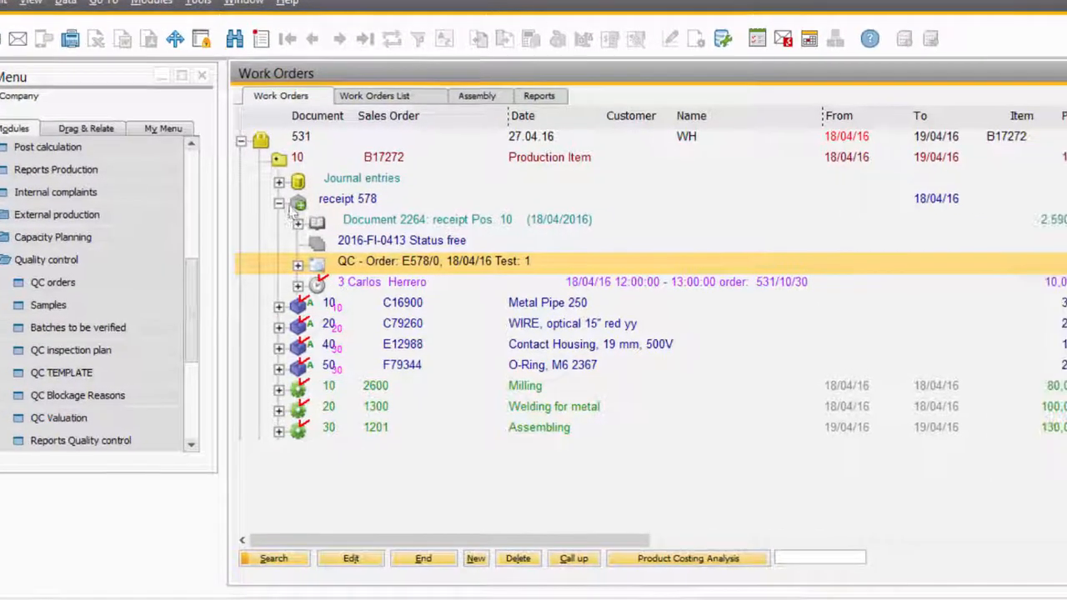
Step: Review the test results in the QC order under the production receipt, collapse the receipt, and close the work orders
left_click(341, 209)
left_click(198, 197)
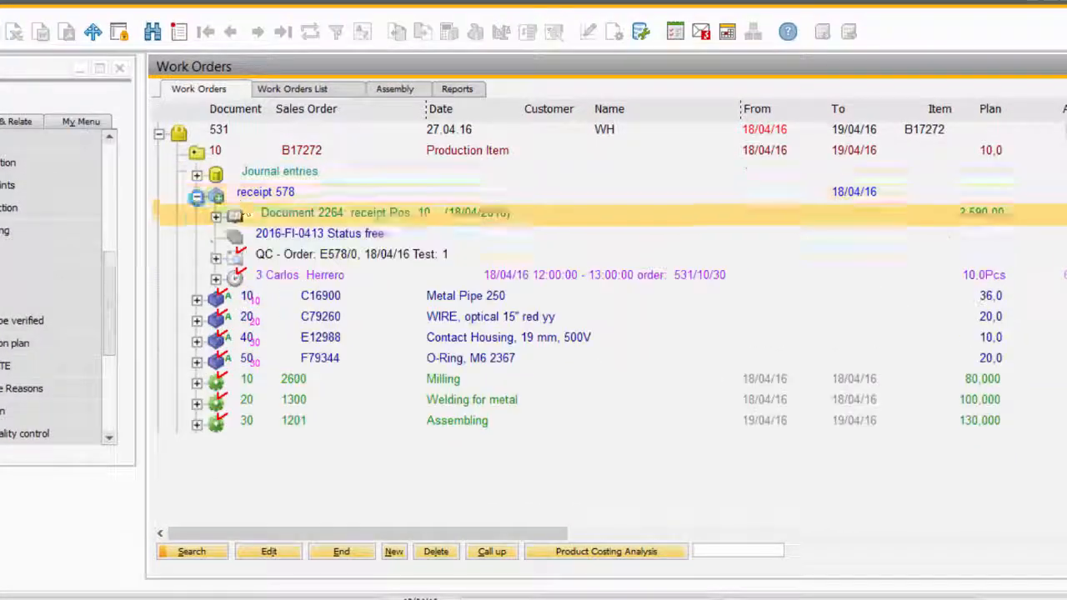
left_click(305, 259)
left_click(216, 258)
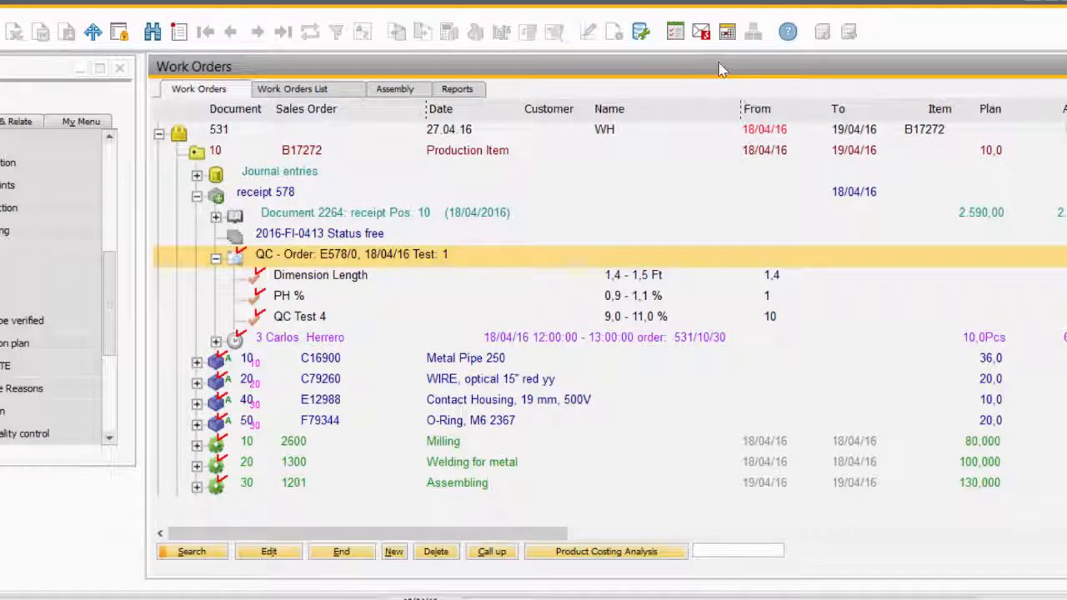
left_click_drag(722, 69, 584, 75)
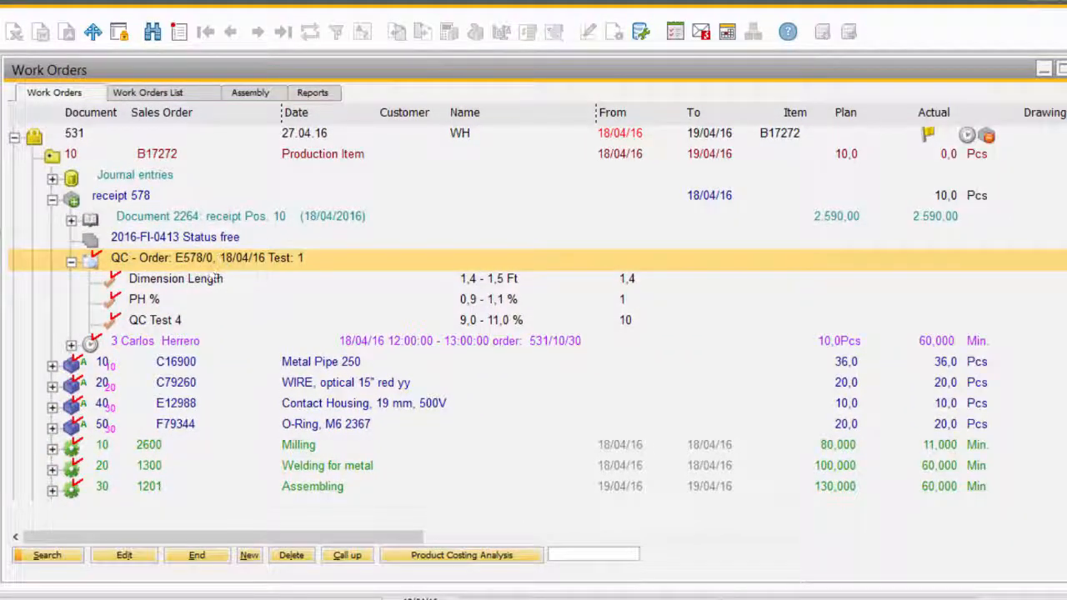
left_click(72, 262)
left_click(51, 201)
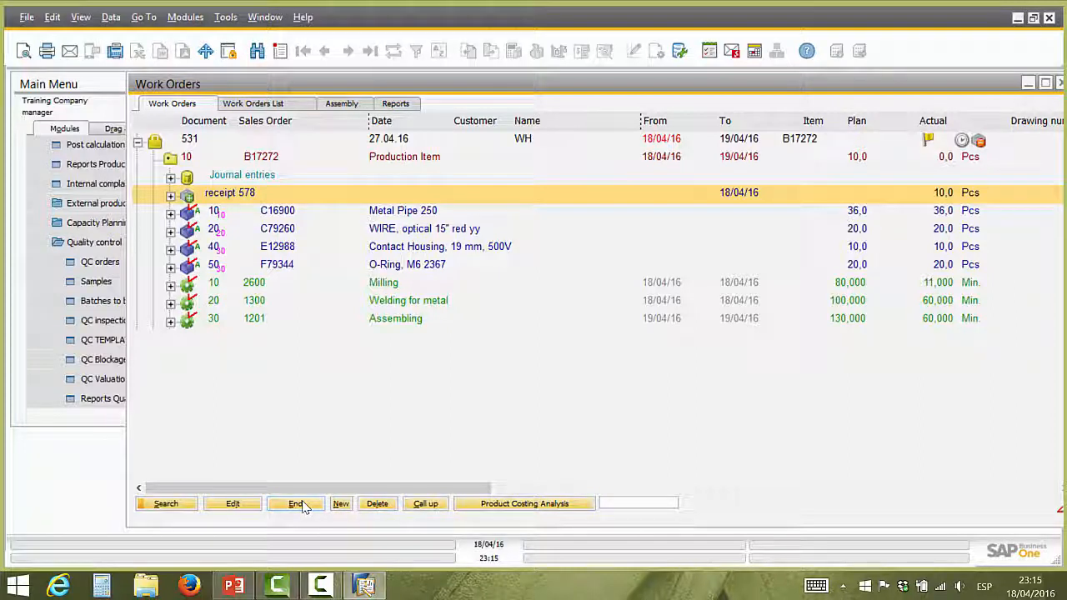
left_click(296, 504)
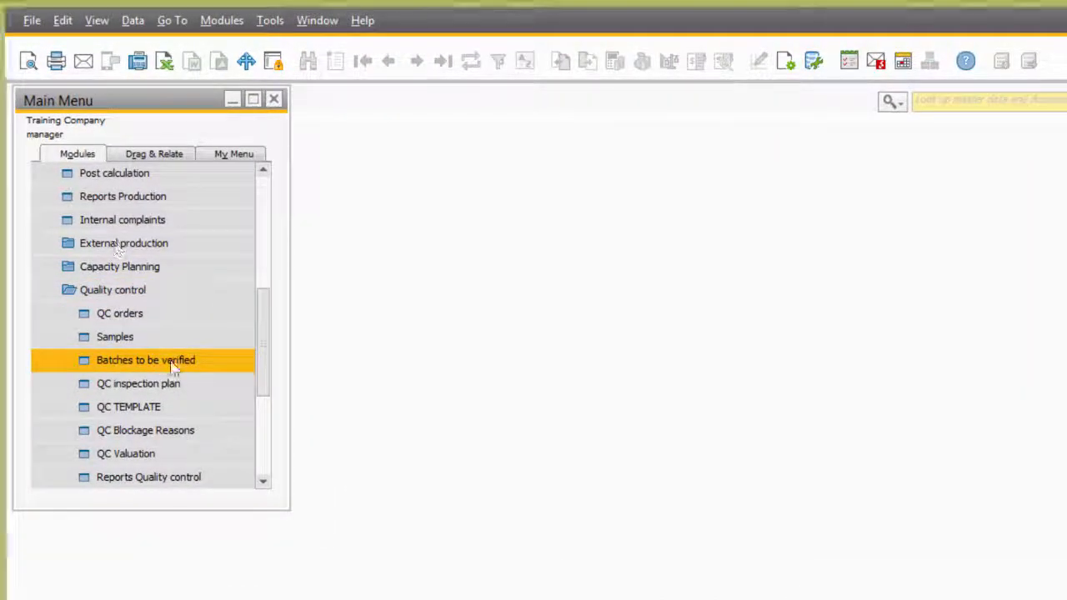
Step: Open the batches to be verified and run the shelf life test with blocking of expired batches, including 30 days
left_click(173, 367)
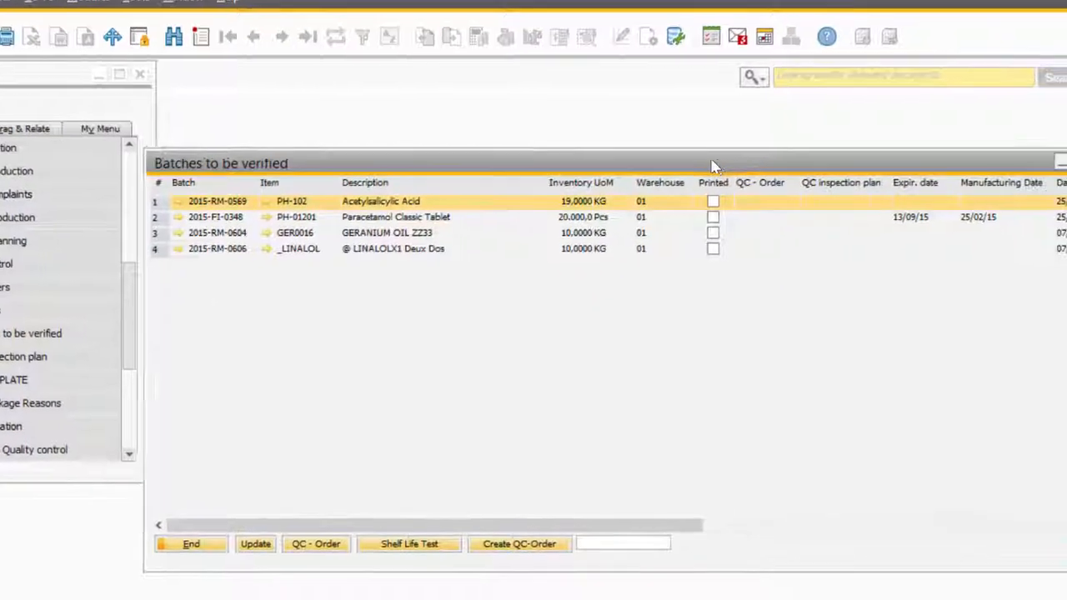
left_click_drag(712, 166, 663, 155)
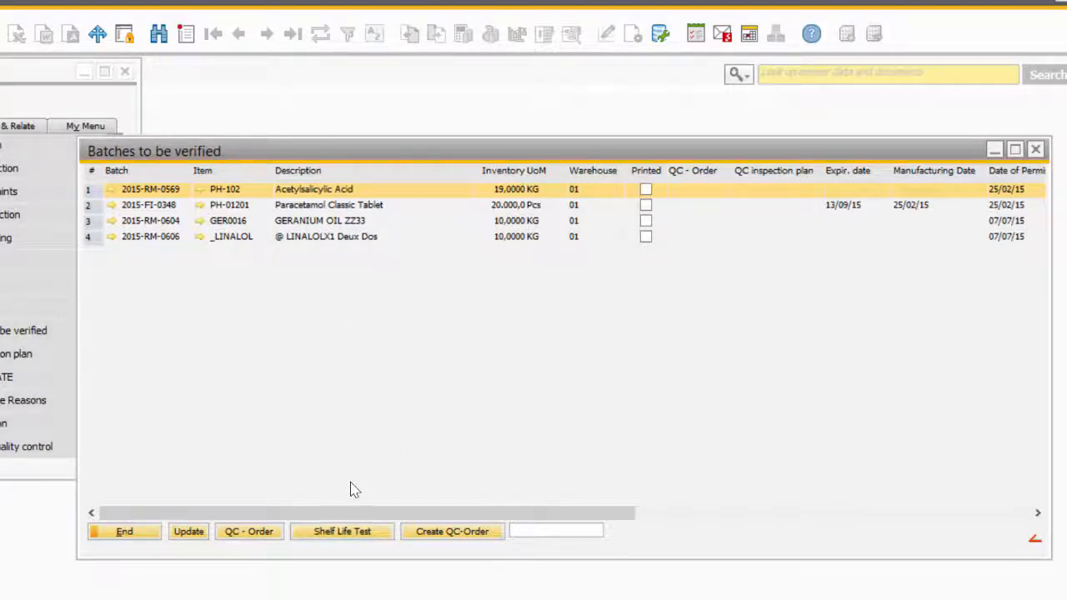
left_click(346, 537)
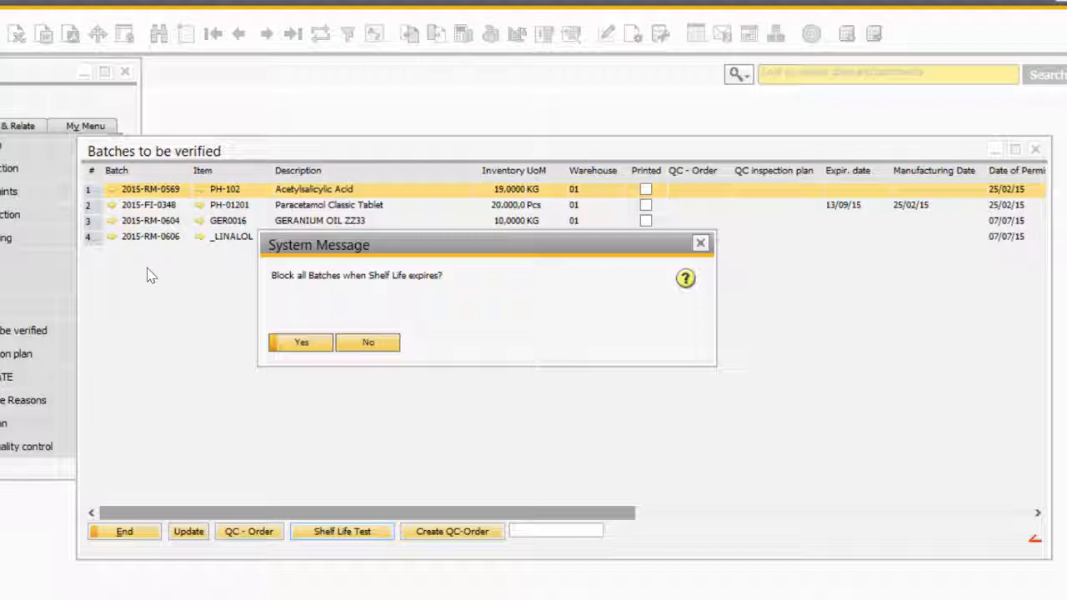
left_click(293, 346)
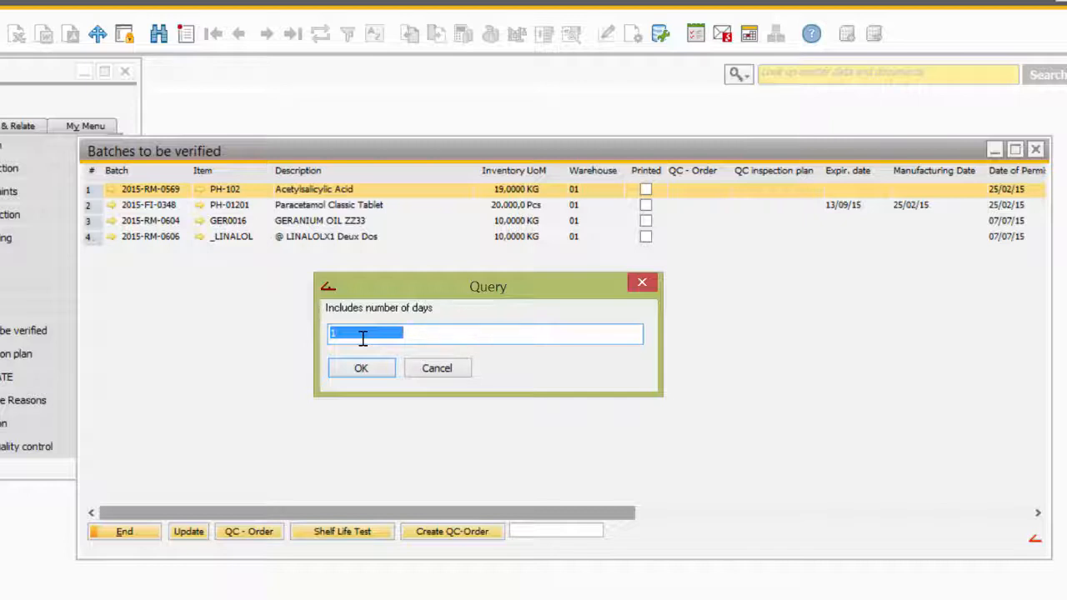
type("30")
left_click(357, 369)
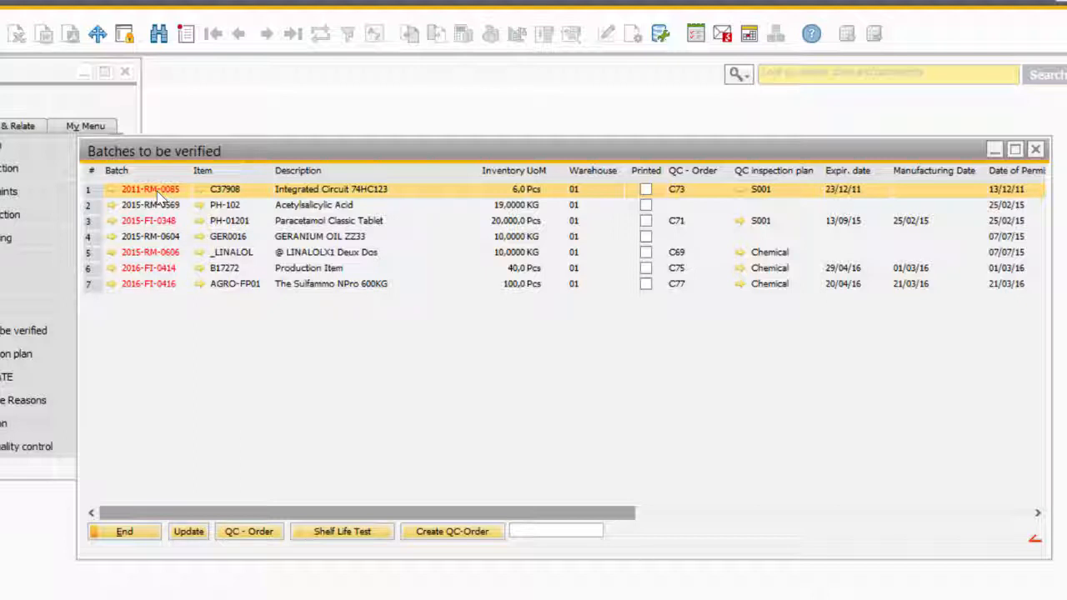
Step: Run the shelf life test again with blocking of expired batches, including 100 days
left_click(338, 532)
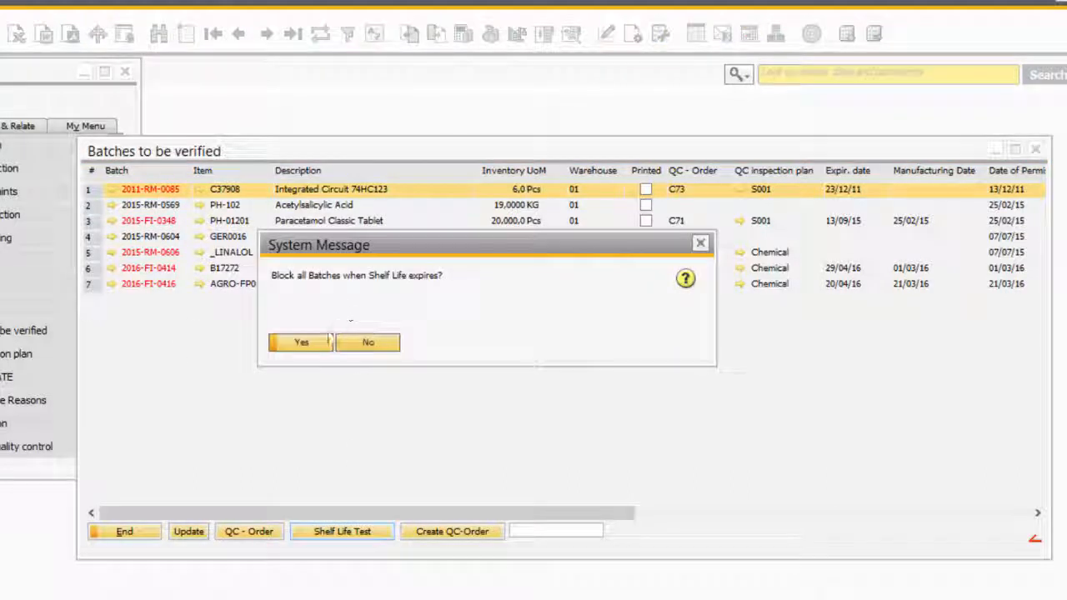
left_click(300, 342)
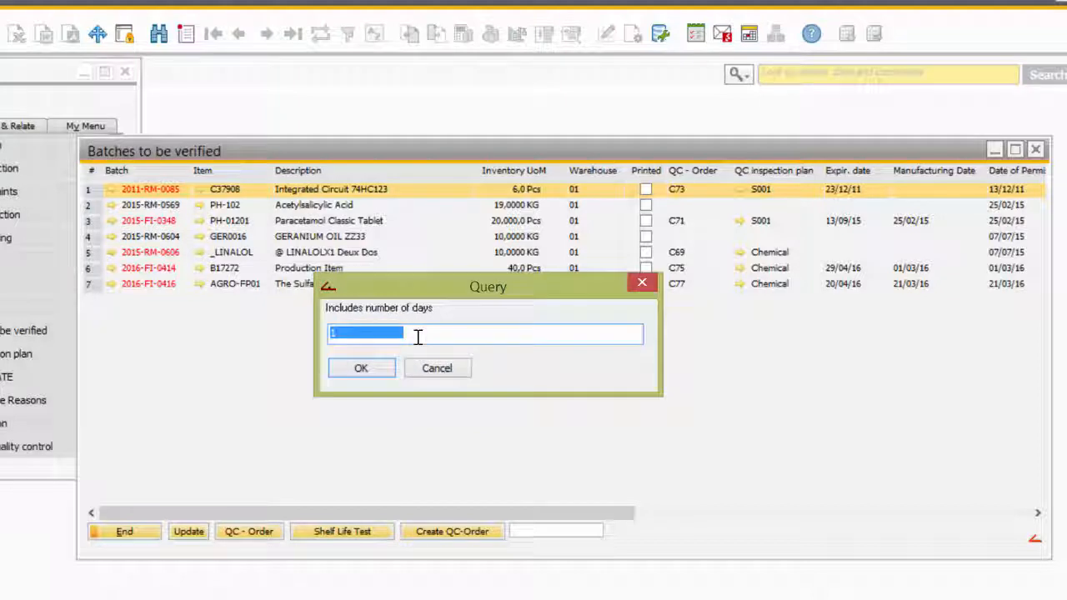
type("100")
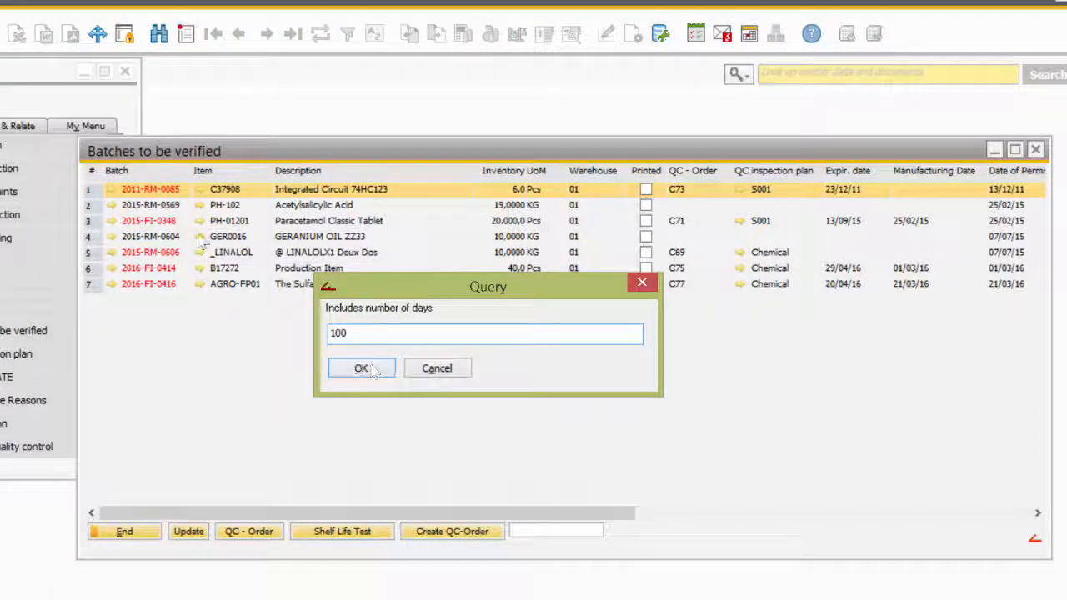
left_click(367, 369)
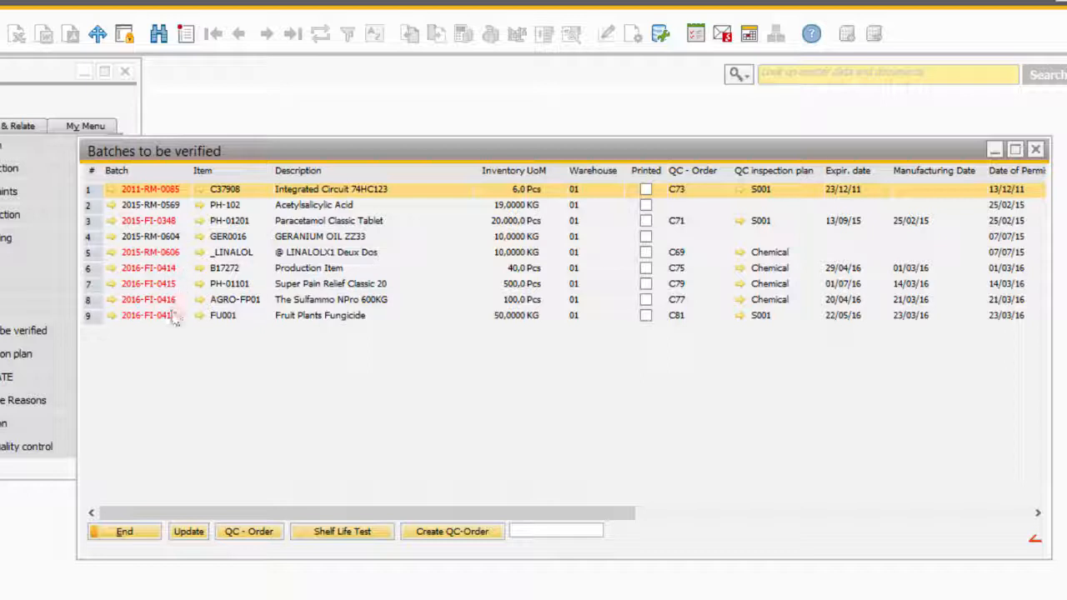
Step: View the batch details of item B17272 and its available status options, and leave the batch without changes
left_click(112, 268)
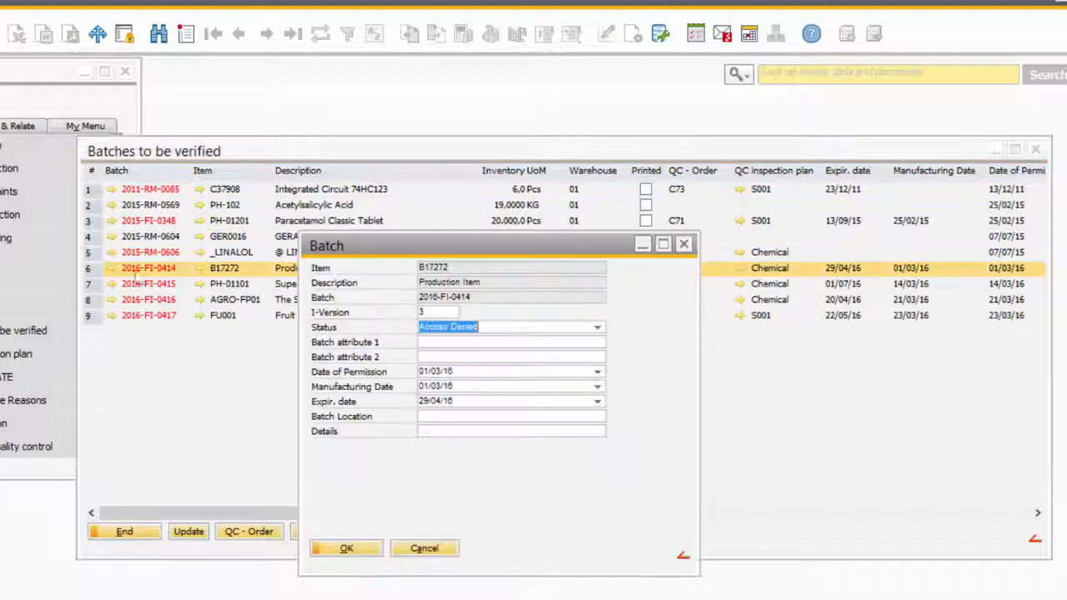
left_click(596, 327)
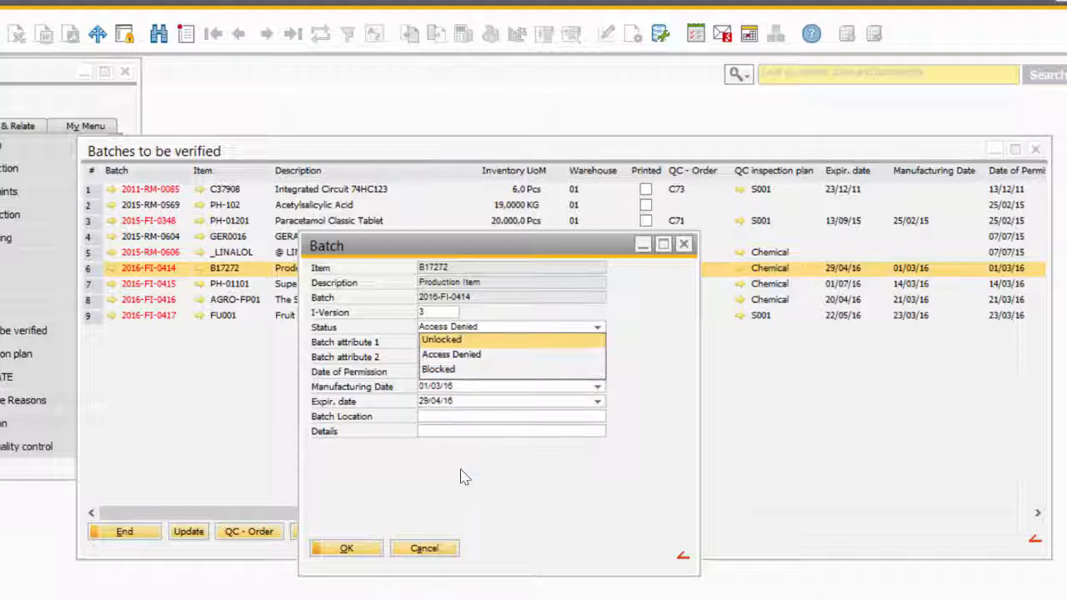
left_click(423, 548)
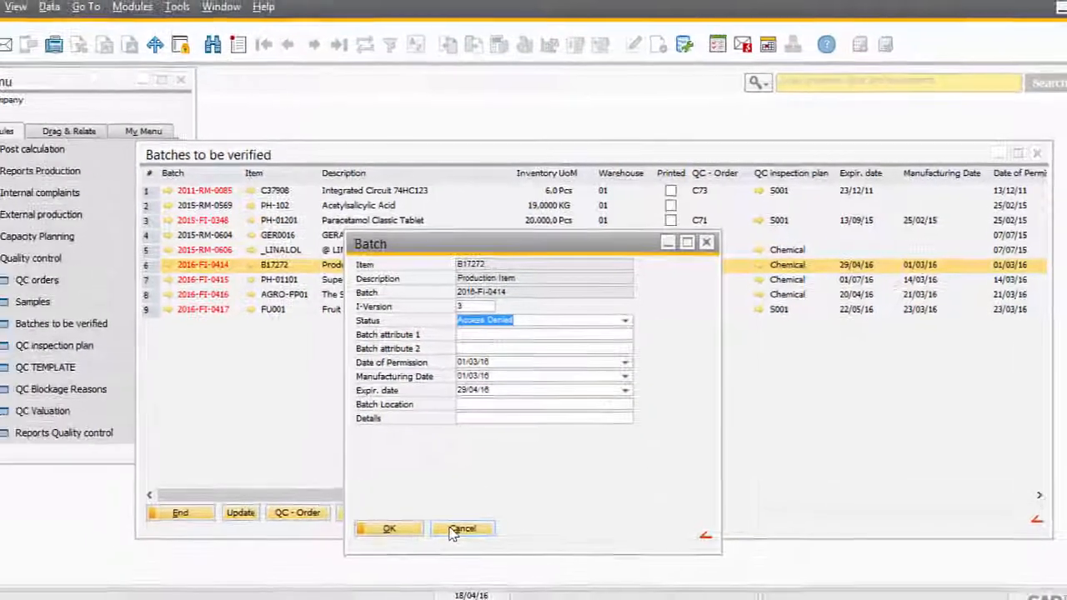
left_click(423, 548)
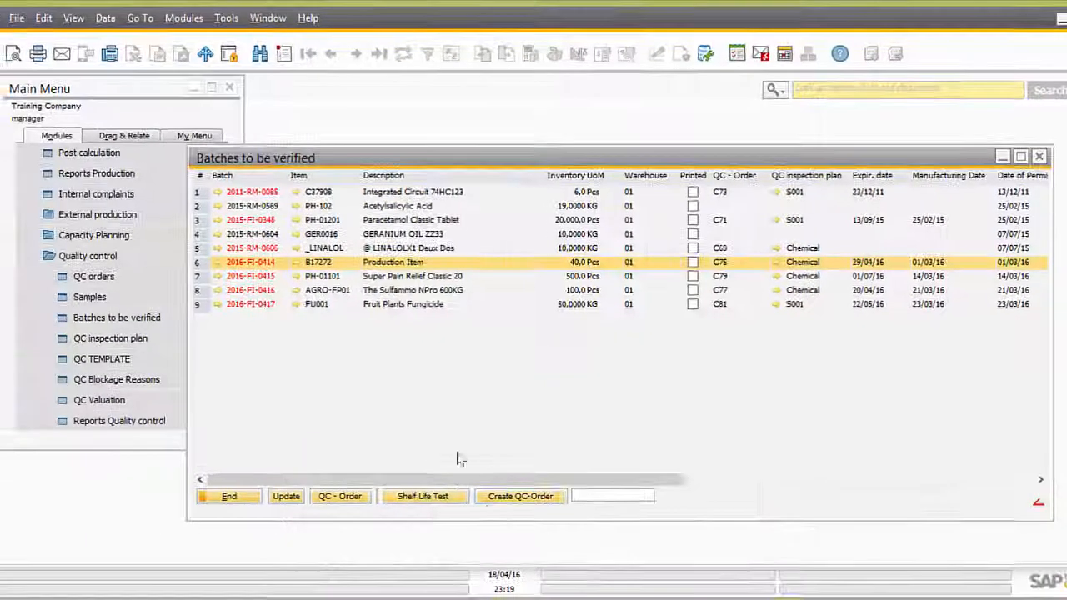
Step: From the QC orders list, inspect item AGRO-FP01's quality control lines for production and reaching date of expiry, and return to the batches
left_click(84, 282)
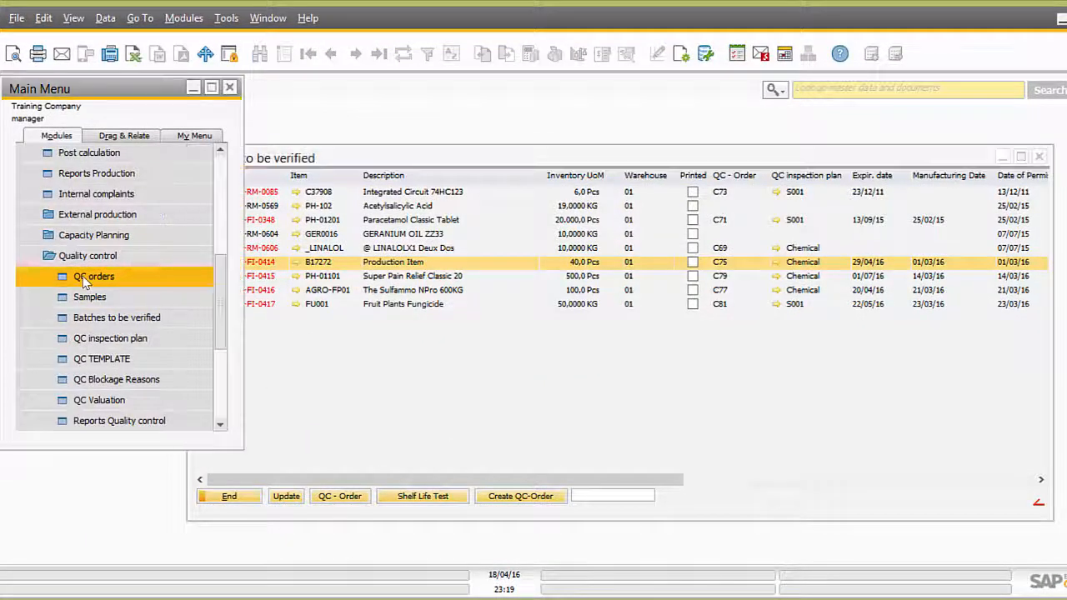
left_click(83, 280)
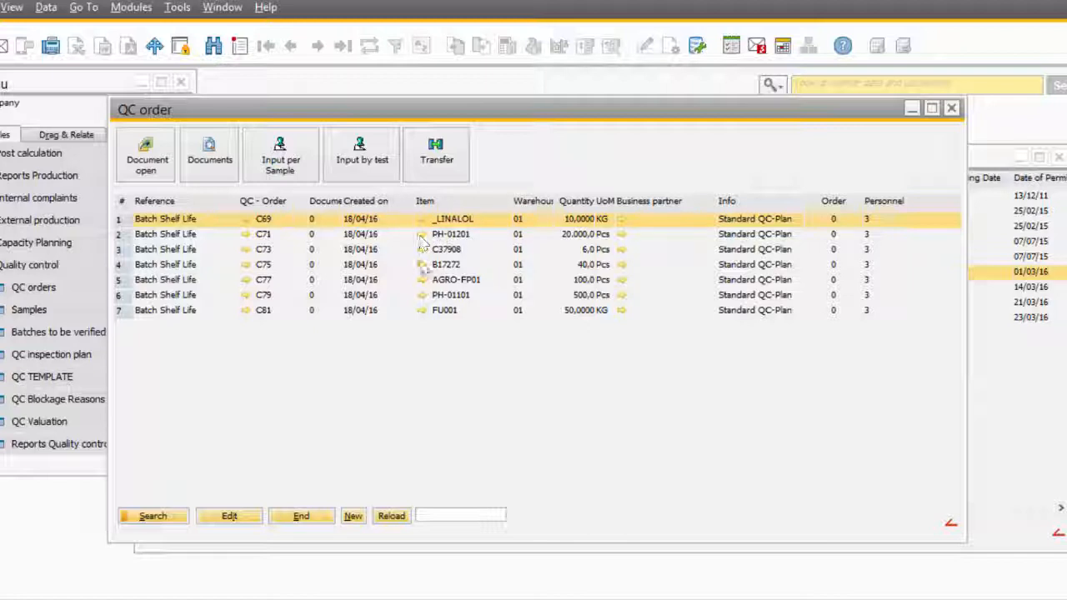
left_click(422, 281)
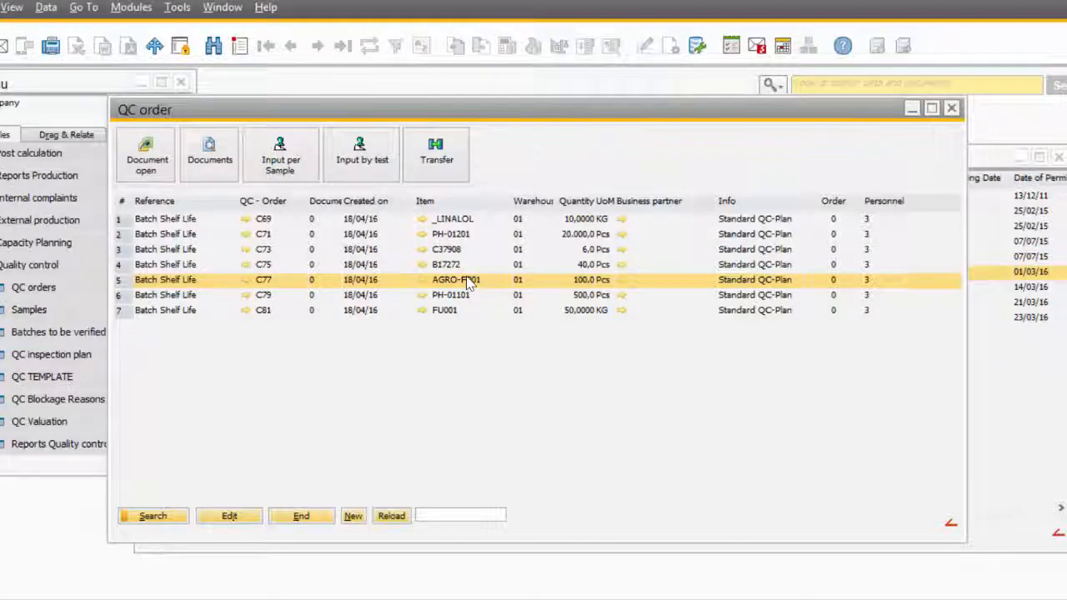
left_click(479, 104)
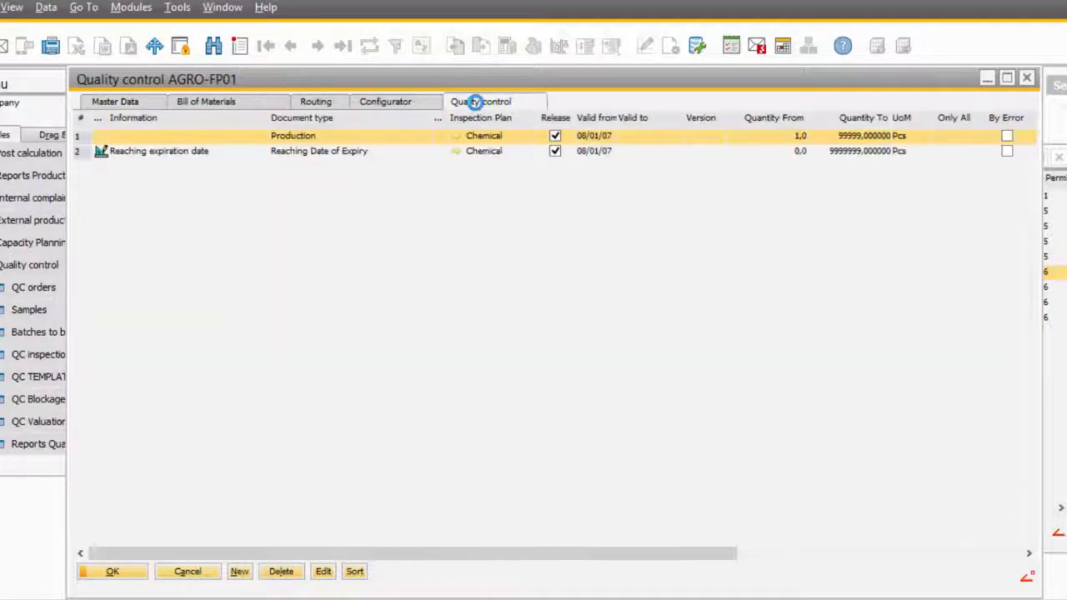
left_click(291, 154)
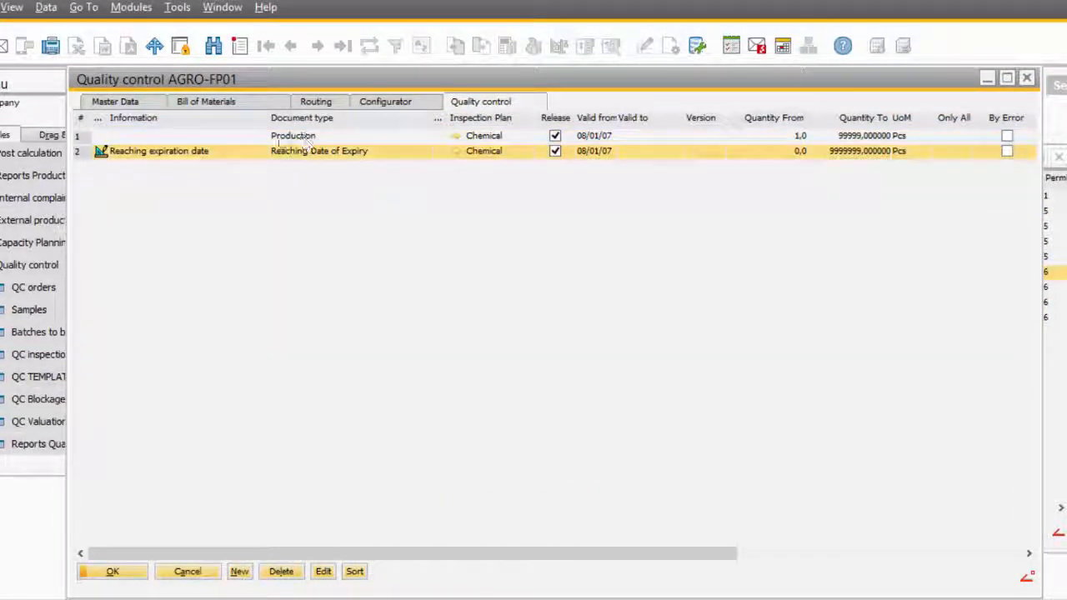
left_click(293, 138)
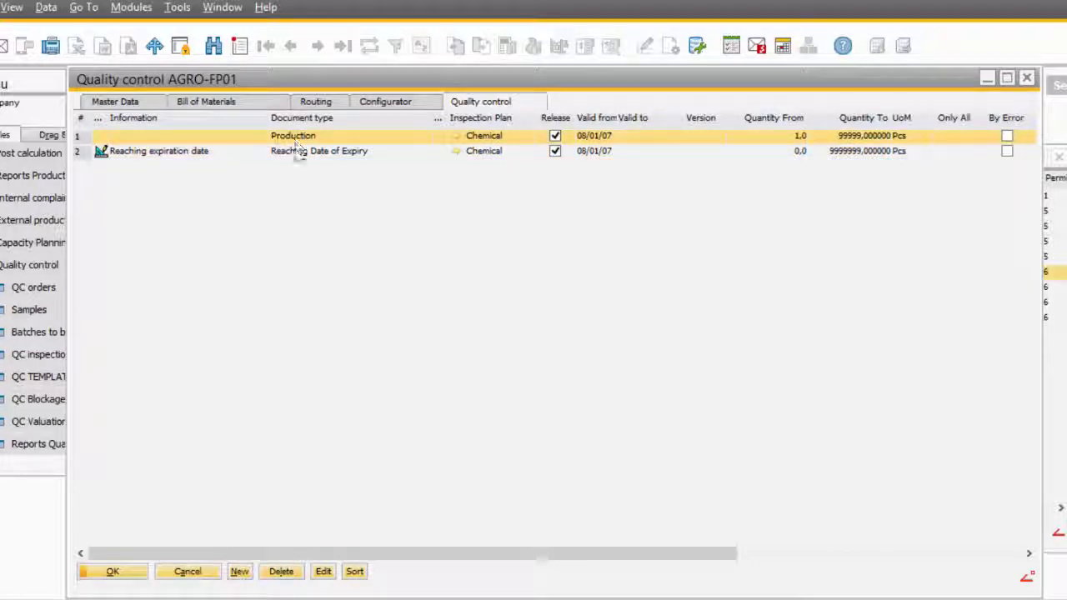
left_click(298, 155)
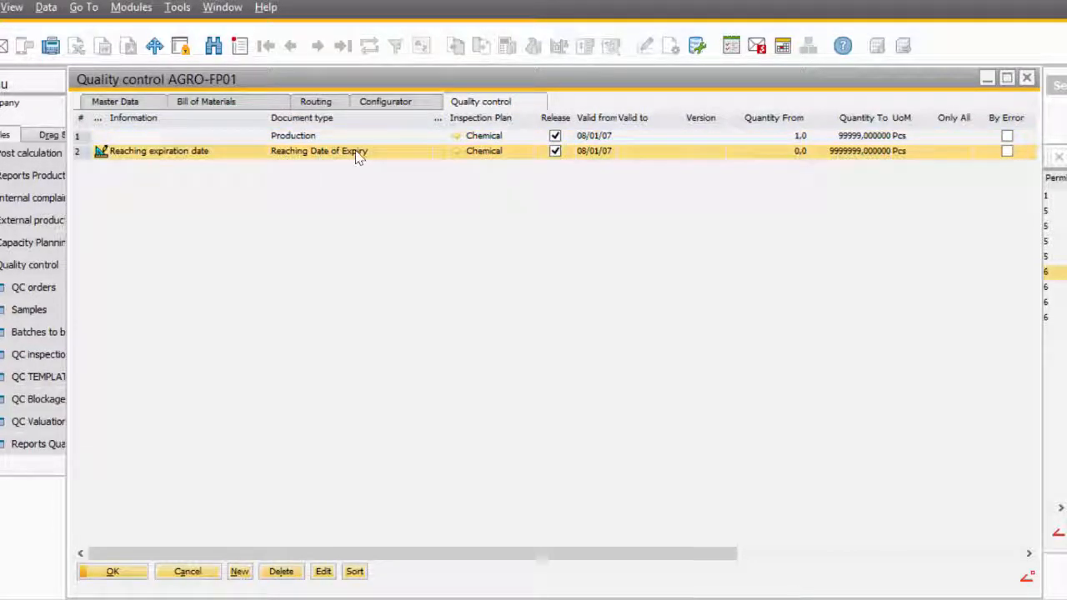
left_click(208, 573)
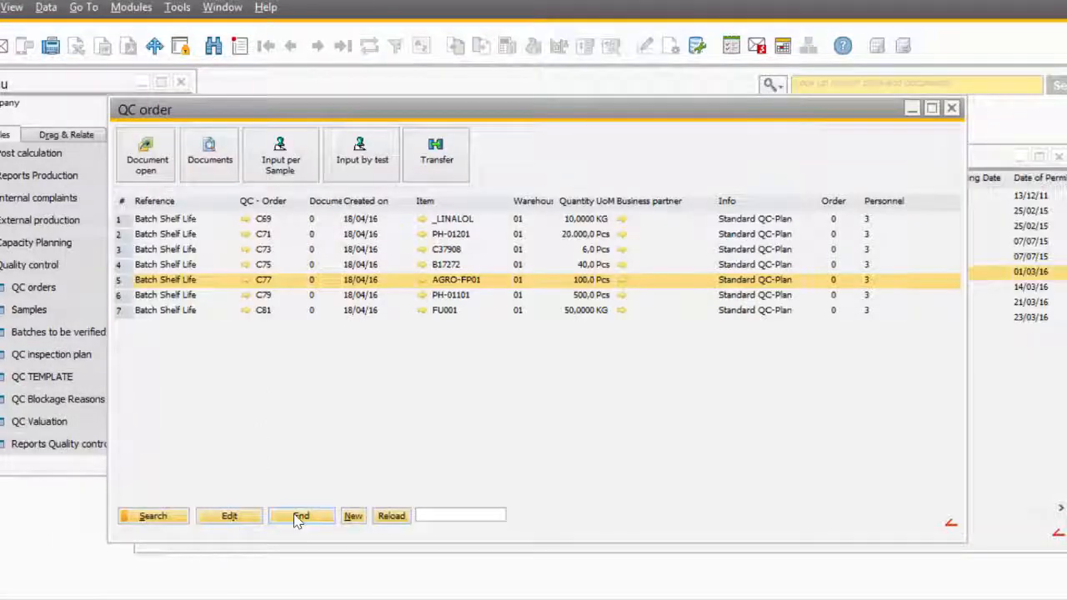
left_click(296, 517)
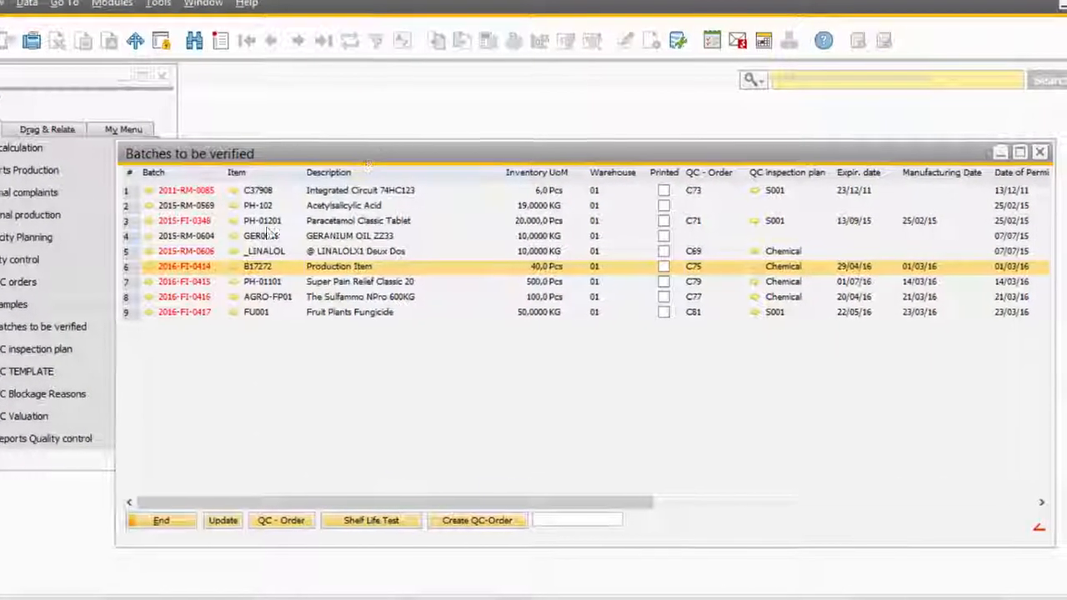
Step: Check the batches of GERANIUM OIL ZZ33 and Acetylsalicylic Acid in the verification list, and close the list
left_click(308, 238)
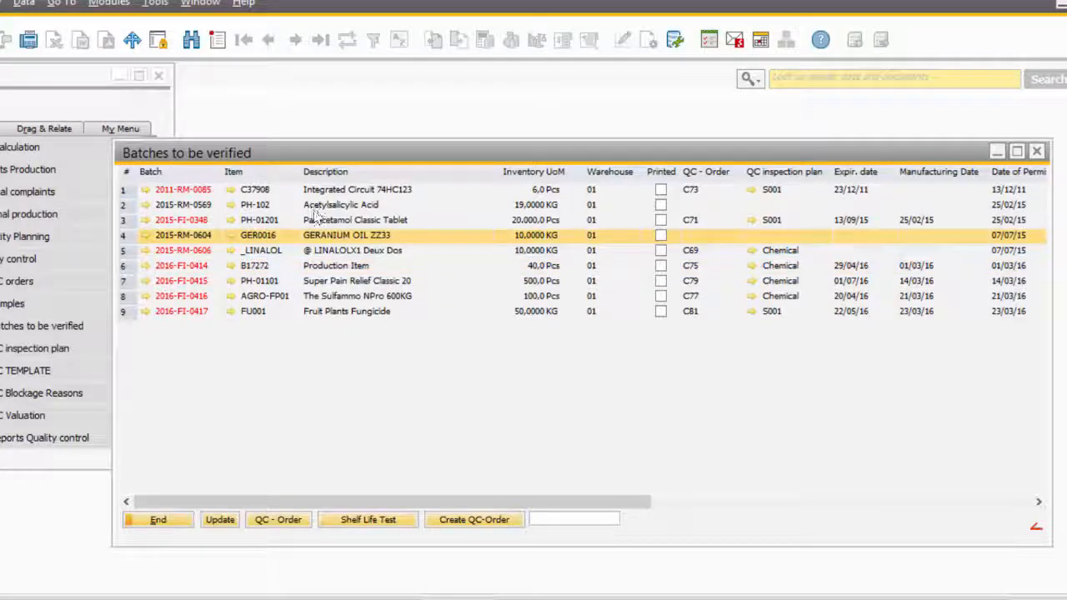
left_click(321, 206)
left_click(325, 237)
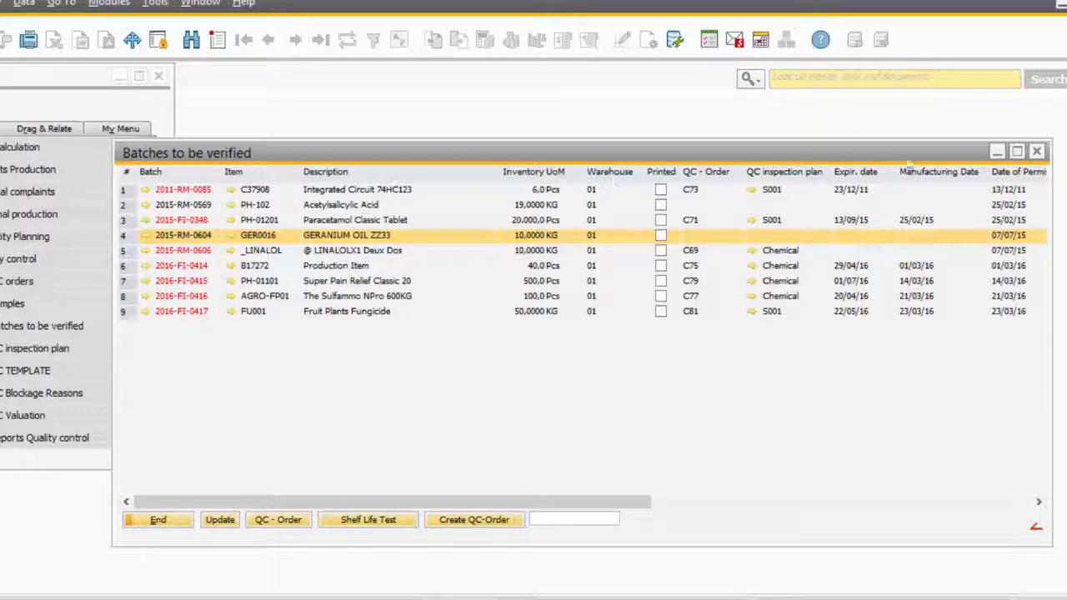
left_click(1037, 152)
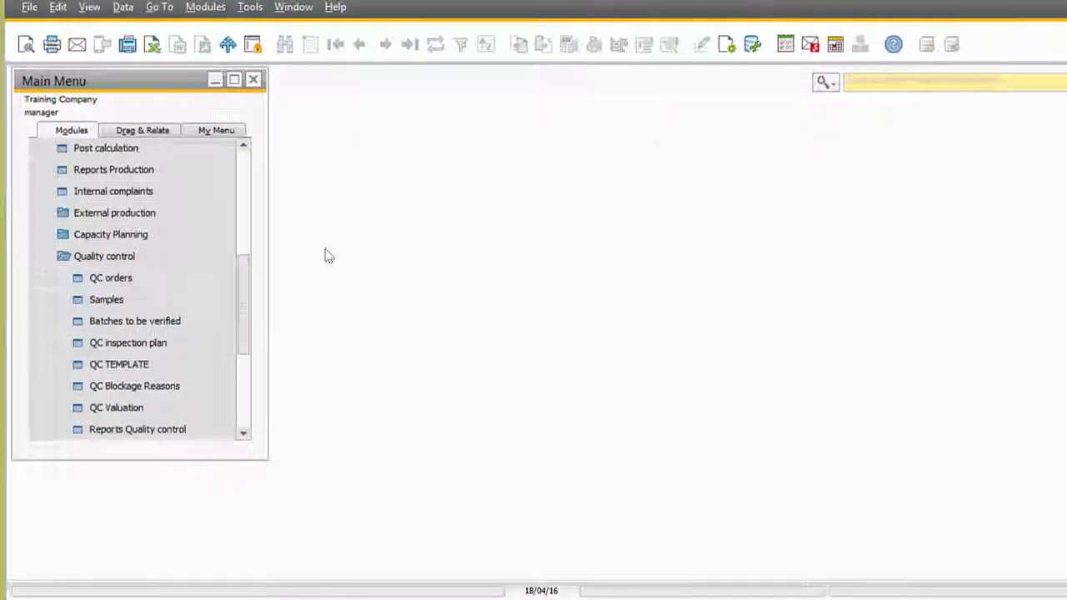
Step: Open the shelf life QC order for item _LINALOL to view its details, and leave it without changes
left_click(139, 278)
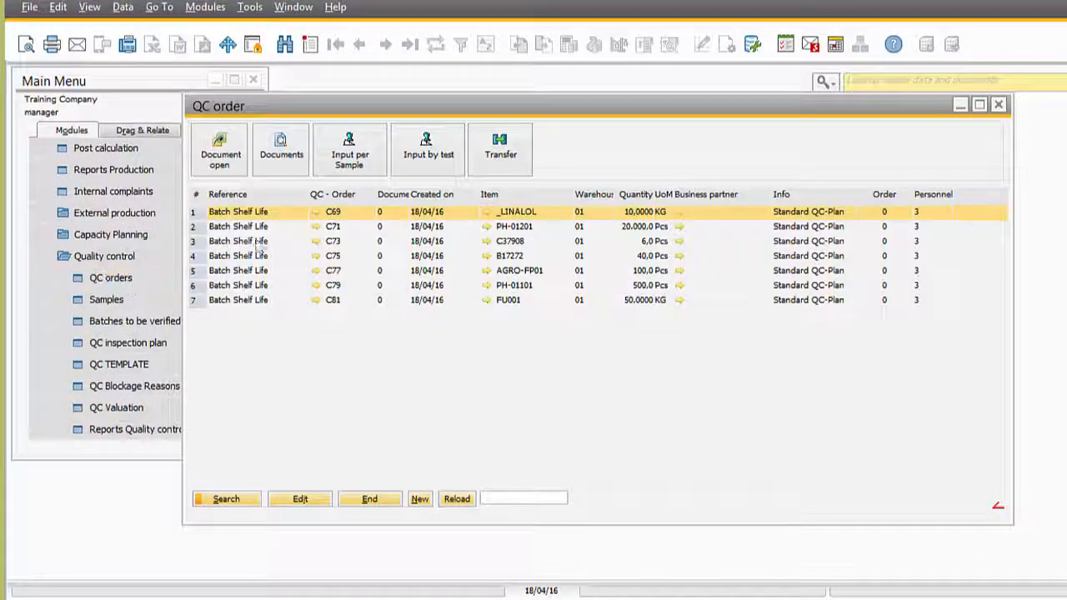
double_click(288, 213)
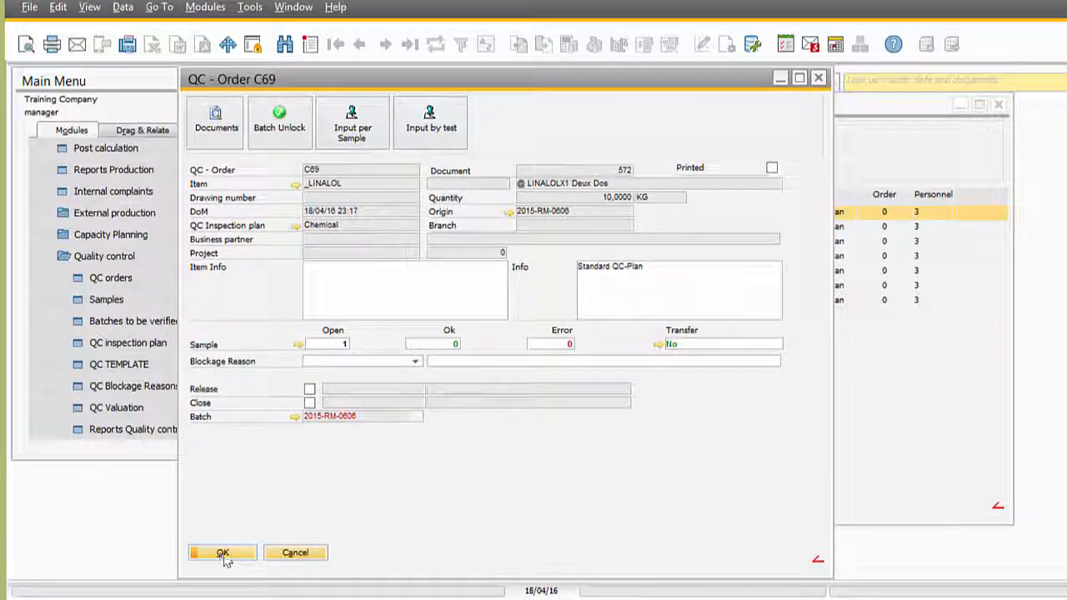
left_click(295, 554)
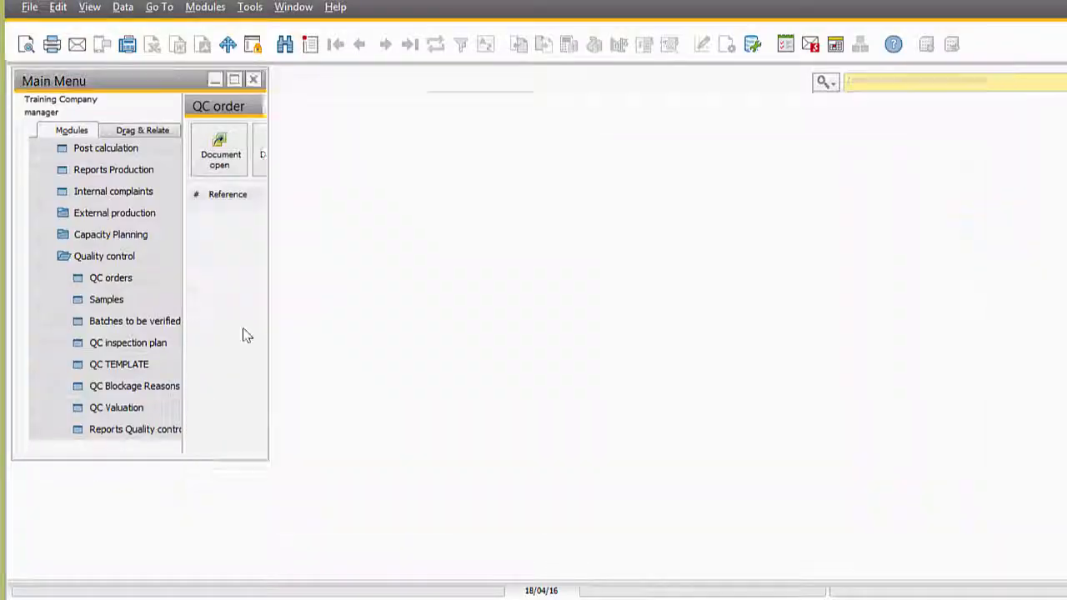